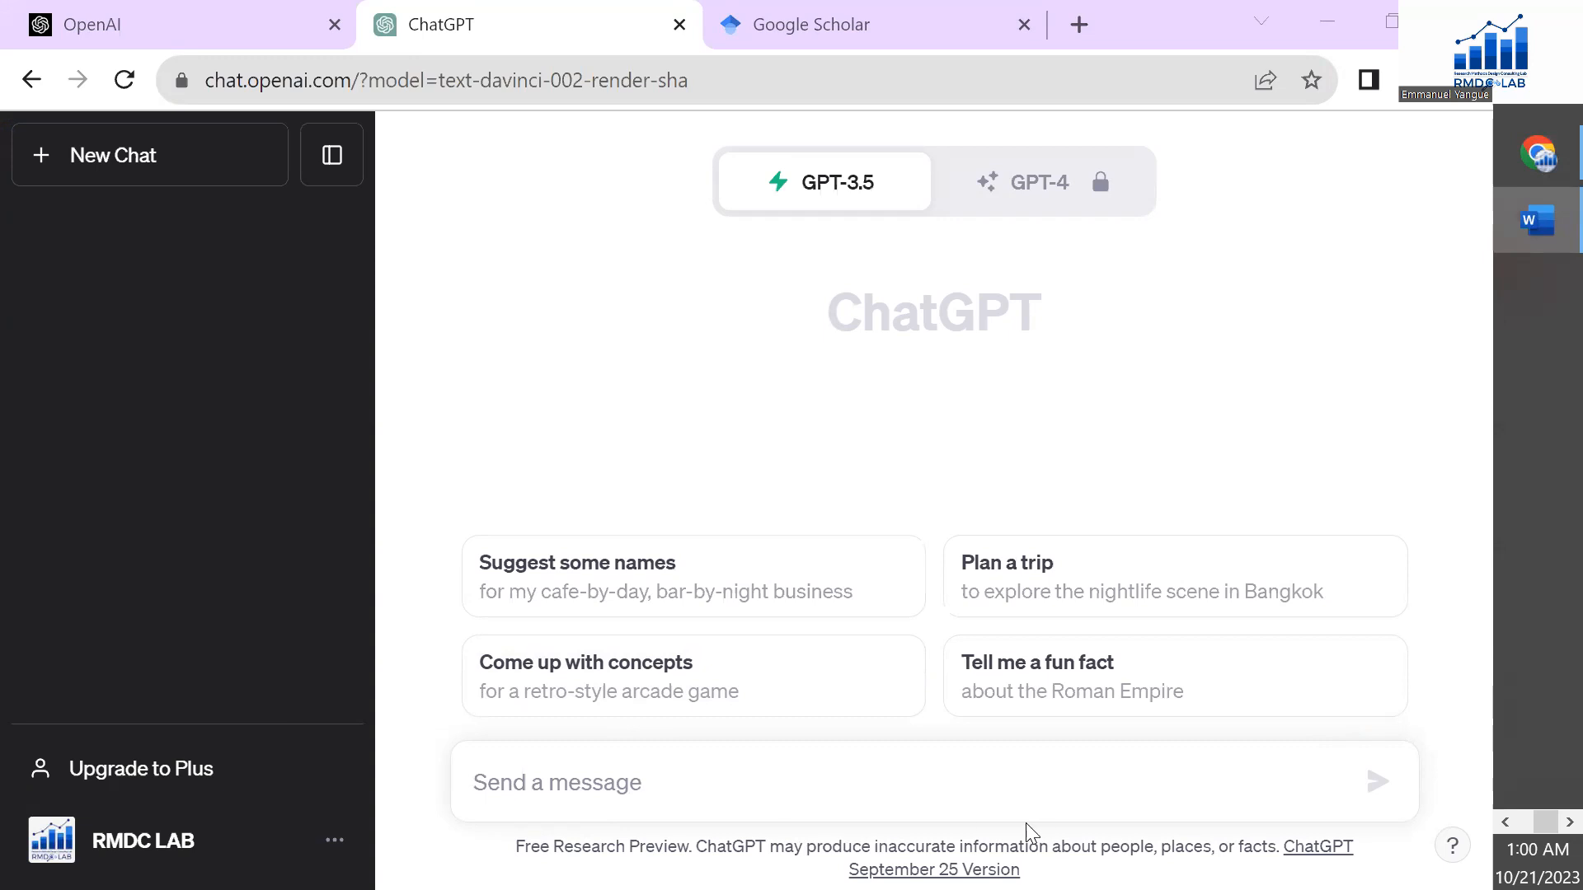
Step: Begin the chat prompt with "Je suis etudiant doctorant"
left_click(700, 791)
type("Je suis etudiant docto")
key("BackSpace")
type("orat")
key("BackSpace")
key("BackSpace")
type("nt")
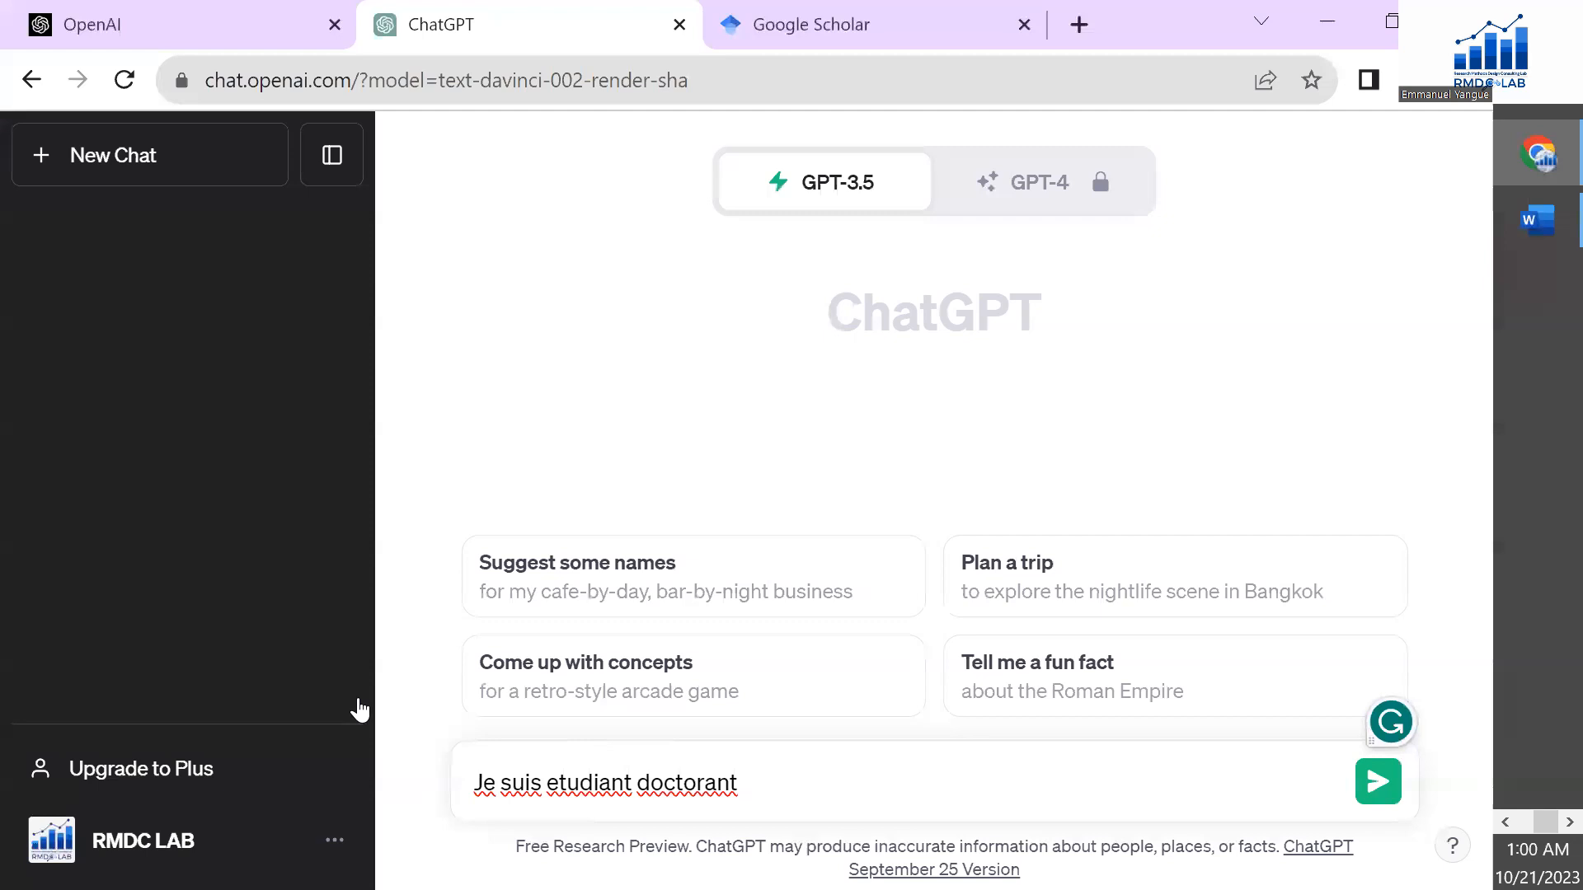
key("alt+Tab")
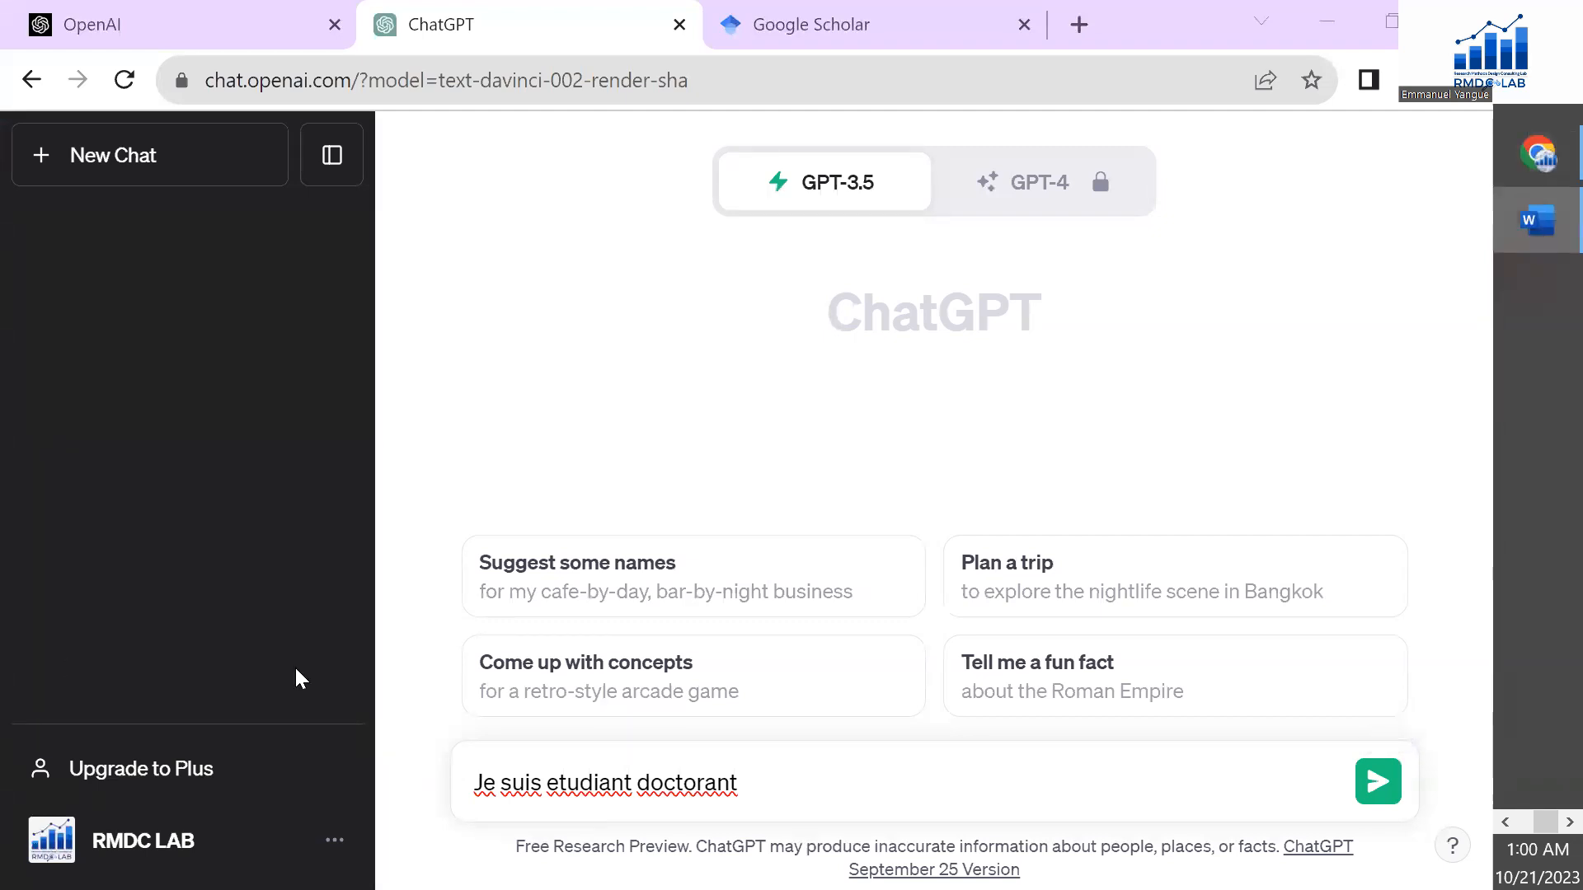
Step: Complete the prompt with "propose moi une structure pour la rédaction de ma thèse ou dissertation." and send it
left_click(747, 808)
type("propos")
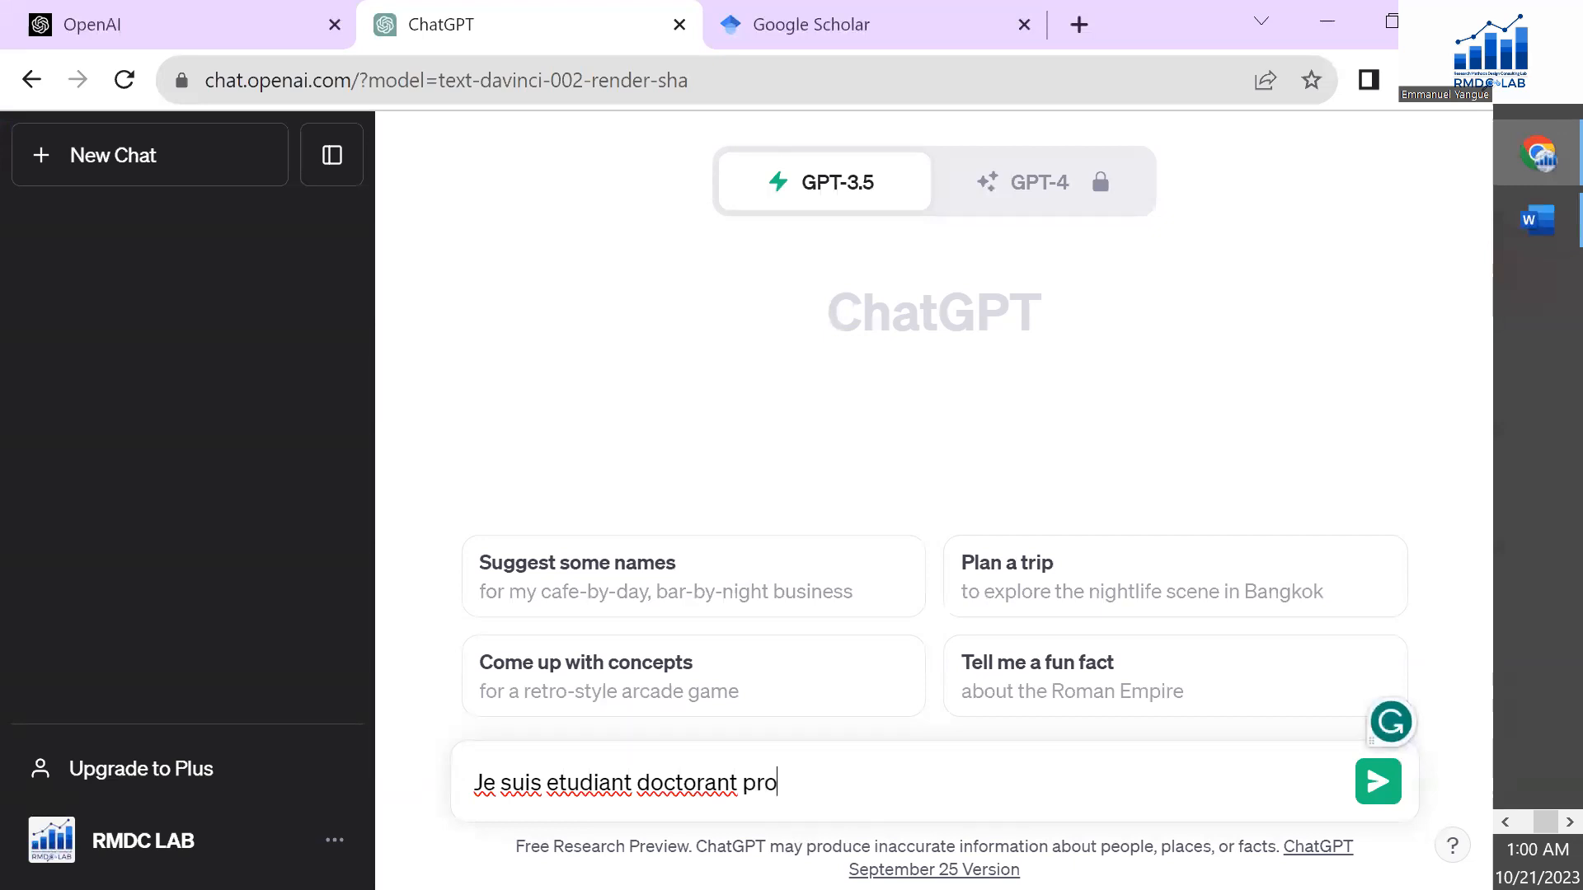
type("e moi")
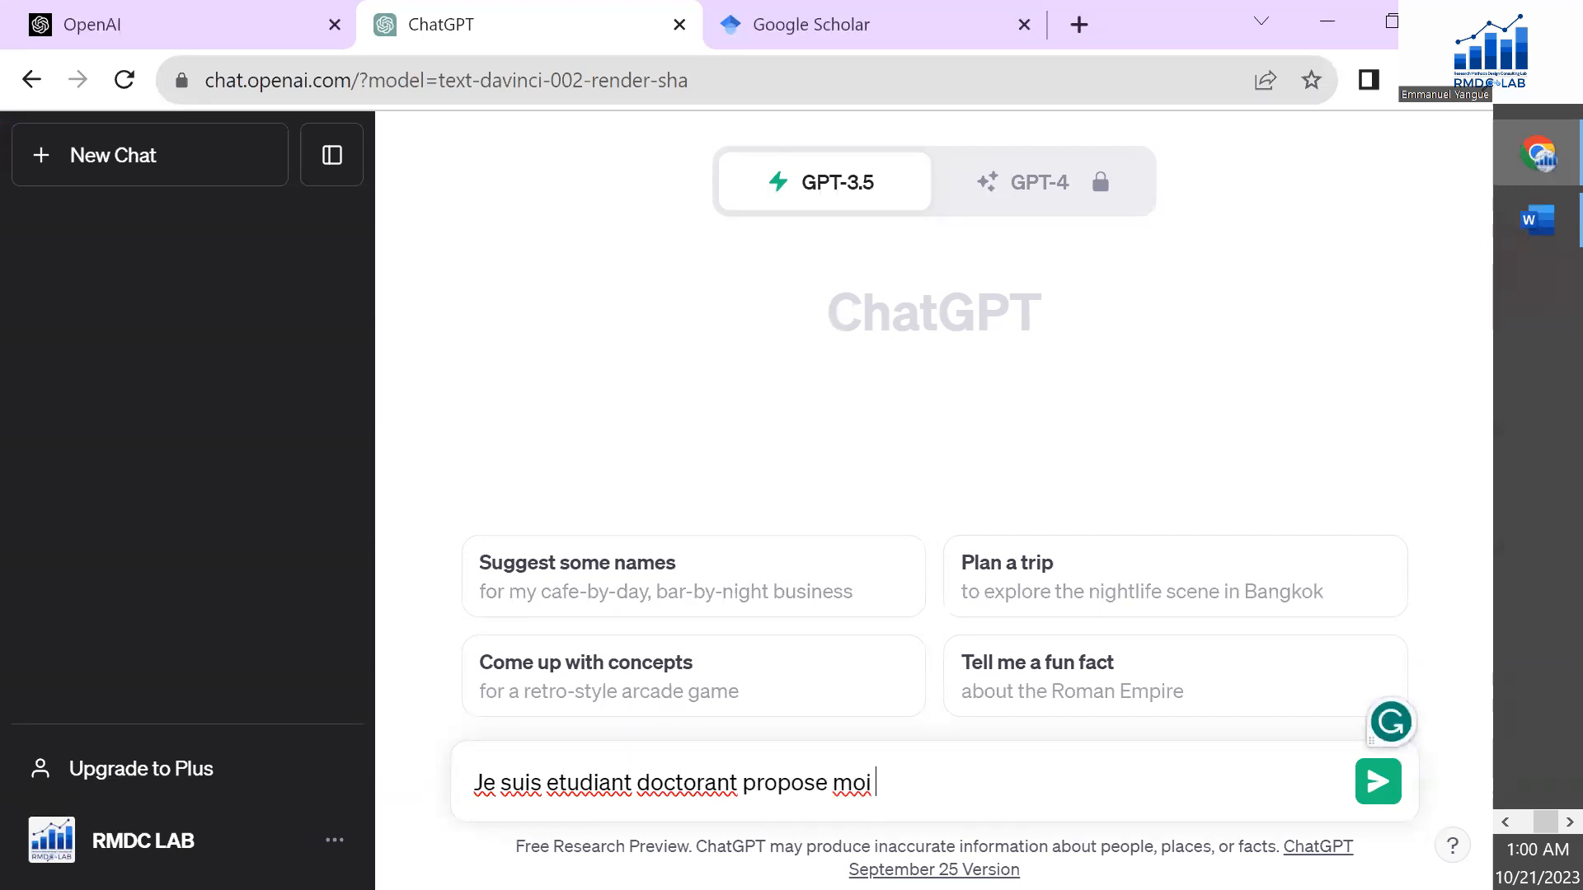
type("une structure pour la rédaction de ma thèse ou dissertation.")
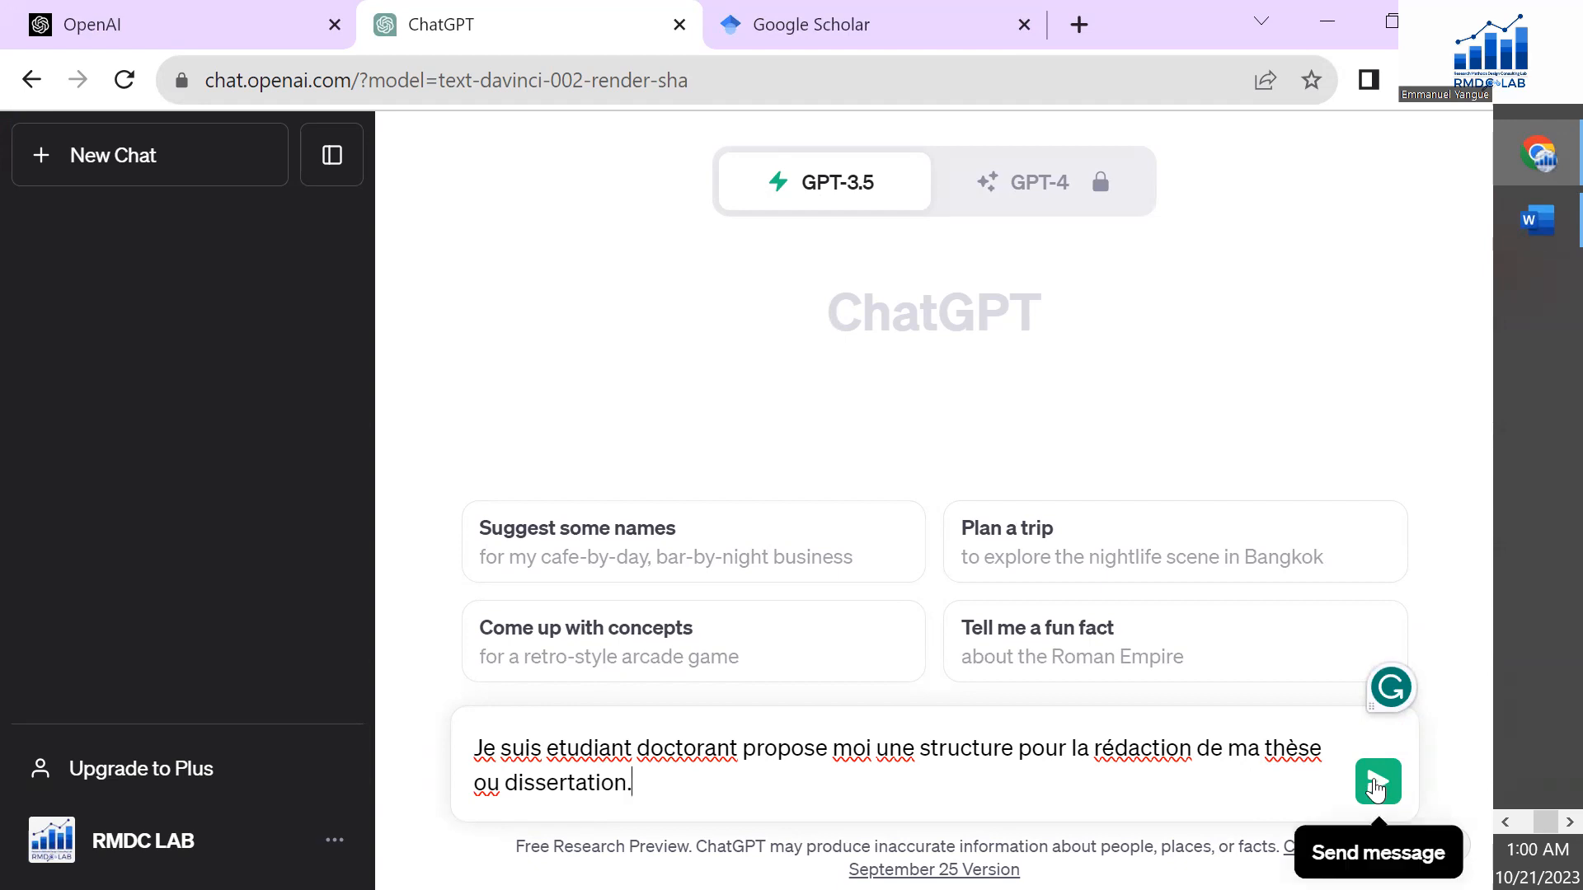
key("BackSpace")
type("/")
key("BackSpace")
type(".")
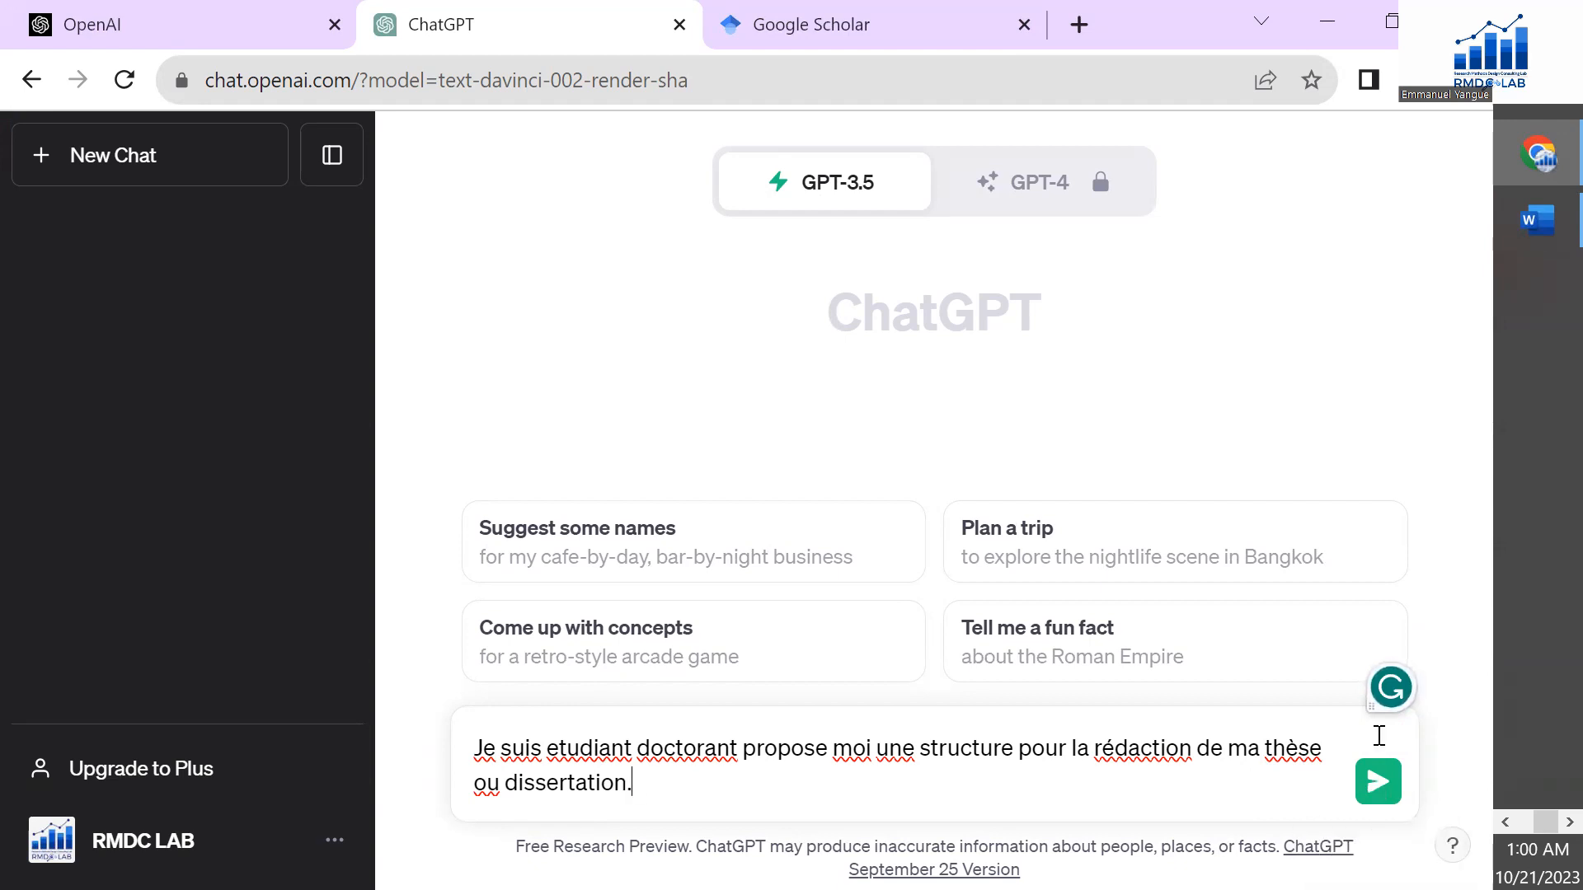
left_click(1376, 785)
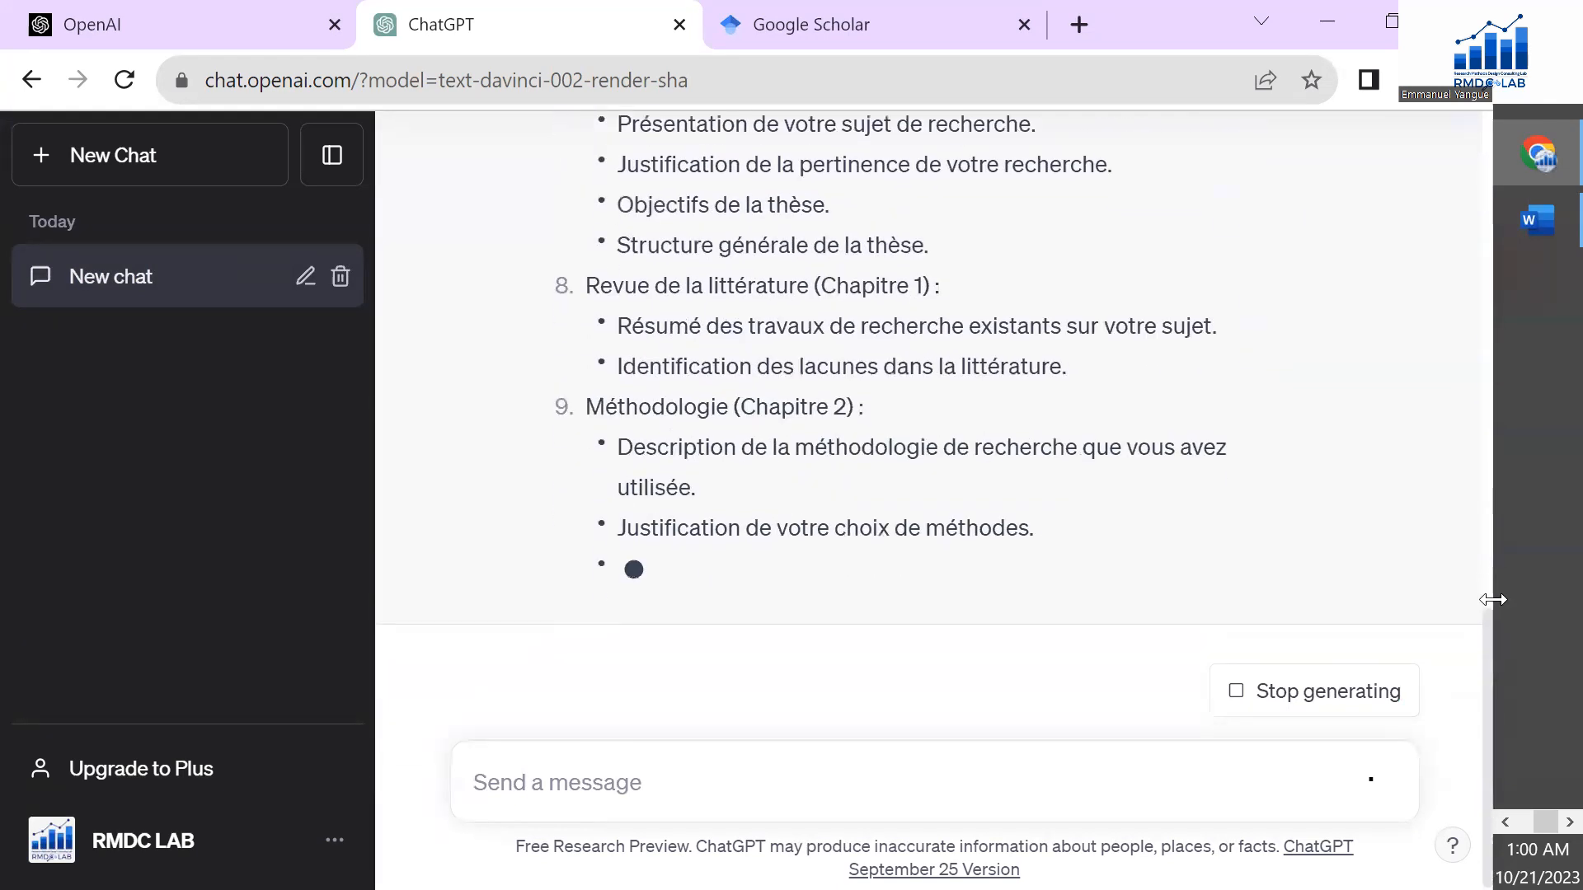
Step: Review the proposed thesis structure from the introductory paragraph and cover page through to the annexes
scroll(1487, 642, "up", 8)
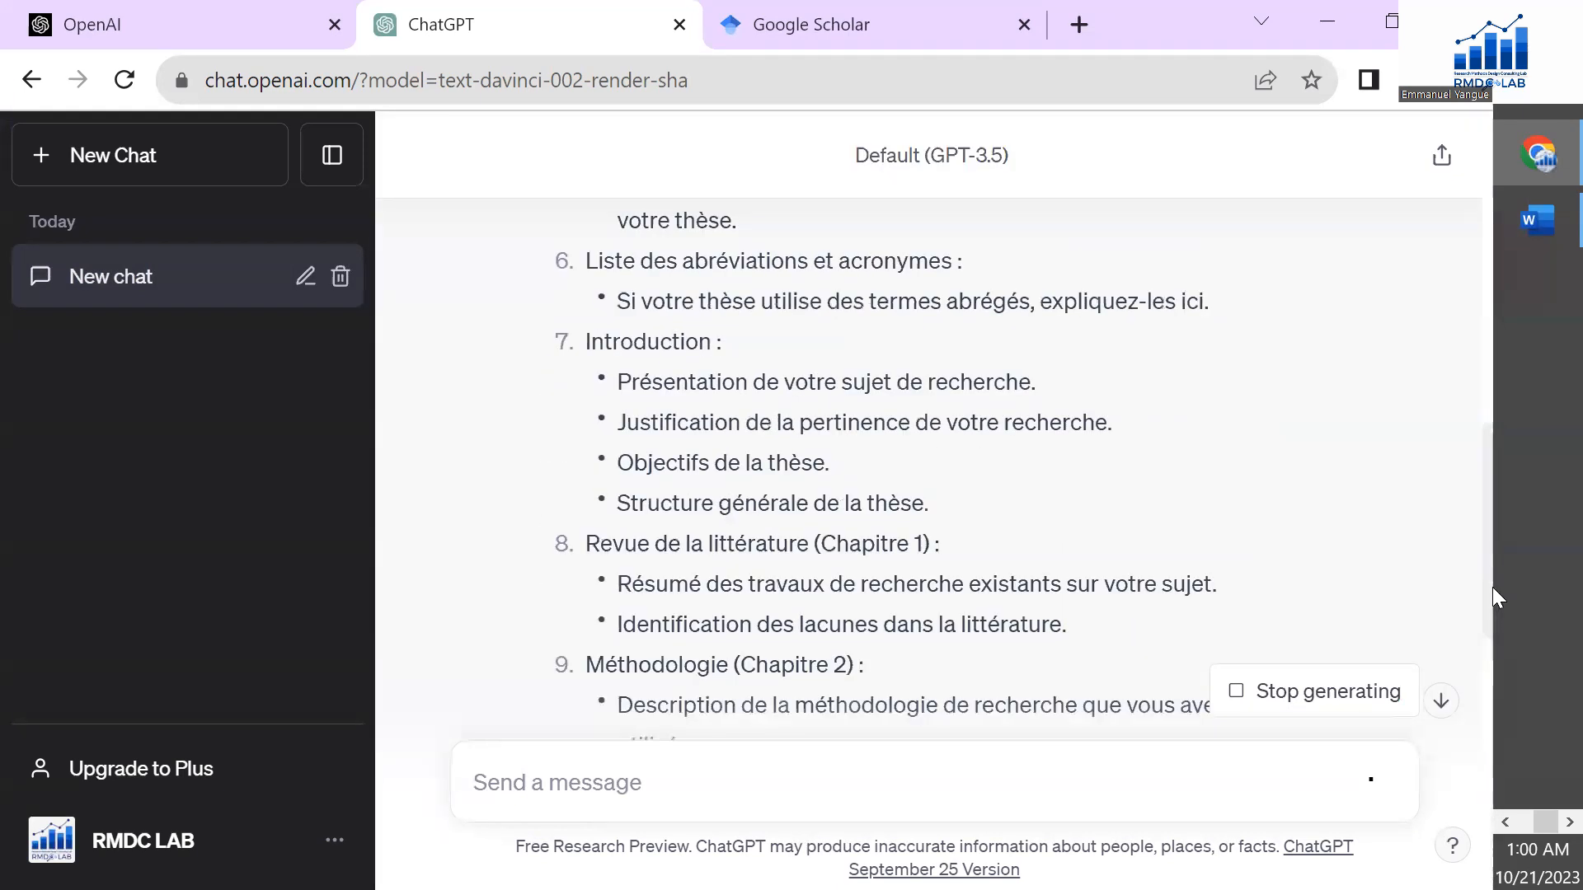
scroll(1489, 536, "up", 6)
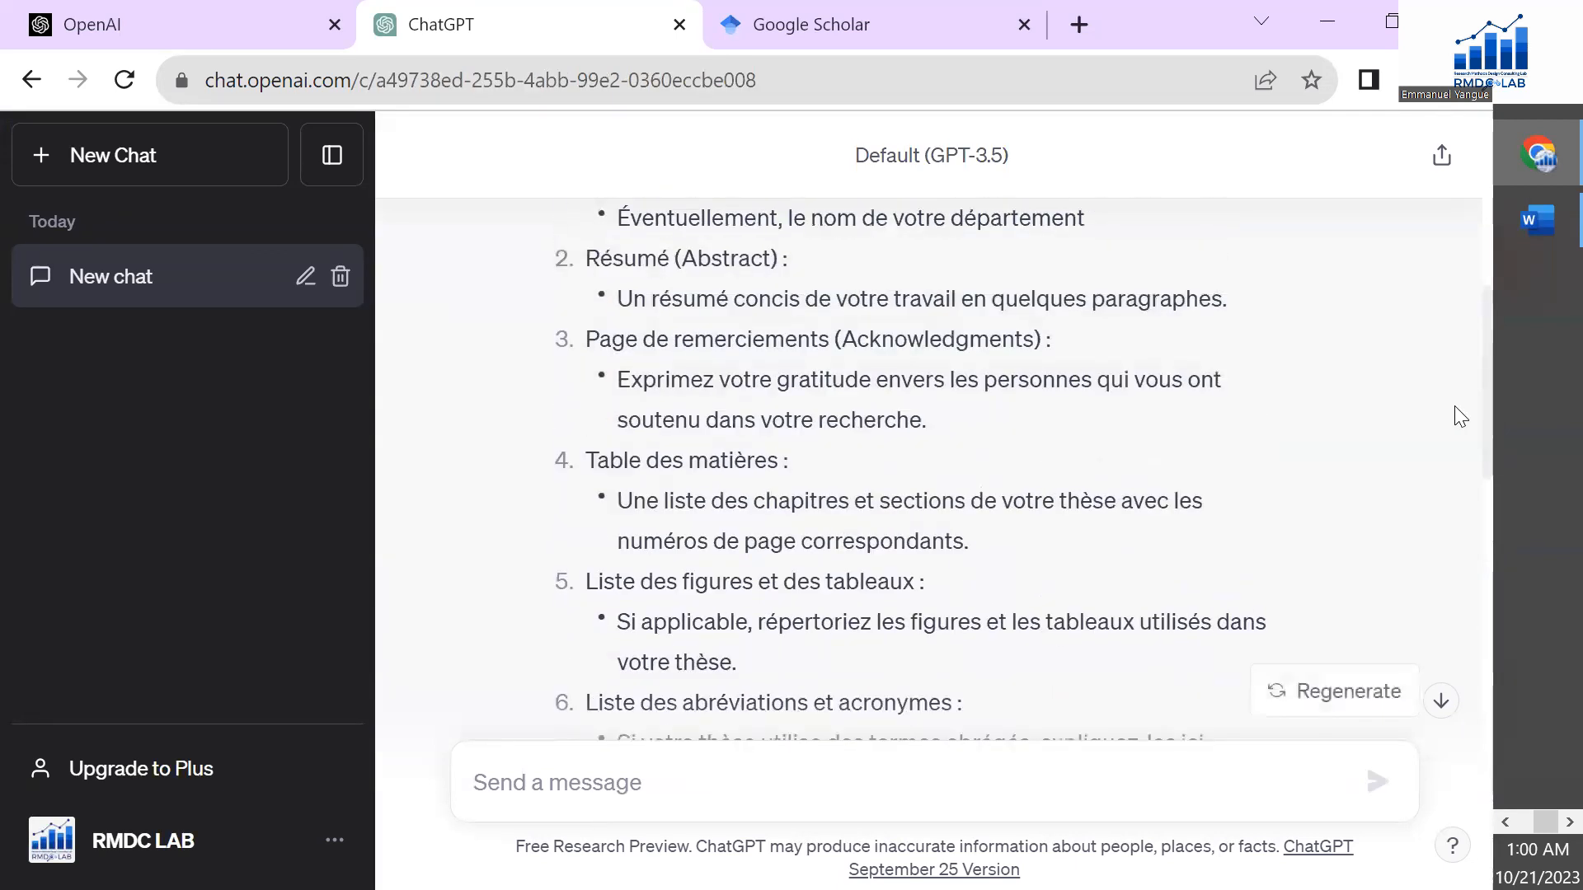
scroll(1431, 393, "up", 5)
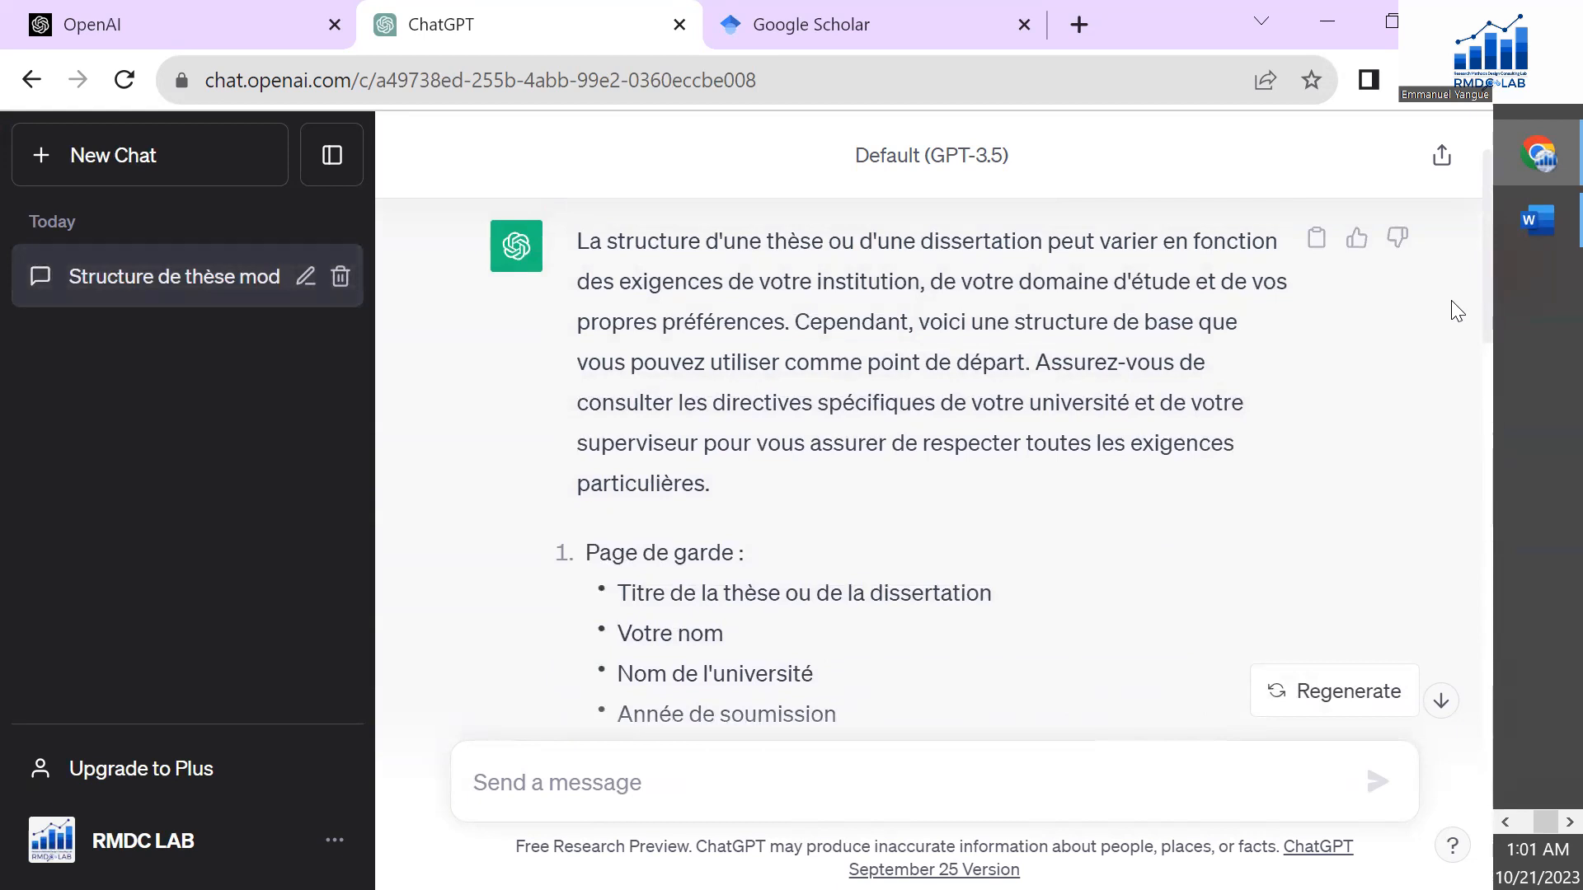
scroll(1468, 346, "down", 2)
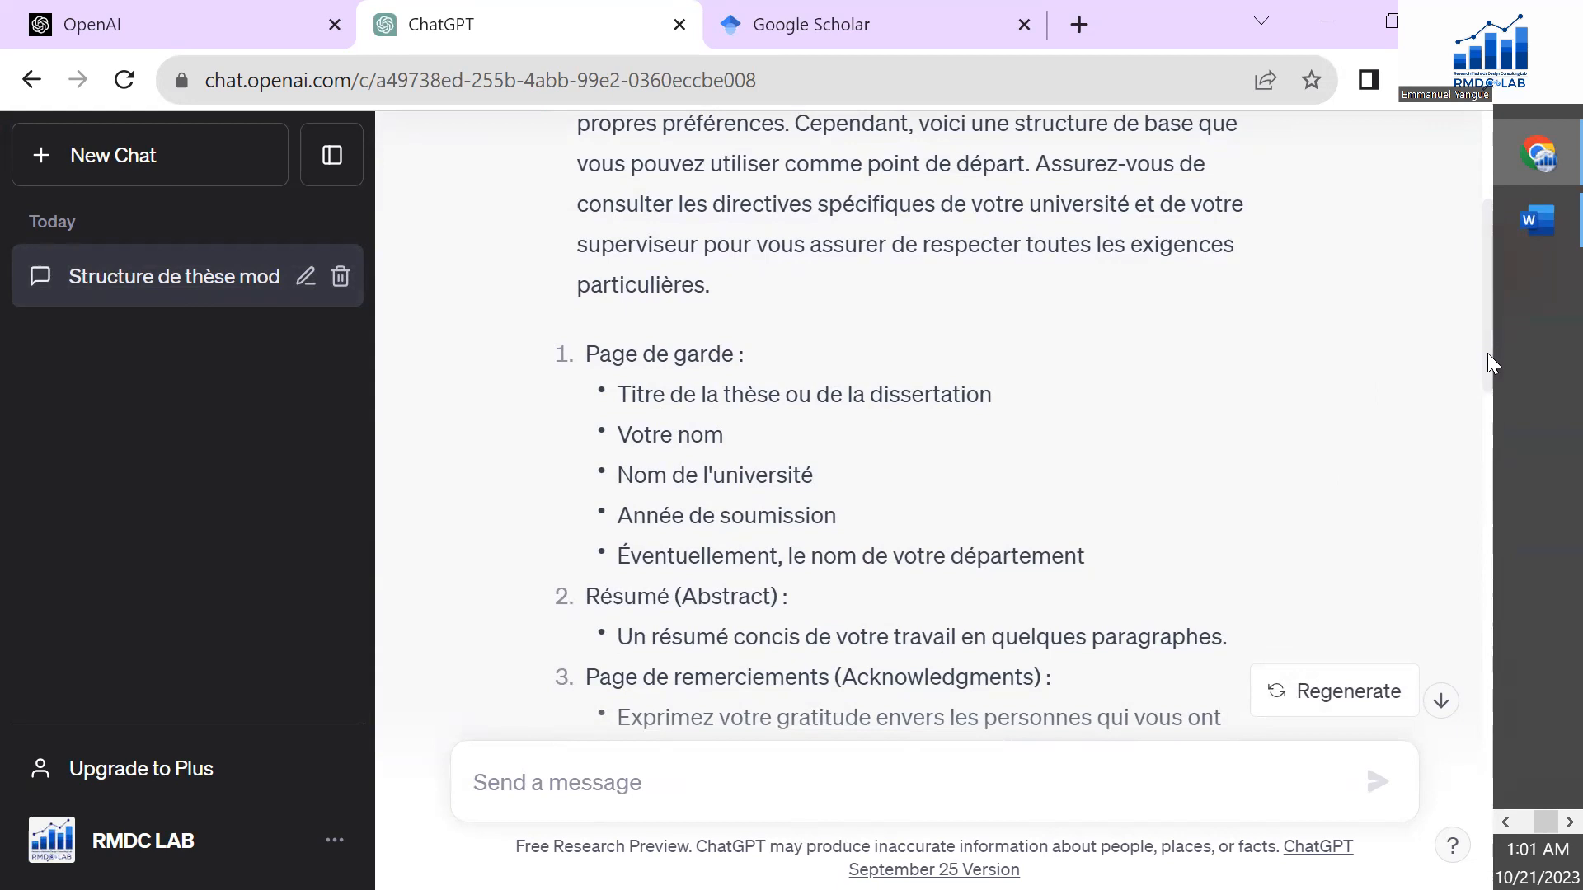
left_click_drag(1487, 352, 1486, 406)
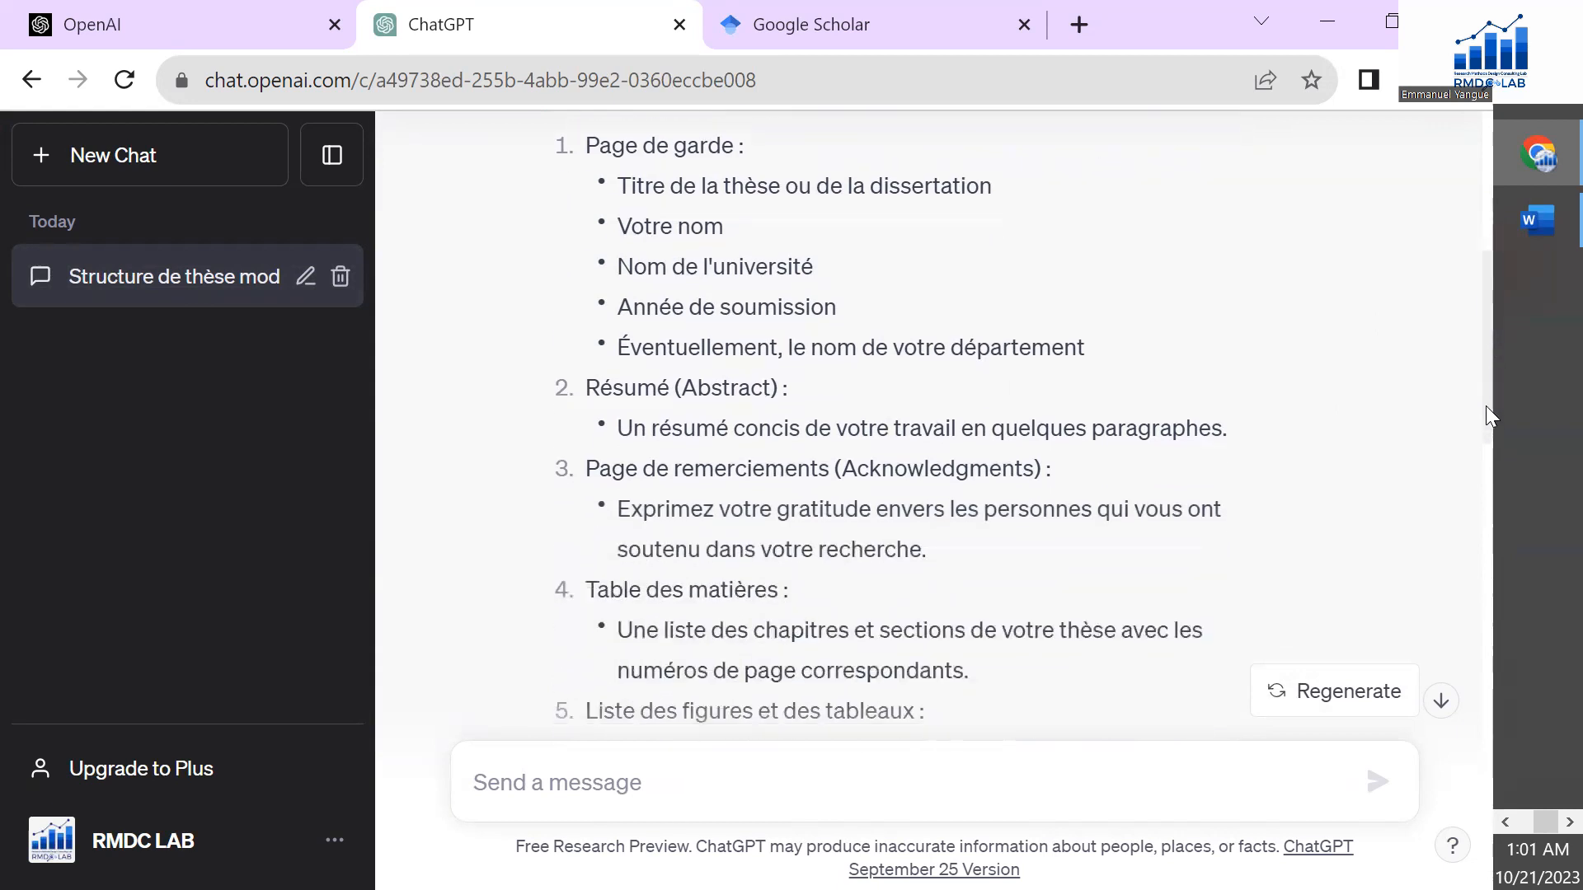
left_click_drag(1486, 405, 1465, 798)
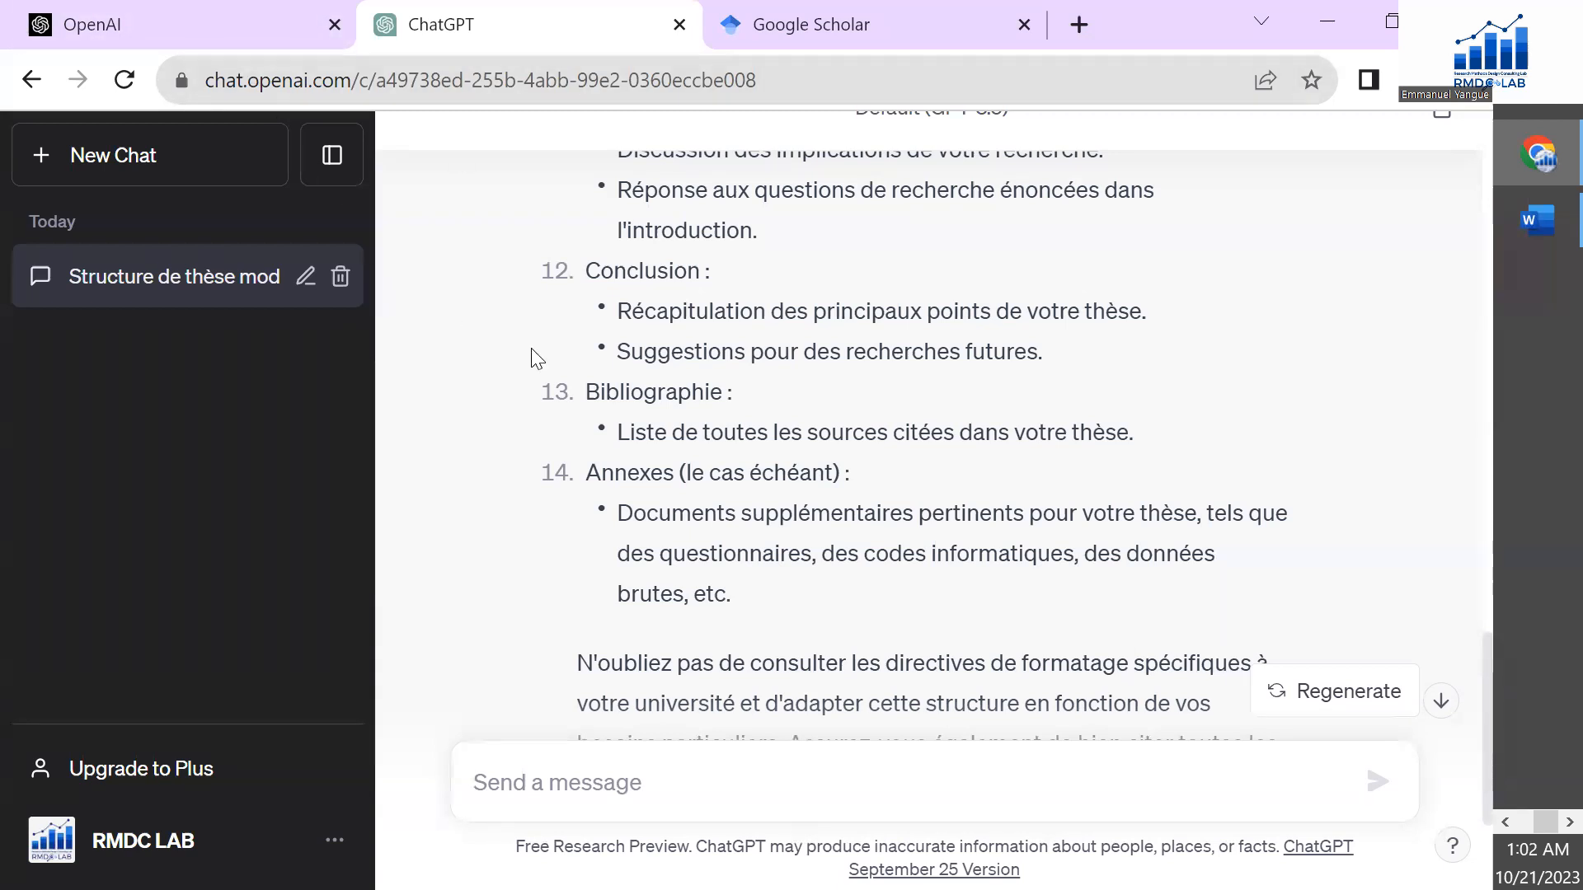
left_click_drag(1482, 712, 1437, 363)
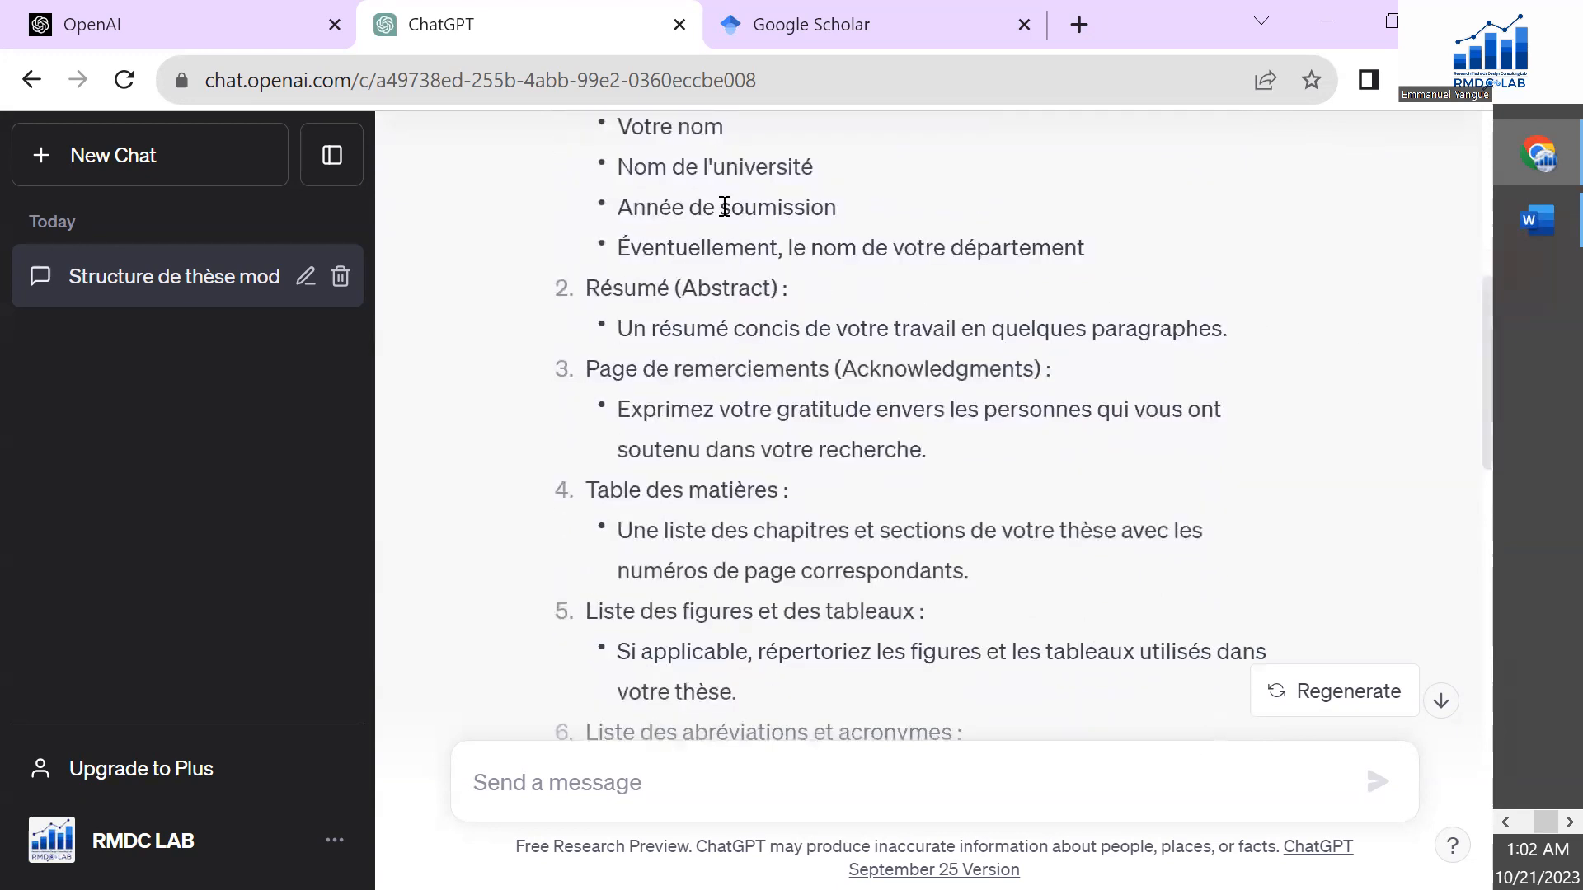
Step: Switch to Google Scholar and search articles for "rechauffement climatique en afrique"
left_click(824, 40)
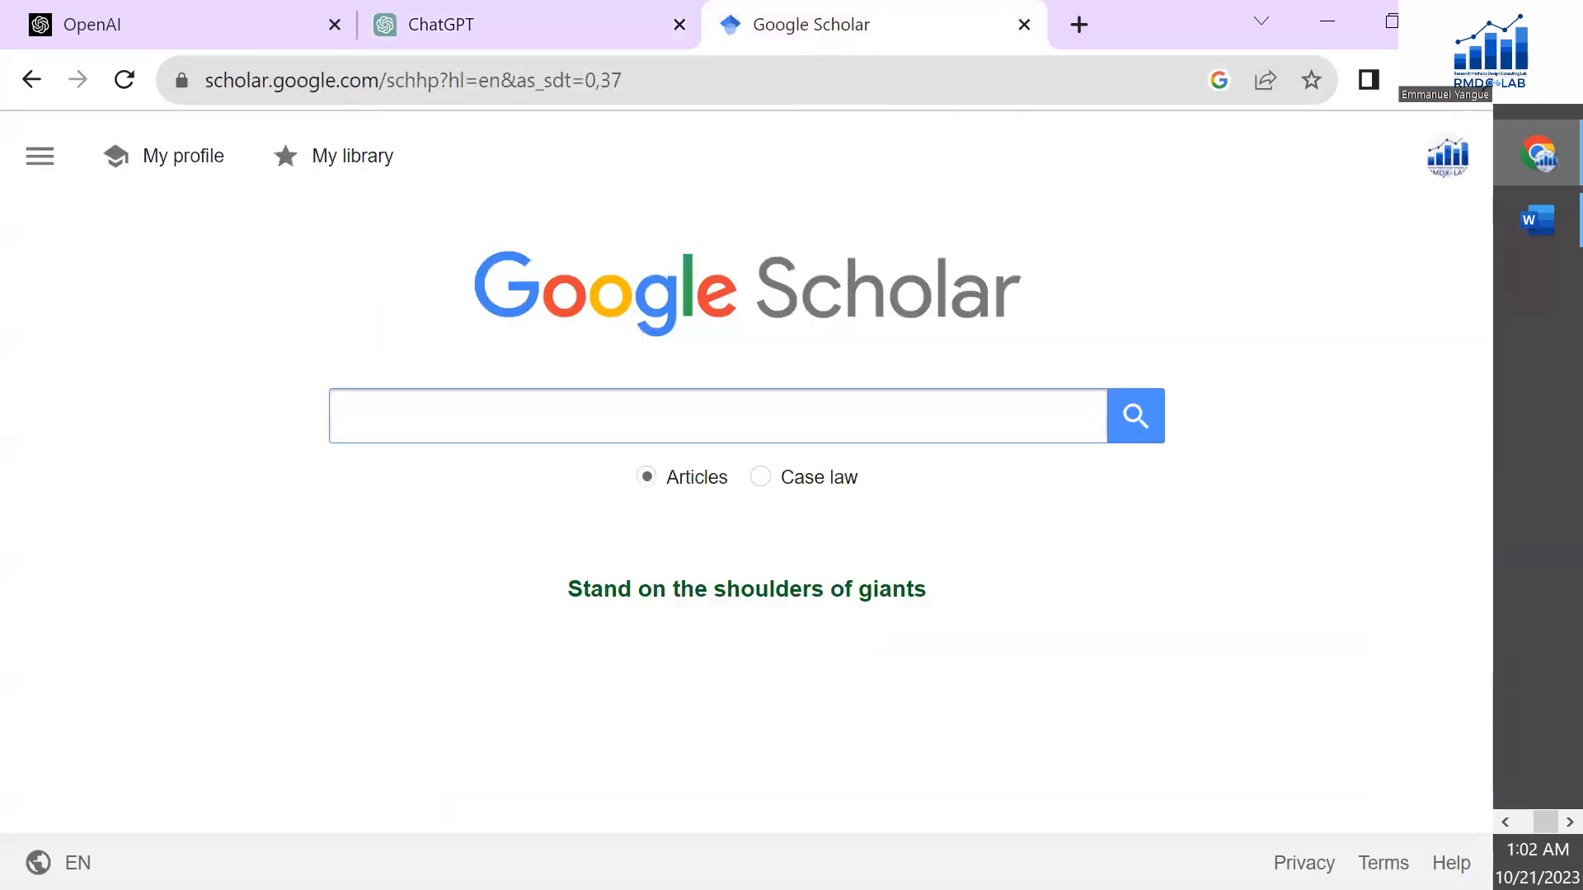
left_click(1537, 220)
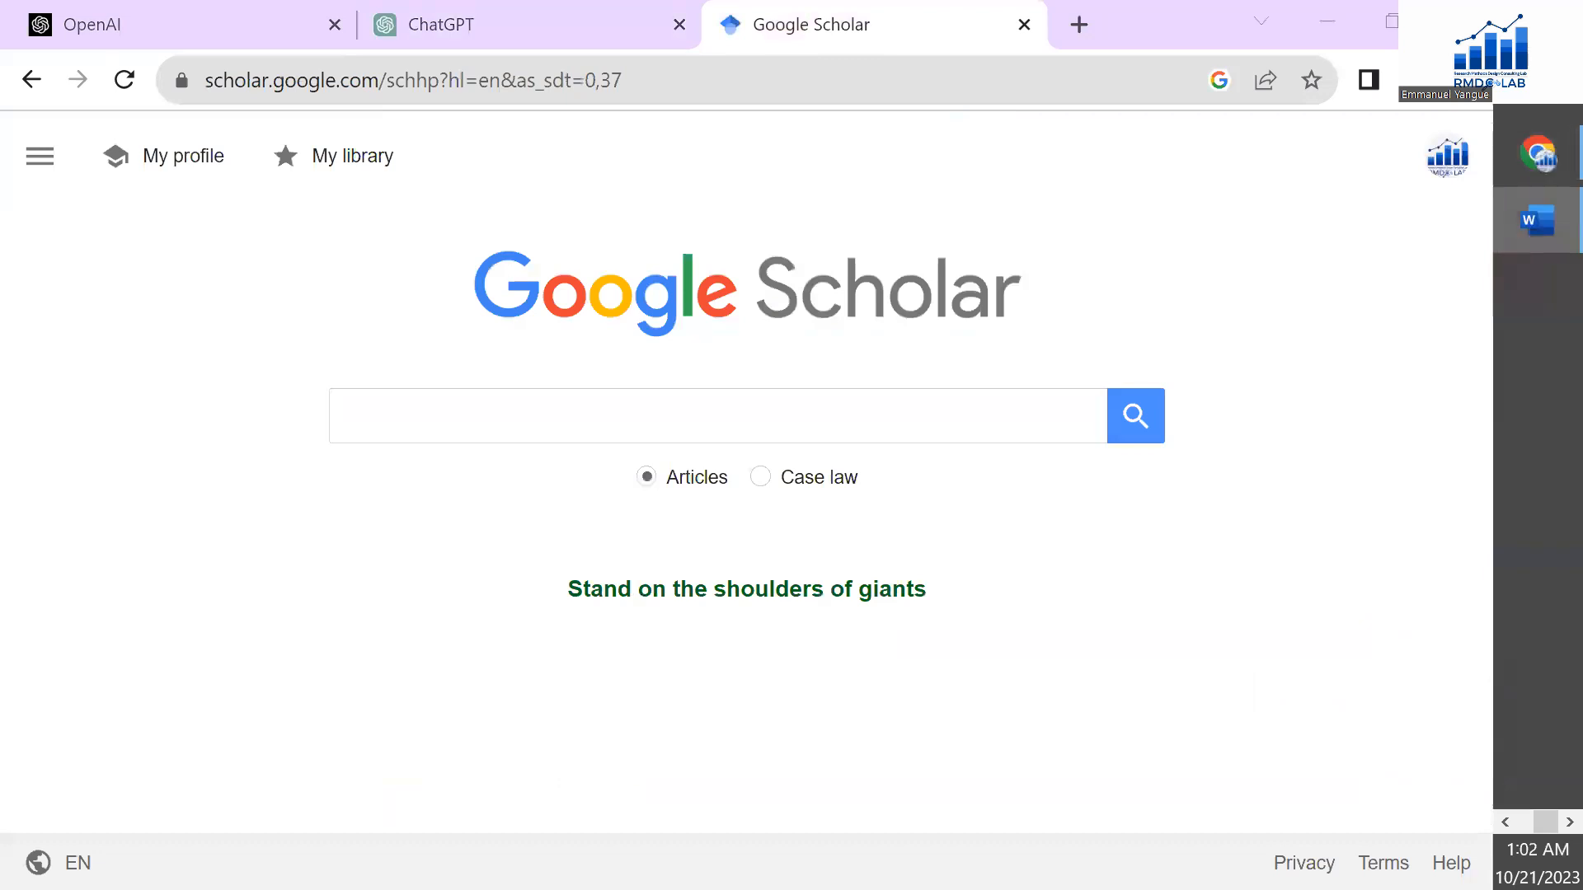
left_click(575, 435)
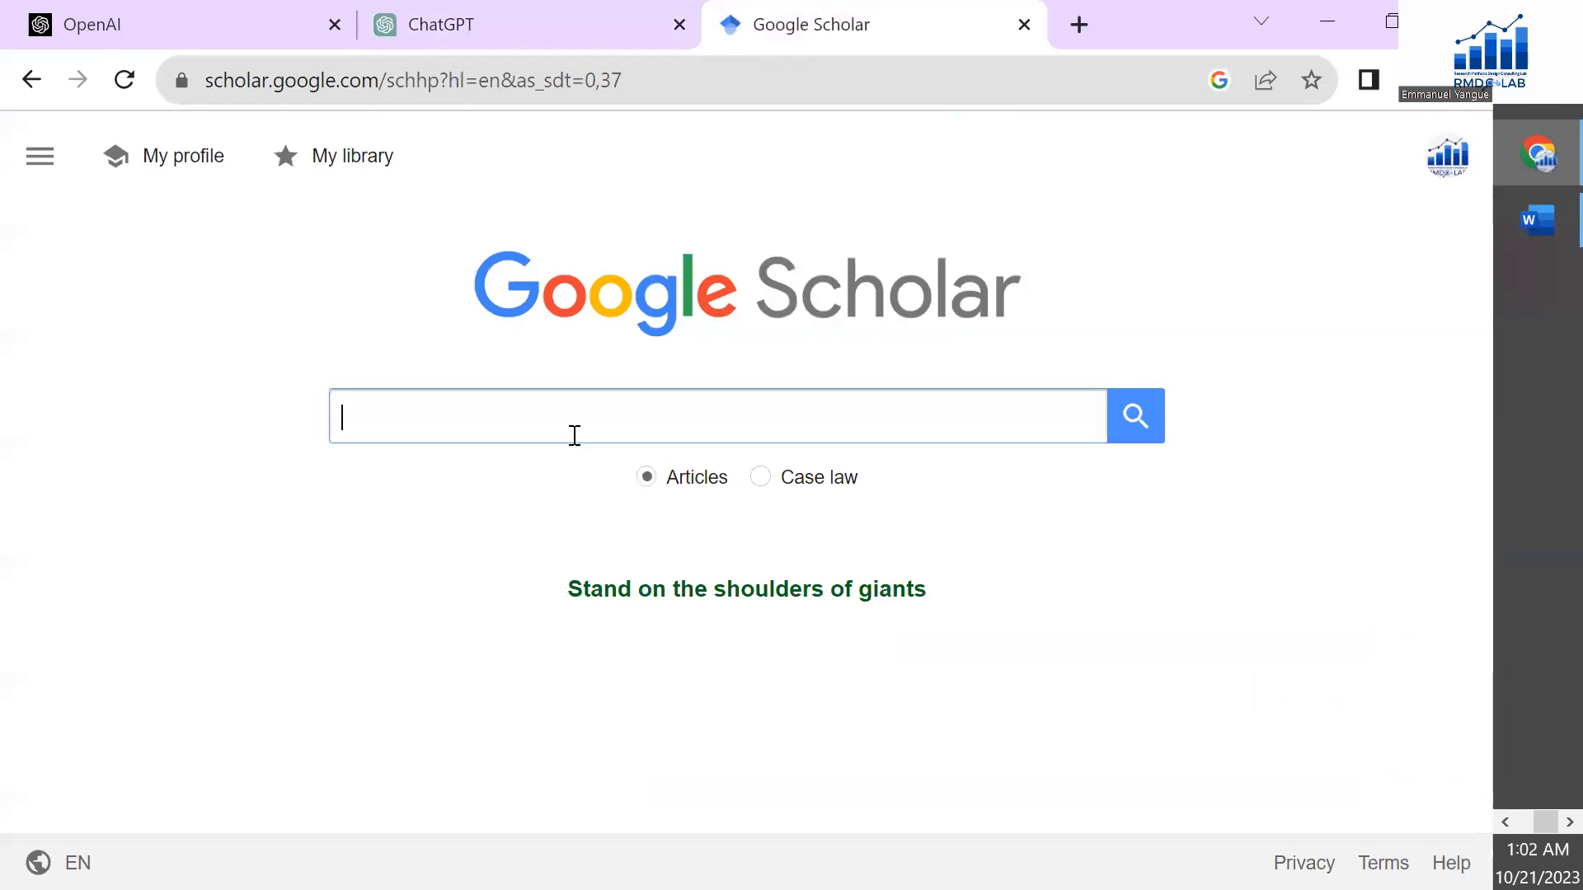
type("rechauffement climatique en afrique")
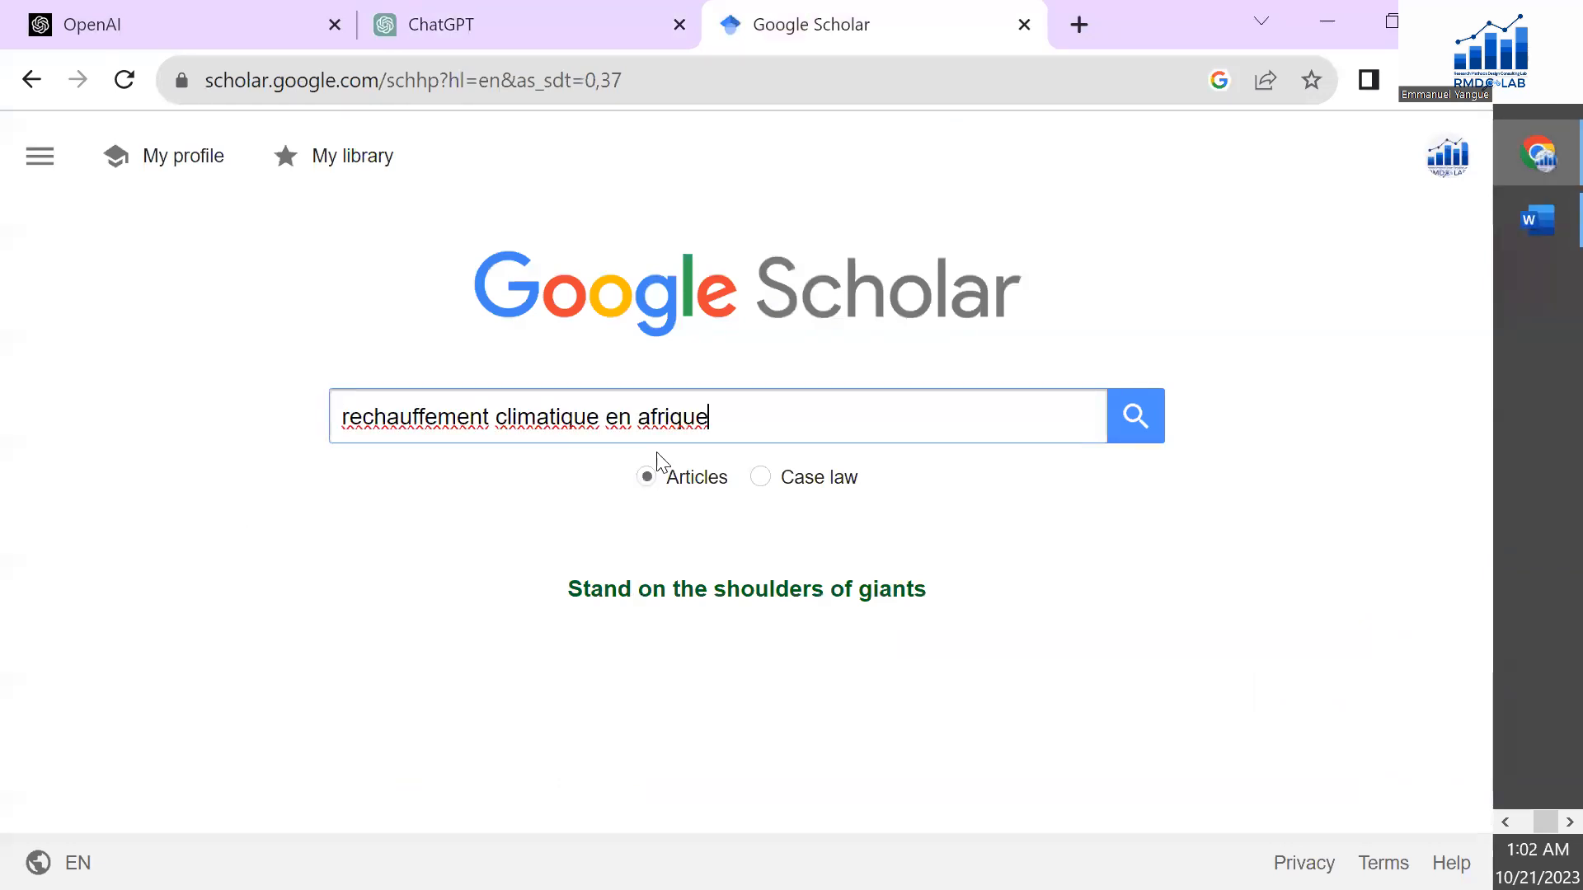
left_click(1144, 428)
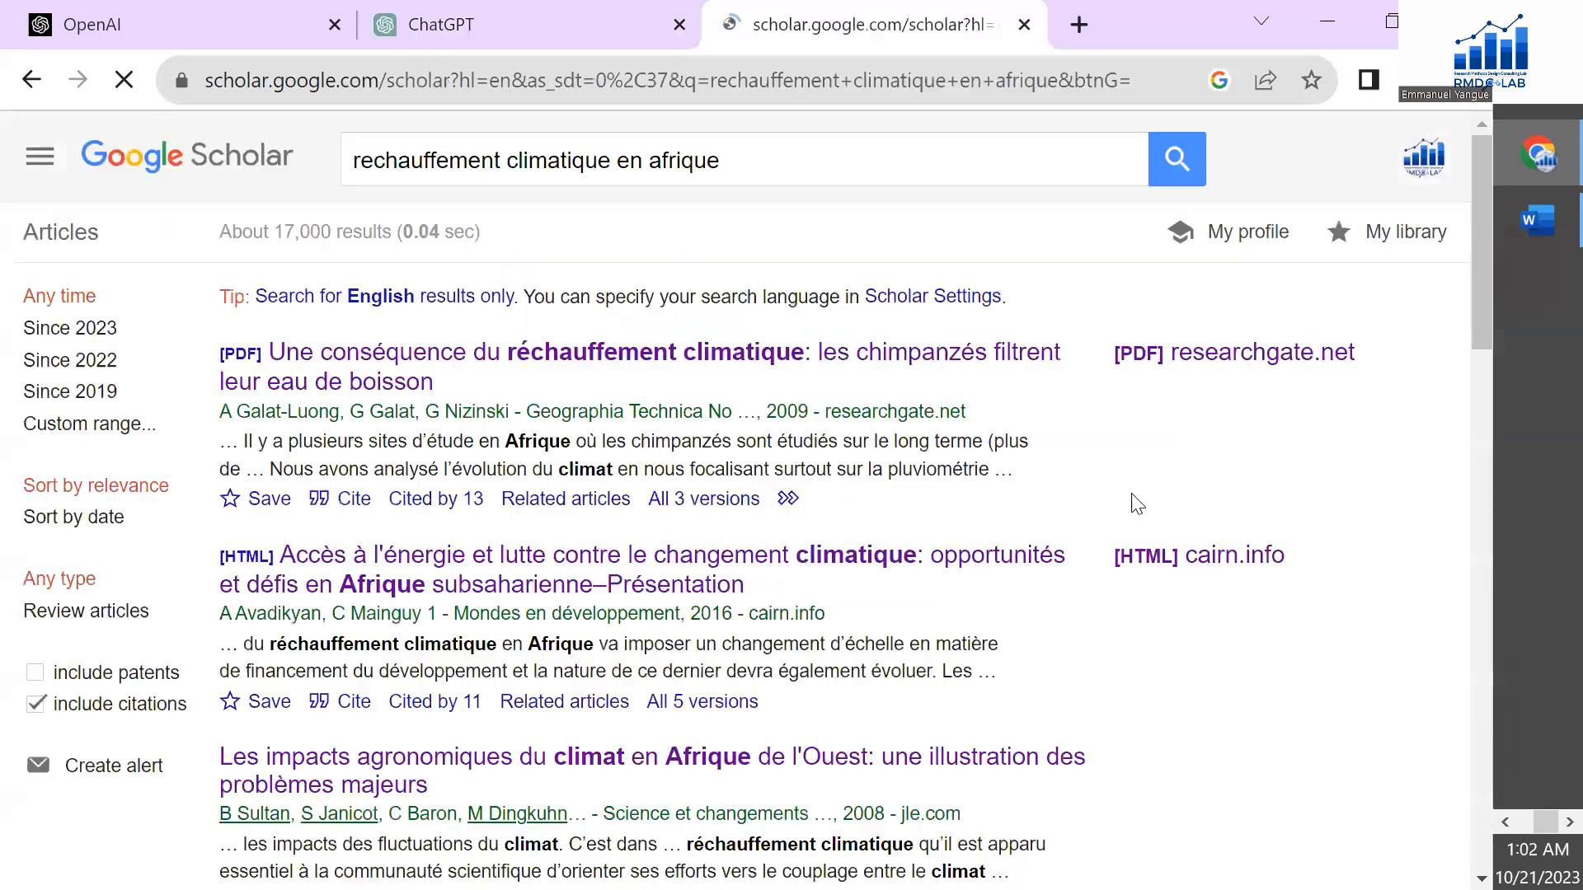
Step: Open the article "Une conséquence du réchauffement climatique: les chimpanzés filtrent leur eau de boisson" in a new tab and view it
right_click(589, 352)
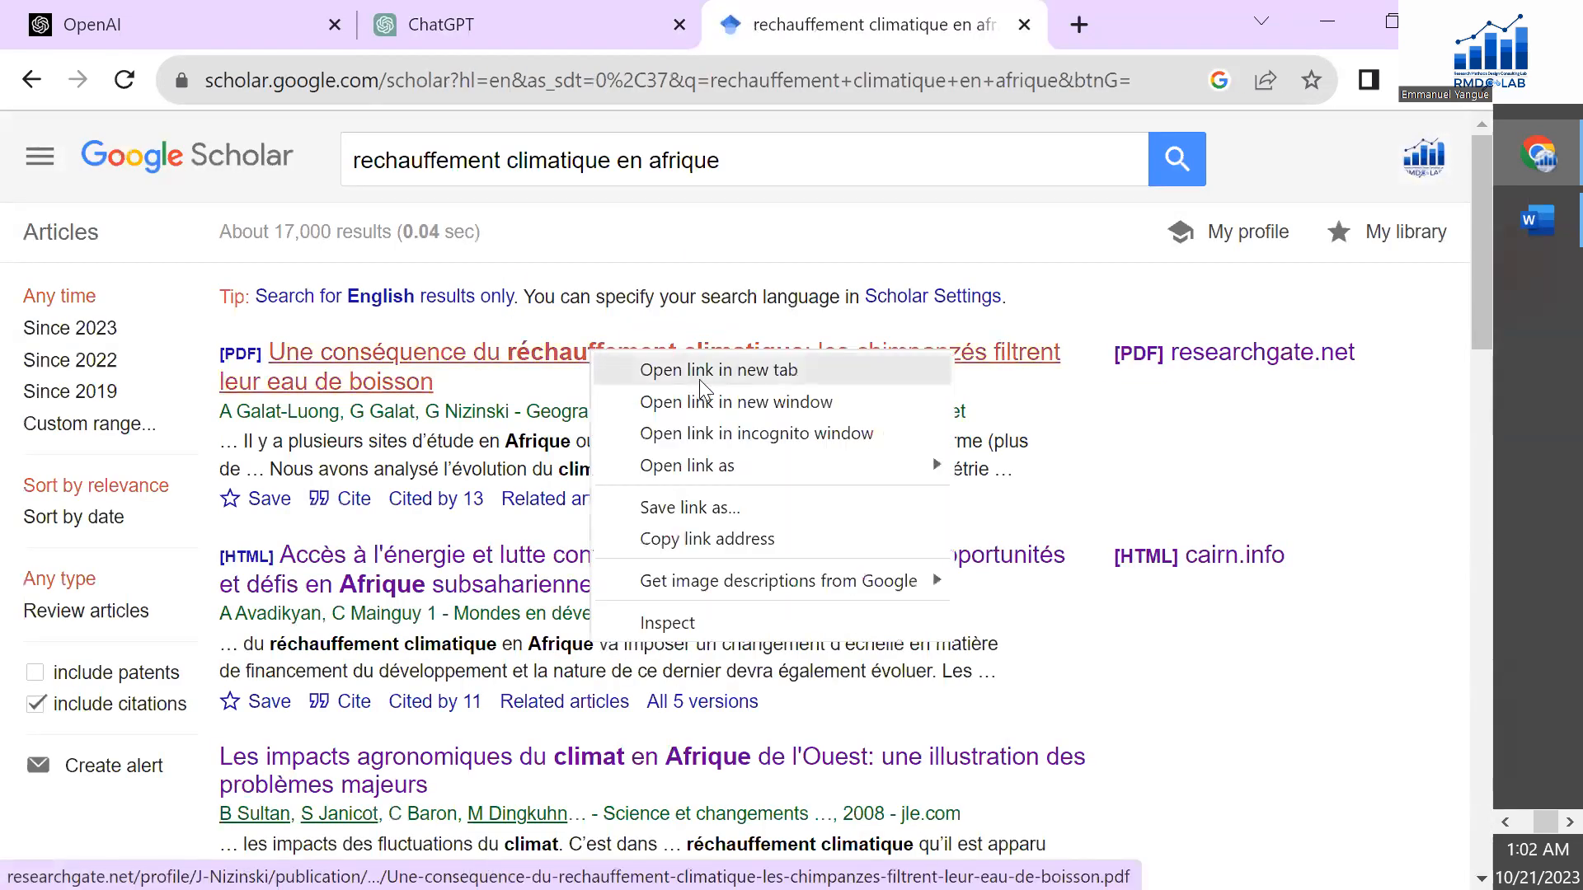
left_click(699, 379)
left_click(958, 27)
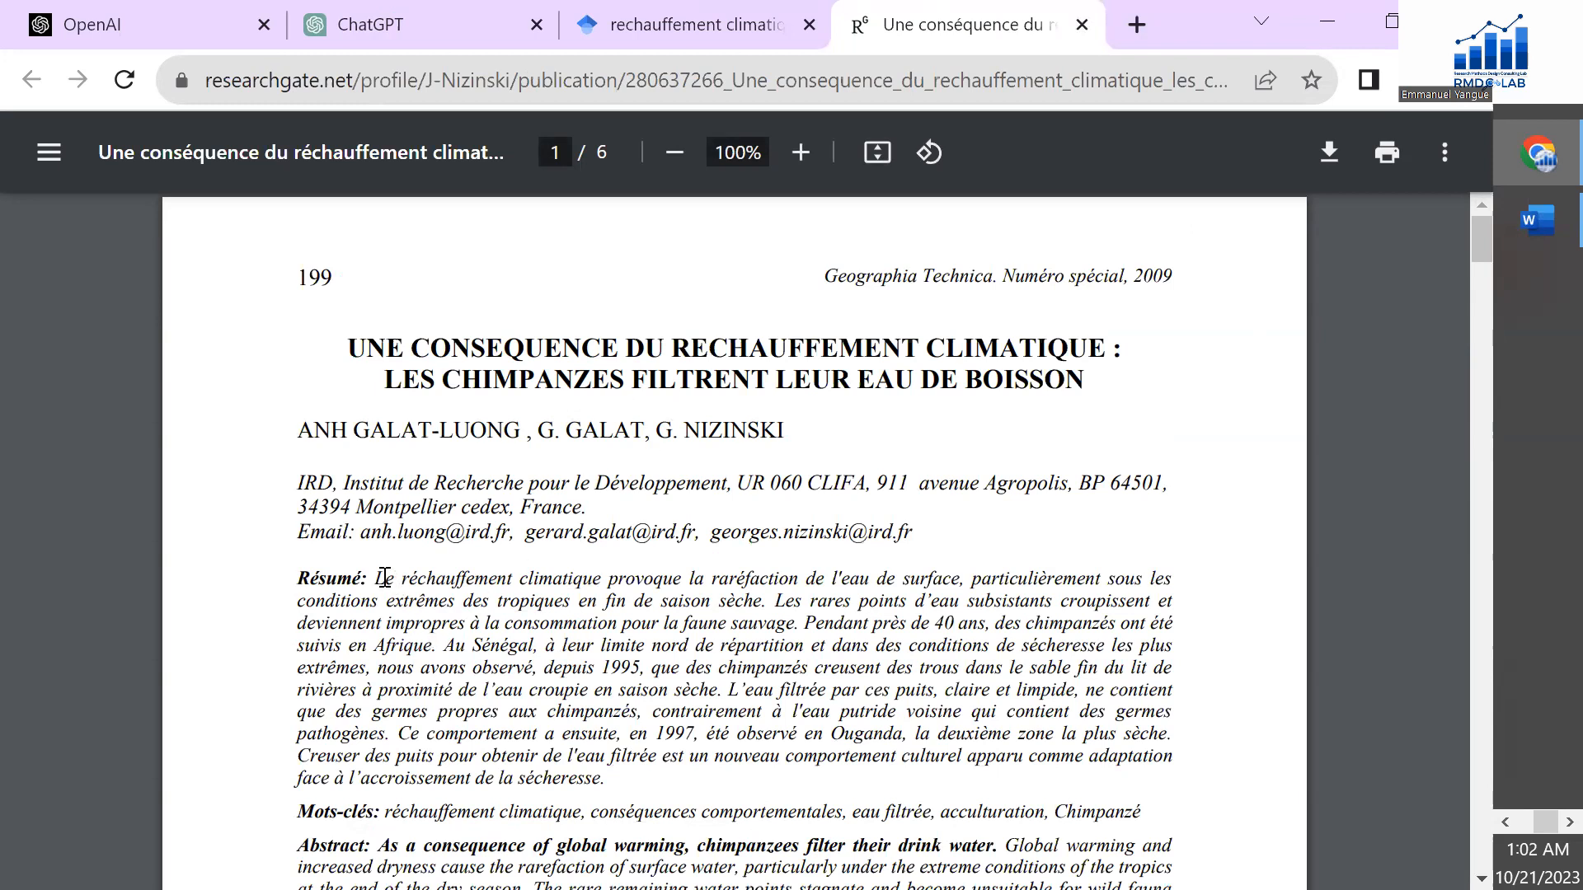
Step: Copy the article's French abstract, including its "Résumé:" label, and paste it as a new message in the ChatGPT thesis conversation
left_click_drag(380, 578, 298, 569)
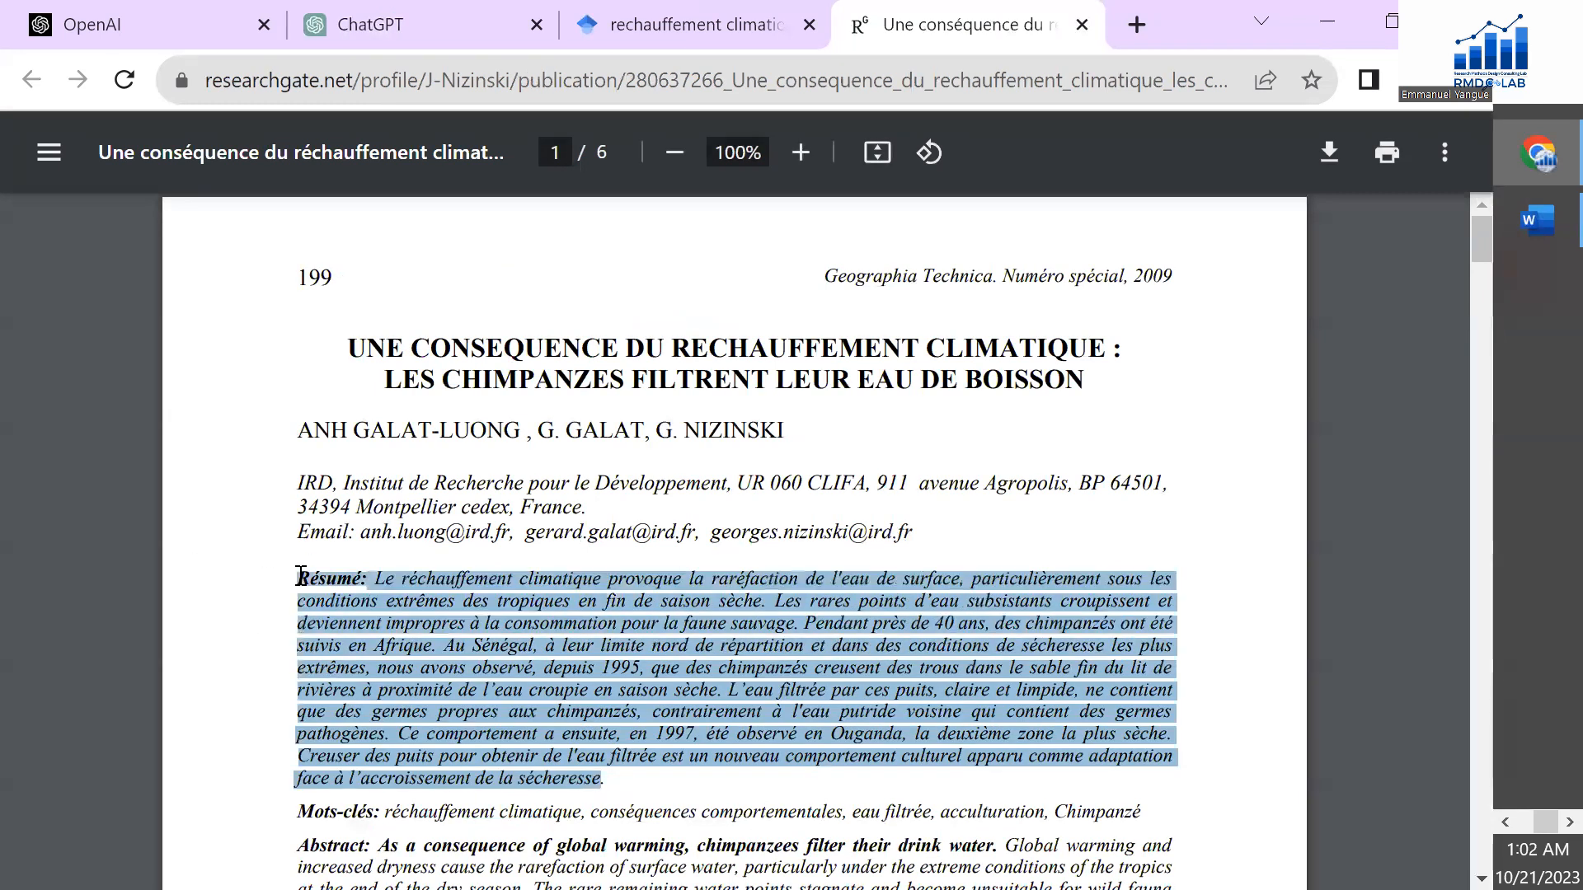
left_click(688, 32)
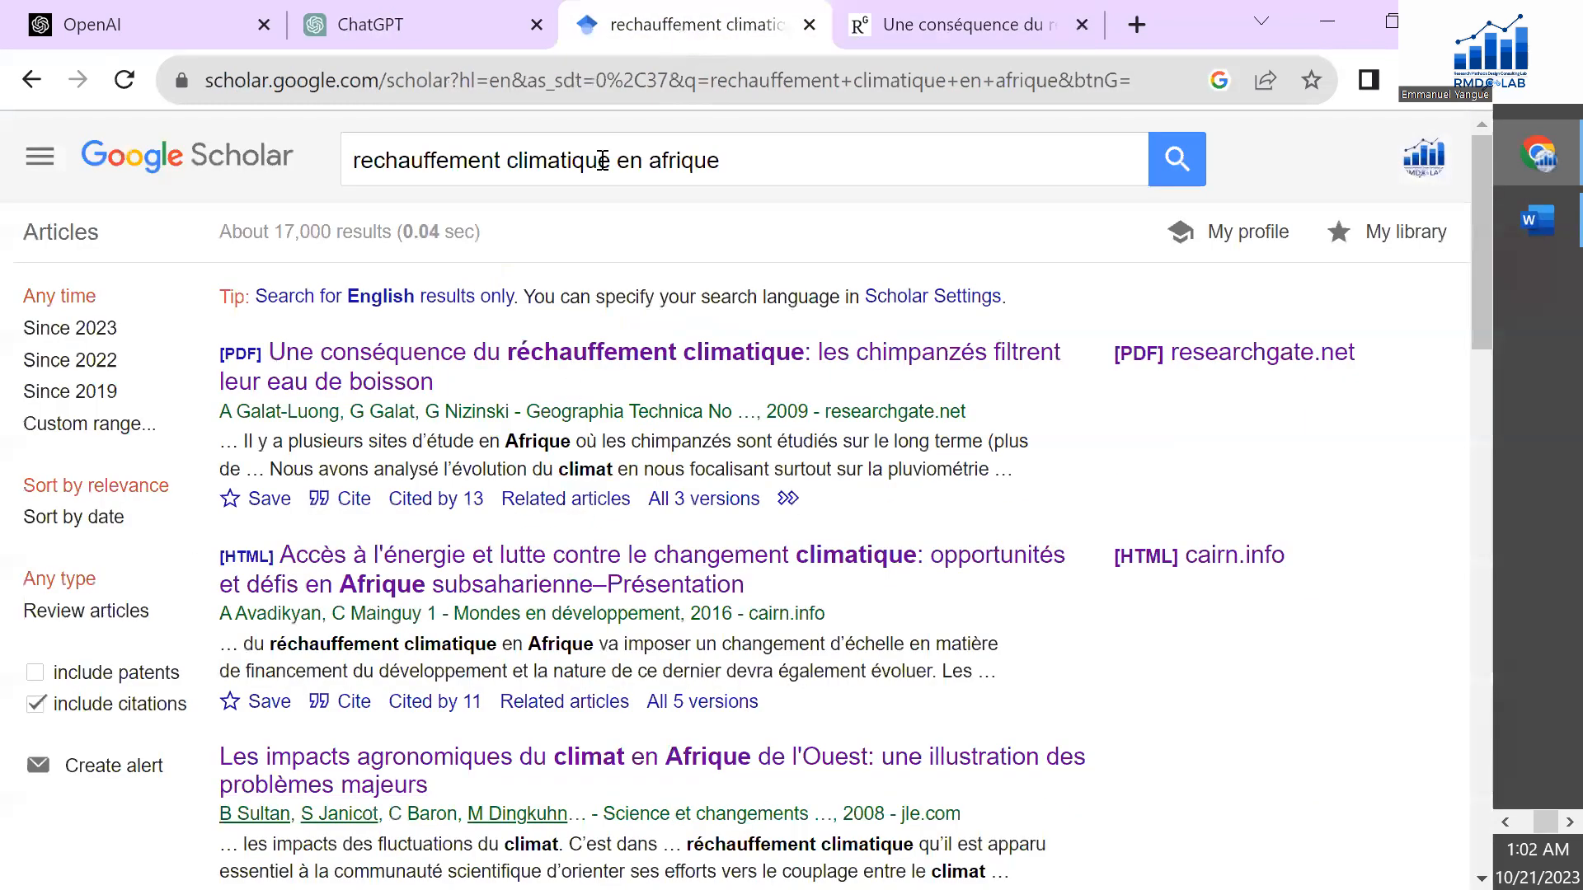
left_click(417, 41)
left_click(655, 781)
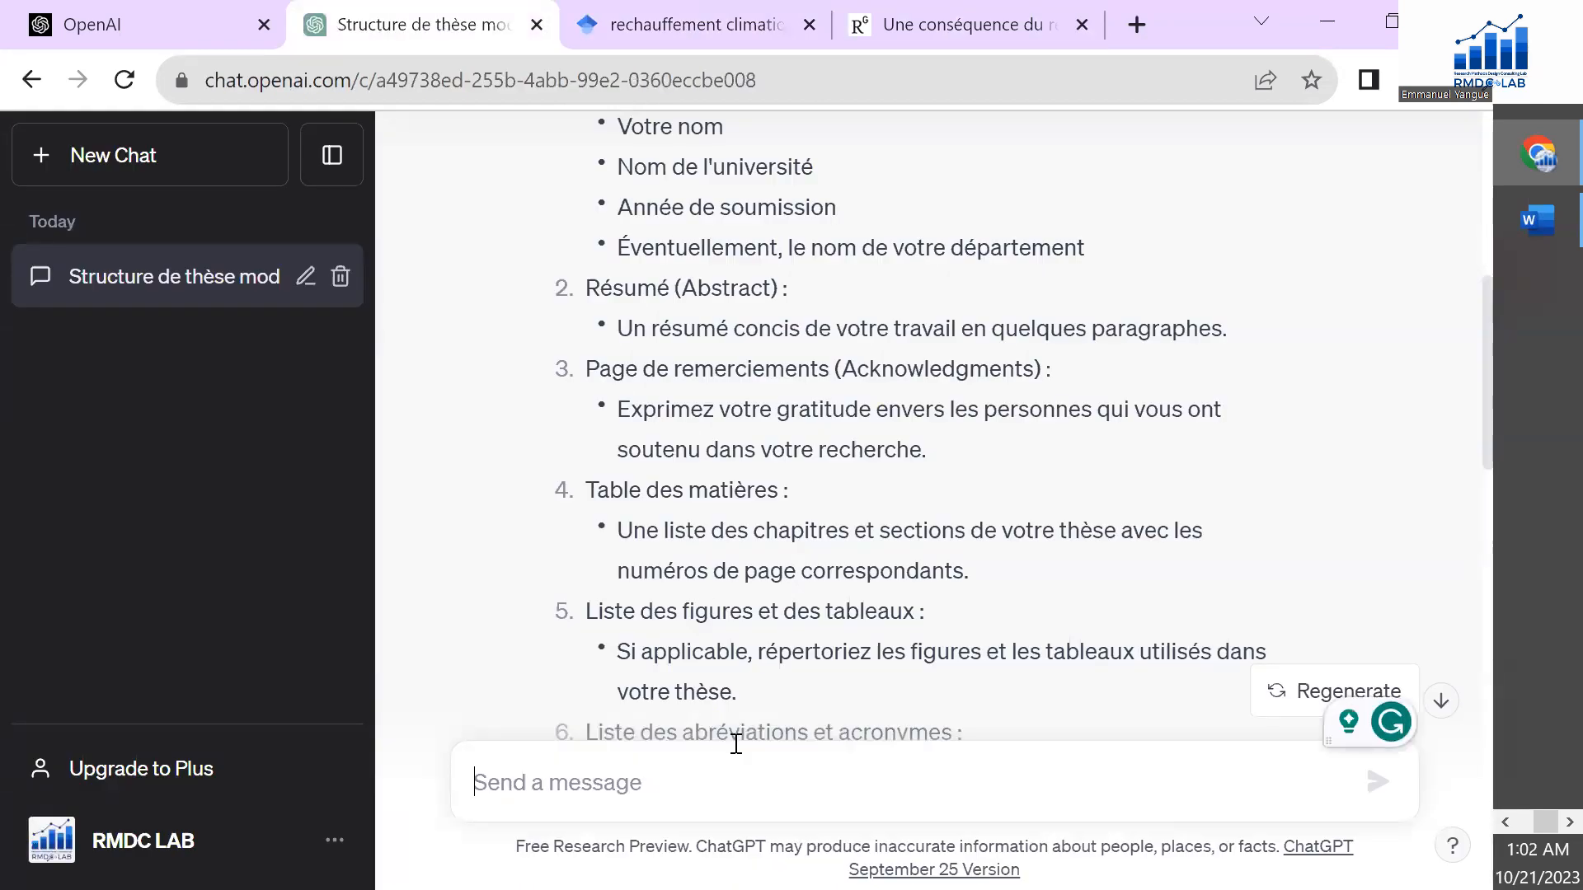
key("ctrl+v")
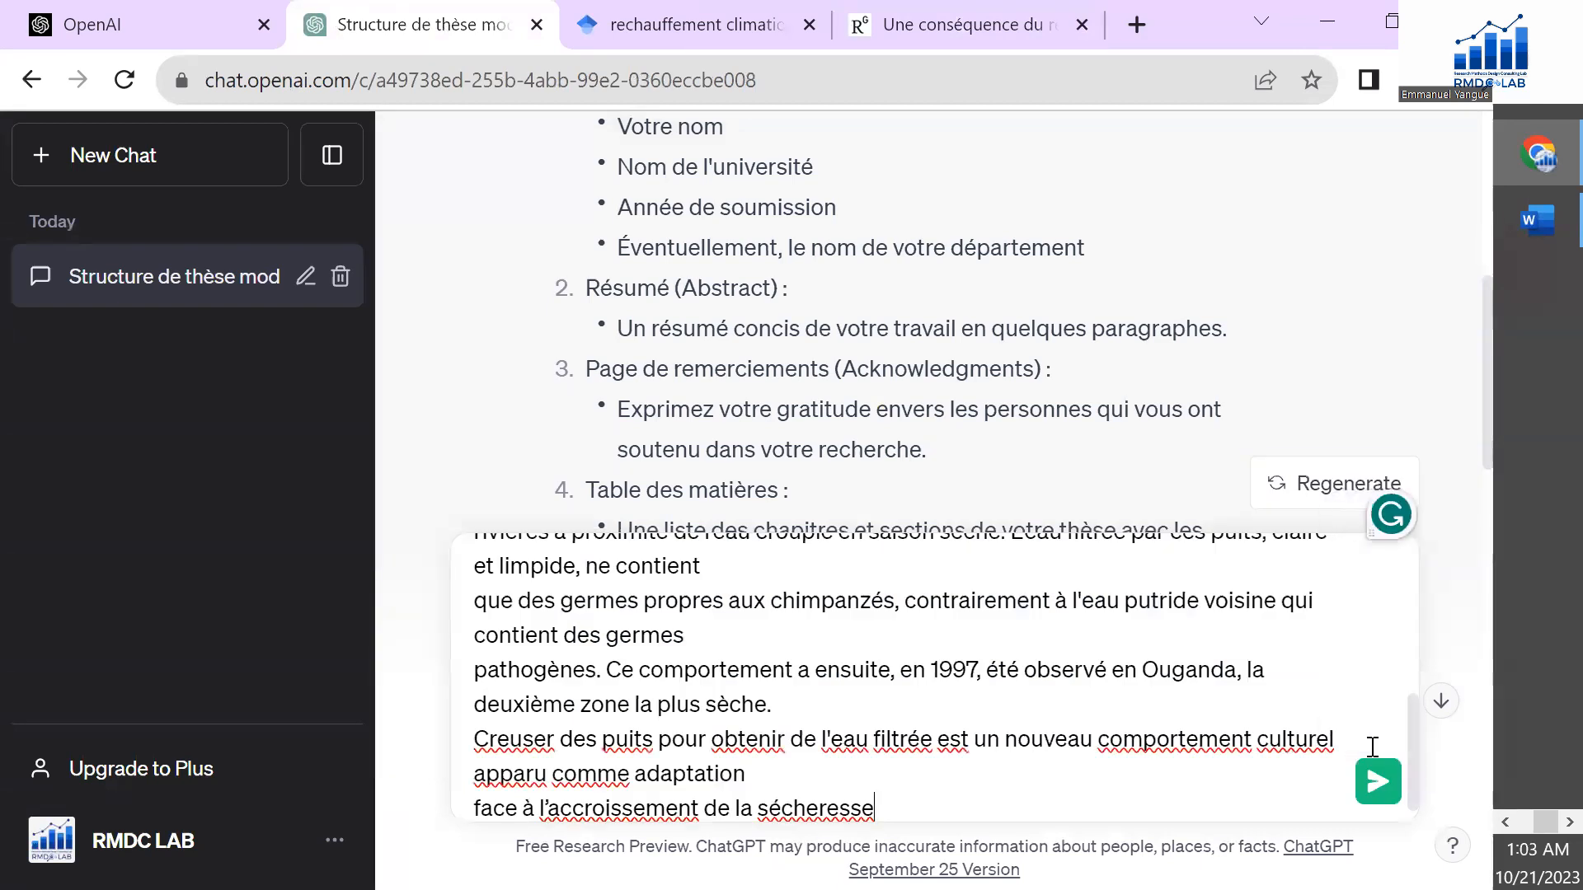
Step: Enclose the pasted abstract in double quotation marks at its end and its beginning
type("\"")
left_click_drag(1415, 722, 1033, 576)
left_click(476, 572)
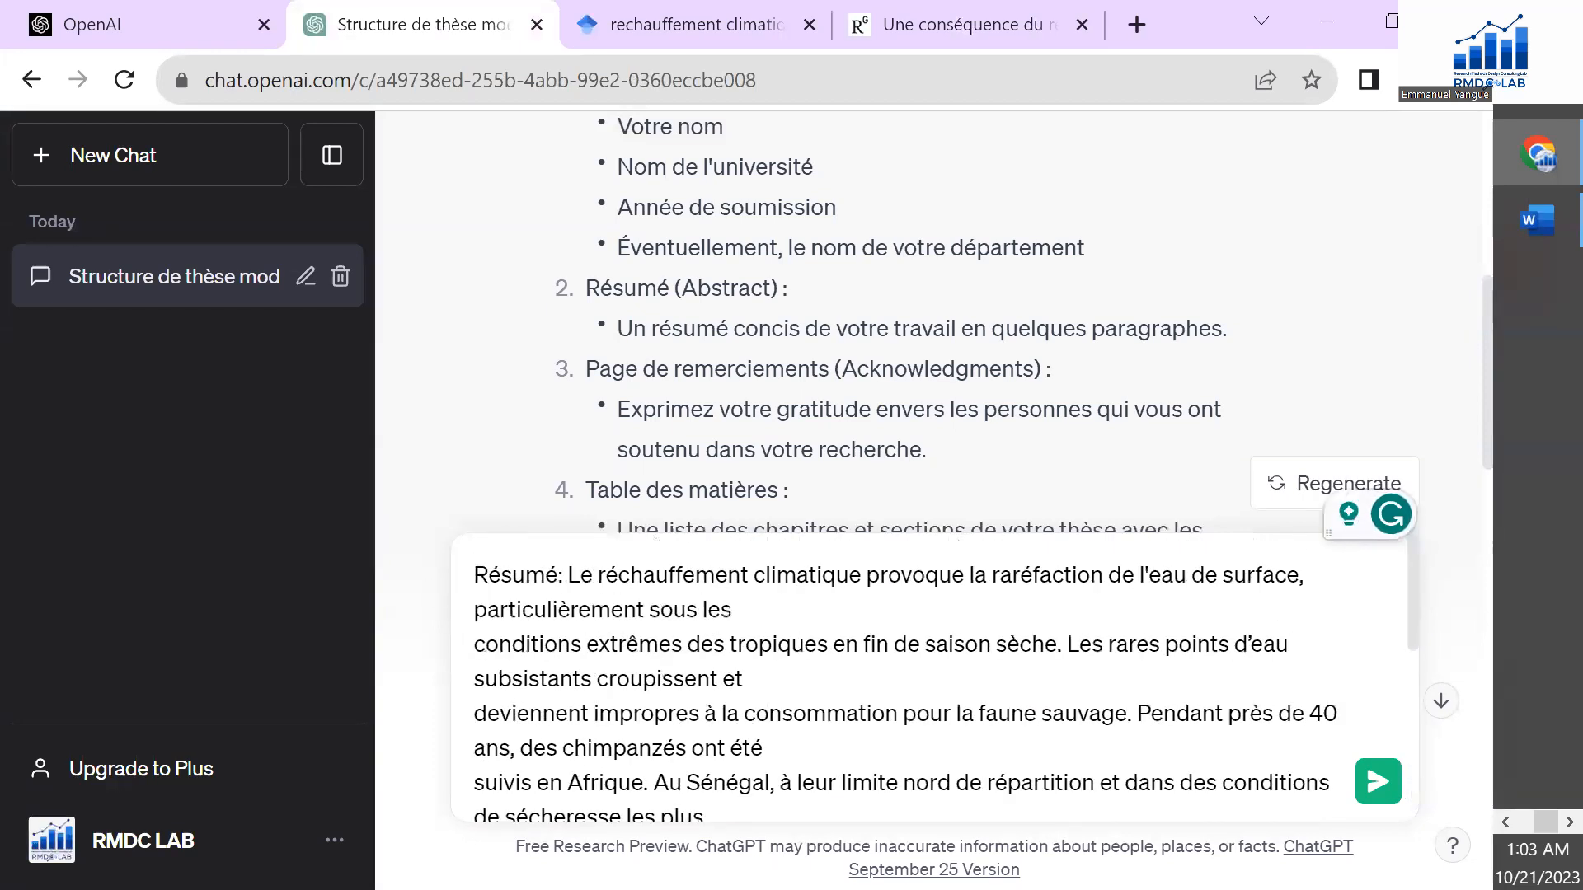
type("\"")
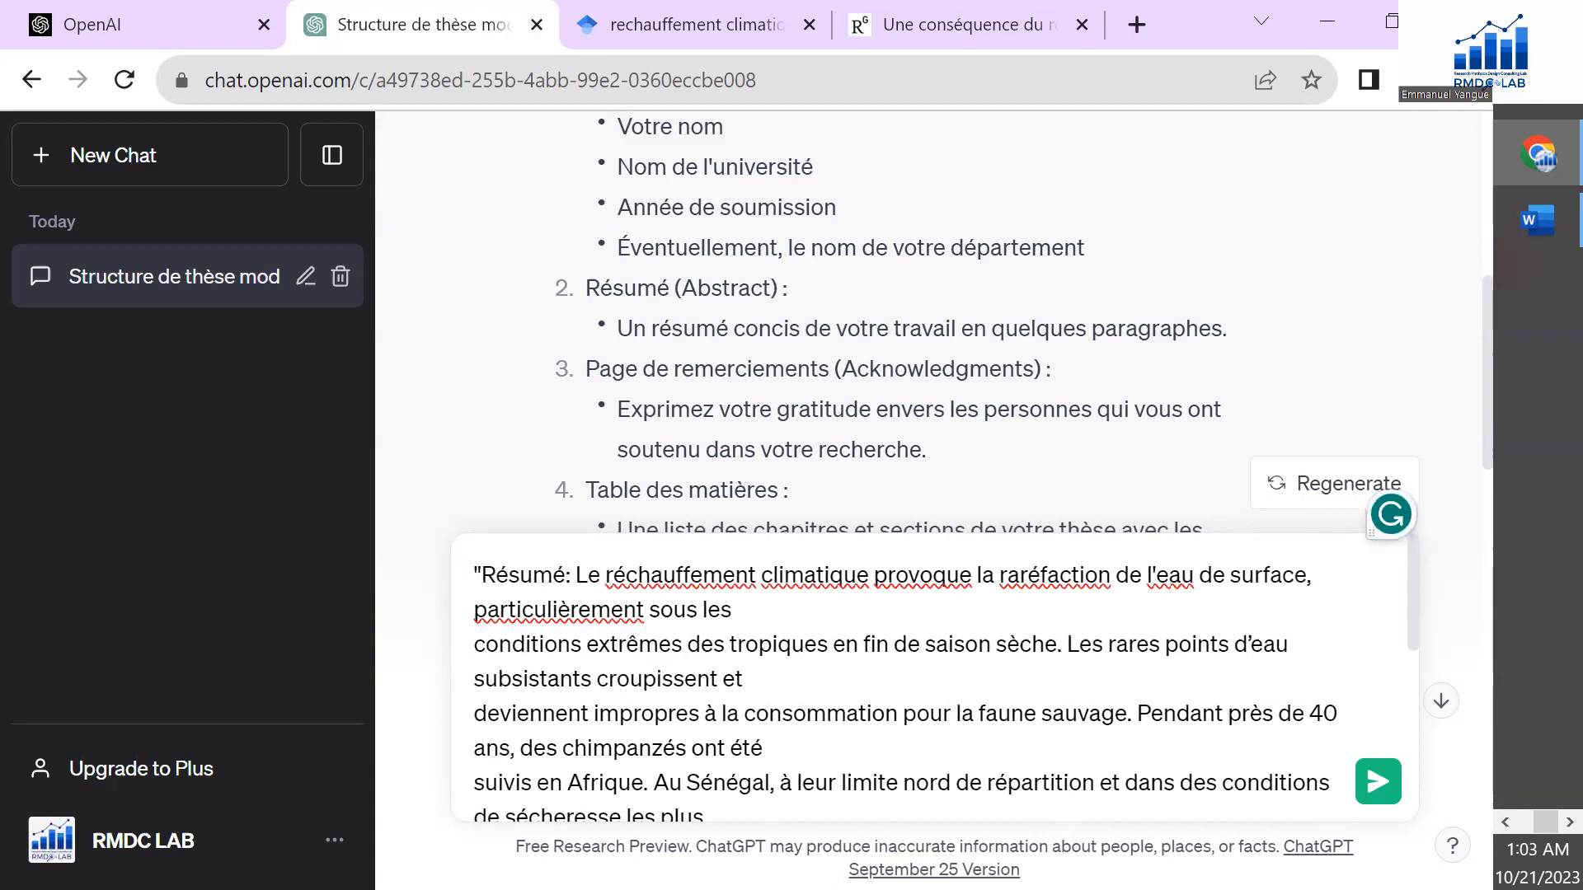
Step: Insert "En utilisant ce resume , propose moi un titre:" before the quoted abstract and send the message
type("Entilusant")
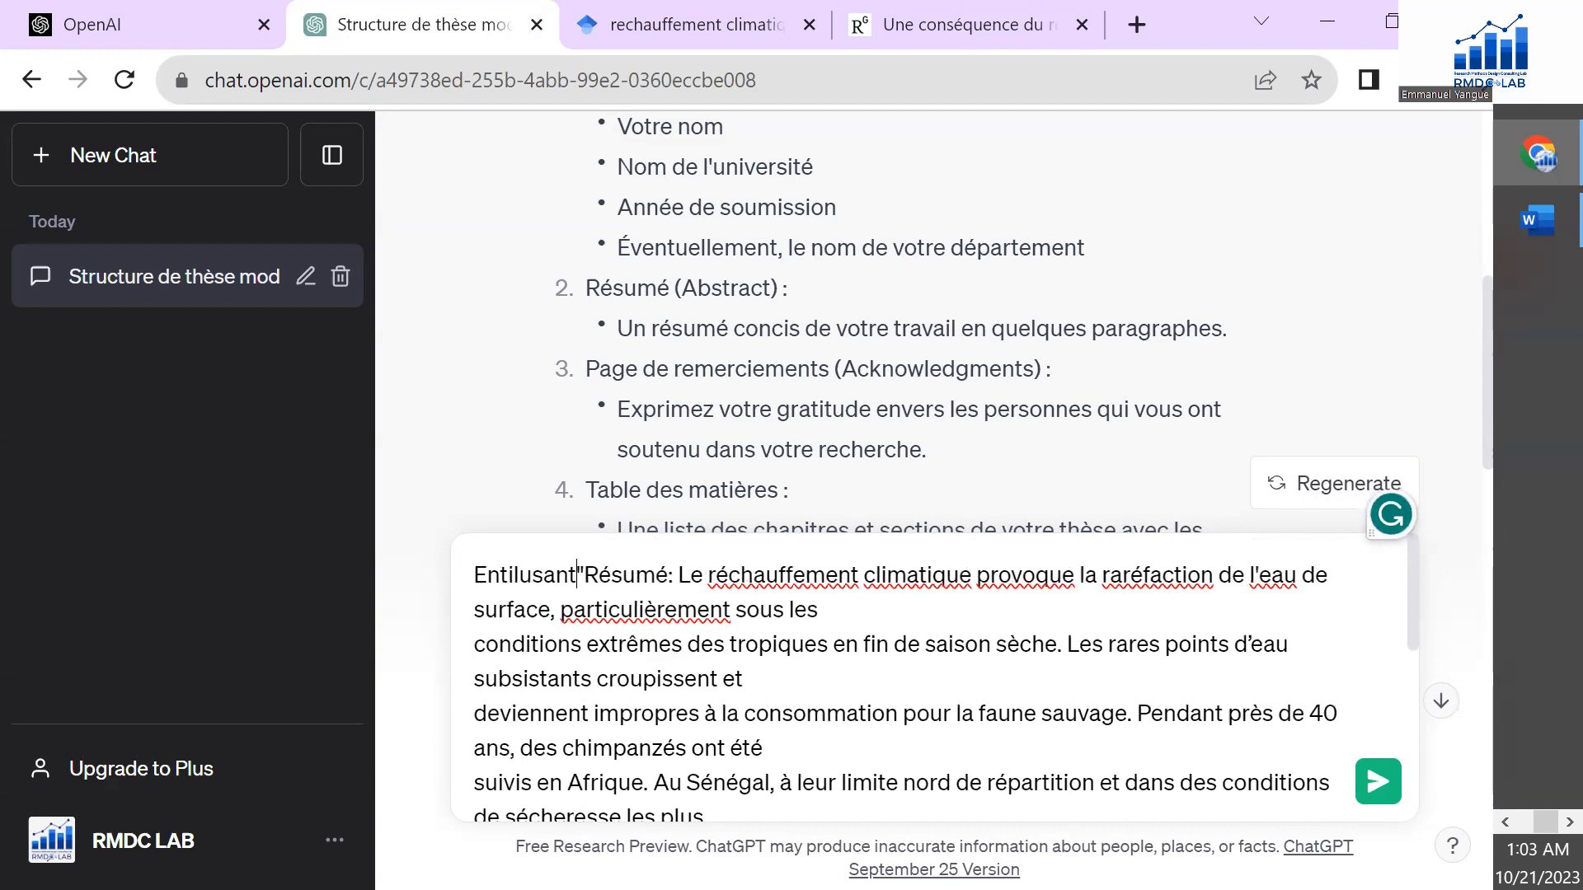
key("BackSpace")
key("BackSpace")
key("BackSpace")
key("BackSpace")
key("BackSpace")
key("BackSpace")
key("BackSpace")
key("BackSpace")
type("utilisant ce resume ,")
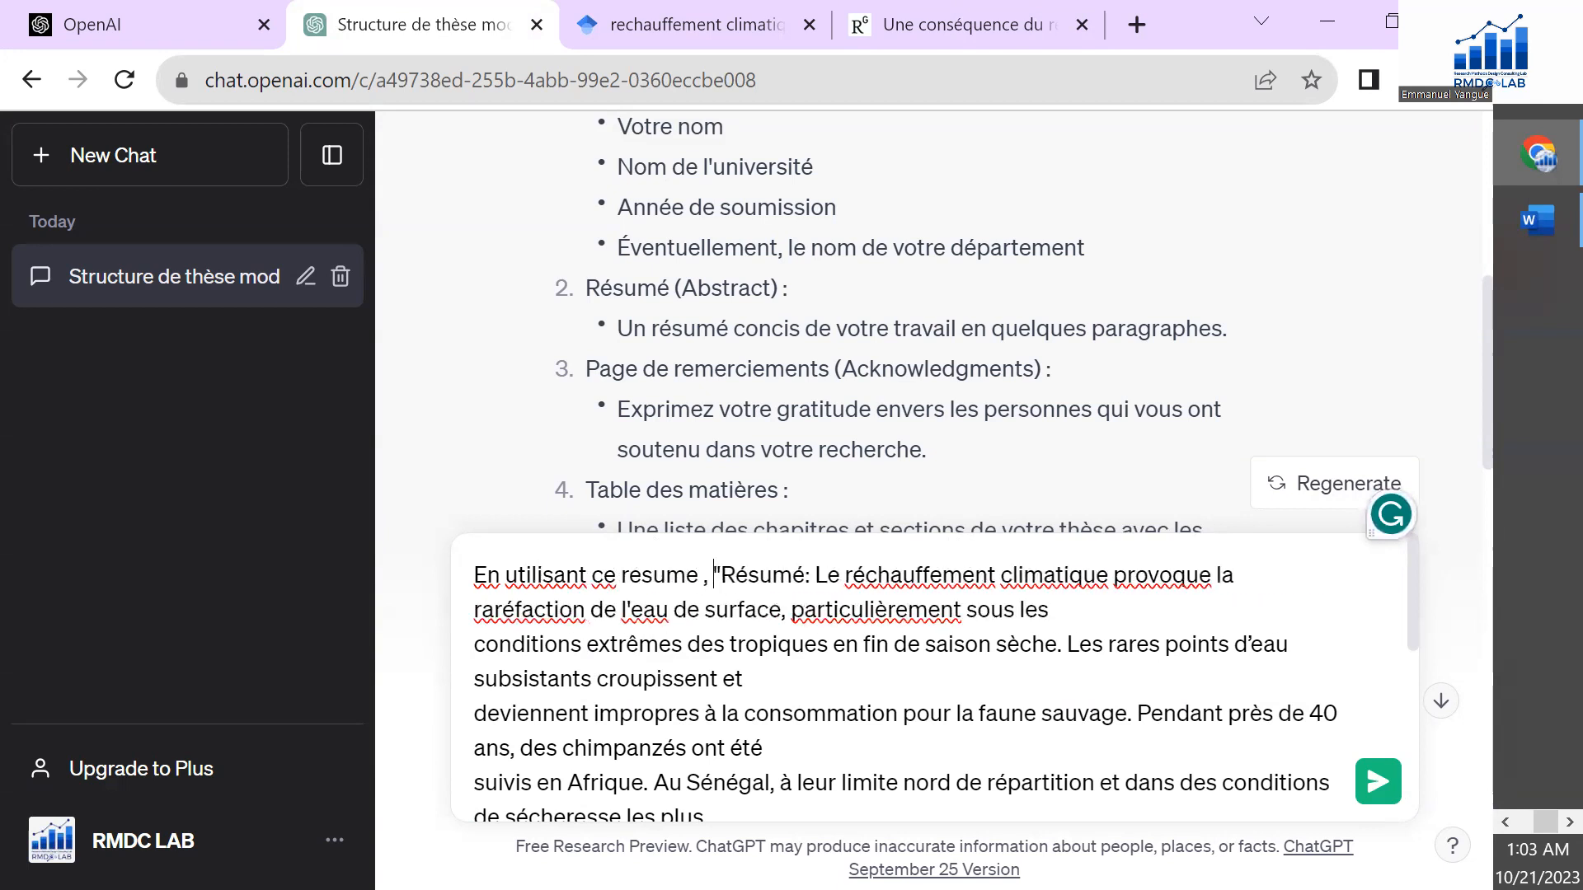
type("moi un tit")
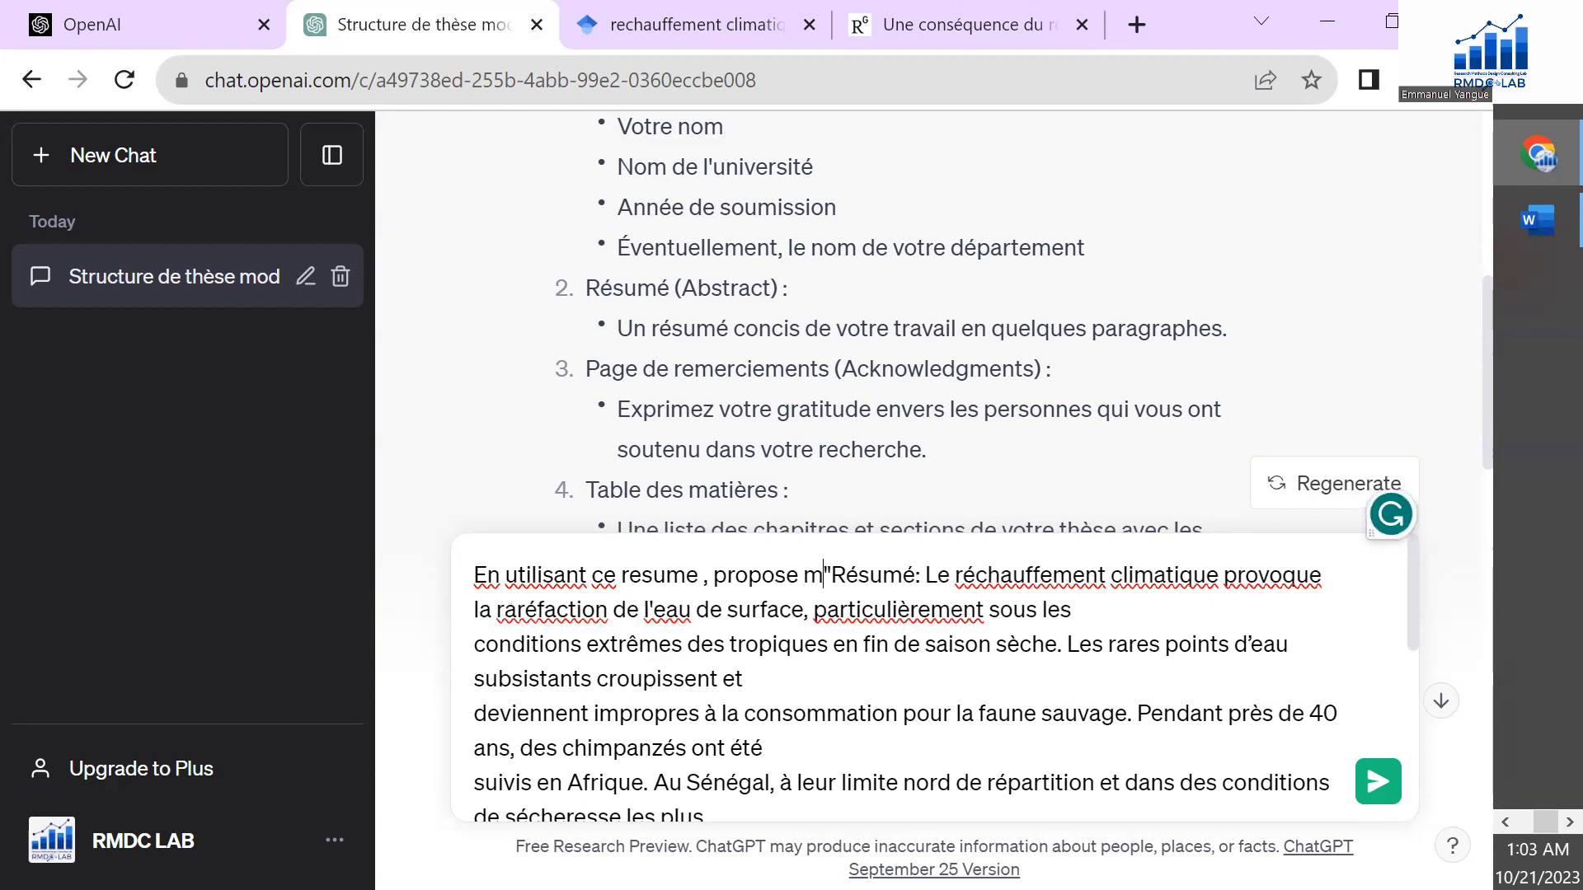
type("re")
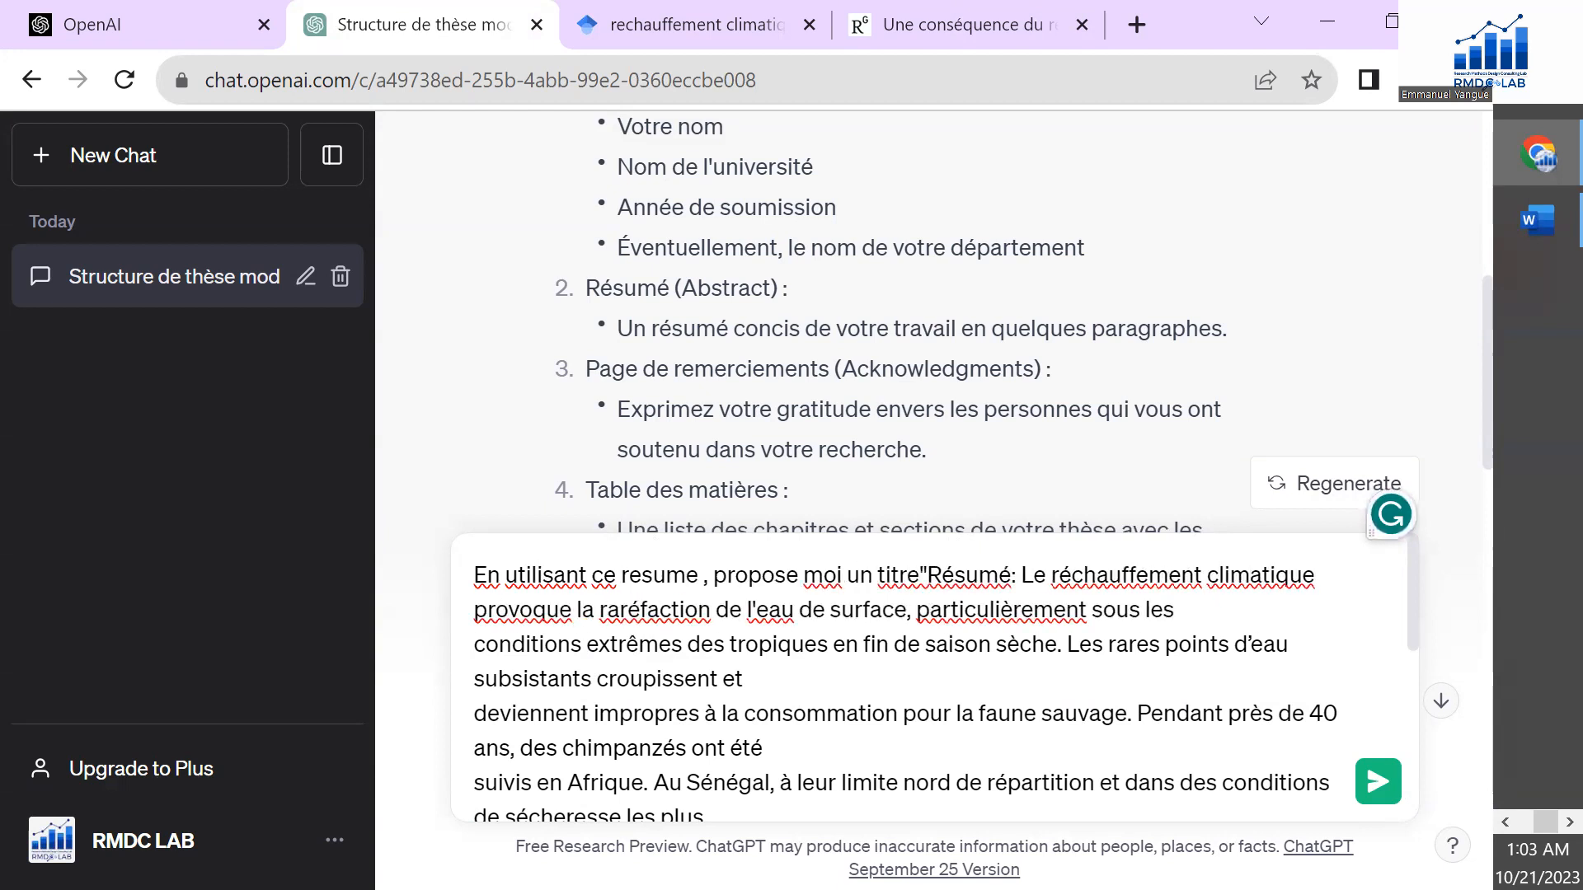
type(":")
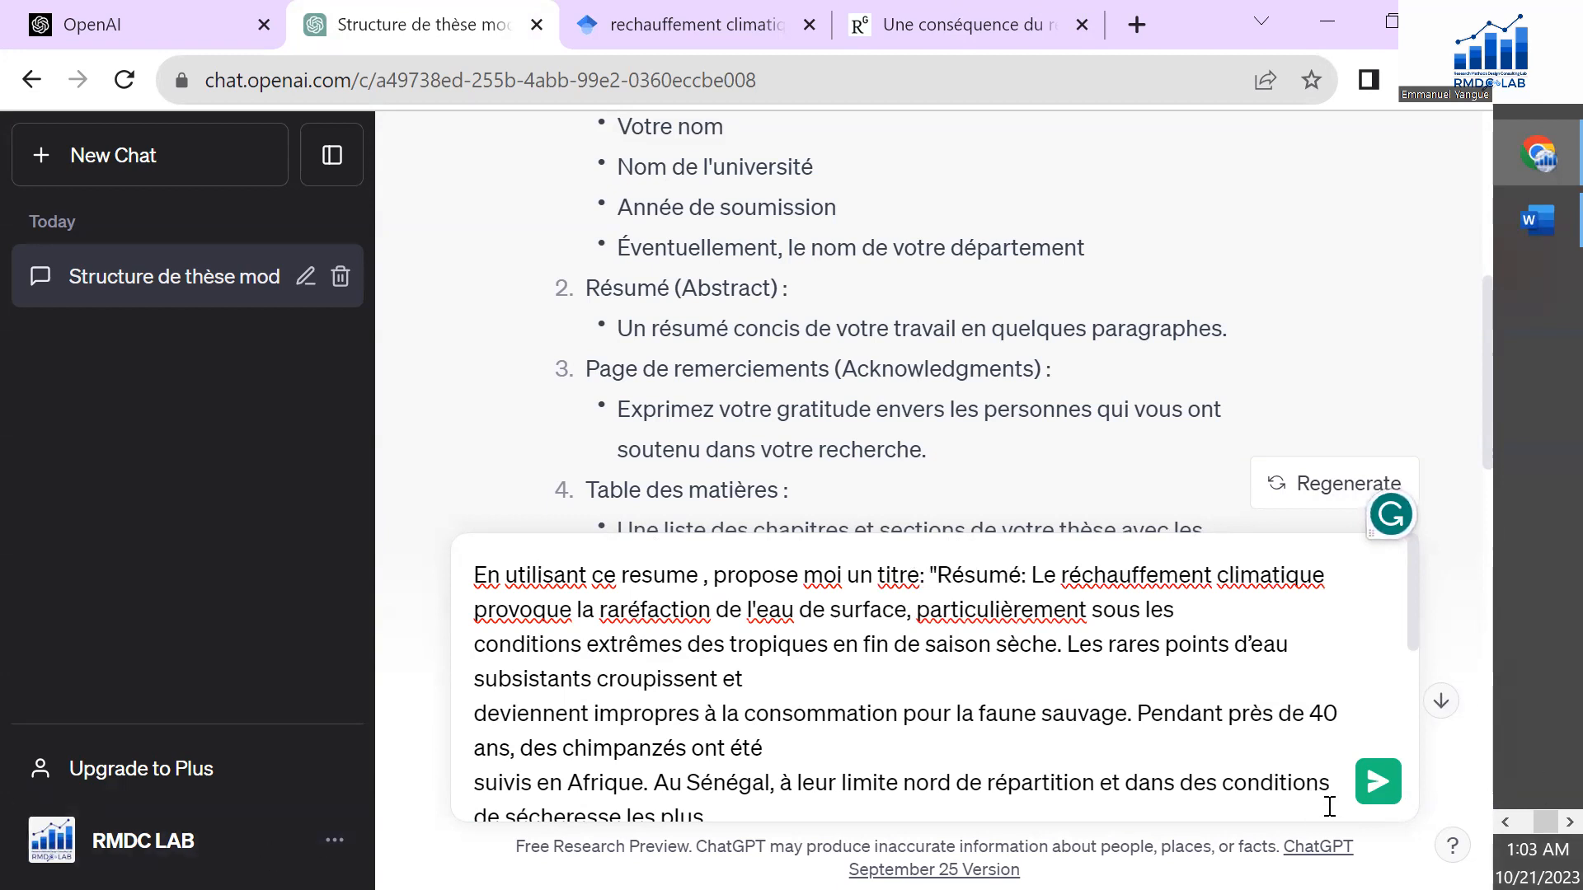
left_click(1378, 781)
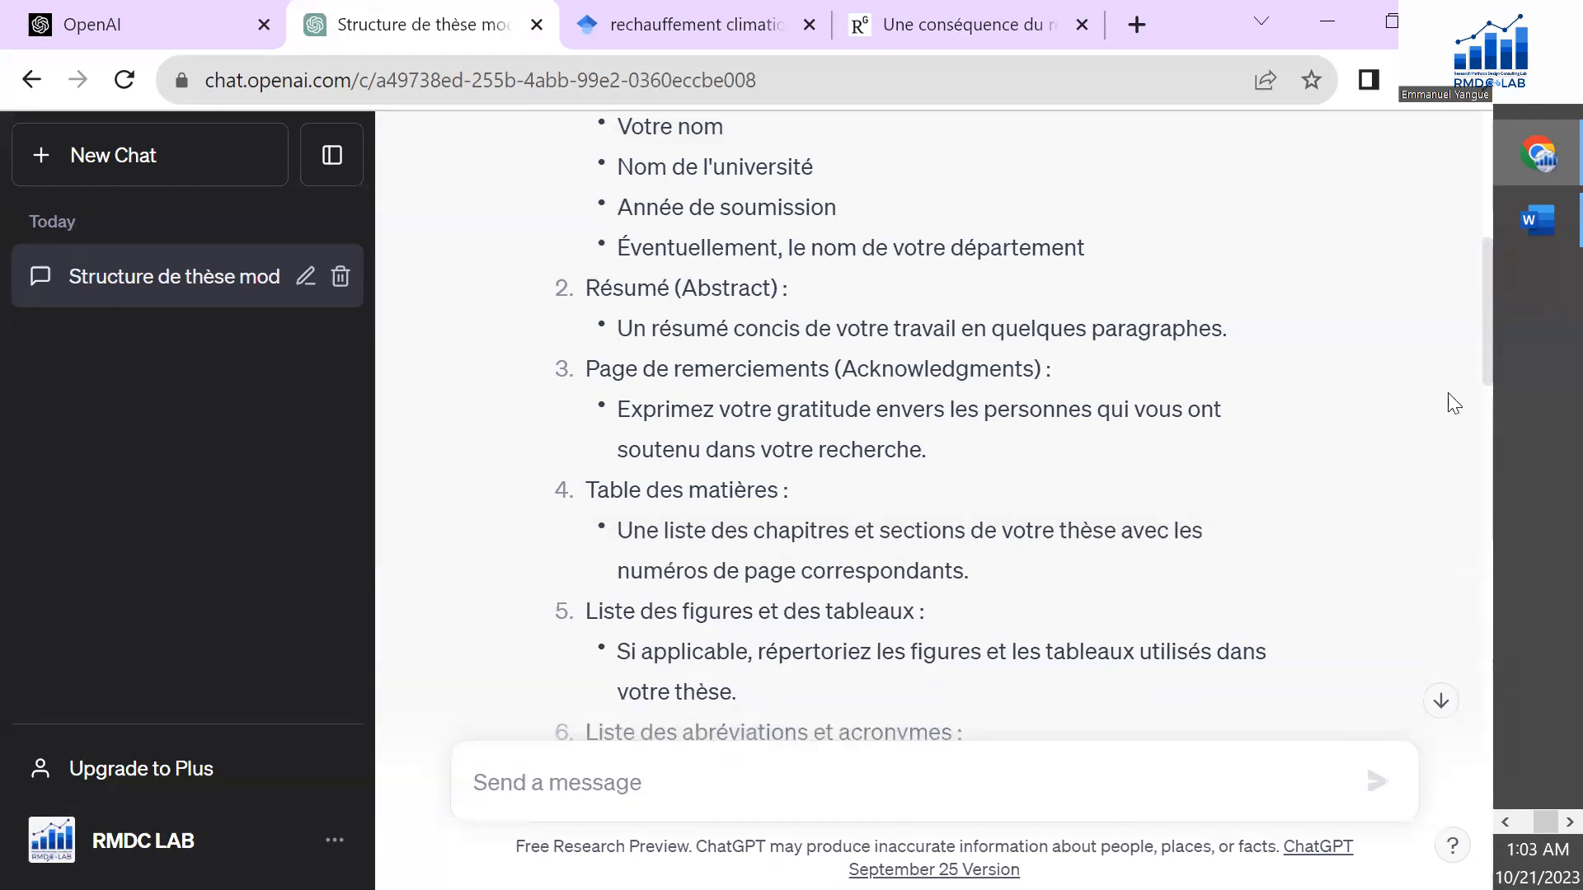
Step: Go to the end of the conversation and highlight the title proposed in the latest reply
left_click_drag(1488, 371, 1456, 886)
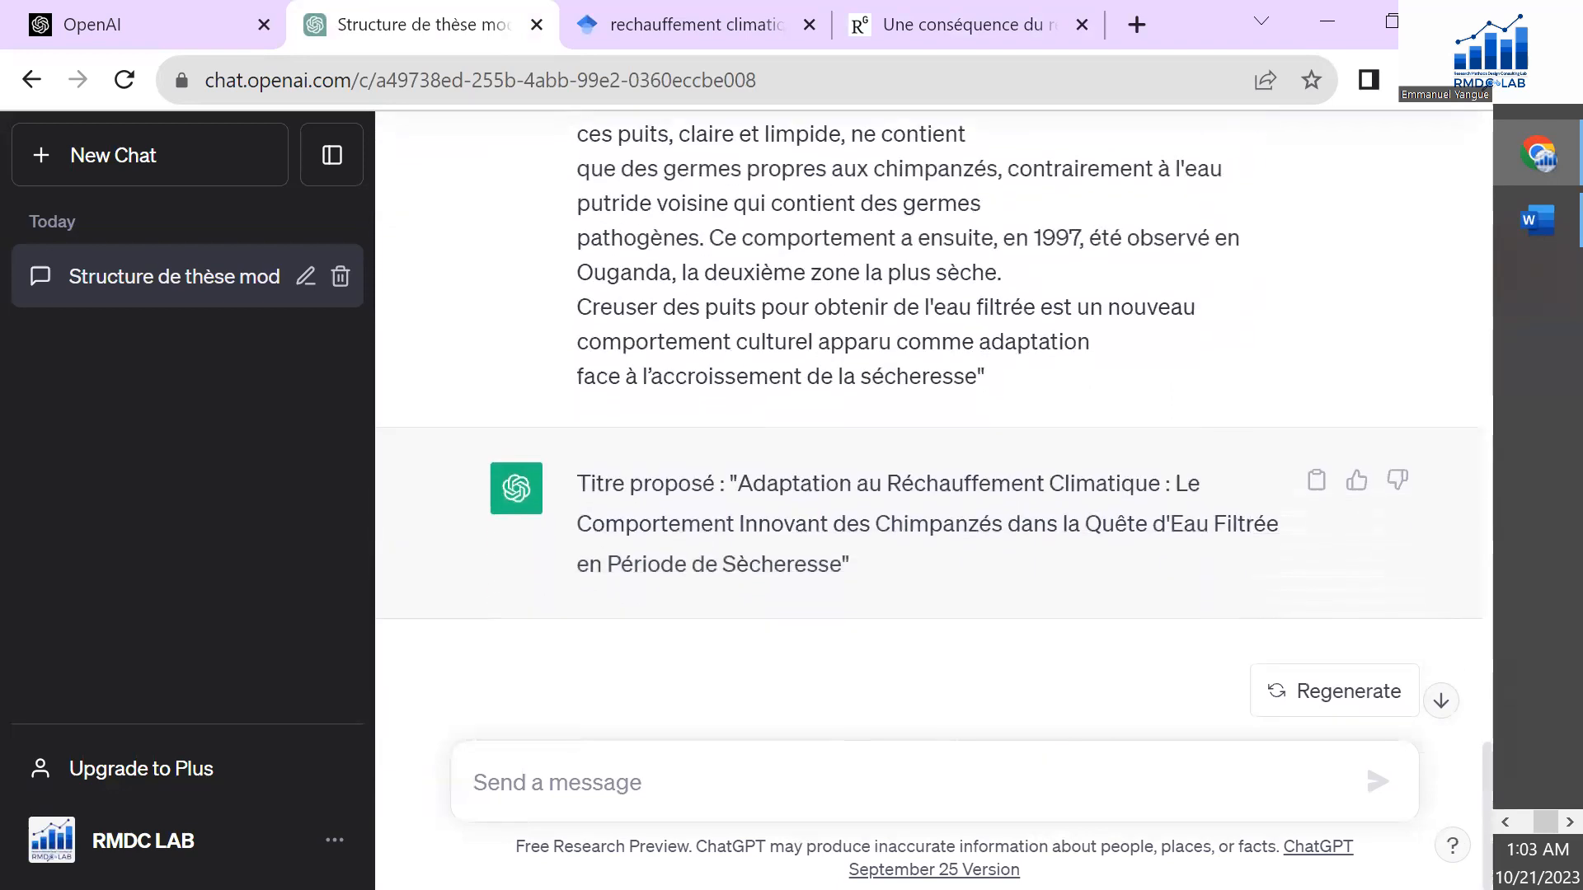
left_click_drag(750, 496, 887, 558)
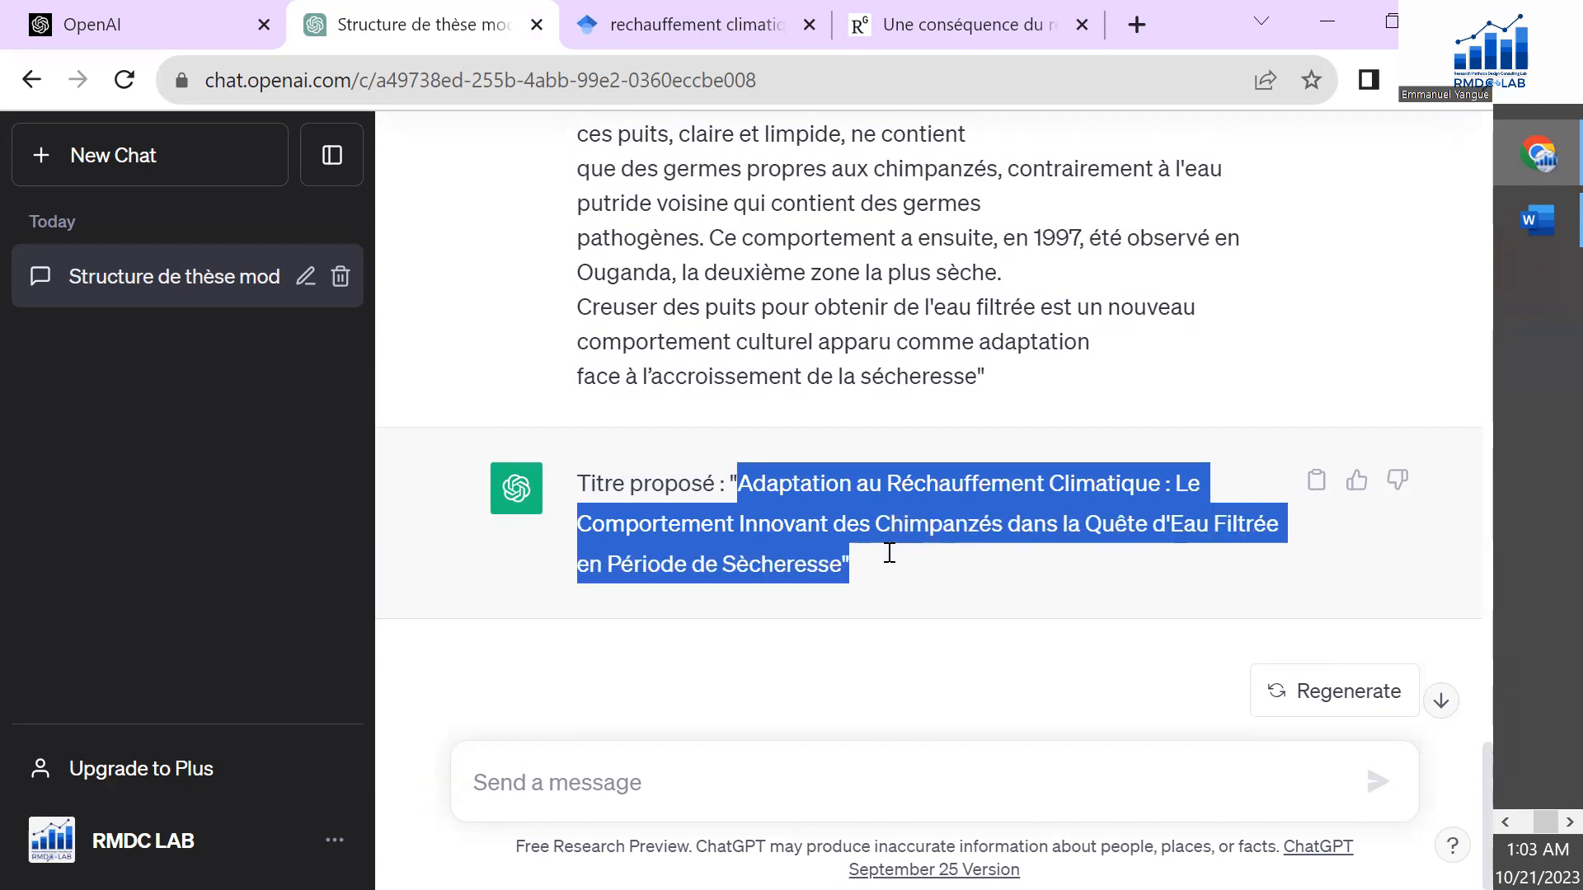
left_click(701, 25)
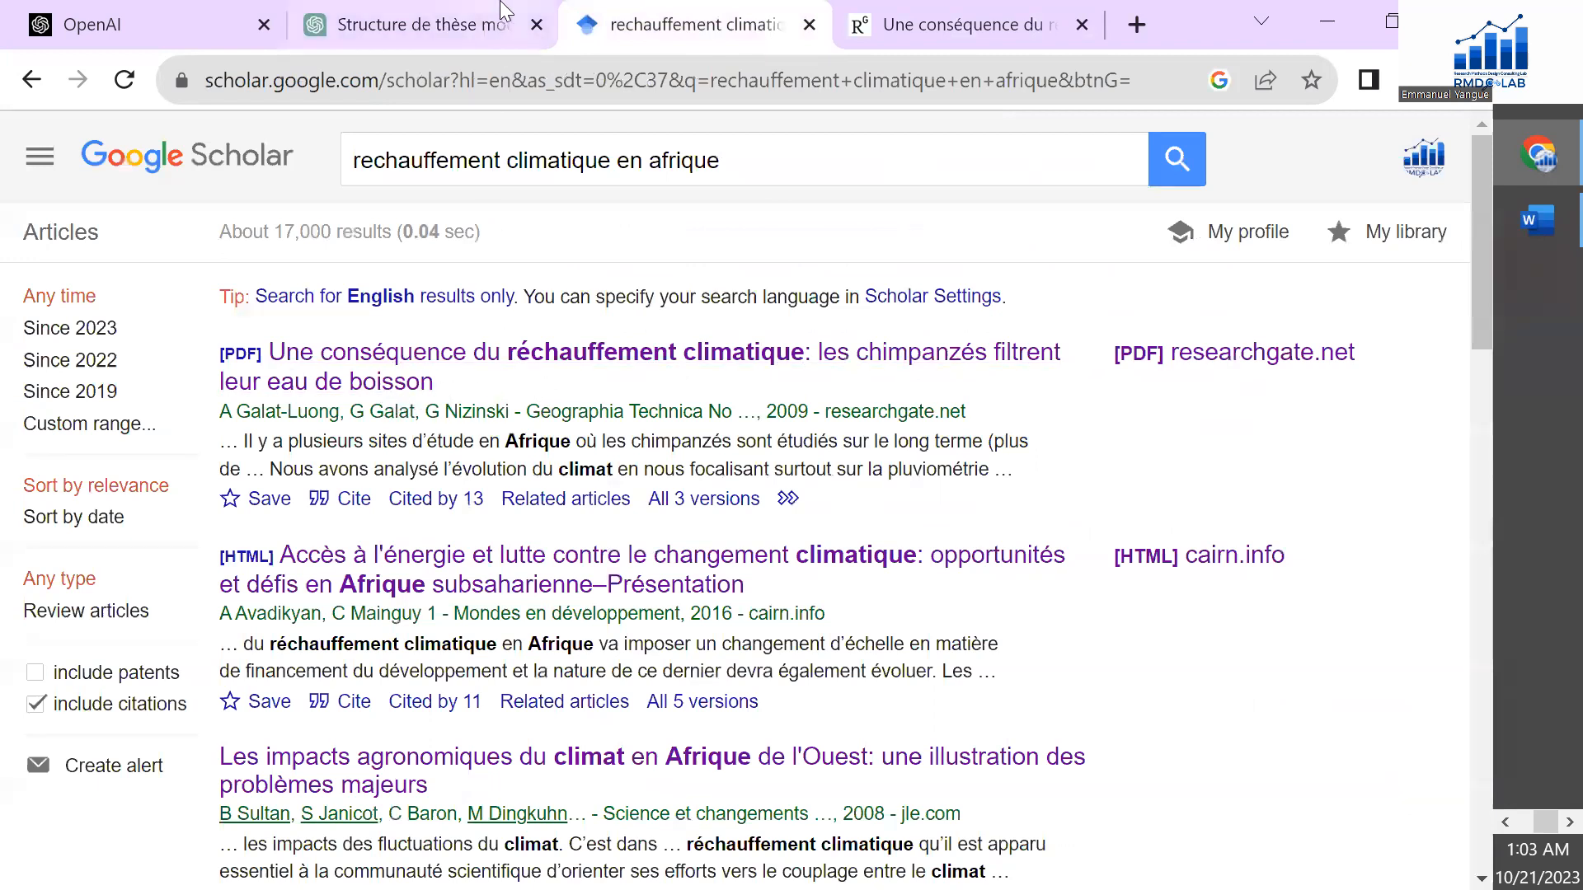
left_click(442, 30)
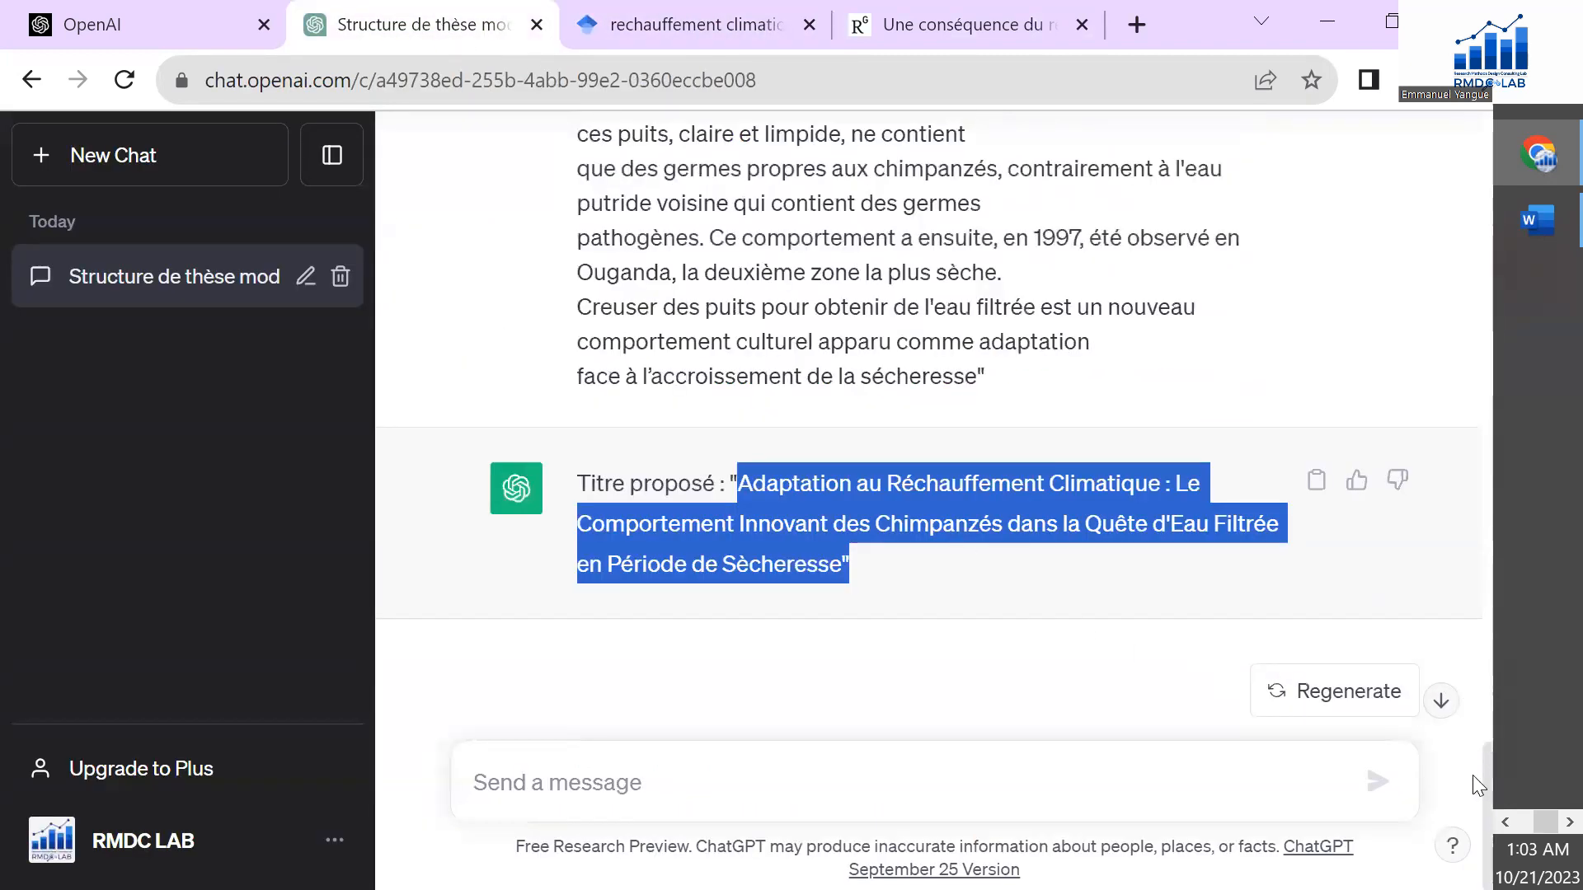
scroll(1489, 783, "up", 1)
scroll(1484, 766, "down", 1)
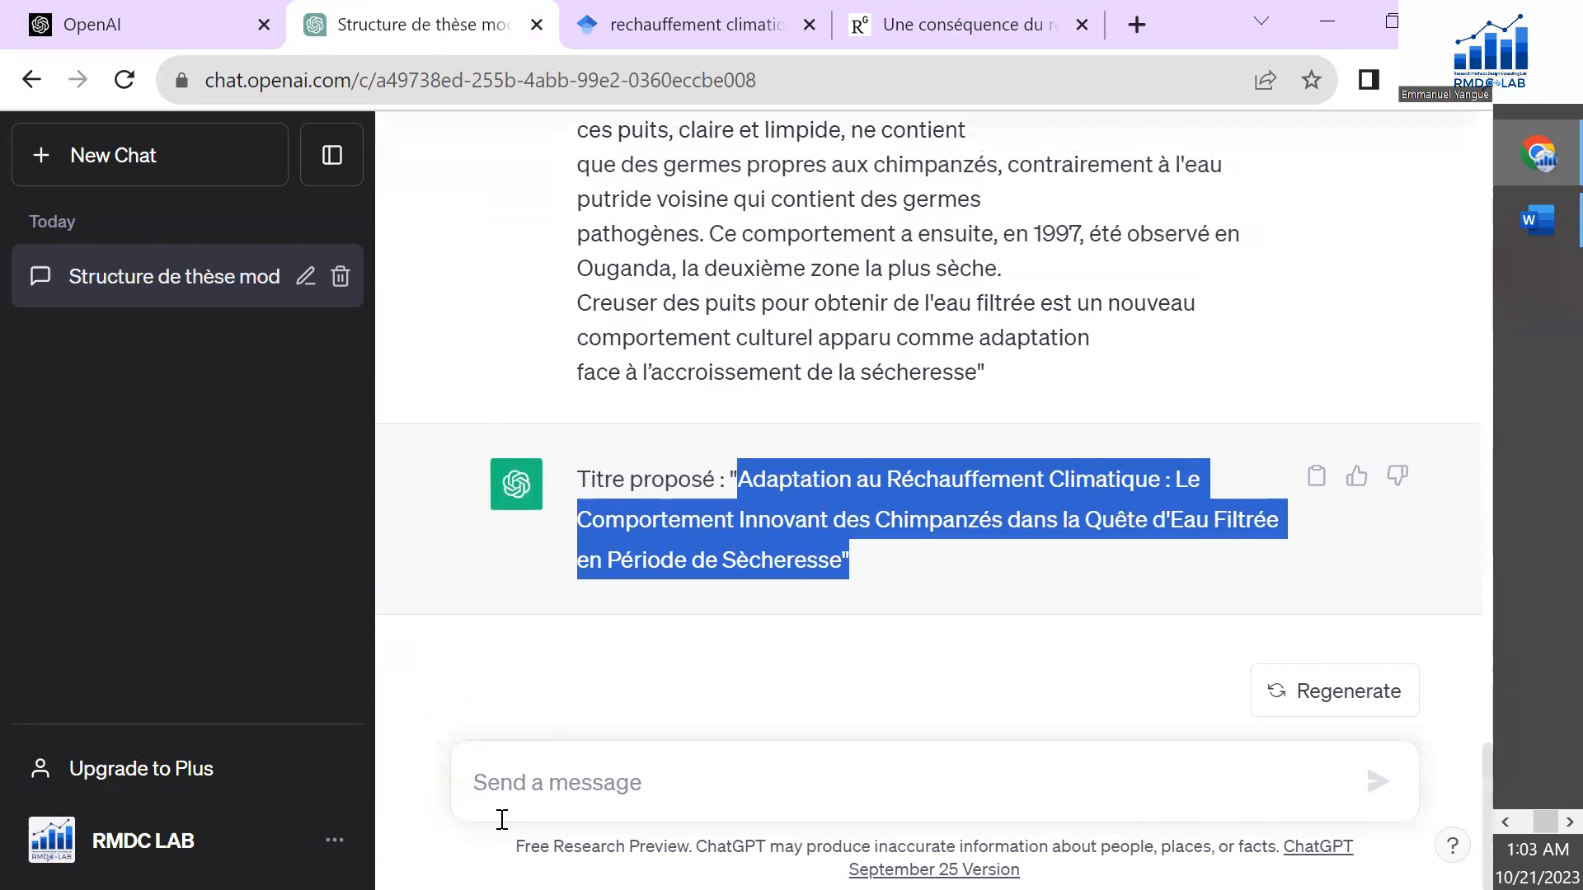
left_click(1538, 220)
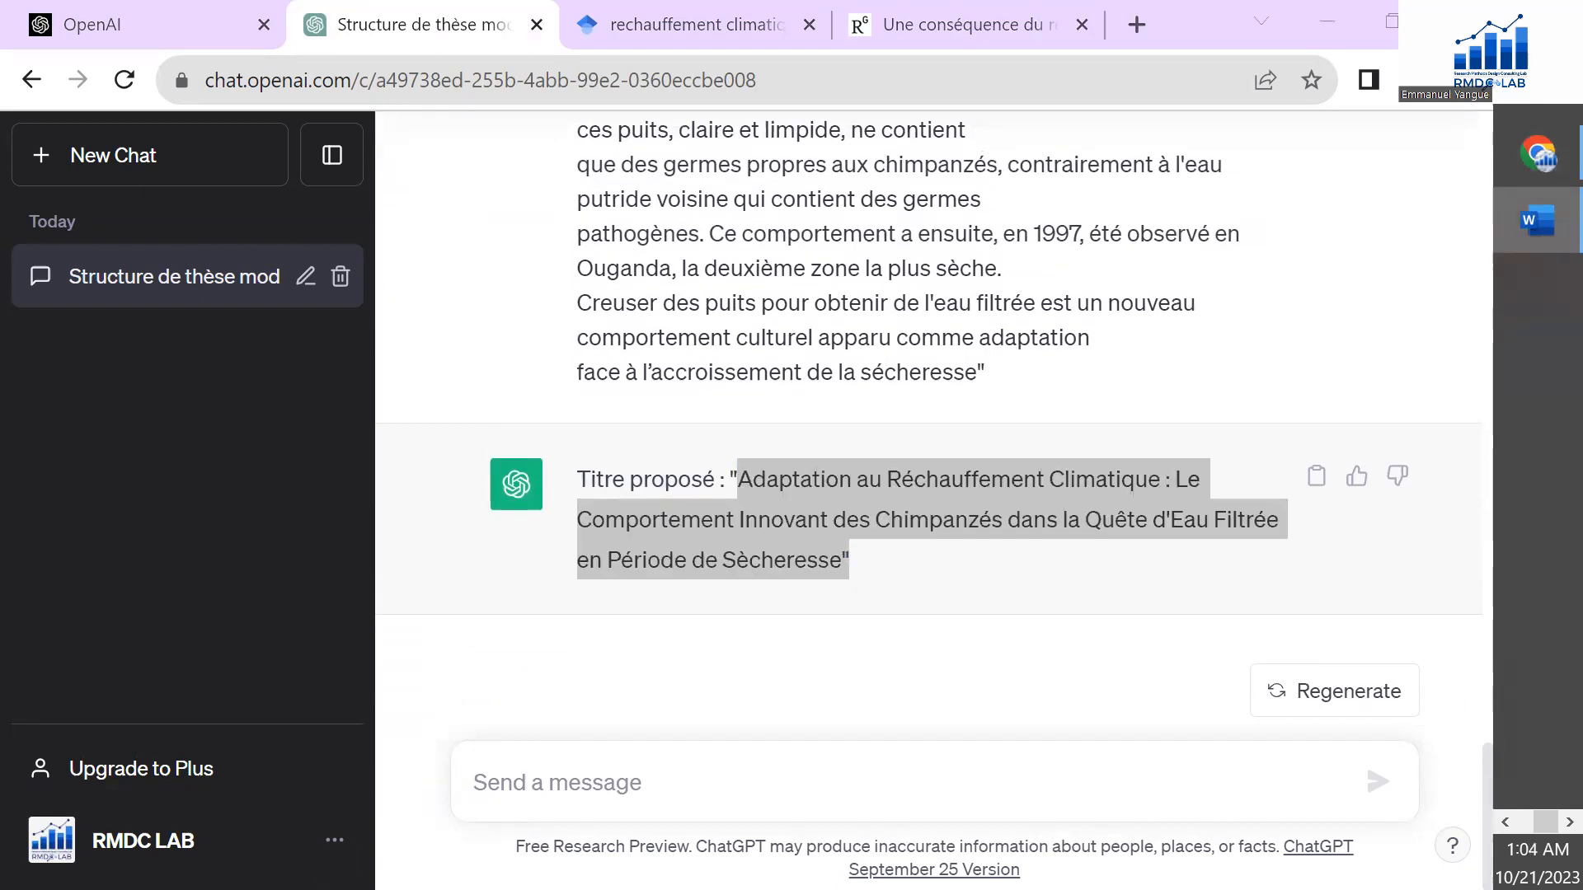
Step: Start a new message in the thesis conversation with "Voici le titre de ma these: rechauffement climatique en afrique"
left_click(524, 800)
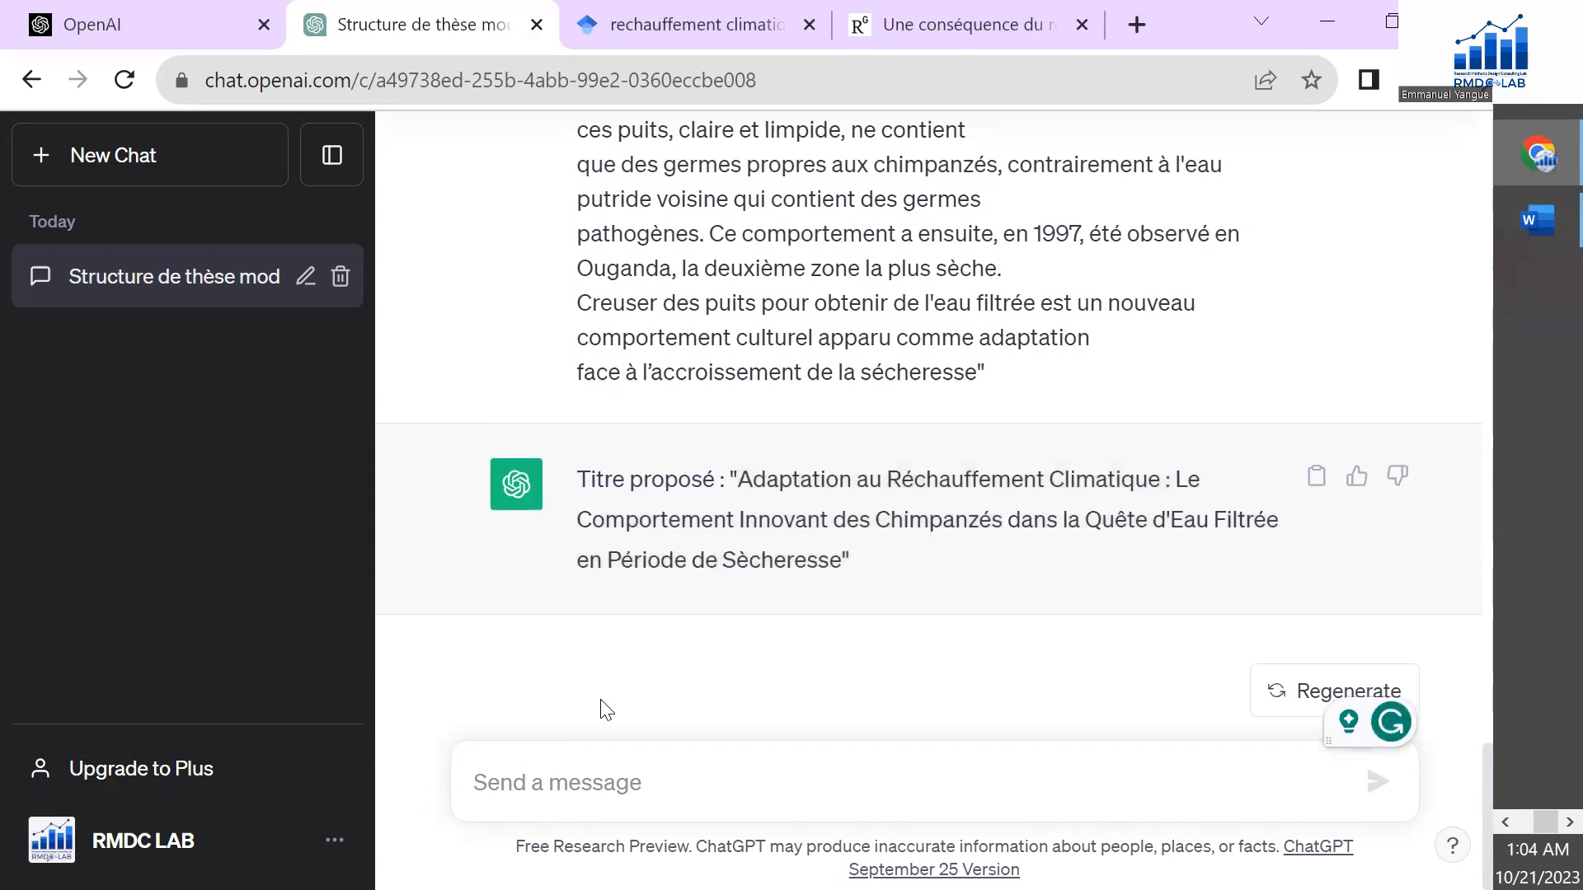
type("Voice")
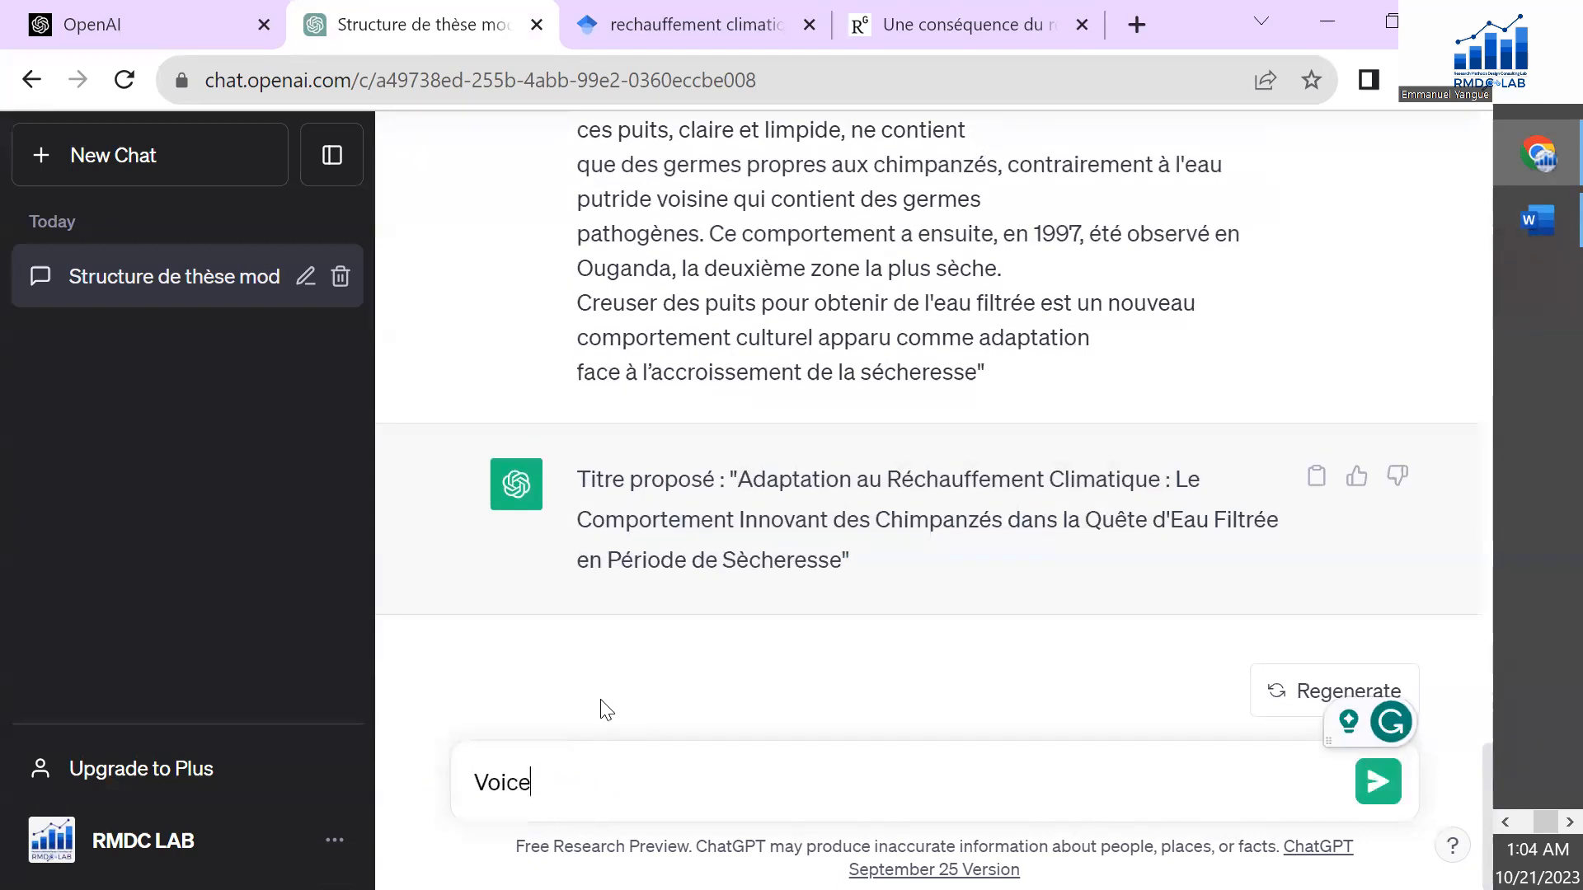
key("BackSpace")
type("i le tit")
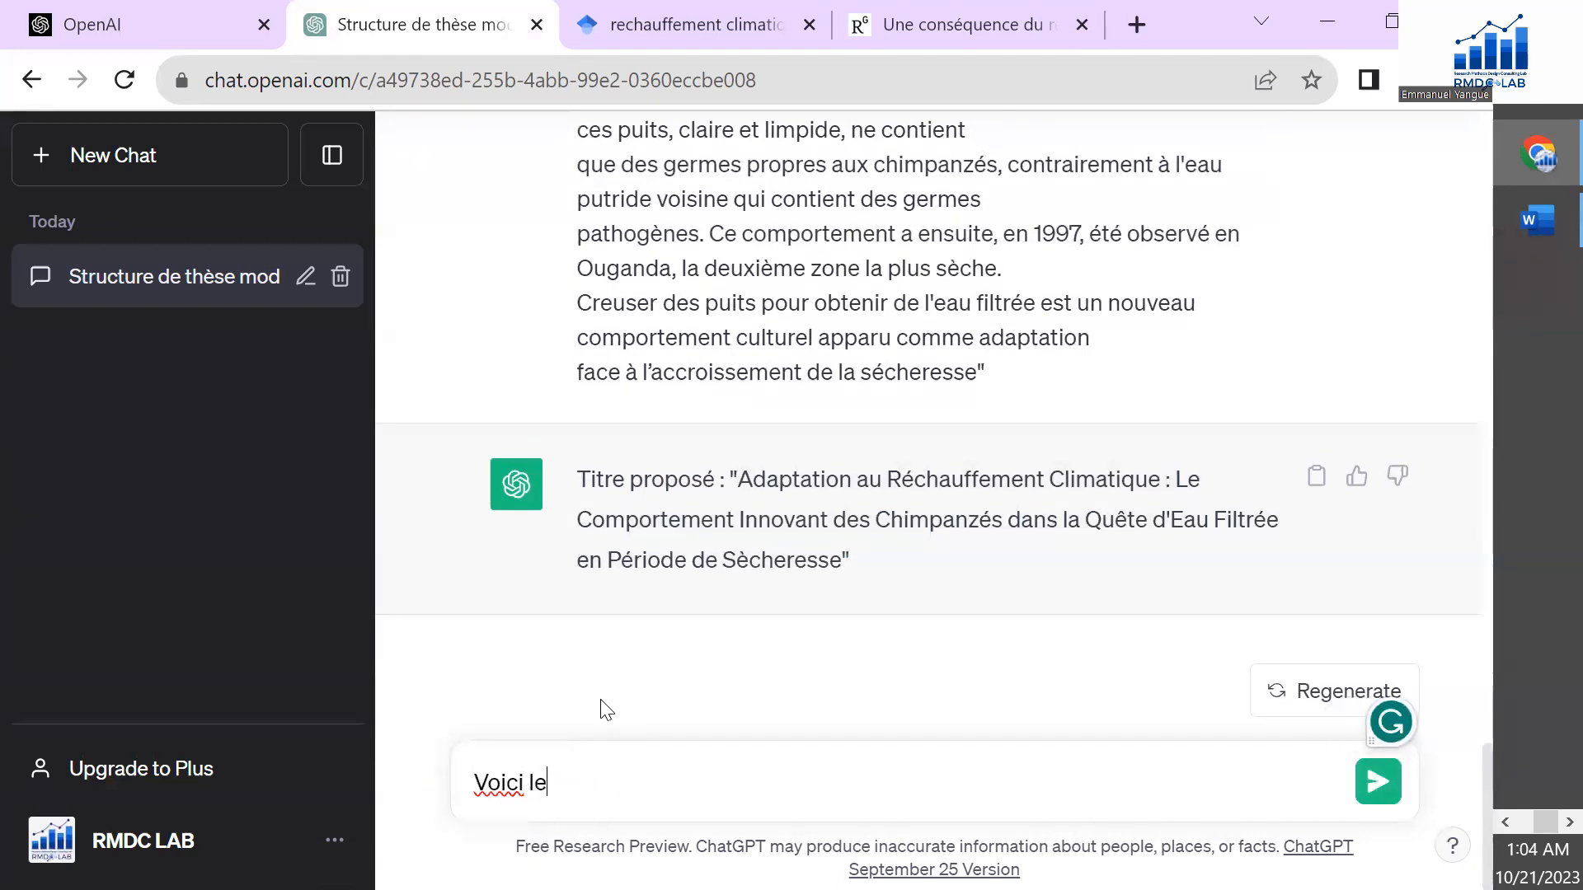
type("re d")
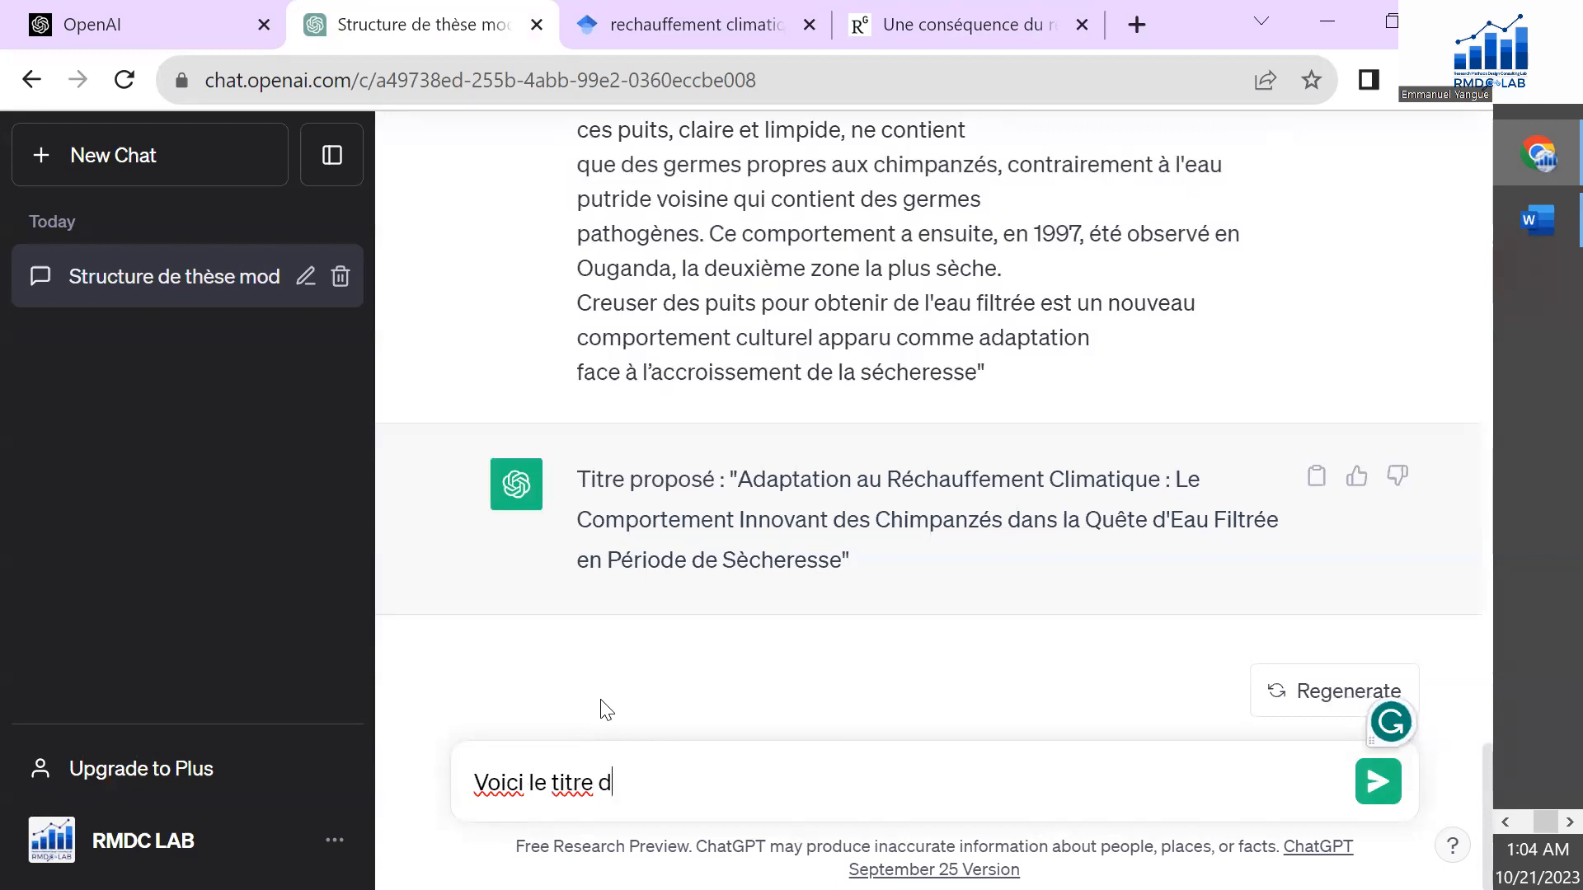
type("e ma thes")
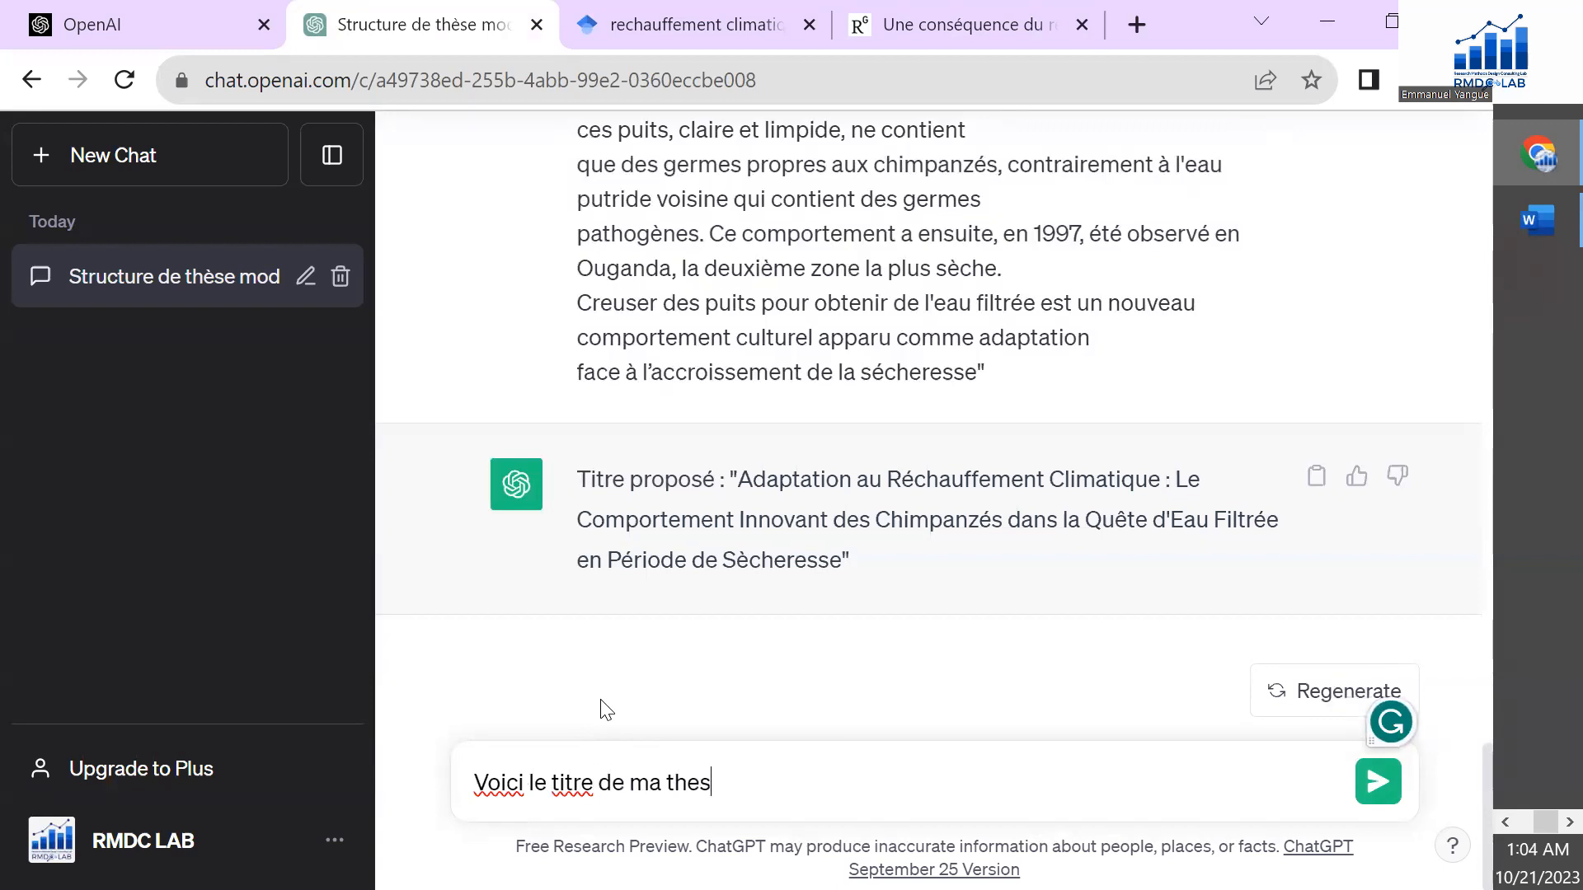
type("e:")
type("rechauffement climatique en afrique")
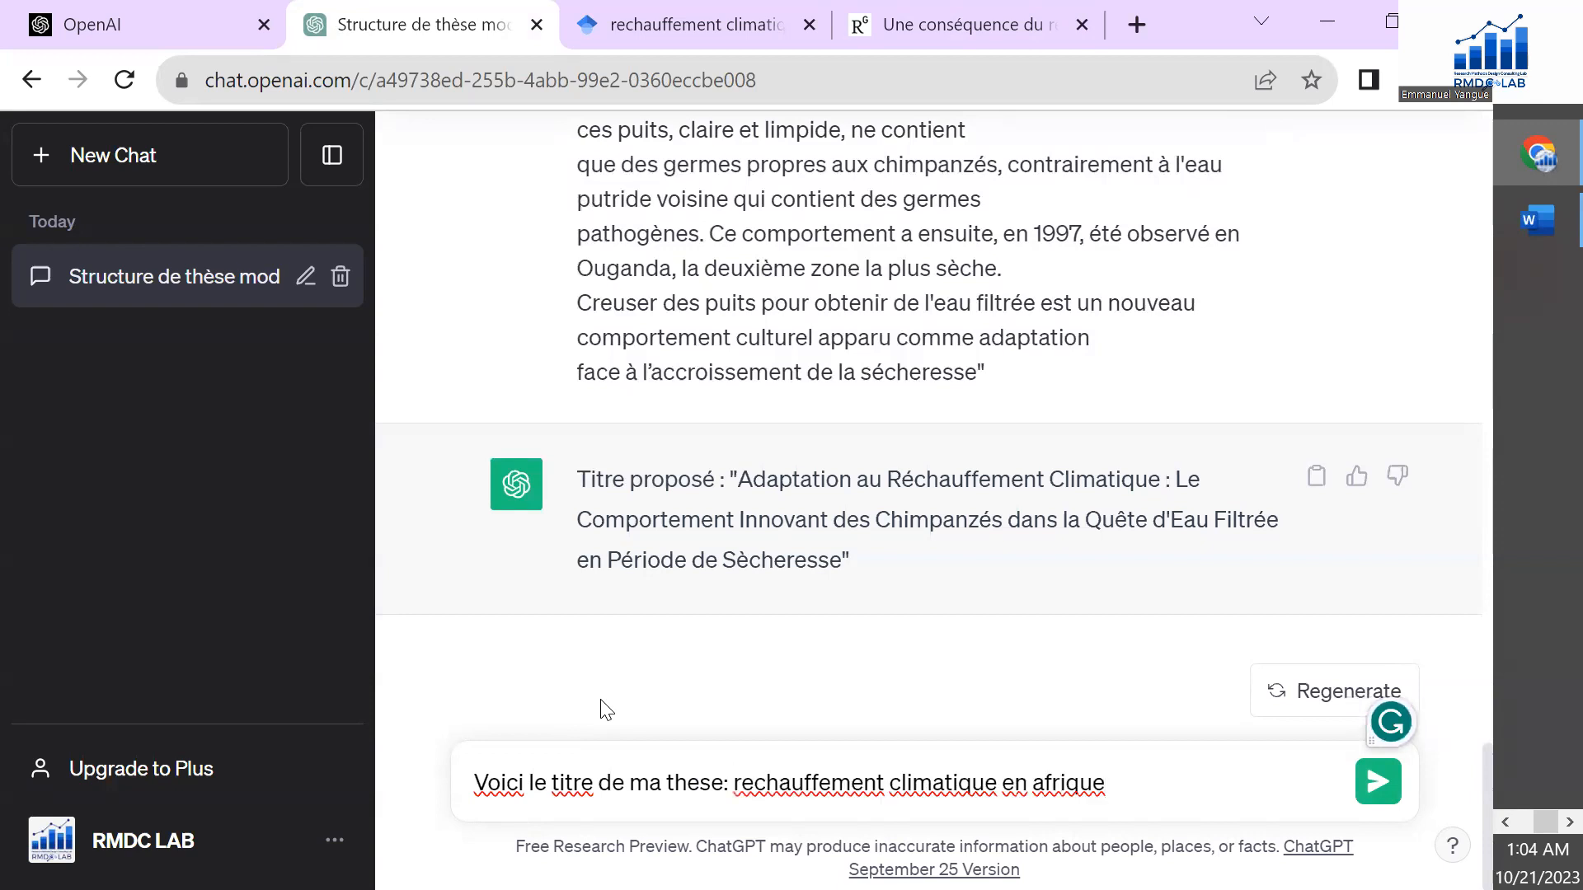
Step: Expand the title to "Le rechauffement climatique en afrique, les effets negative sur l'education" in double quotes, append "Propose moi un resume." and send the message
left_click(736, 783)
type("\" Le")
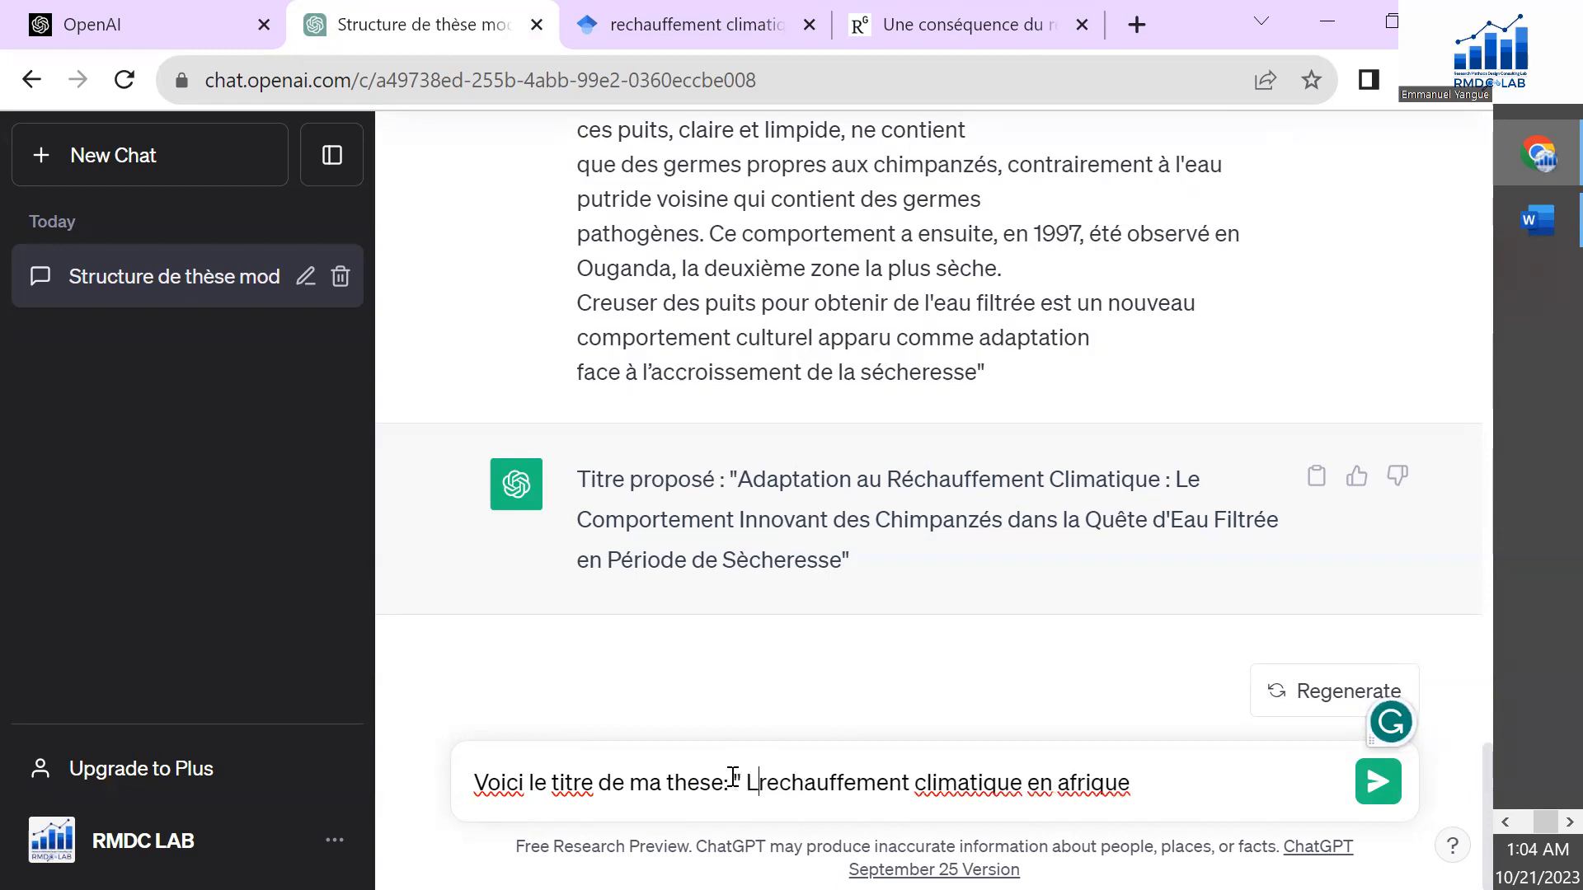
left_click(1150, 787)
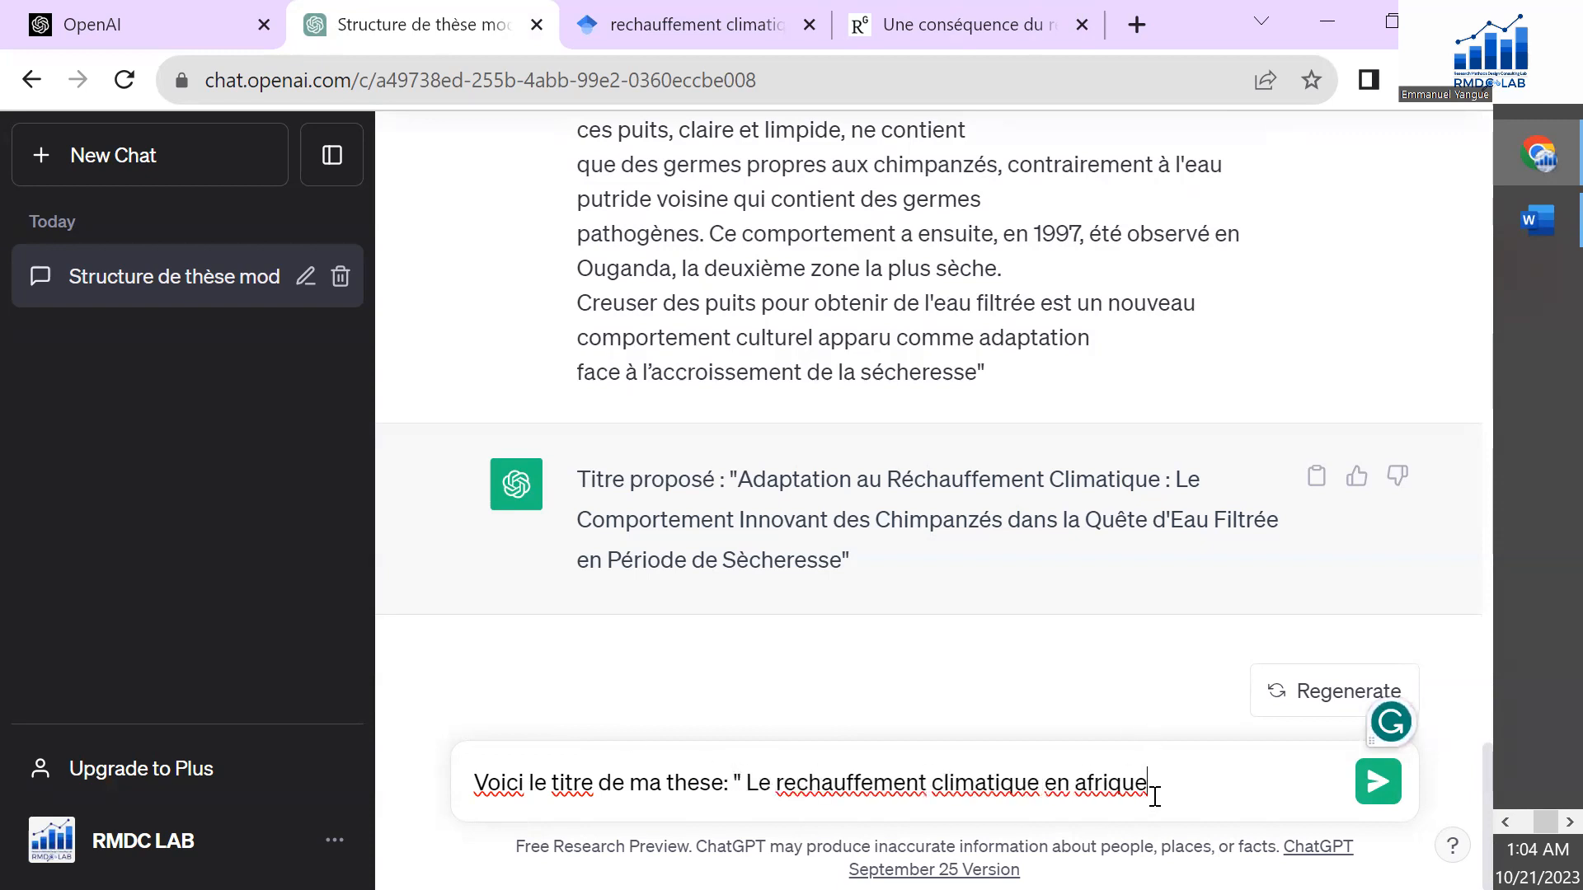
type(", les effets")
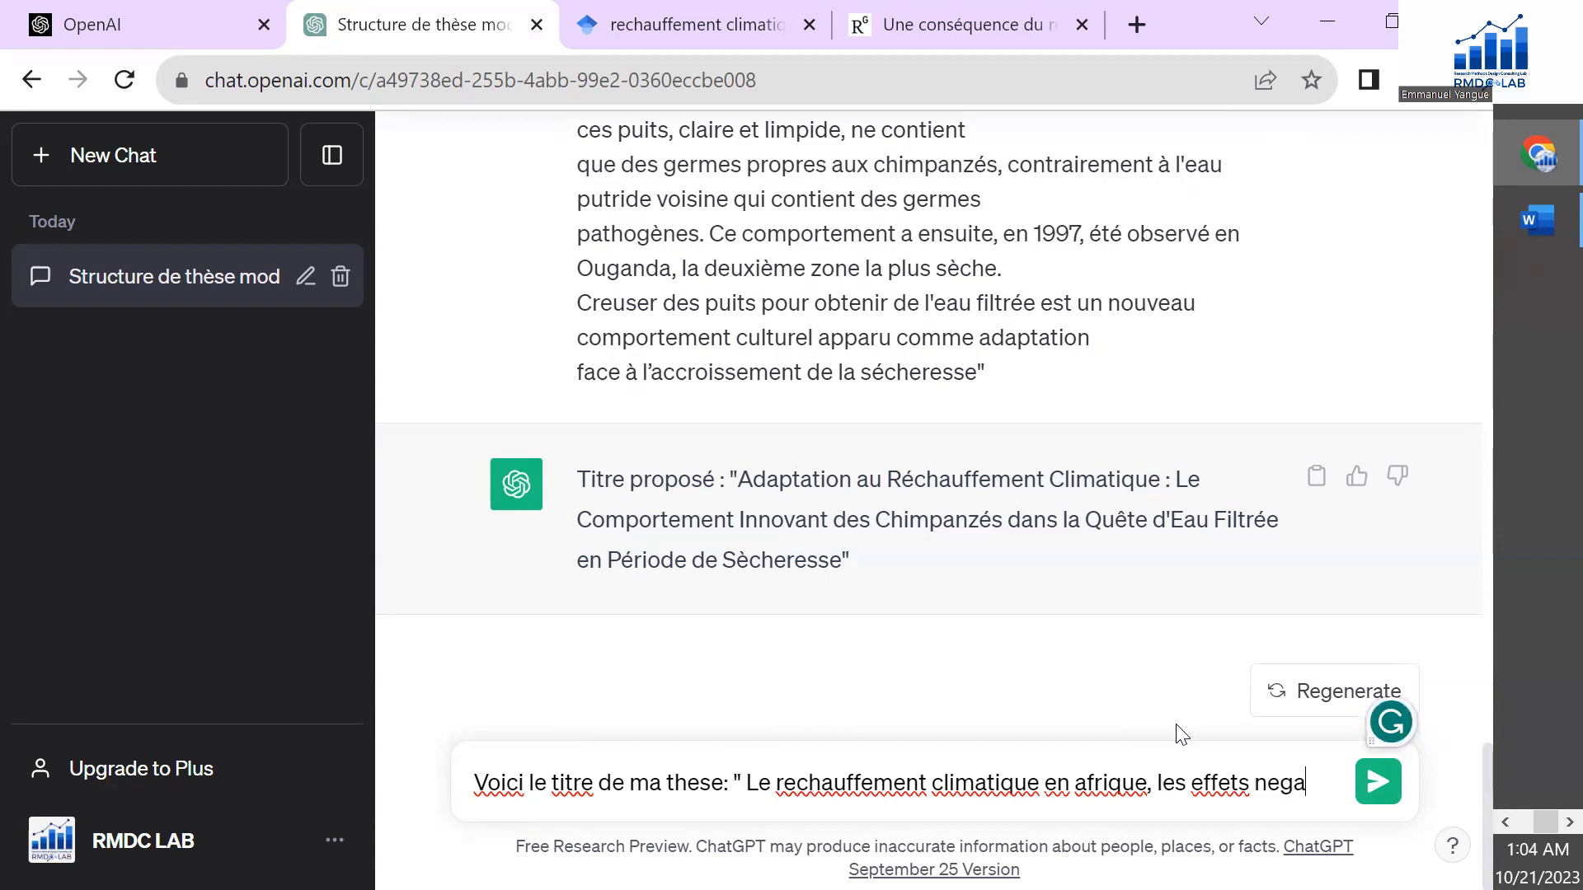
type("negative sur ")
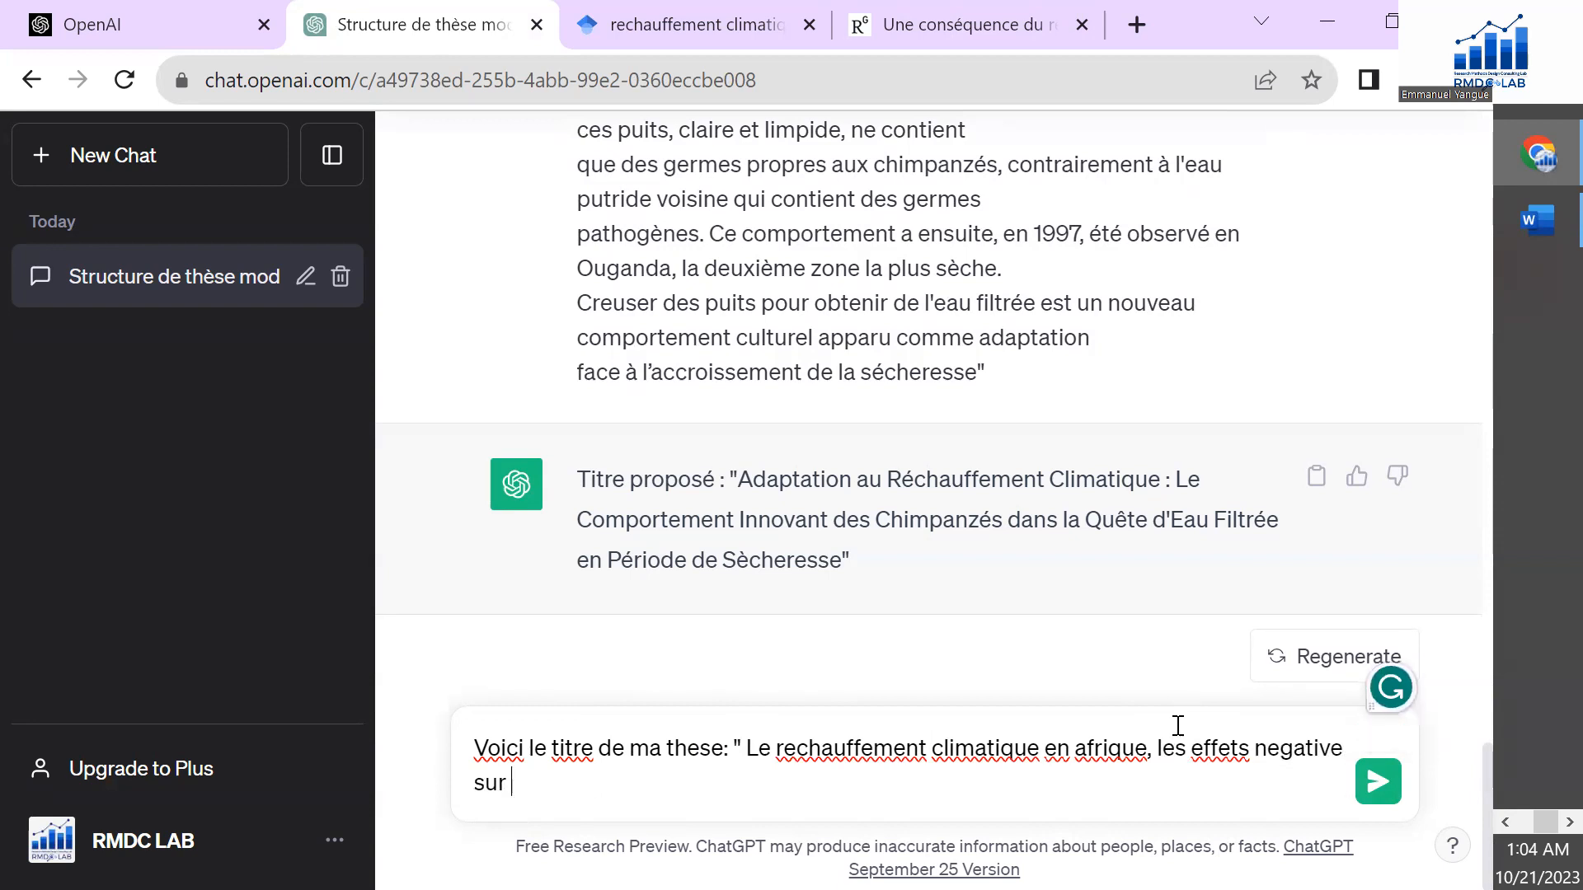
type("l'education \" . Propose moi un resume")
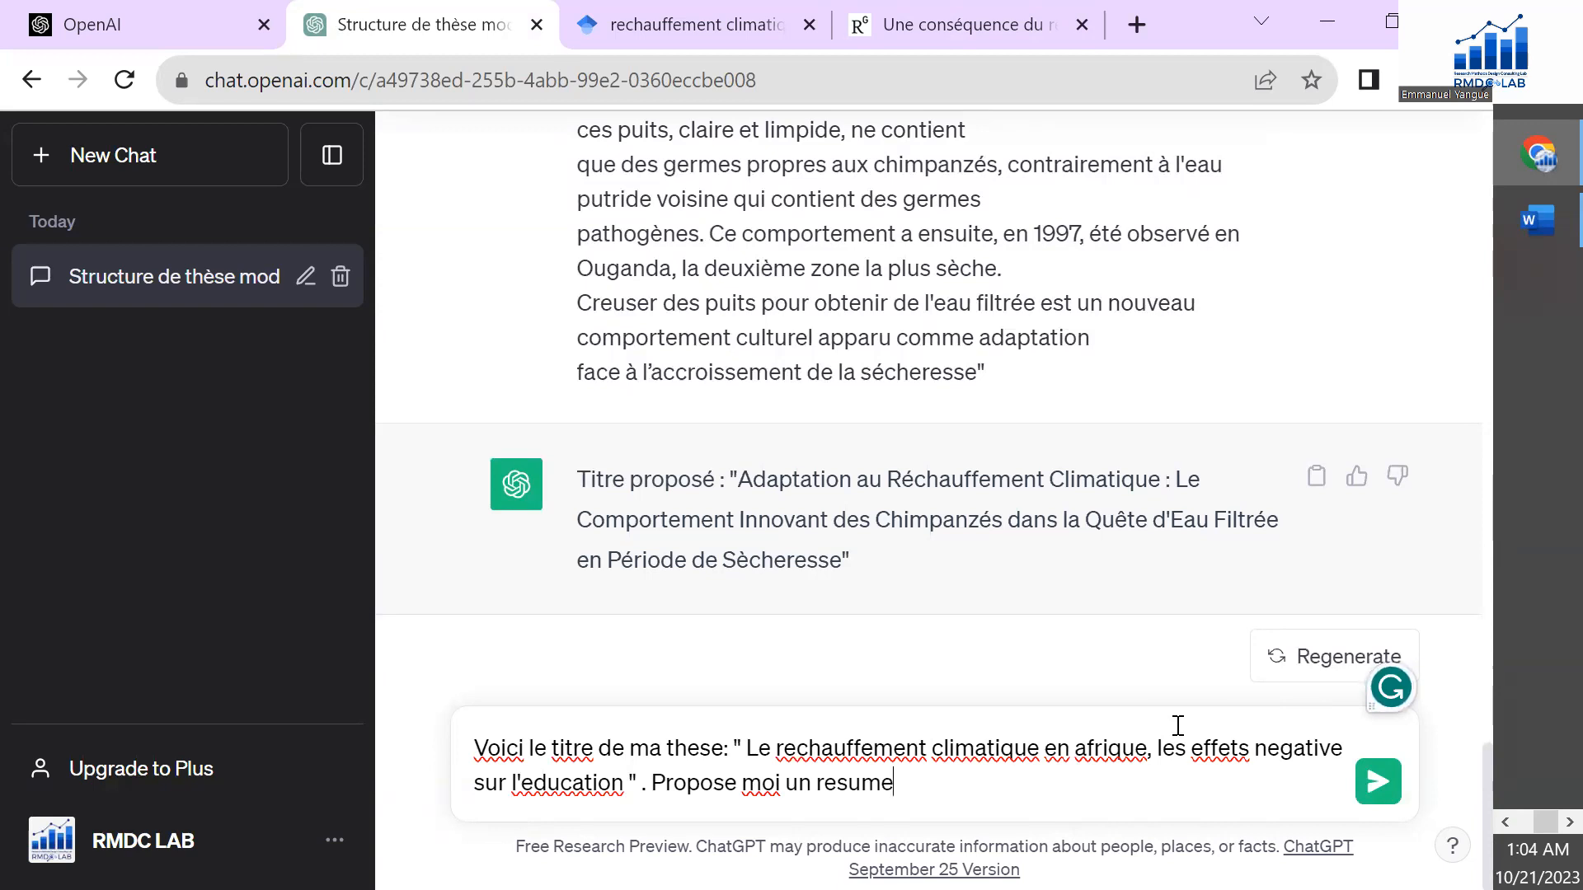
type(".")
key("Return")
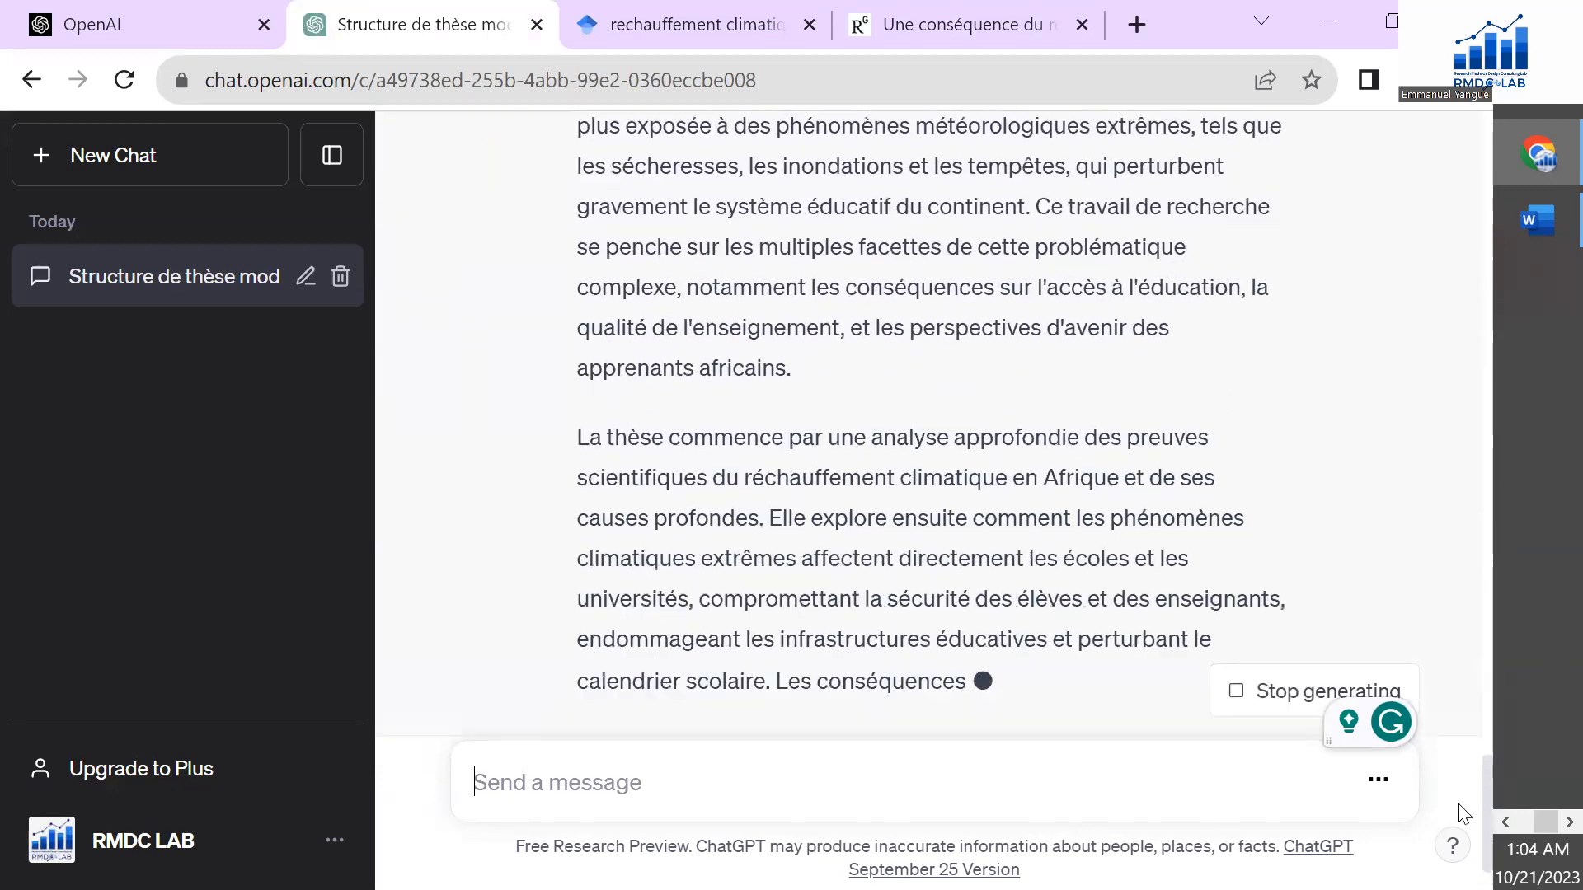
Step: Send the follow-up message "Propose moi un introduction, des objectives et un conclusion" after viewing the start of the generated abstract
left_click_drag(1485, 780, 1471, 673)
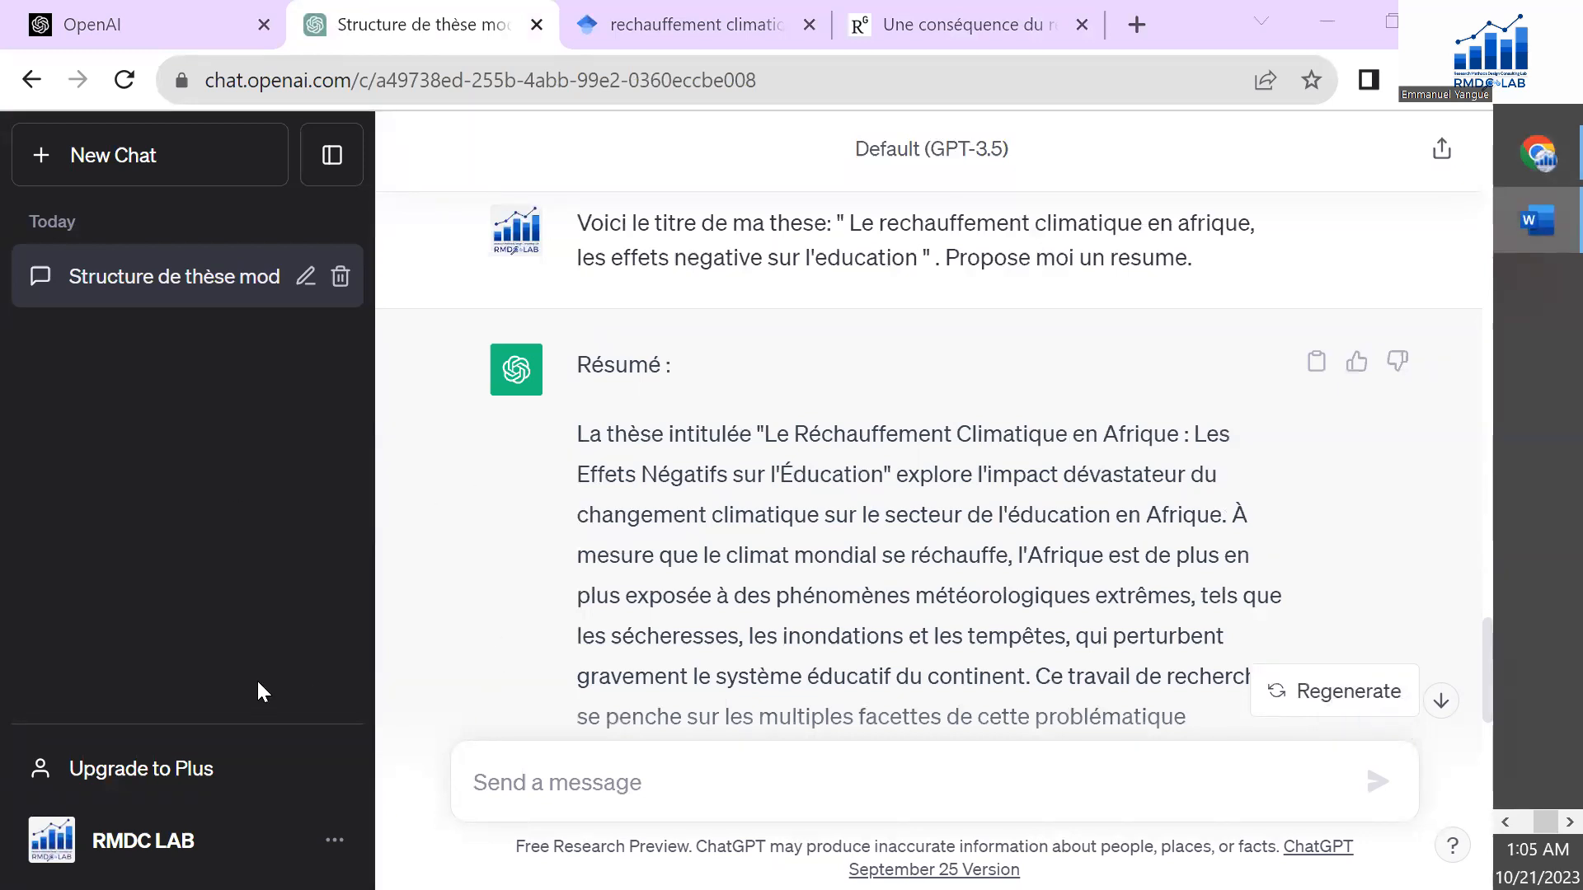
left_click(787, 780)
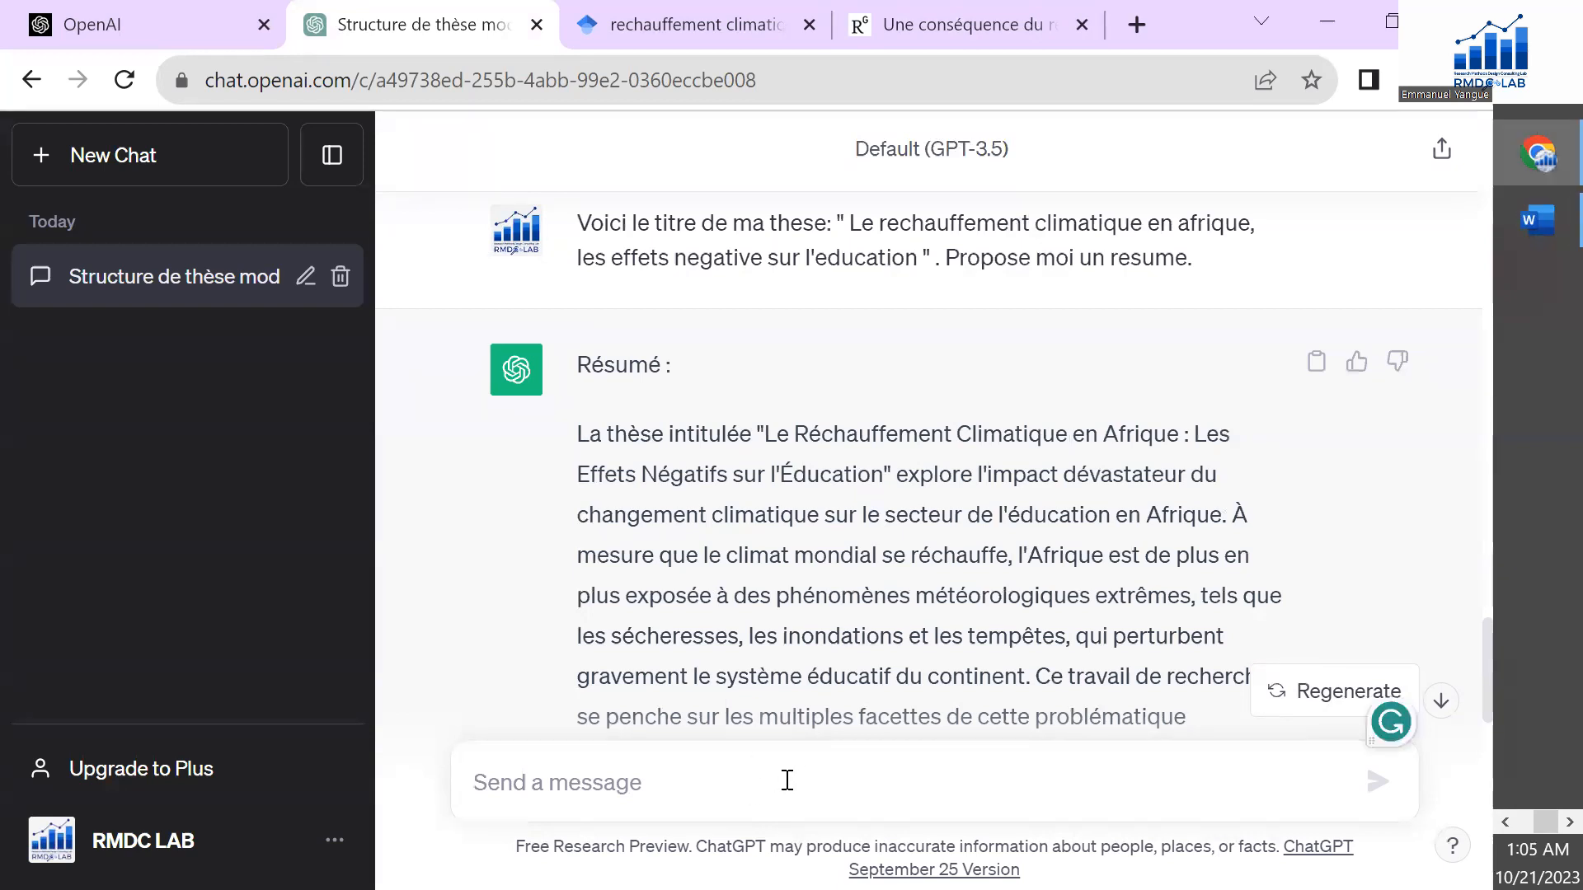
type("Pro")
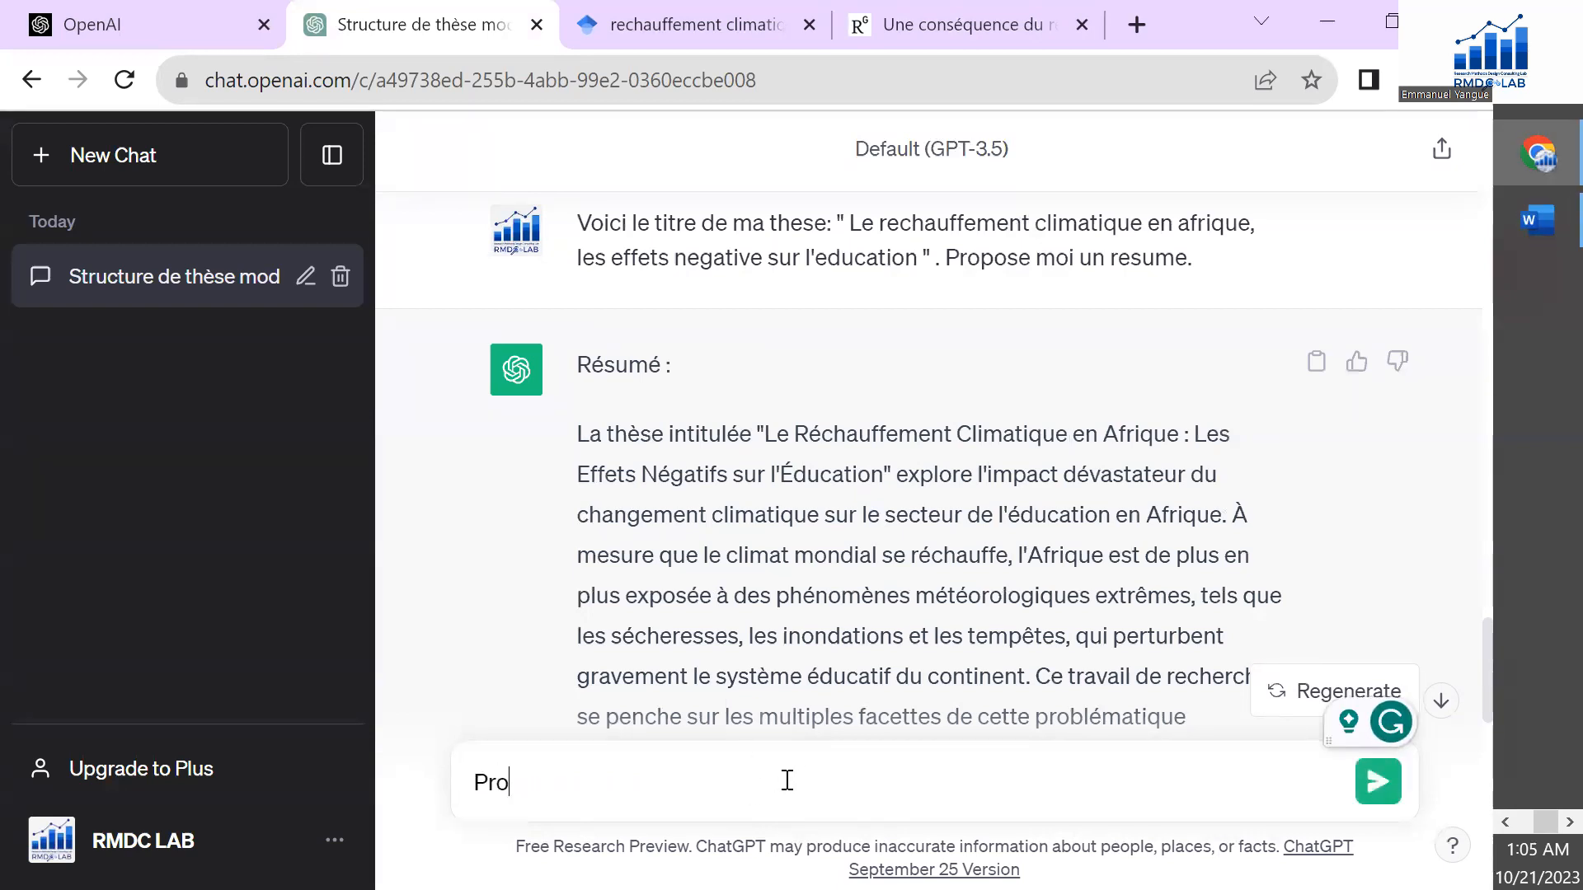
type("pose m")
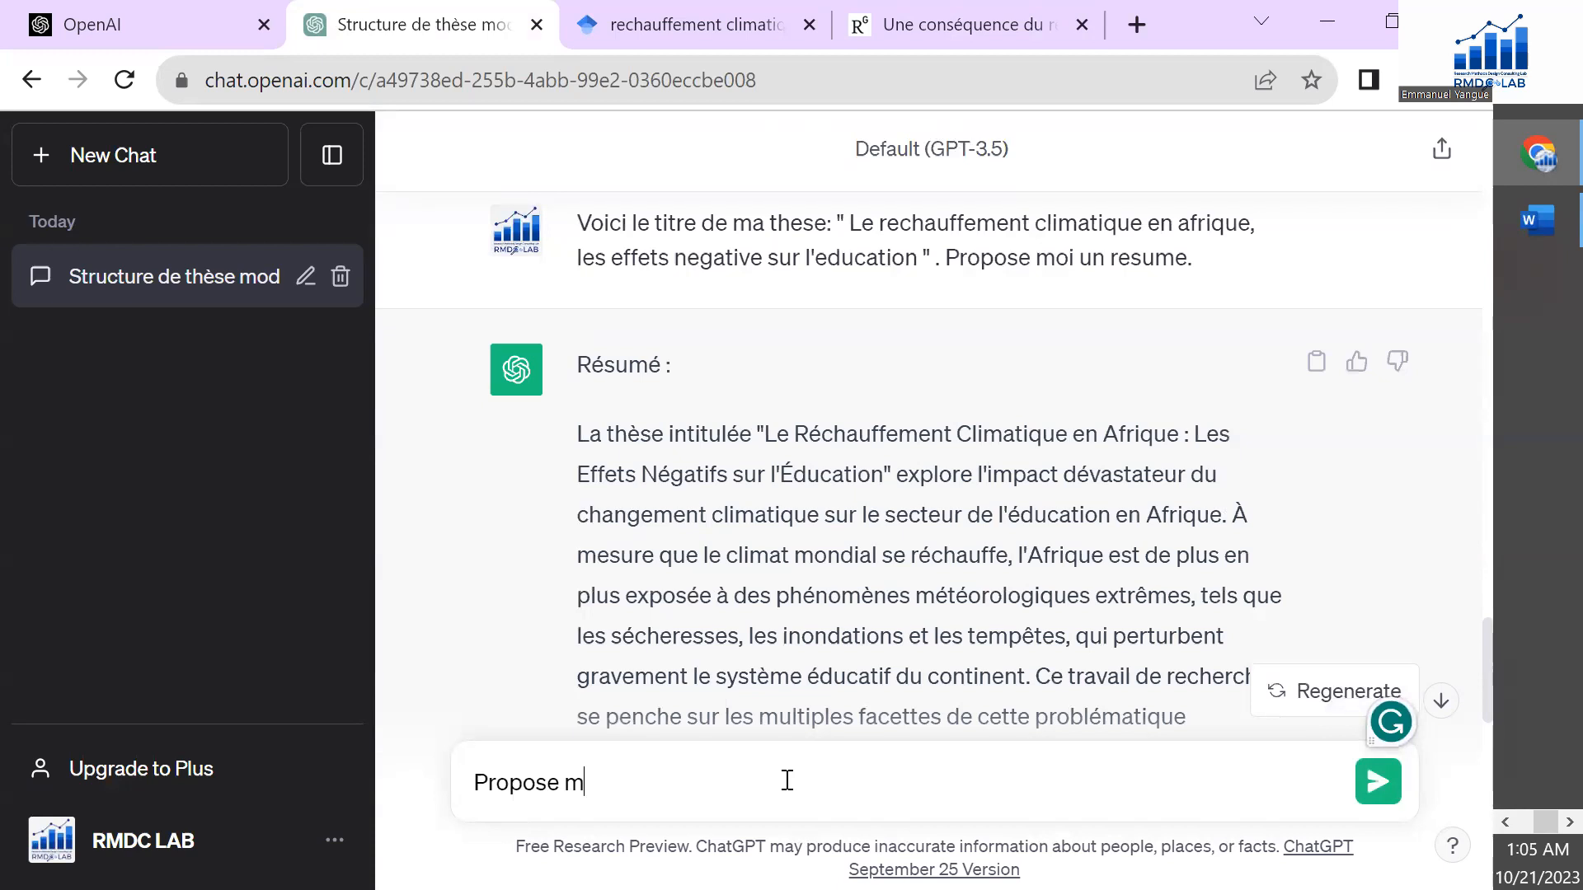
type("oi un introduc")
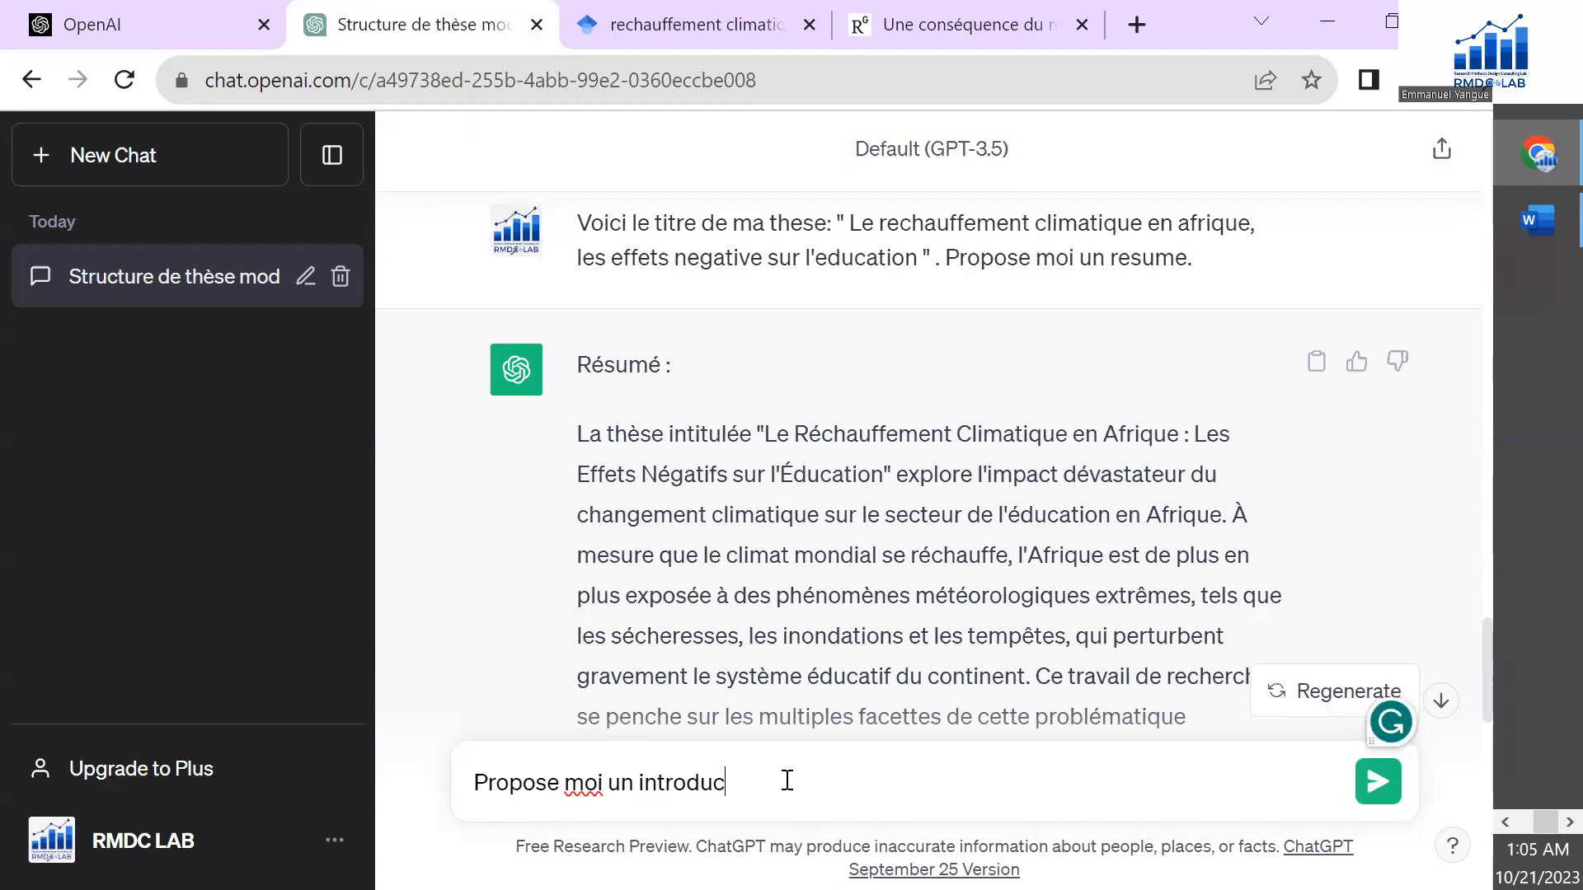
type("tion, des o")
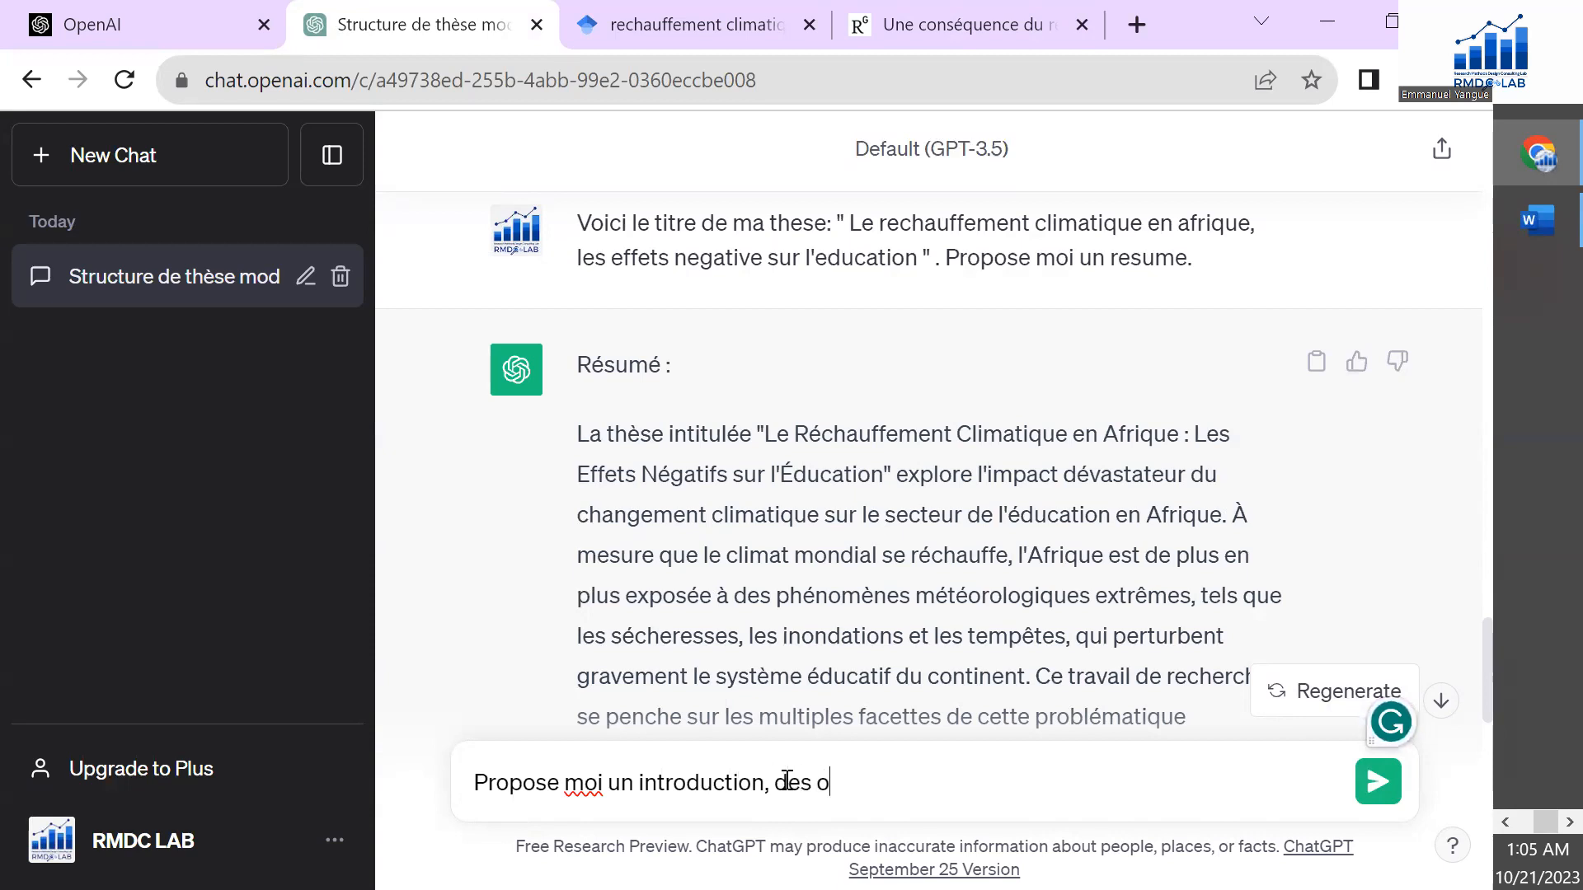
type("bjectives et un")
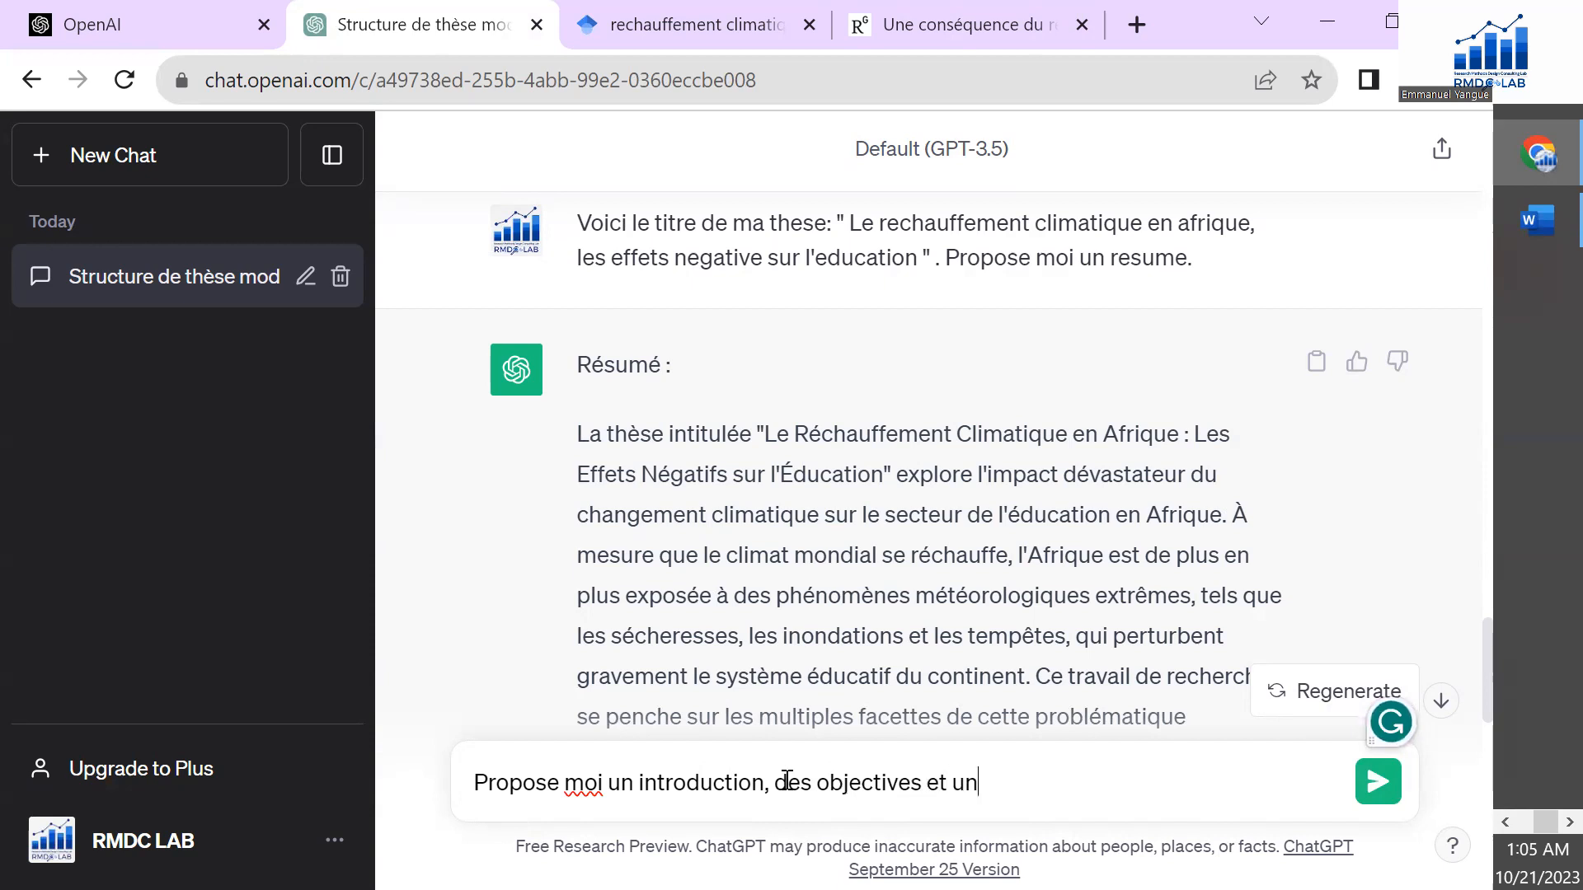
type(" conclusion")
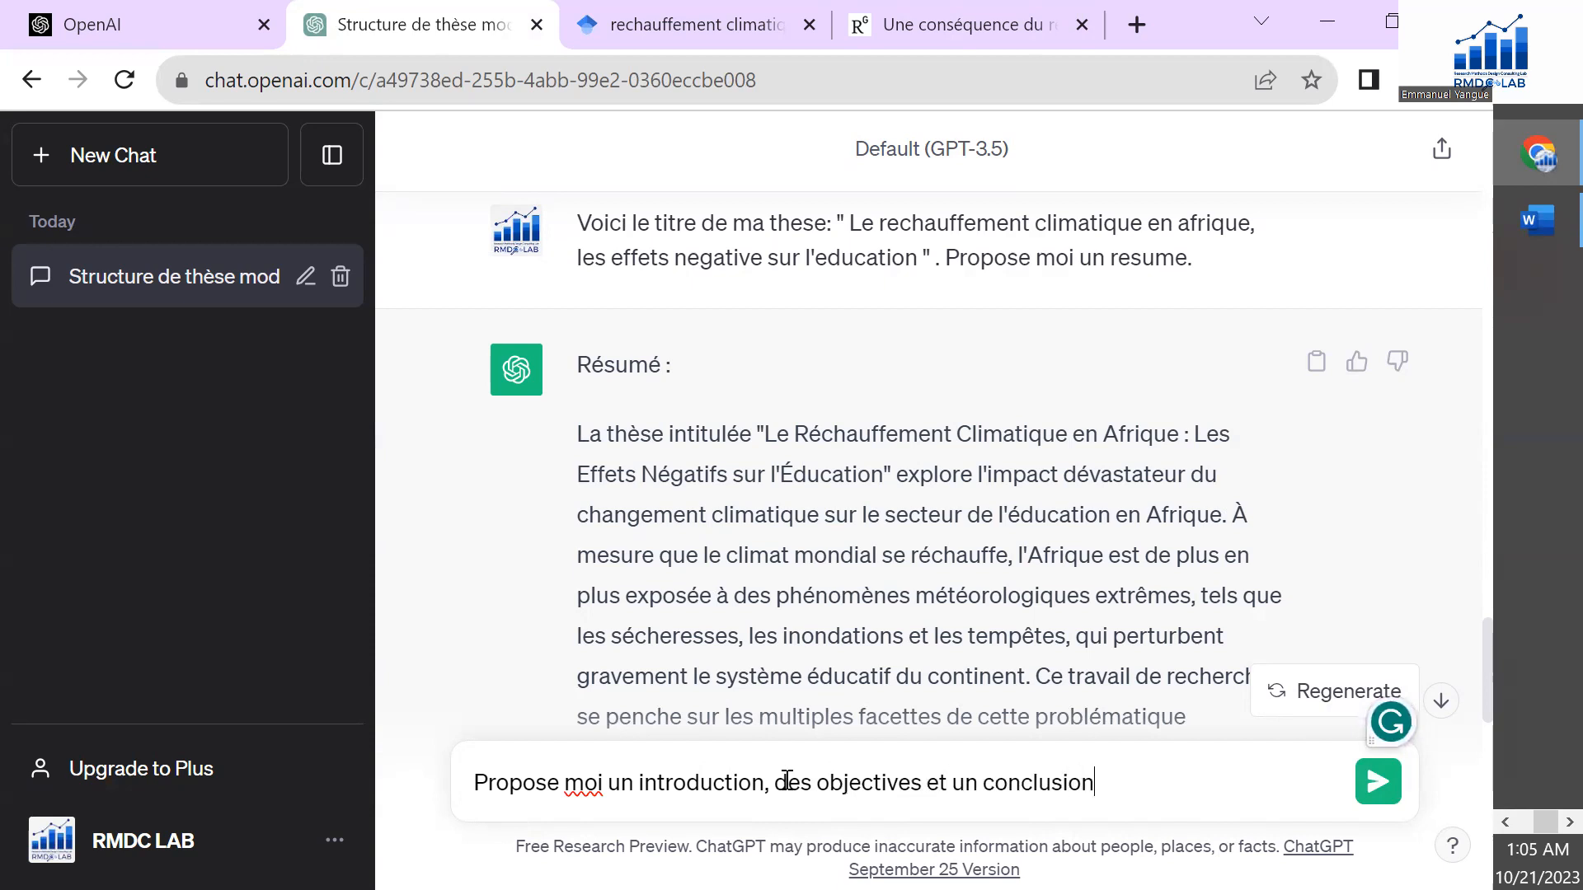
key("Return")
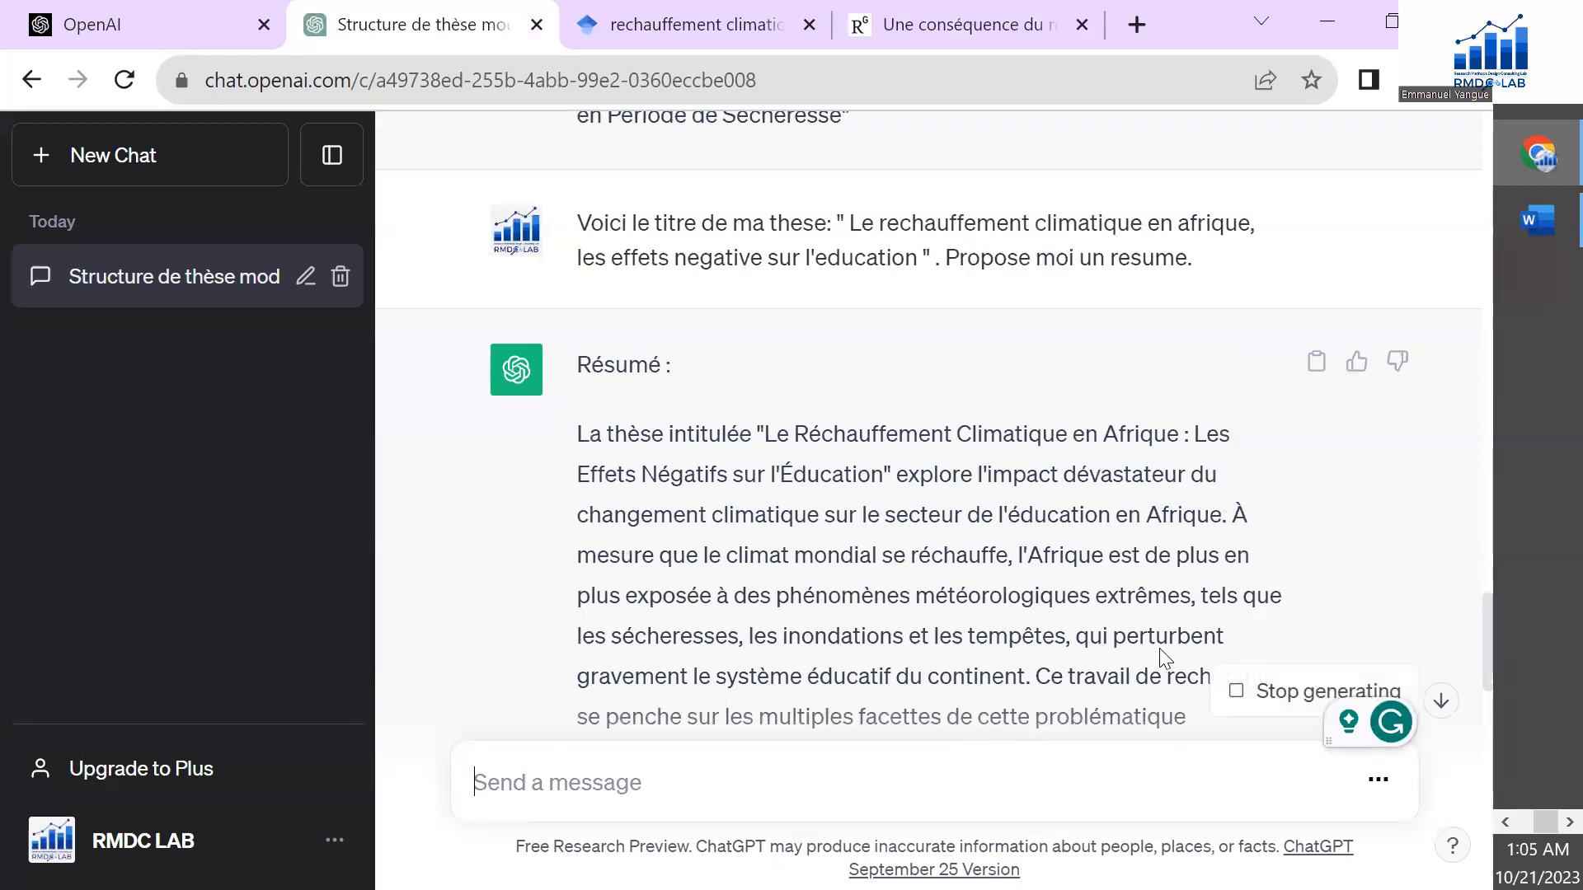
Step: Look through the generated introduction, objectives and conclusion down to the end of the reply
left_click_drag(1488, 602, 1485, 885)
scroll(1480, 839, "up", 5)
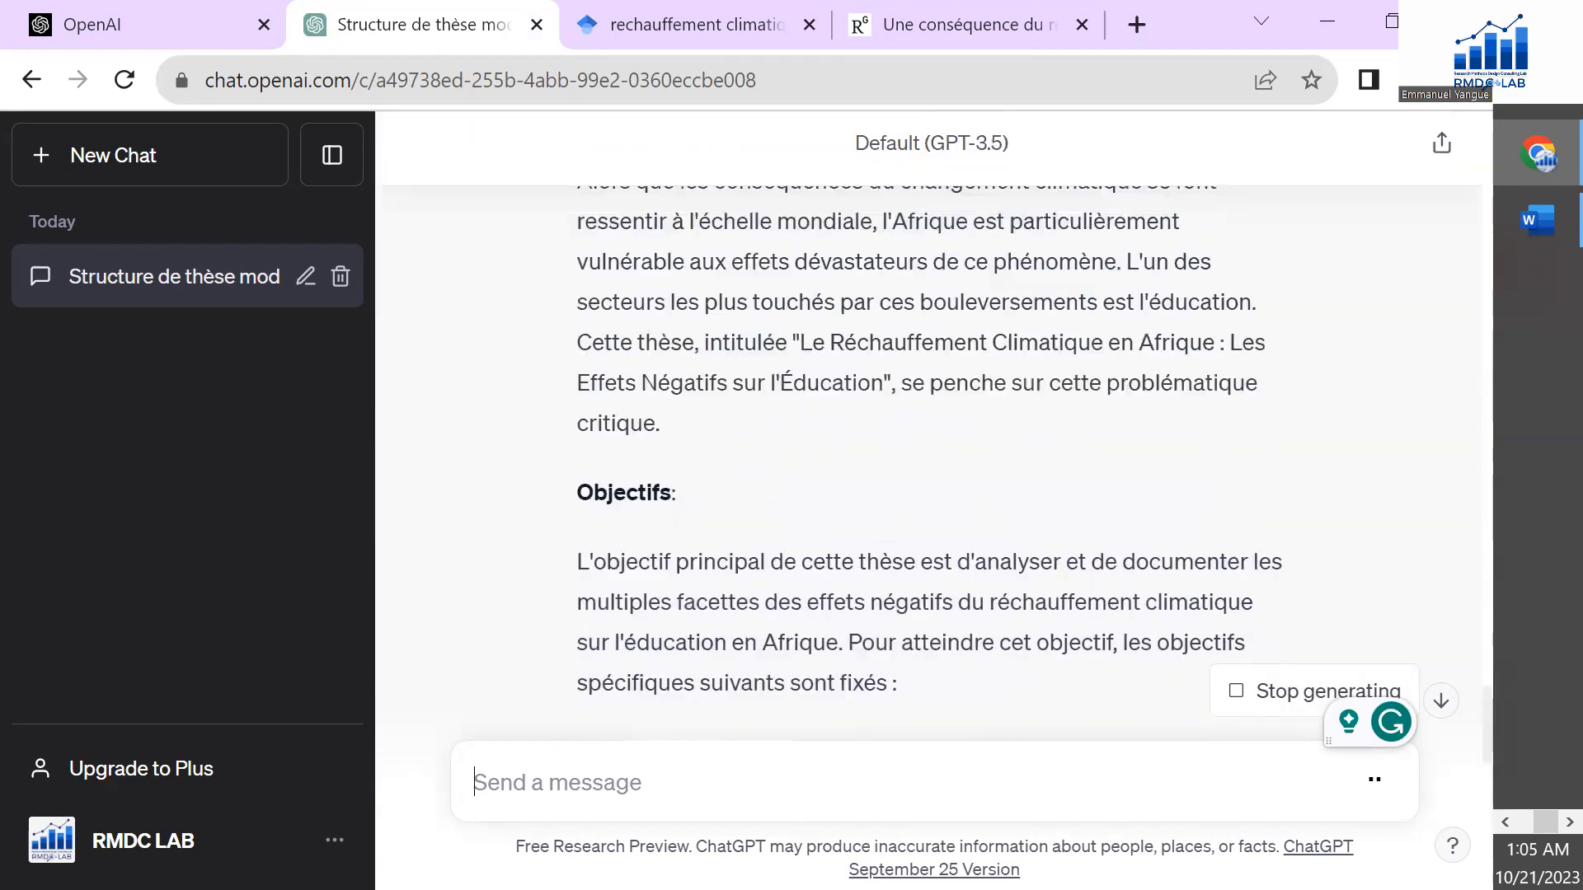
left_click_drag(1475, 830, 1475, 833)
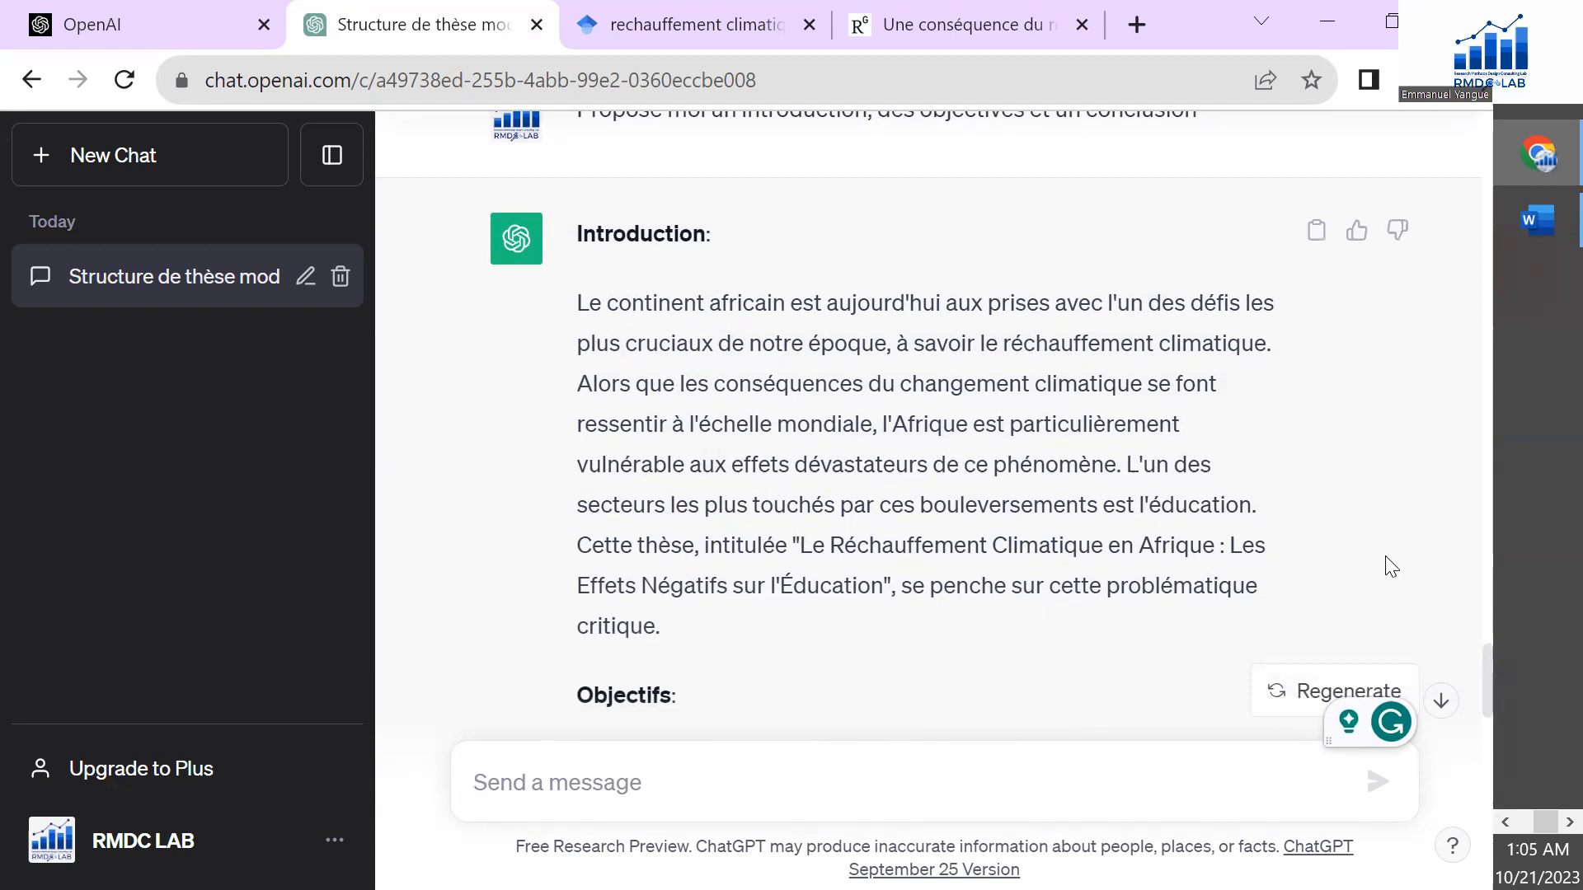
left_click_drag(1480, 682, 1482, 726)
scroll(1117, 615, "down", 4)
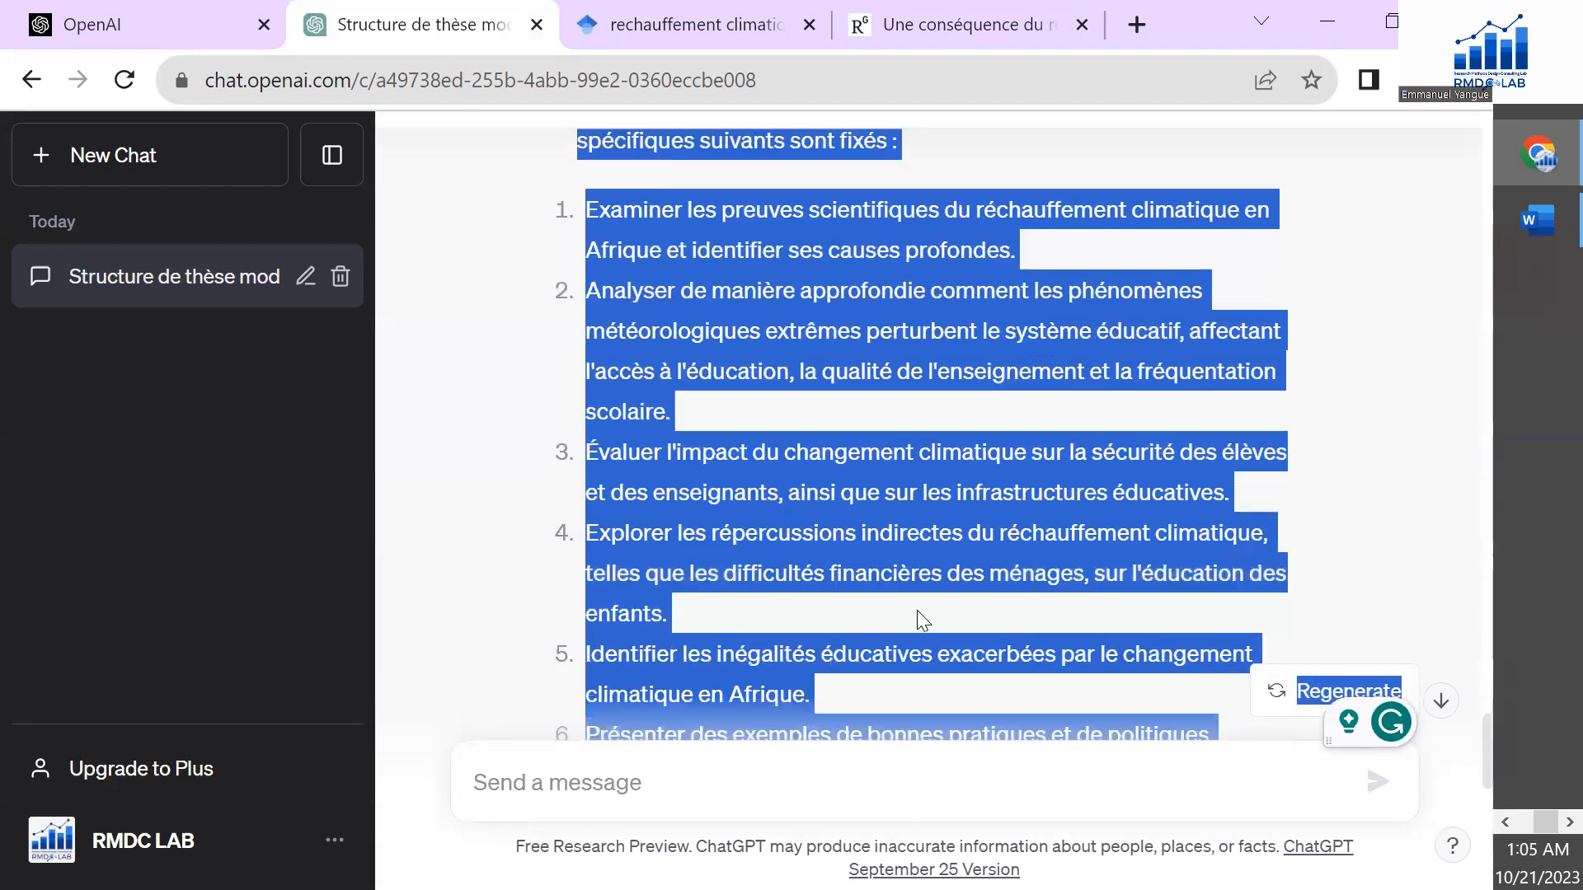
left_click(917, 610)
left_click_drag(1484, 733, 1018, 791)
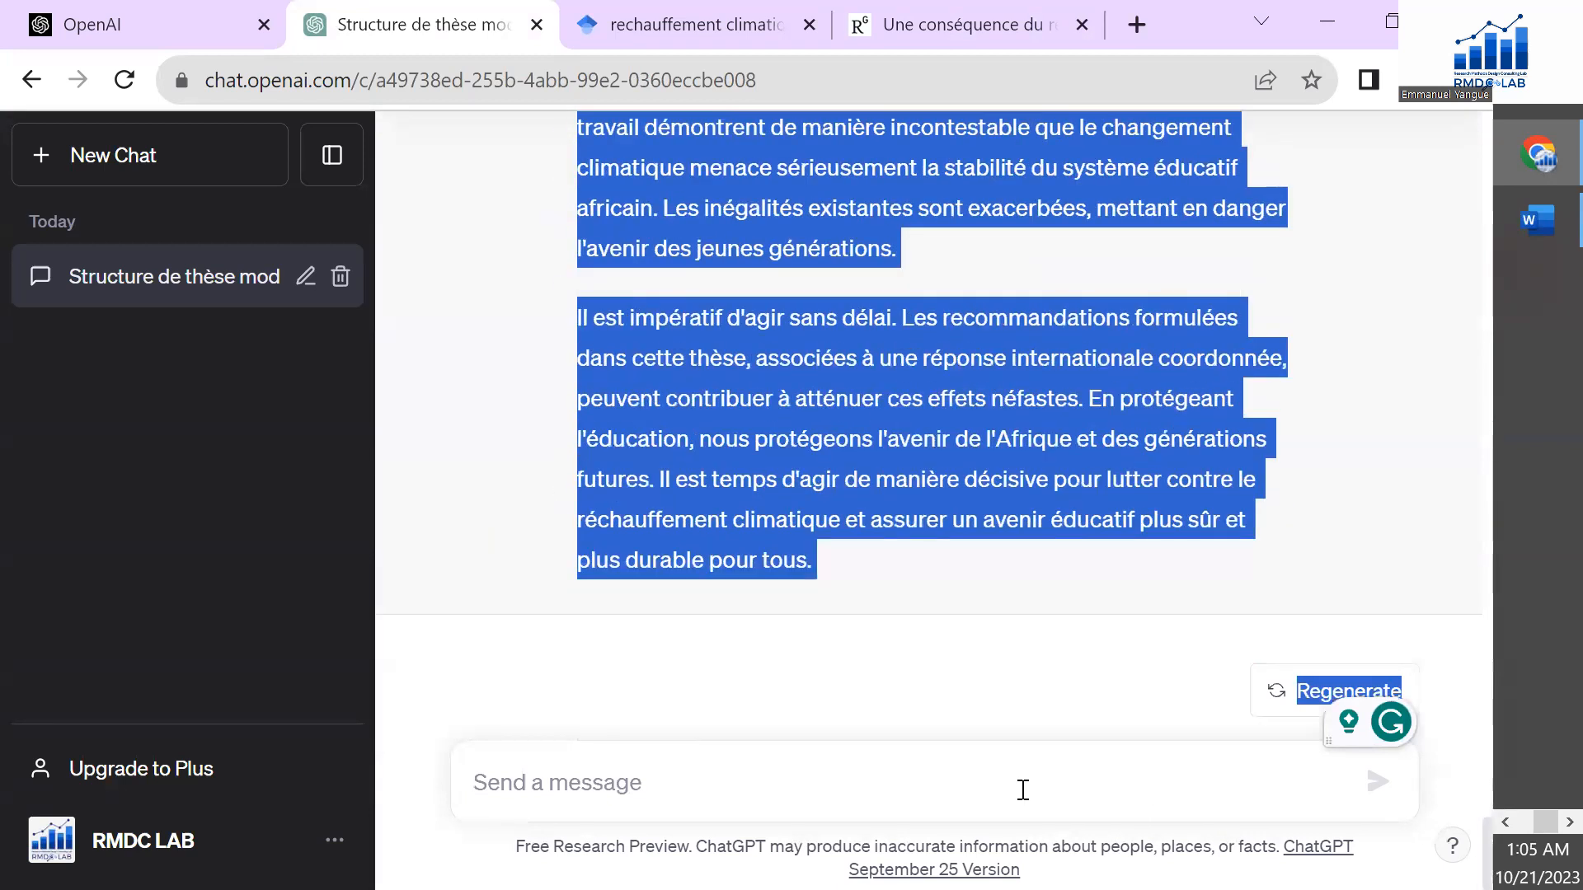
Step: Start a new message in the conversation with "Mes resultats dans cette recherches n'utilisent qu'une analyse descriptive, quel"
left_click(785, 792)
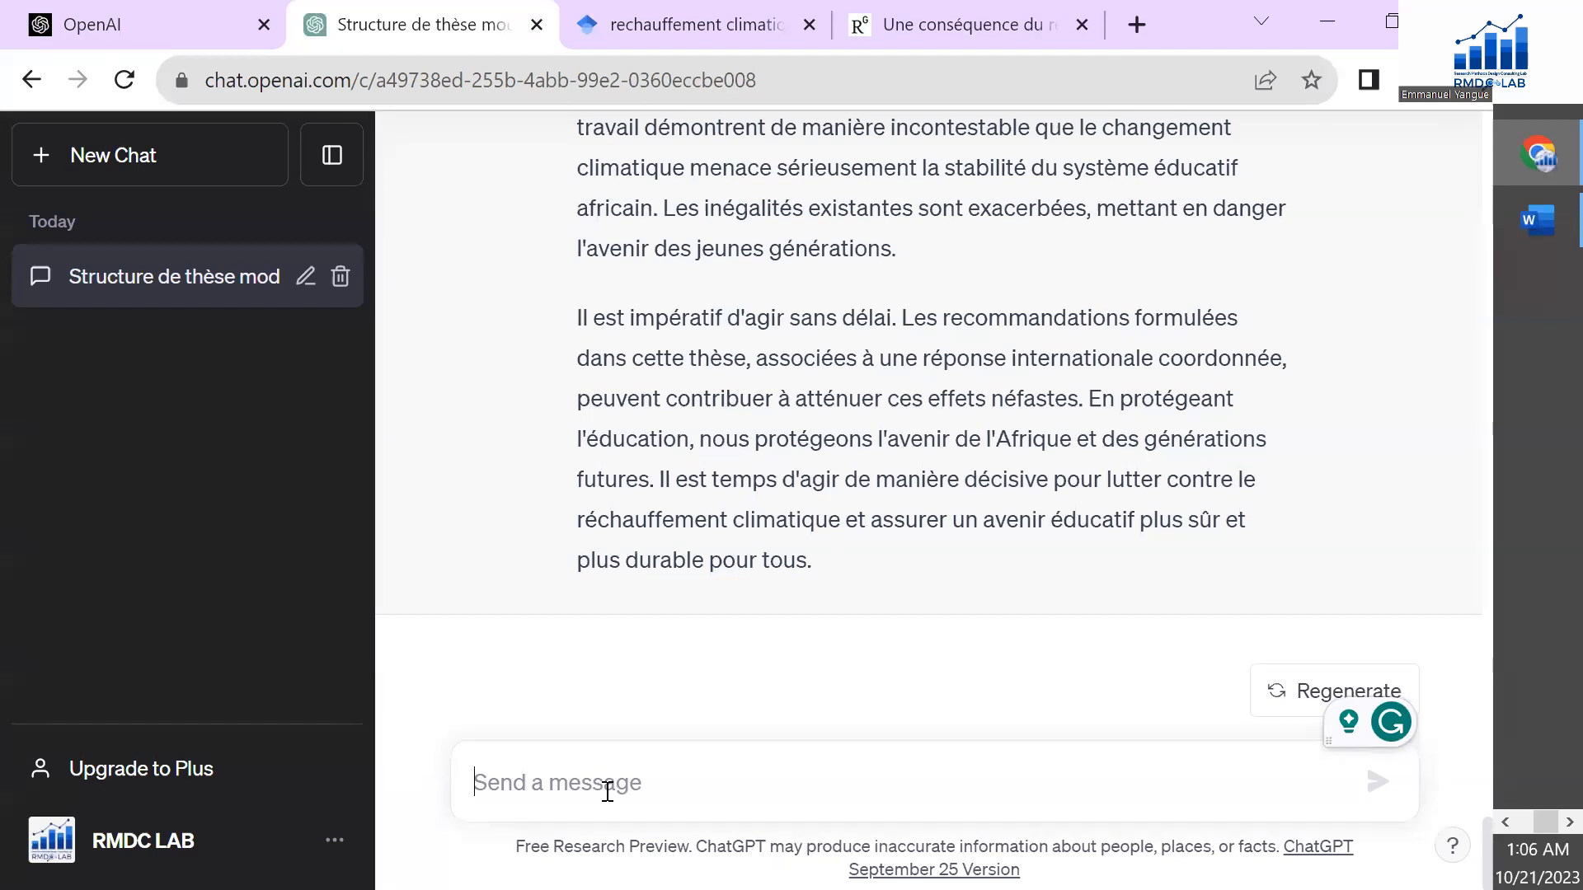
type("Mes")
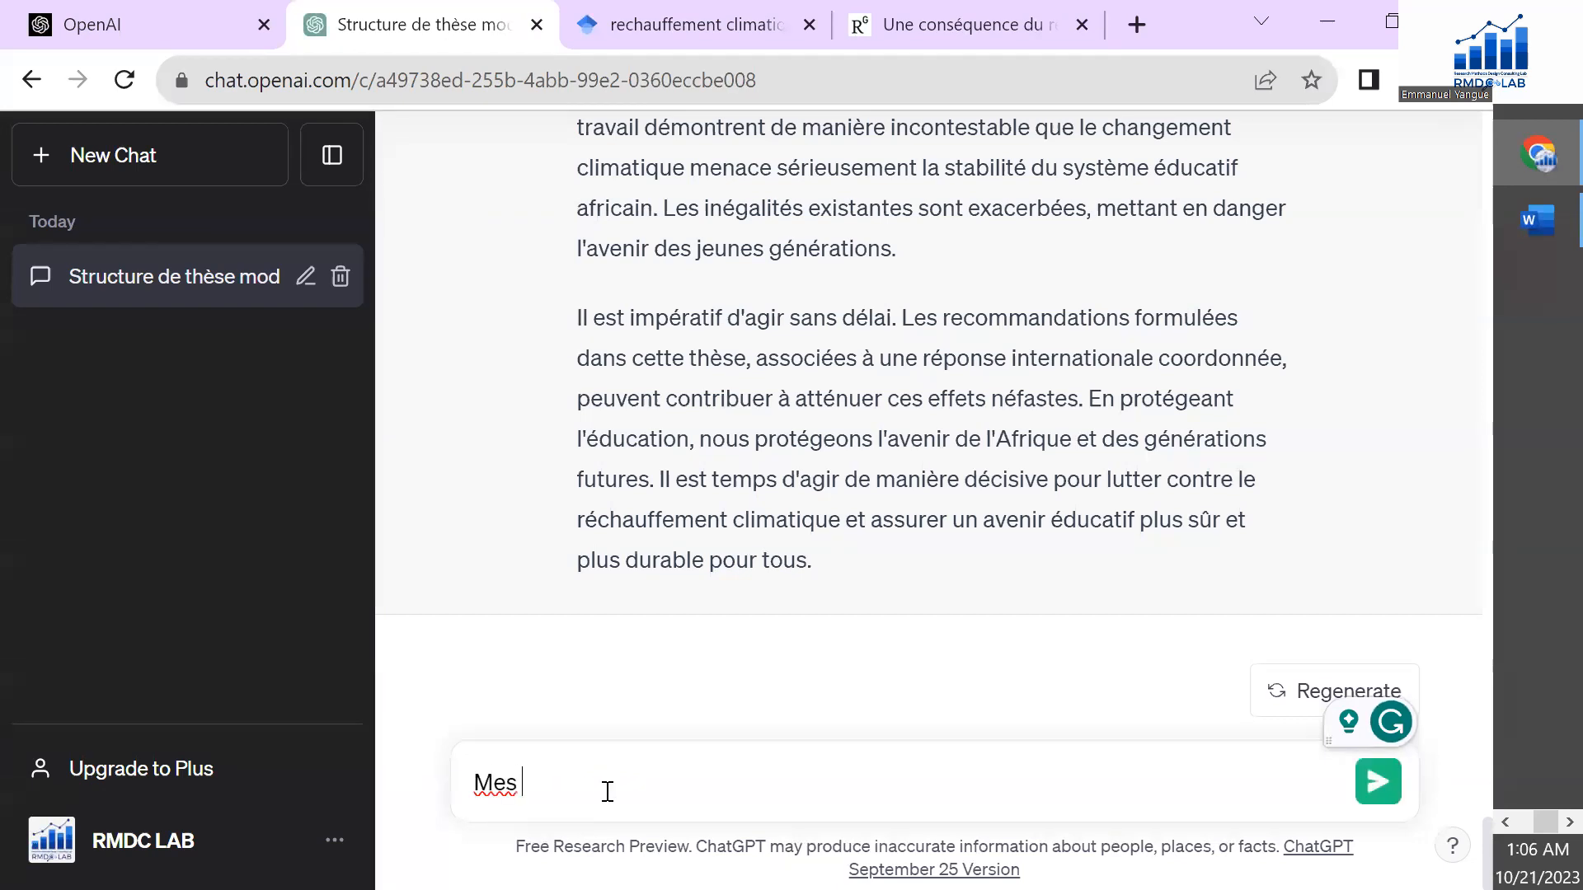
type(" resul")
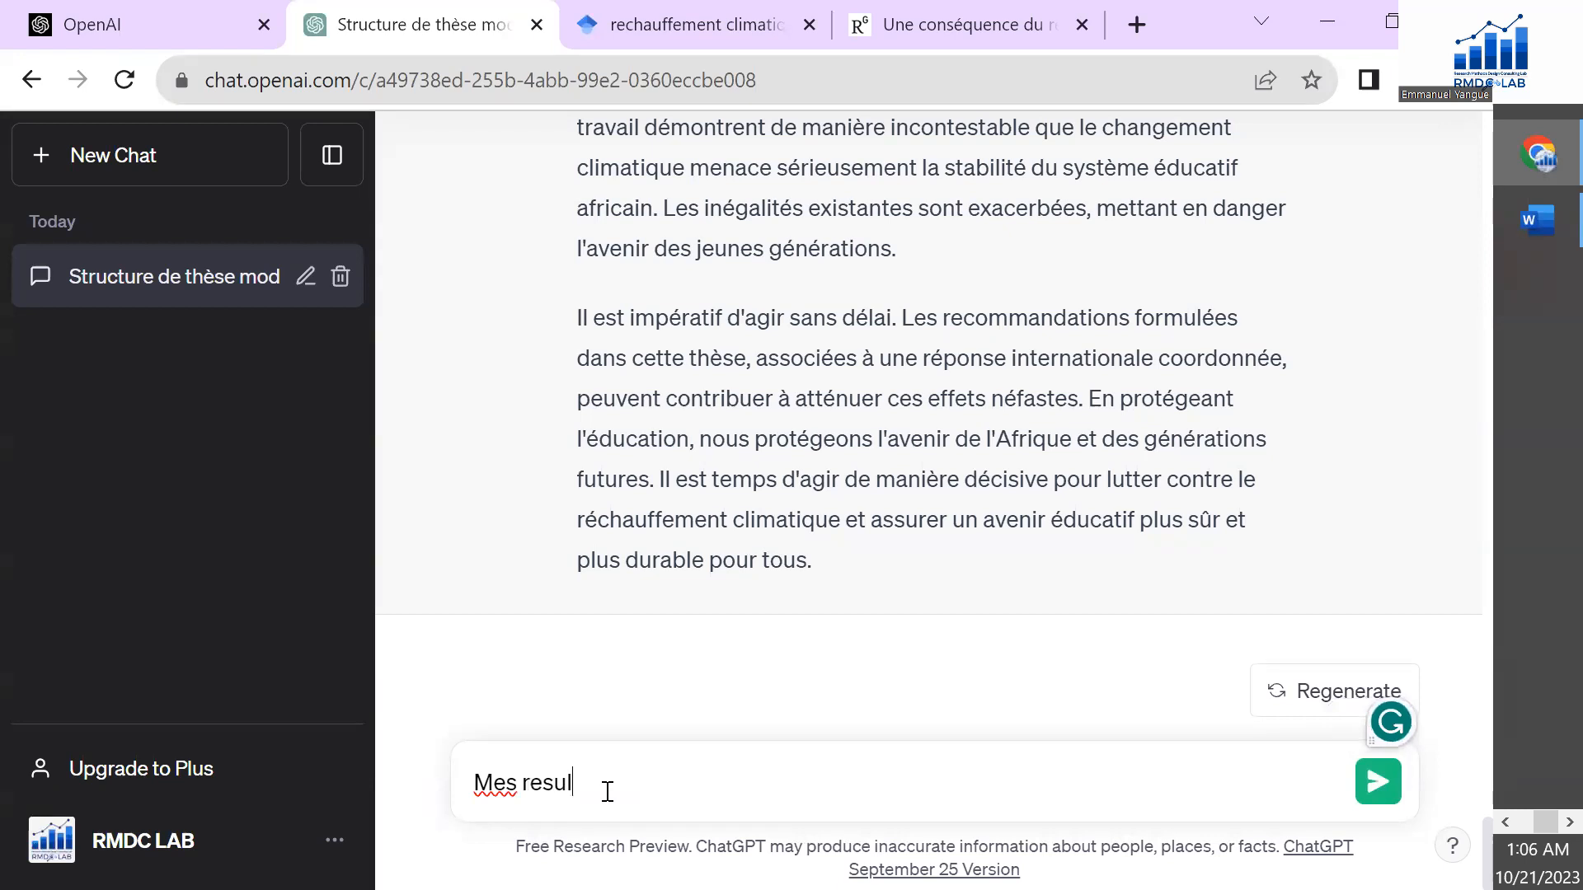
type("tats dans cette")
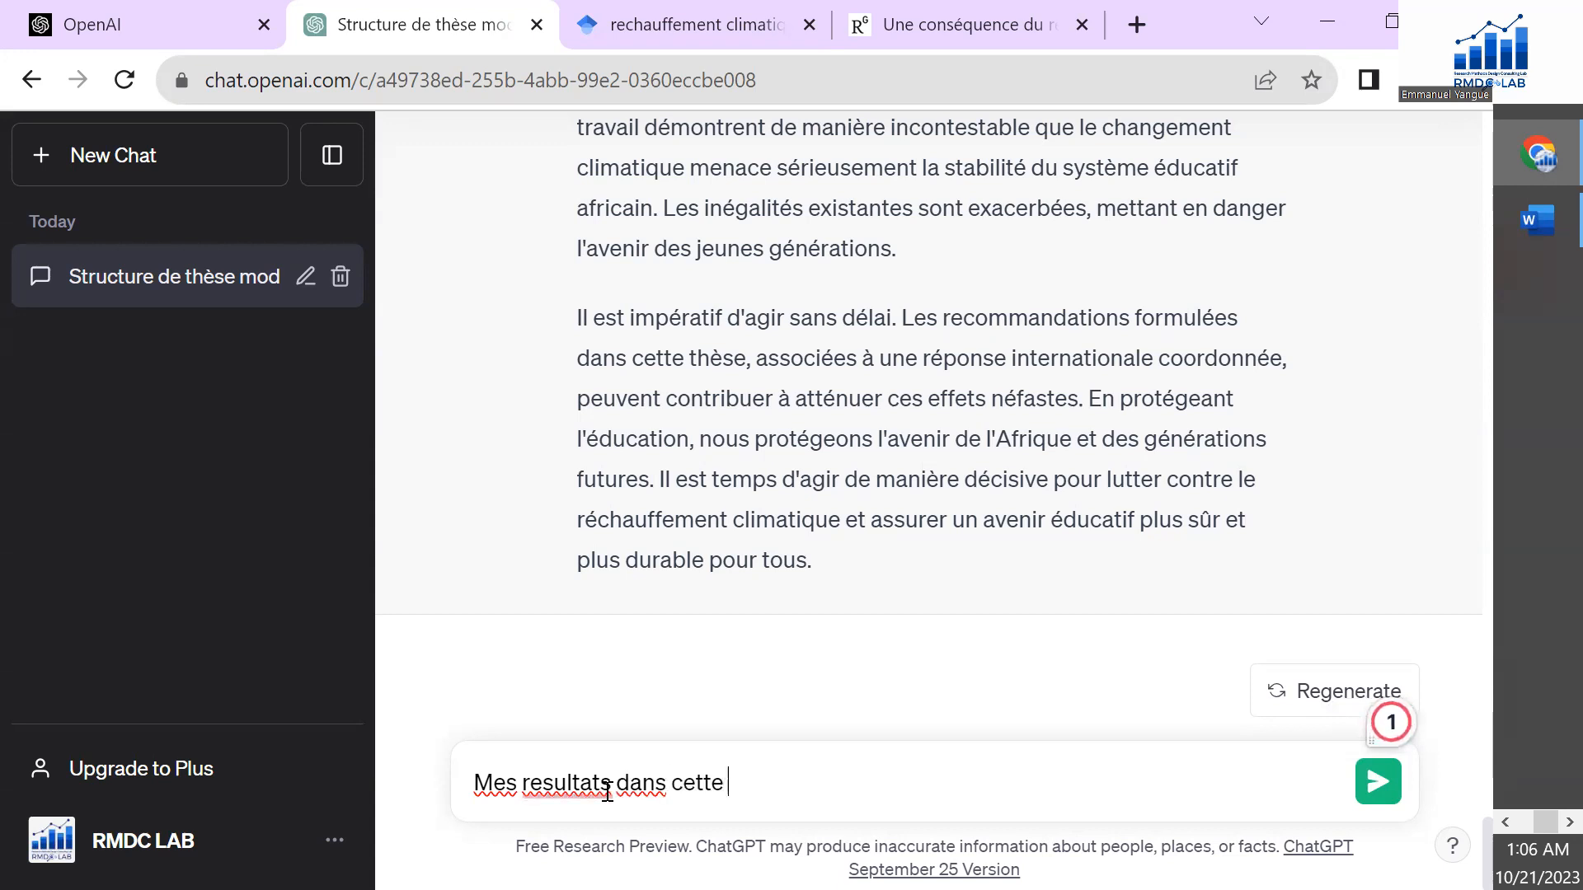
type(" recherche")
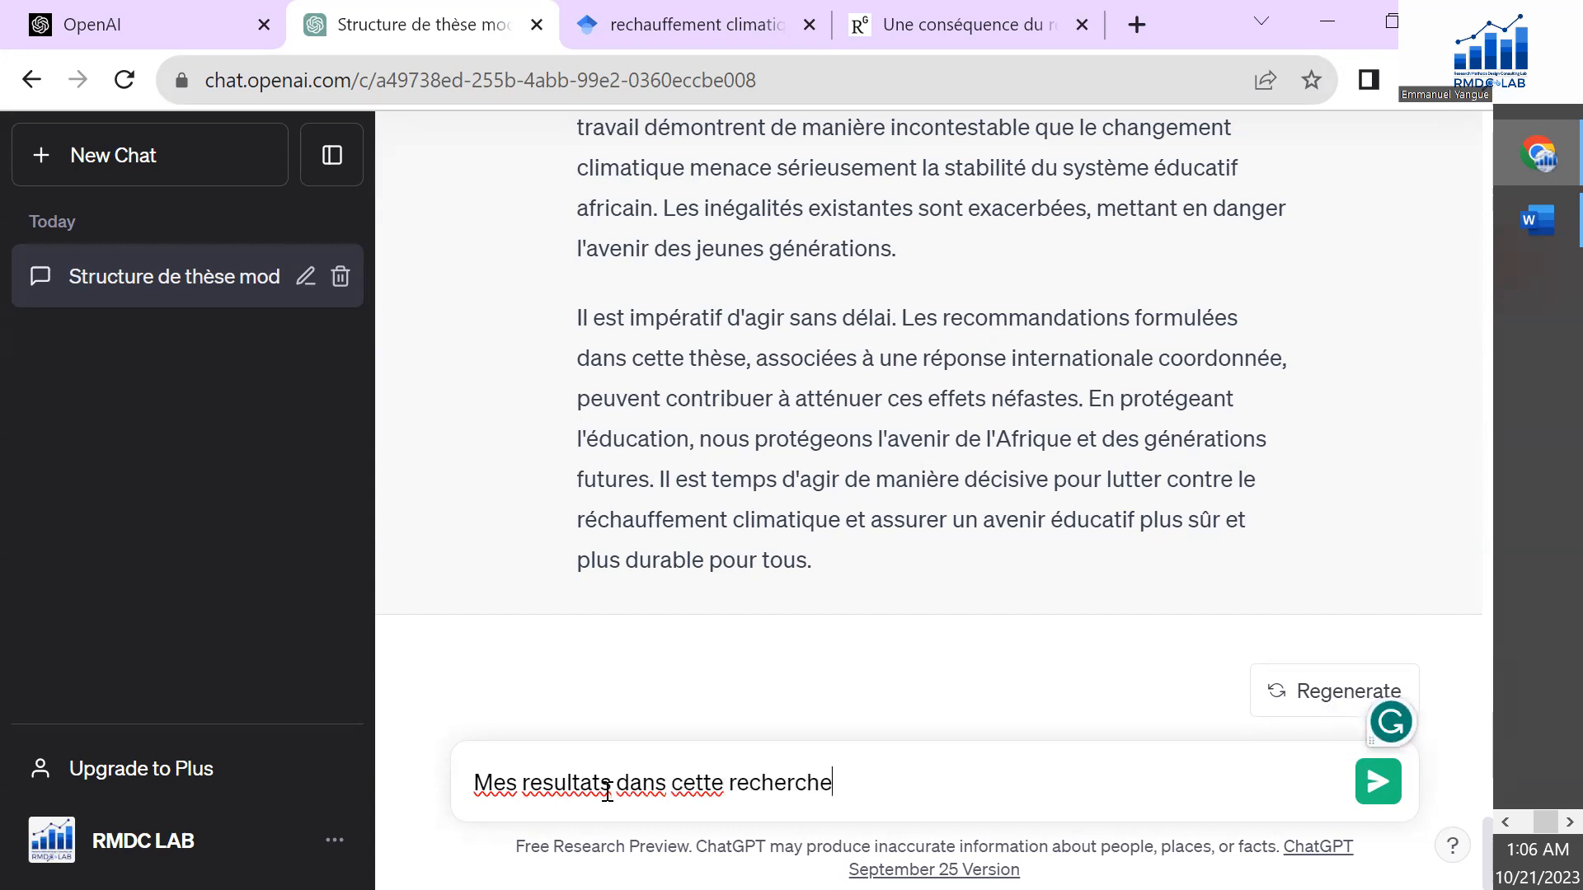
type("s n'utilisent ")
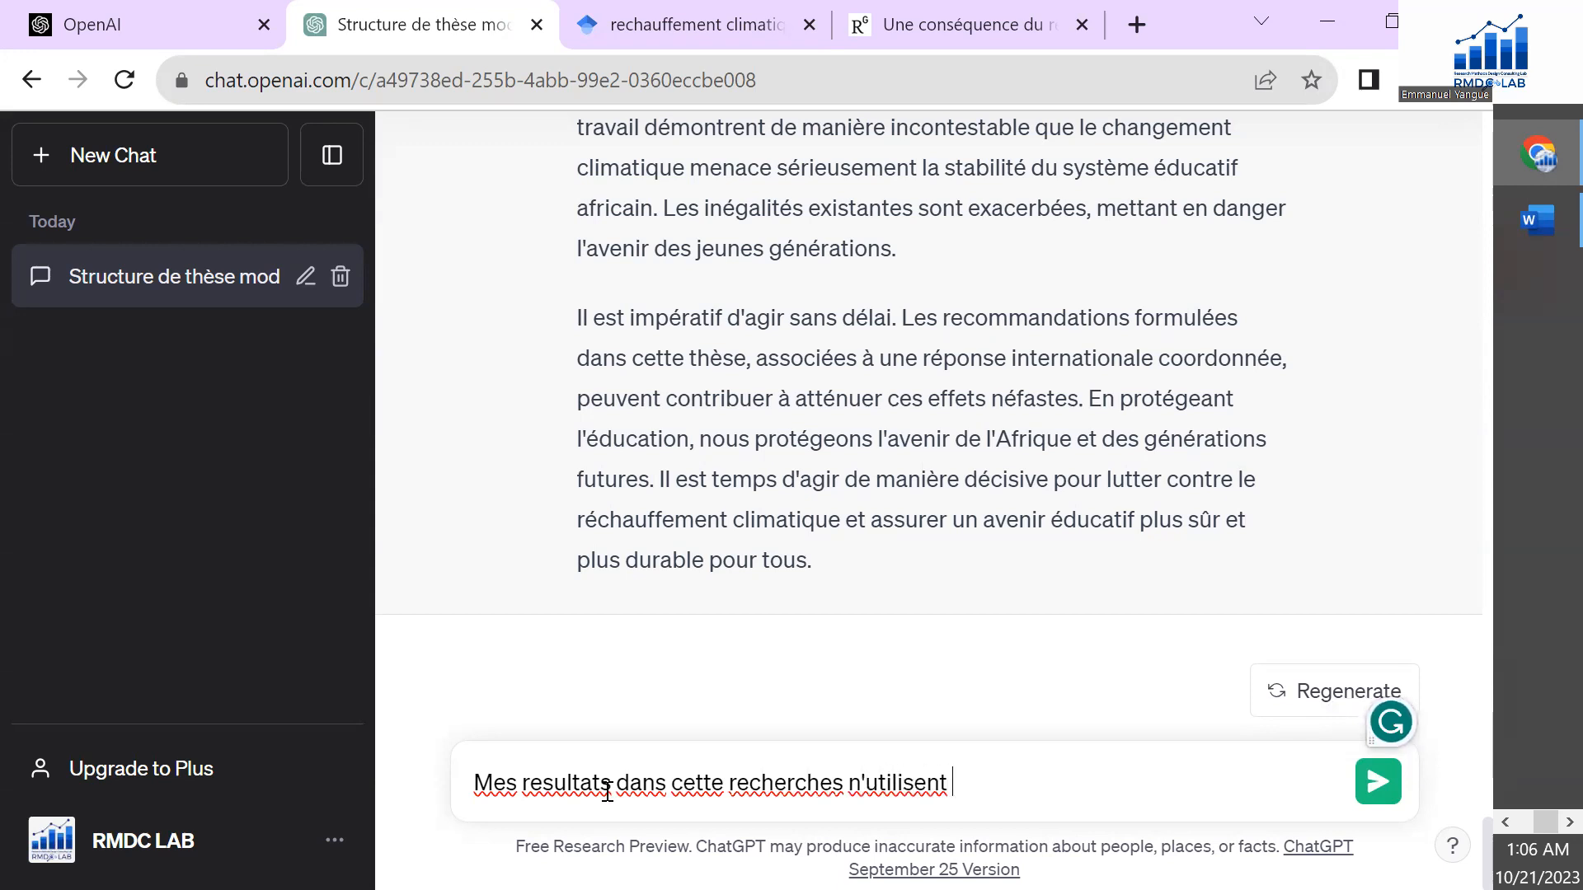
type("qu'une analyse descri")
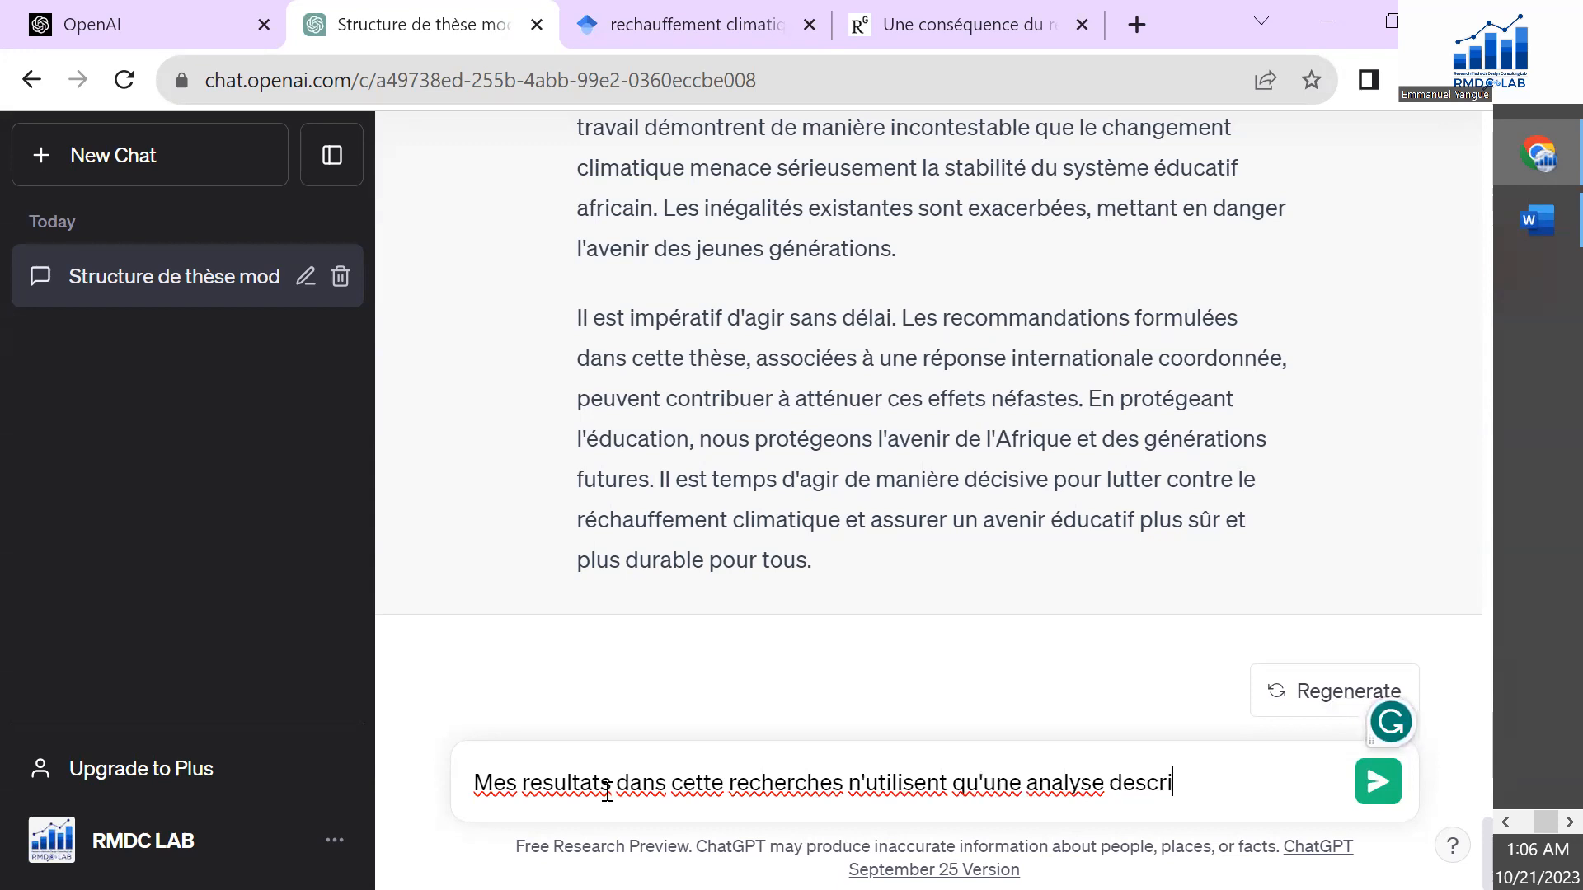
type("ptive, quel ")
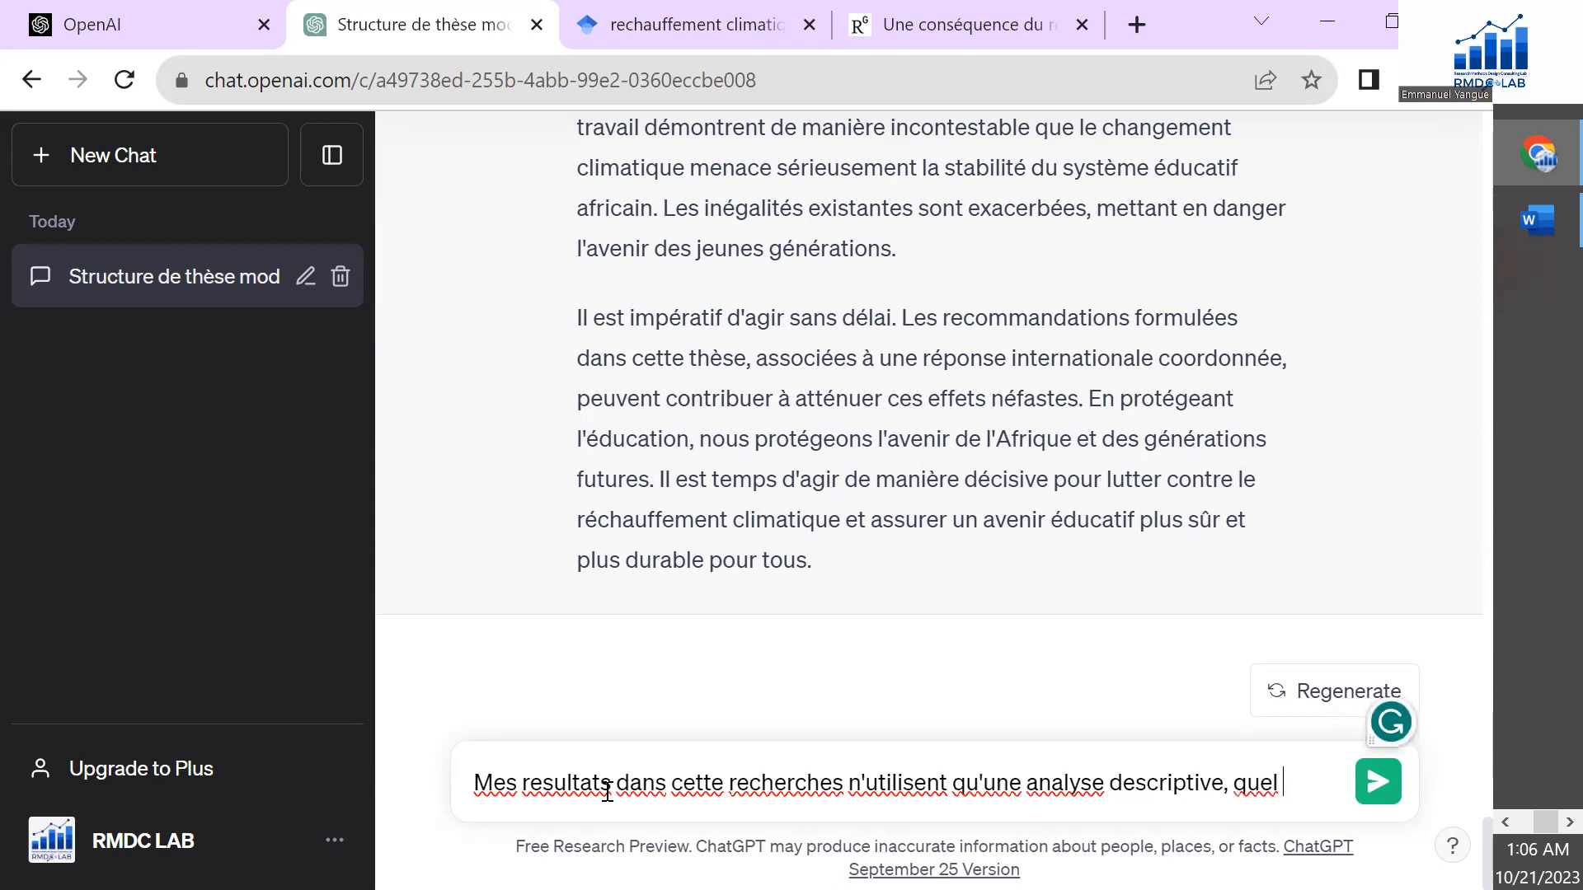
Step: Complete the question with "autre analyse puis je faire faire pour ameliorer mes resultats. Donne moi des details?" and send the message
type("autre analyse")
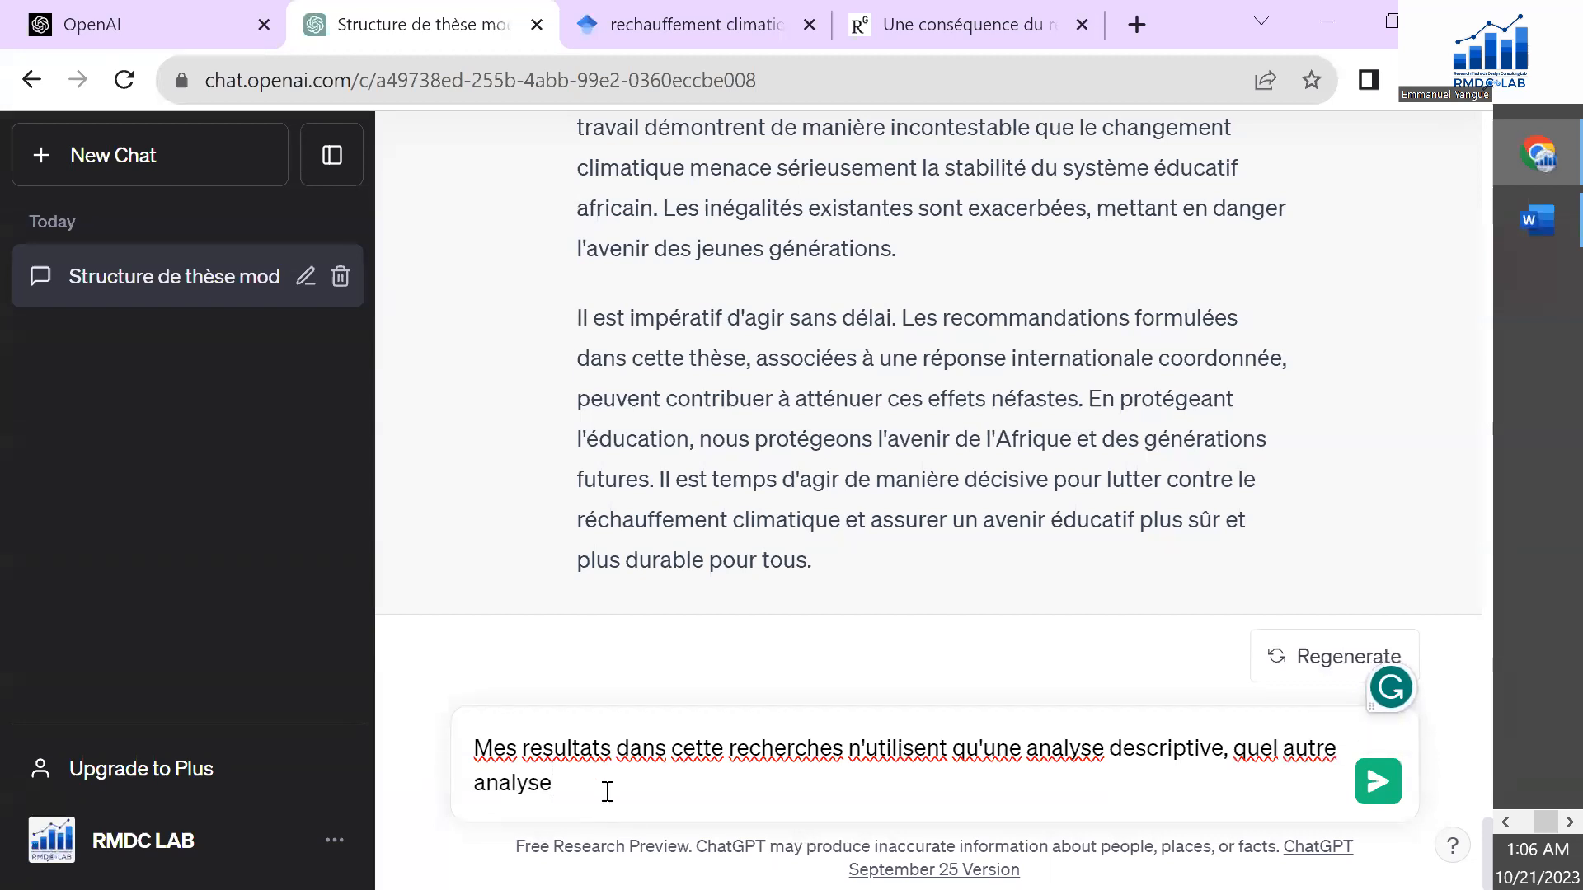
type(" puis je faire faire pour ameli")
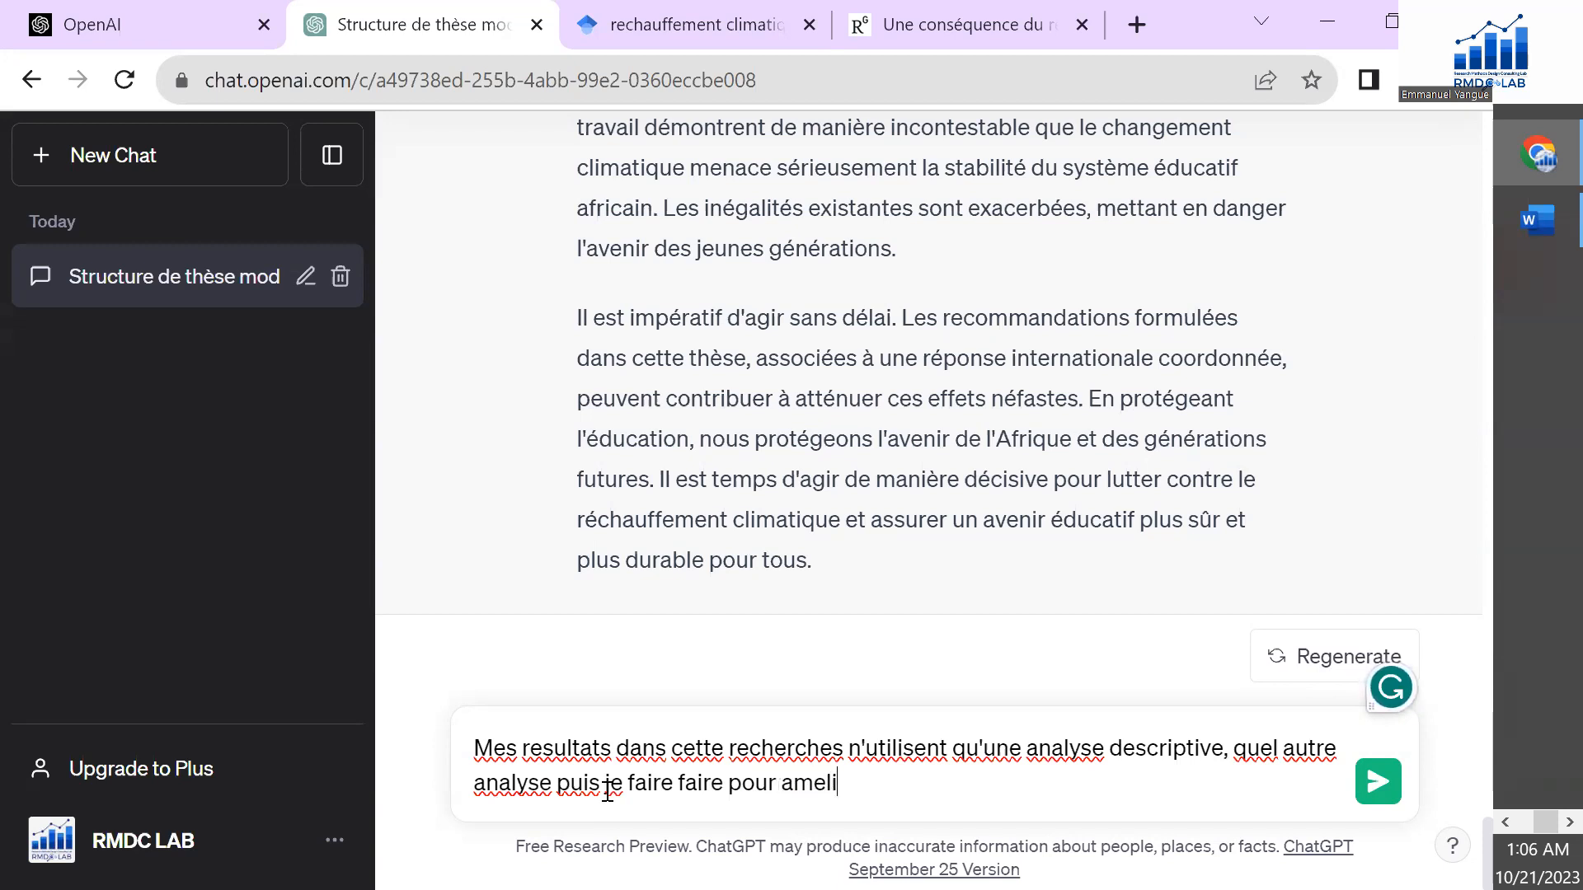
type("orer me")
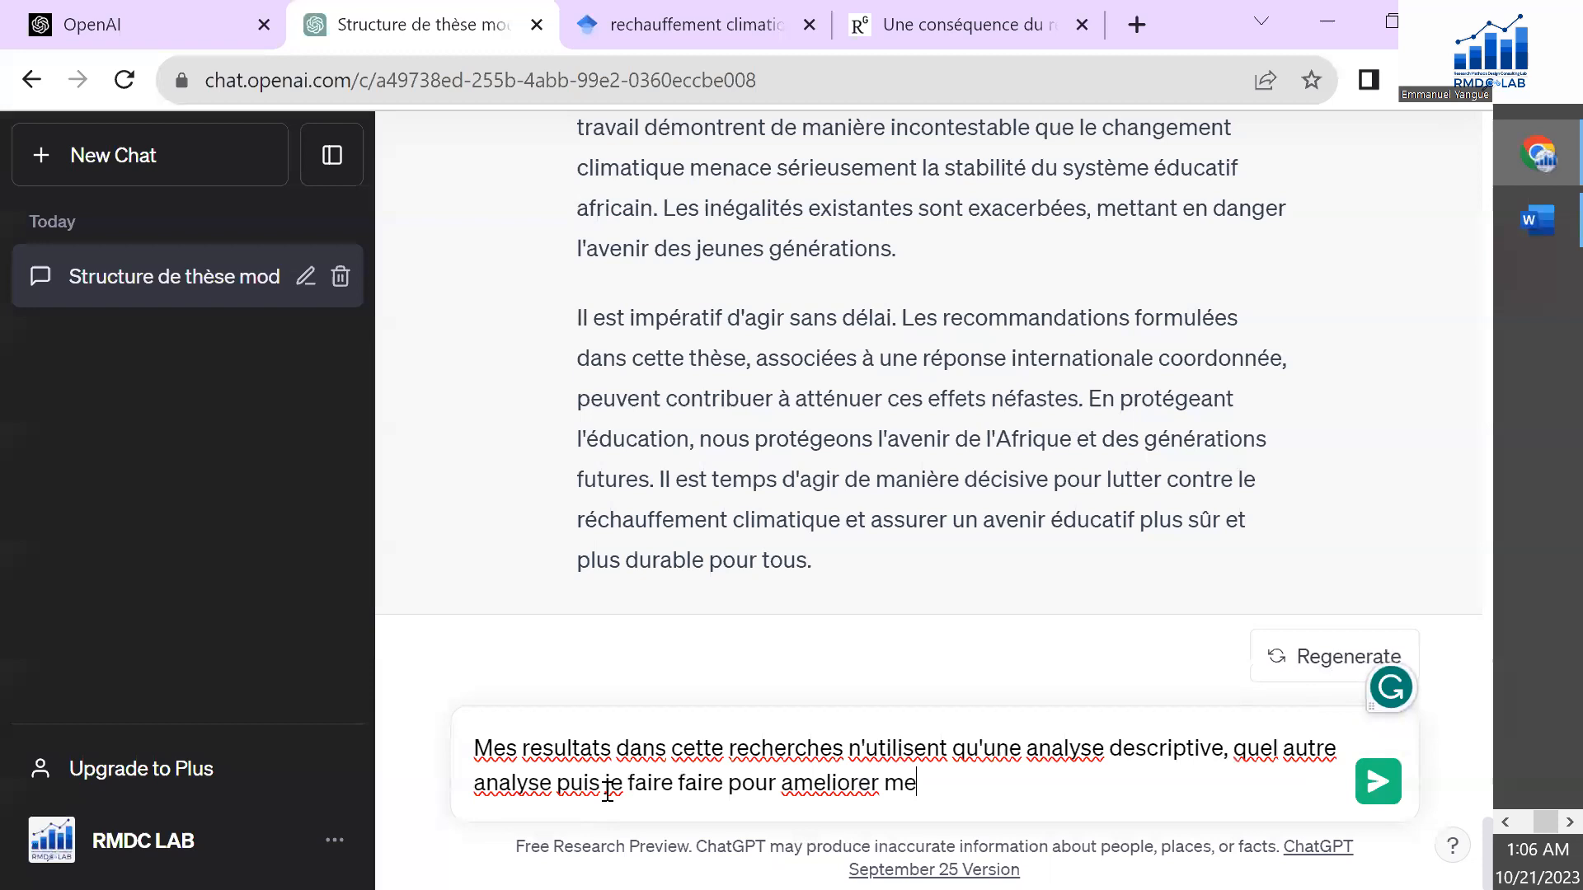
type("s resultats. Donne moi des details?")
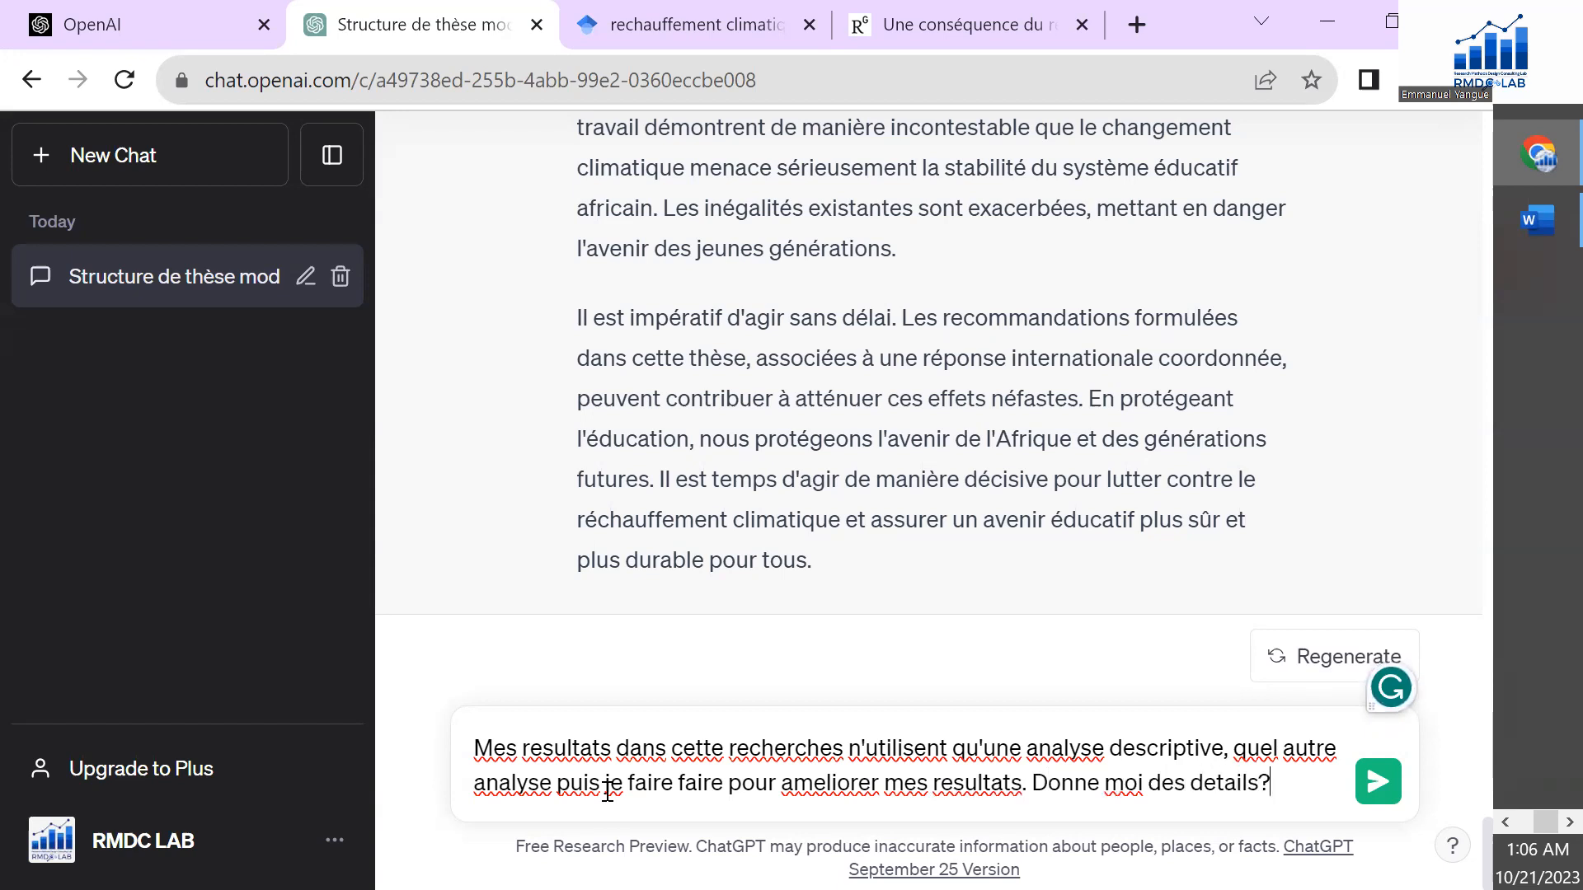
key("Return")
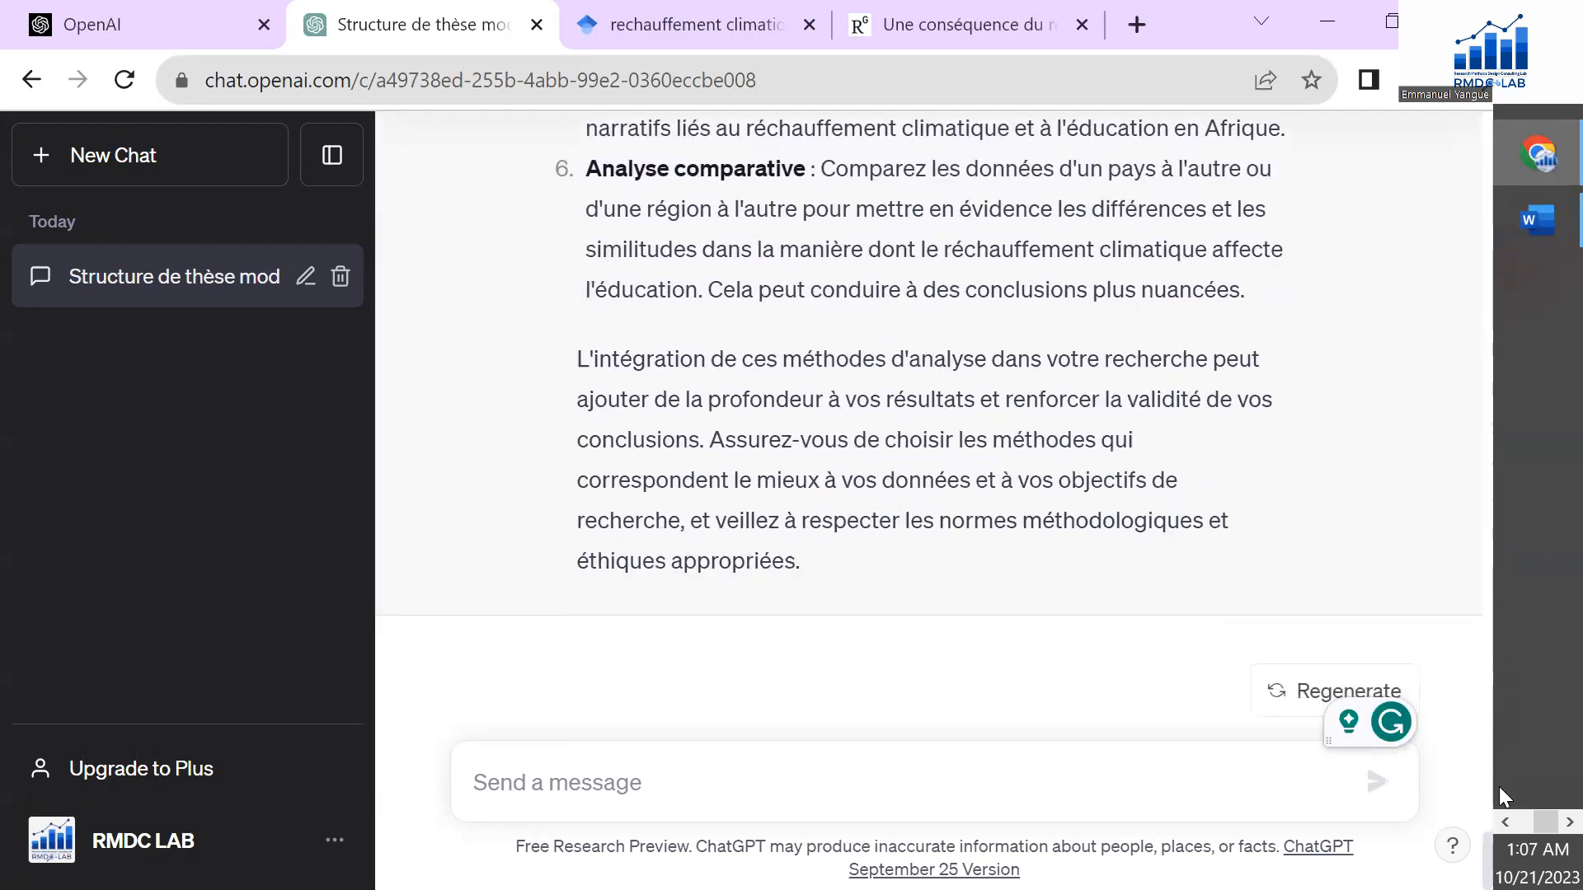
Step: Copy the term "Analyse géospatiale" from the third suggested method in the reply and begin a new message
left_click_drag(1488, 850, 1486, 747)
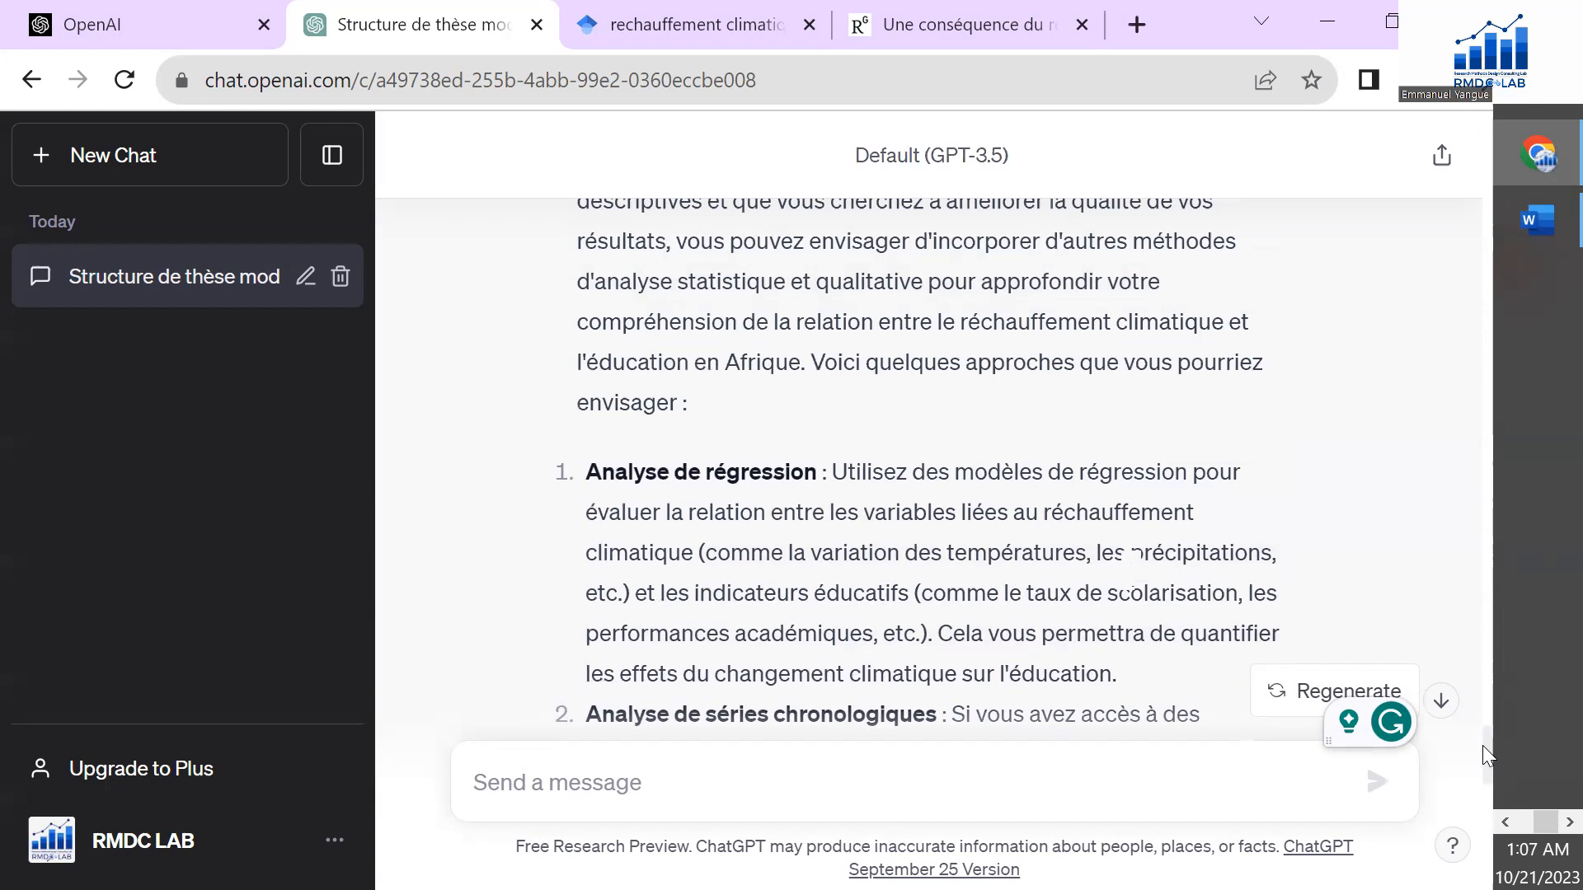
scroll(910, 577, "up", 1)
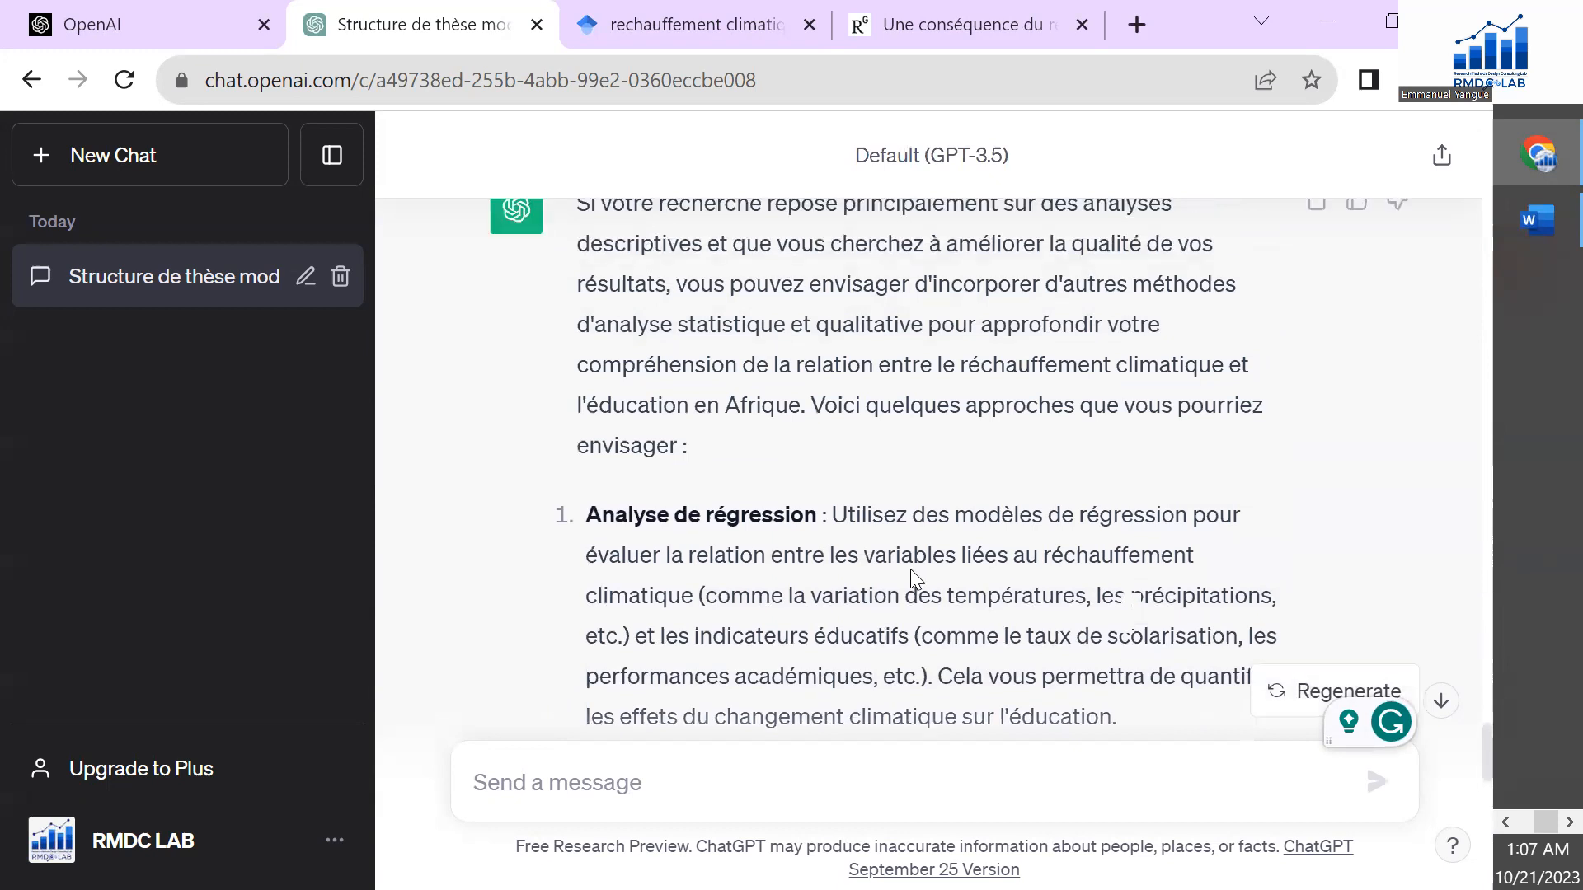
mouse_move(1480, 740)
left_mouse_down()
mouse_move(1512, 757)
mouse_move(1512, 775)
mouse_move(1496, 768)
left_mouse_up()
left_click_drag(593, 346, 806, 349)
key("ctrl+c")
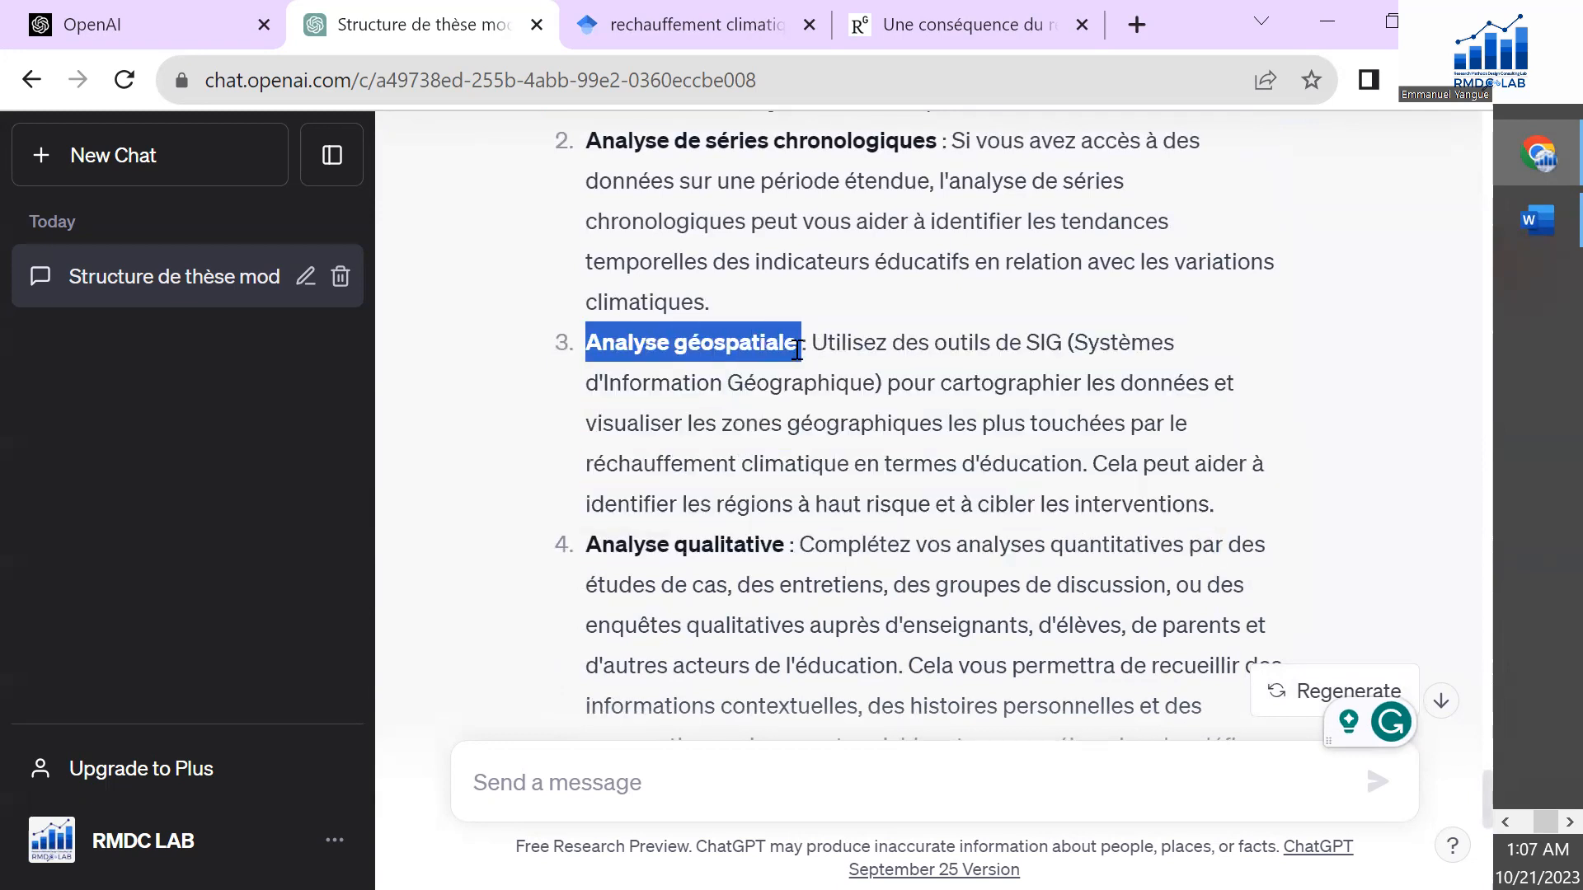
left_click(643, 785)
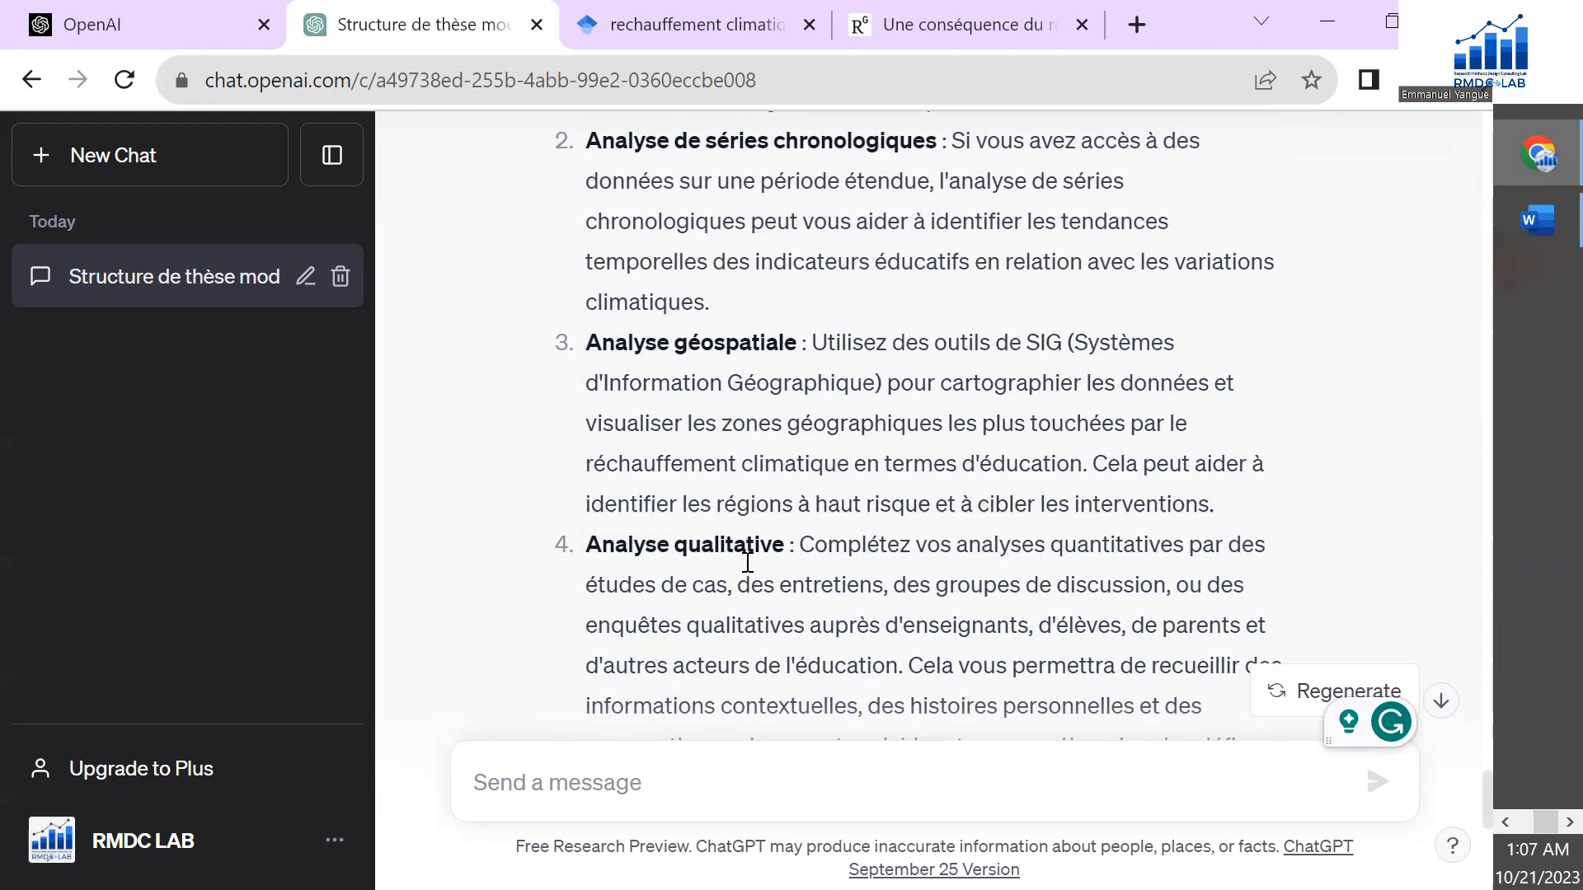
type("pEXU")
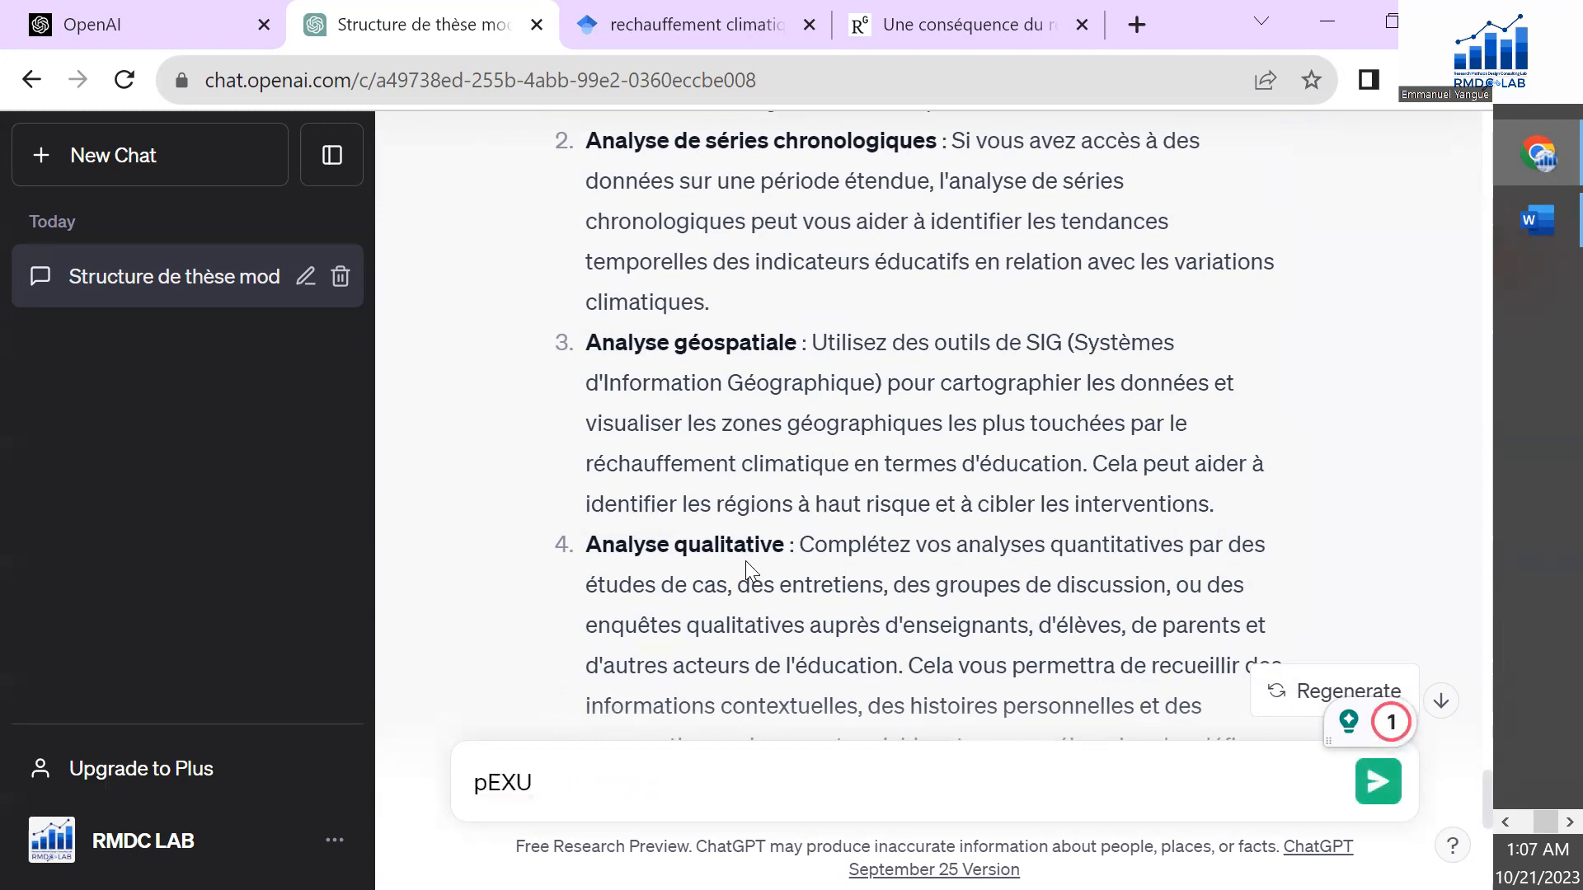
key("BackSpace")
key("BackSpace")
key("BackSpace")
key("BackSpace")
type("pE")
key("BackSpace")
key("BackSpace")
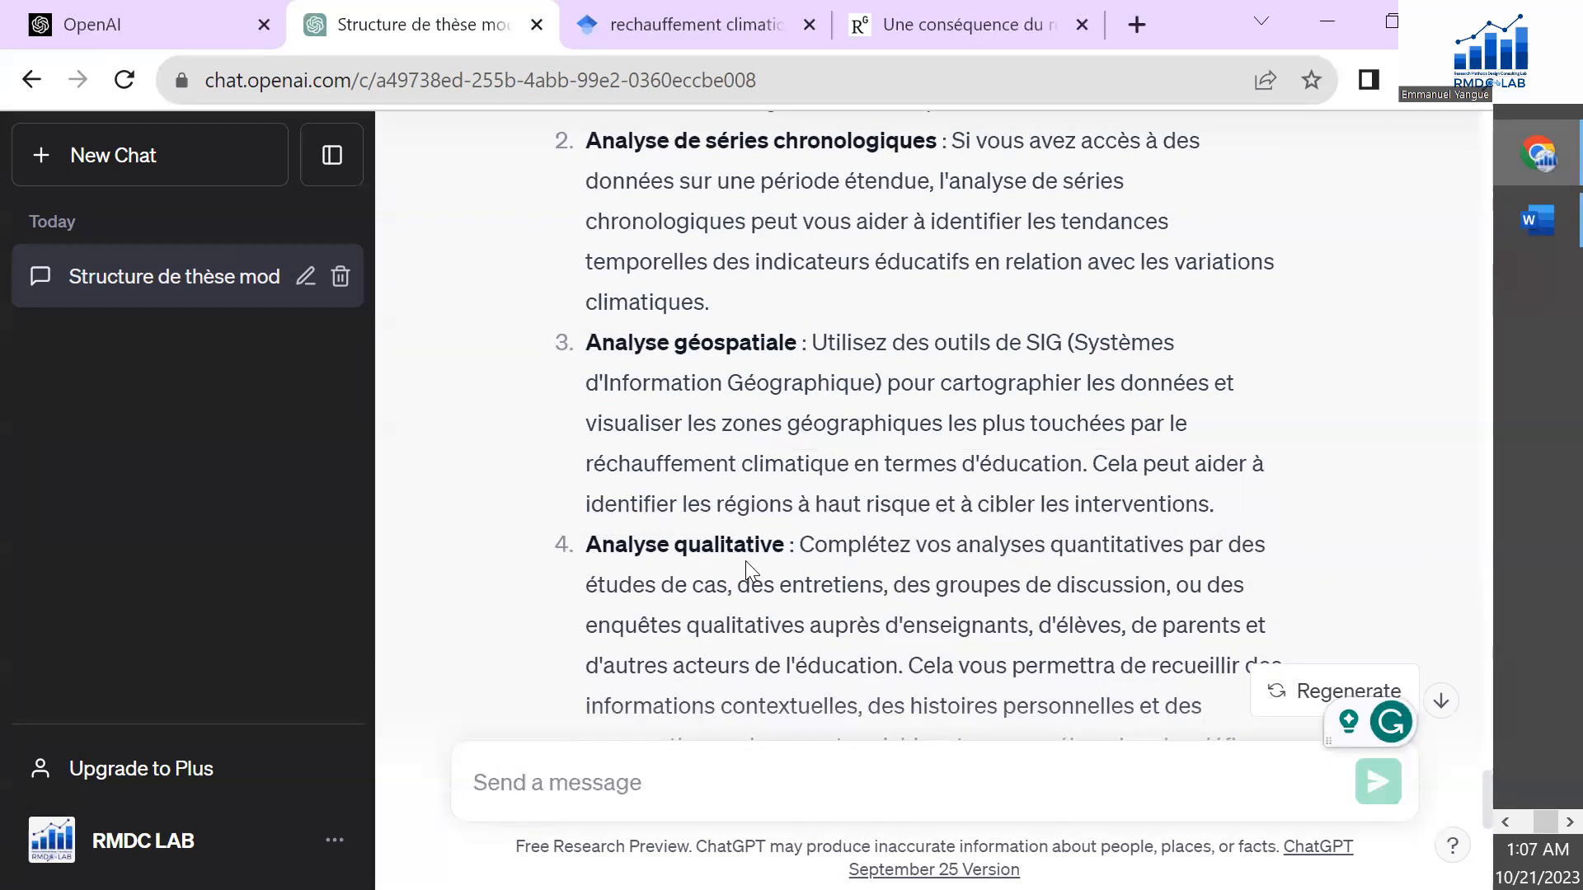
Step: Write the opening of the follow-up message as "Peux tu me donner plus d'information"
type("Peux tu me donner ")
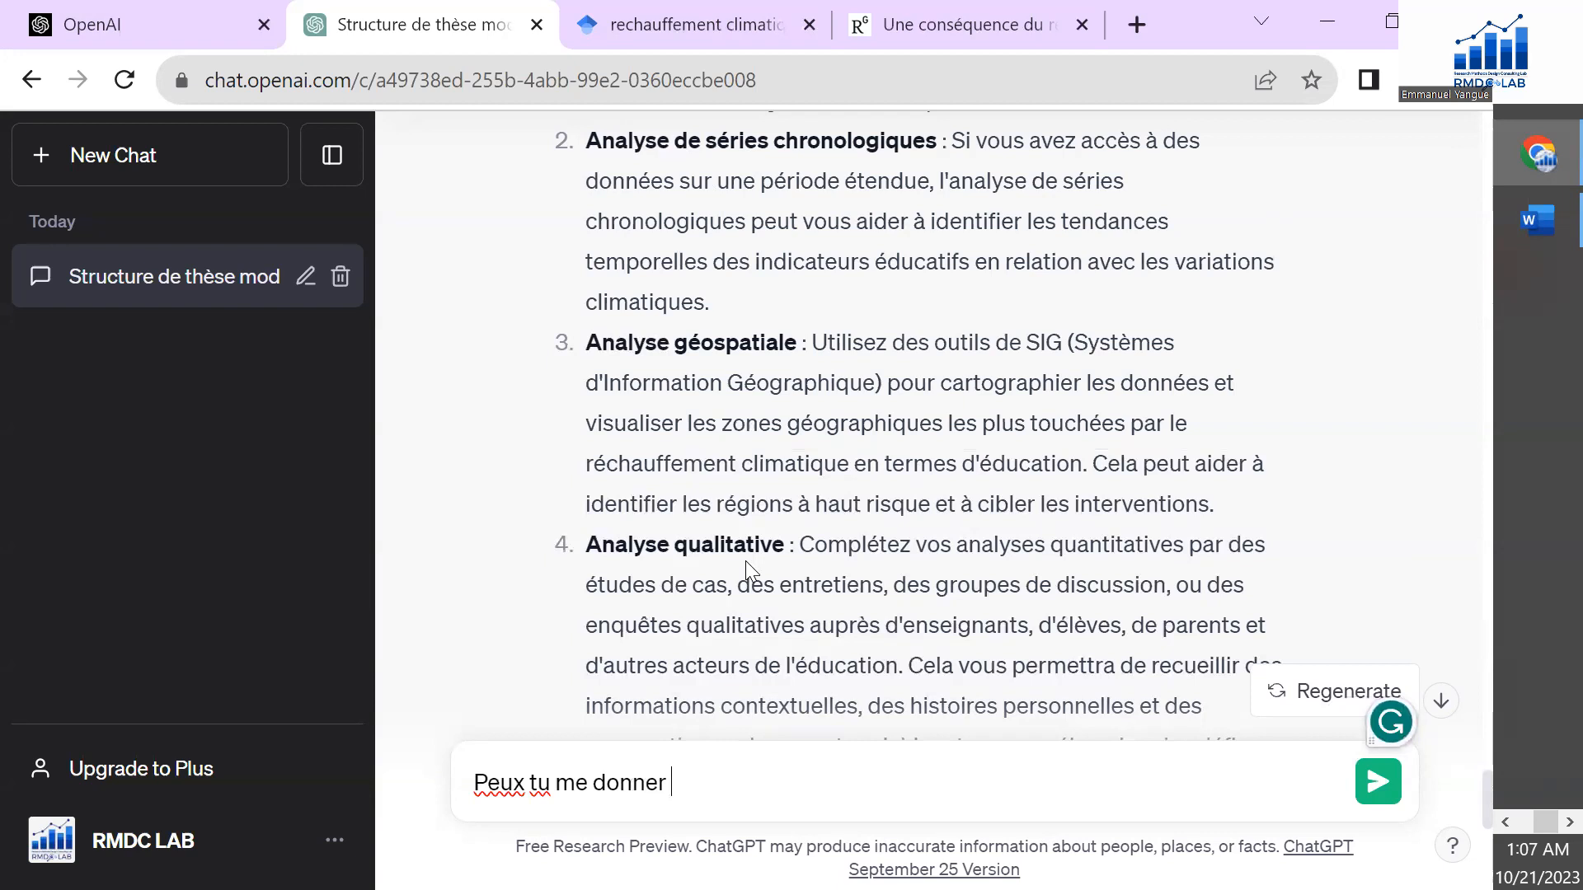
type("plus d'analy")
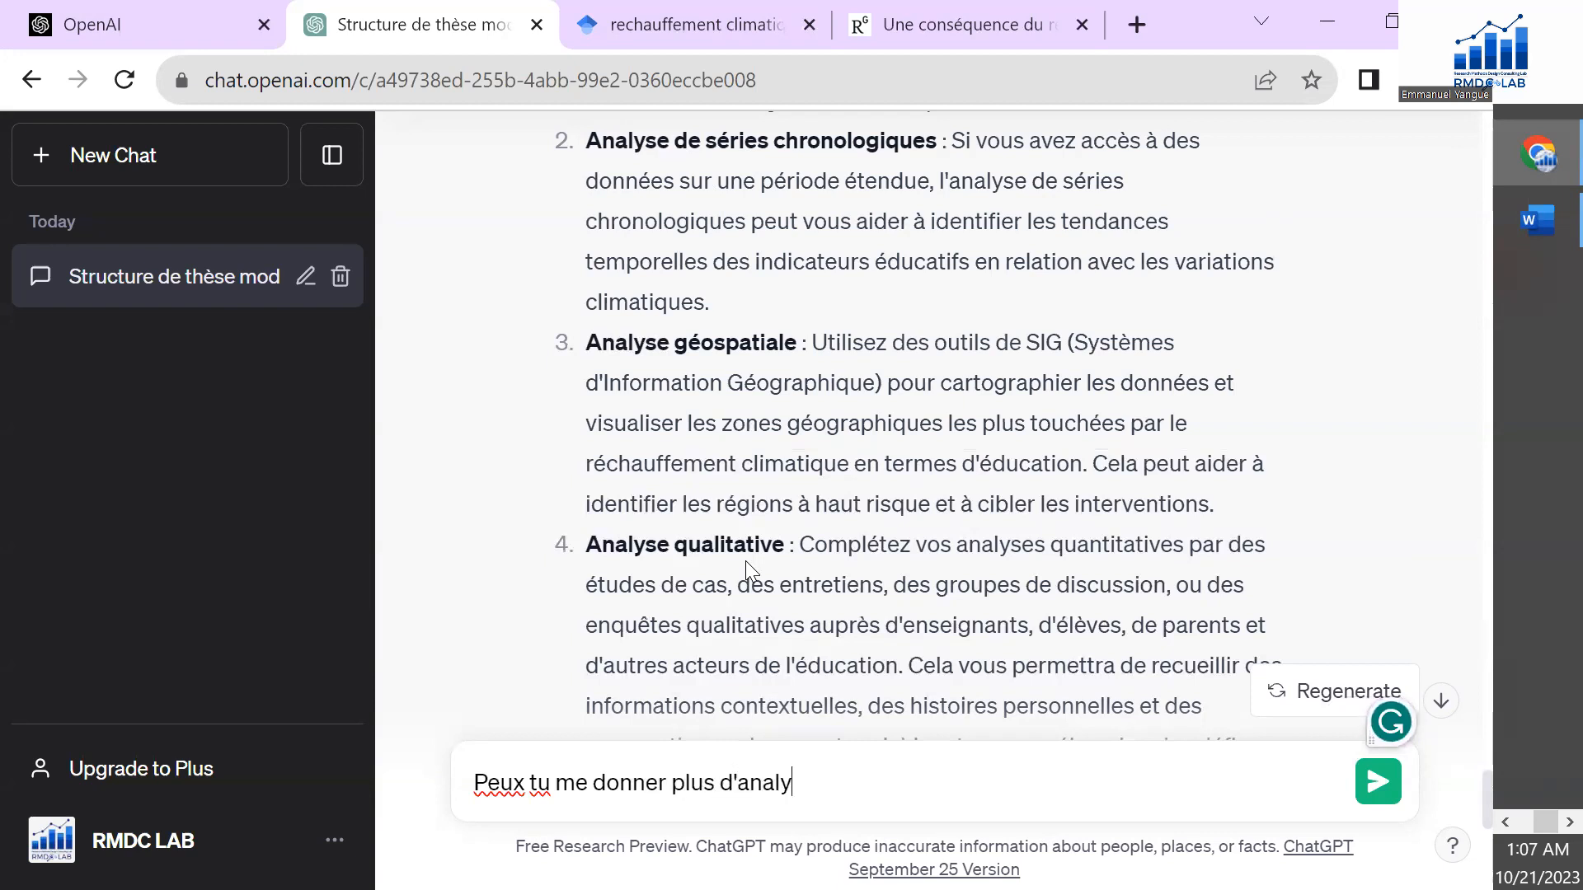
type("ze sur")
key("BackSpace")
key("BackSpace")
key("BackSpace")
key("BackSpace")
key("BackSpace")
key("BackSpace")
key("BackSpace")
key("BackSpace")
key("BackSpace")
key("BackSpace")
key("BackSpace")
type("information s")
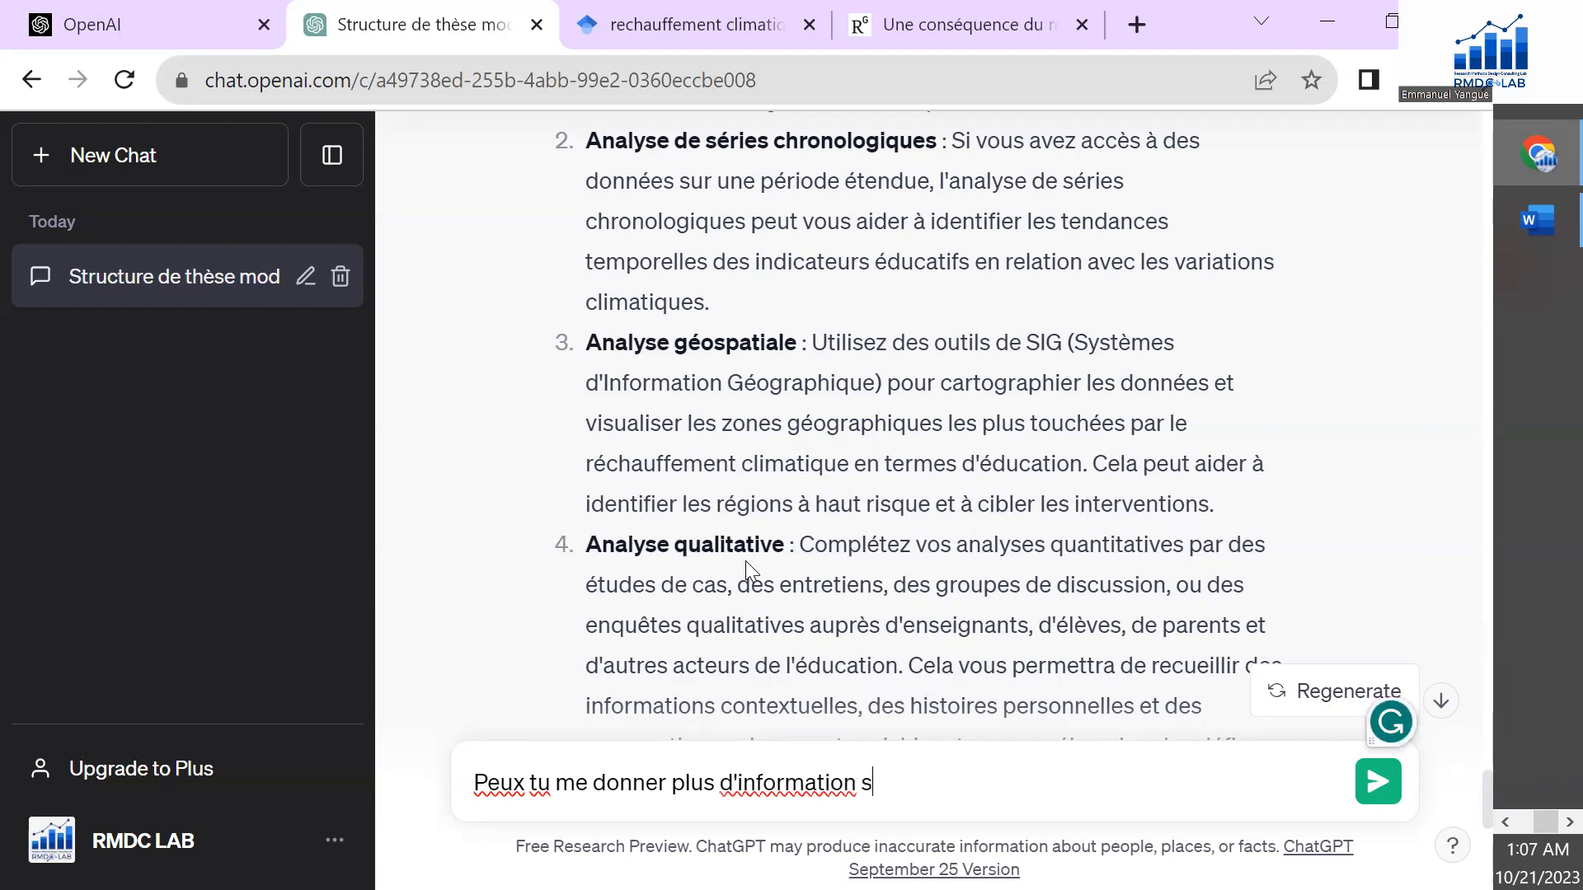
Step: Finish the question with "sur", the copied term "Analyse géospatiale" and "? Quel logiciel utilise ?", and send the message
type("ur Anal")
key("BackSpace")
key("ctrl+v")
type("? Q")
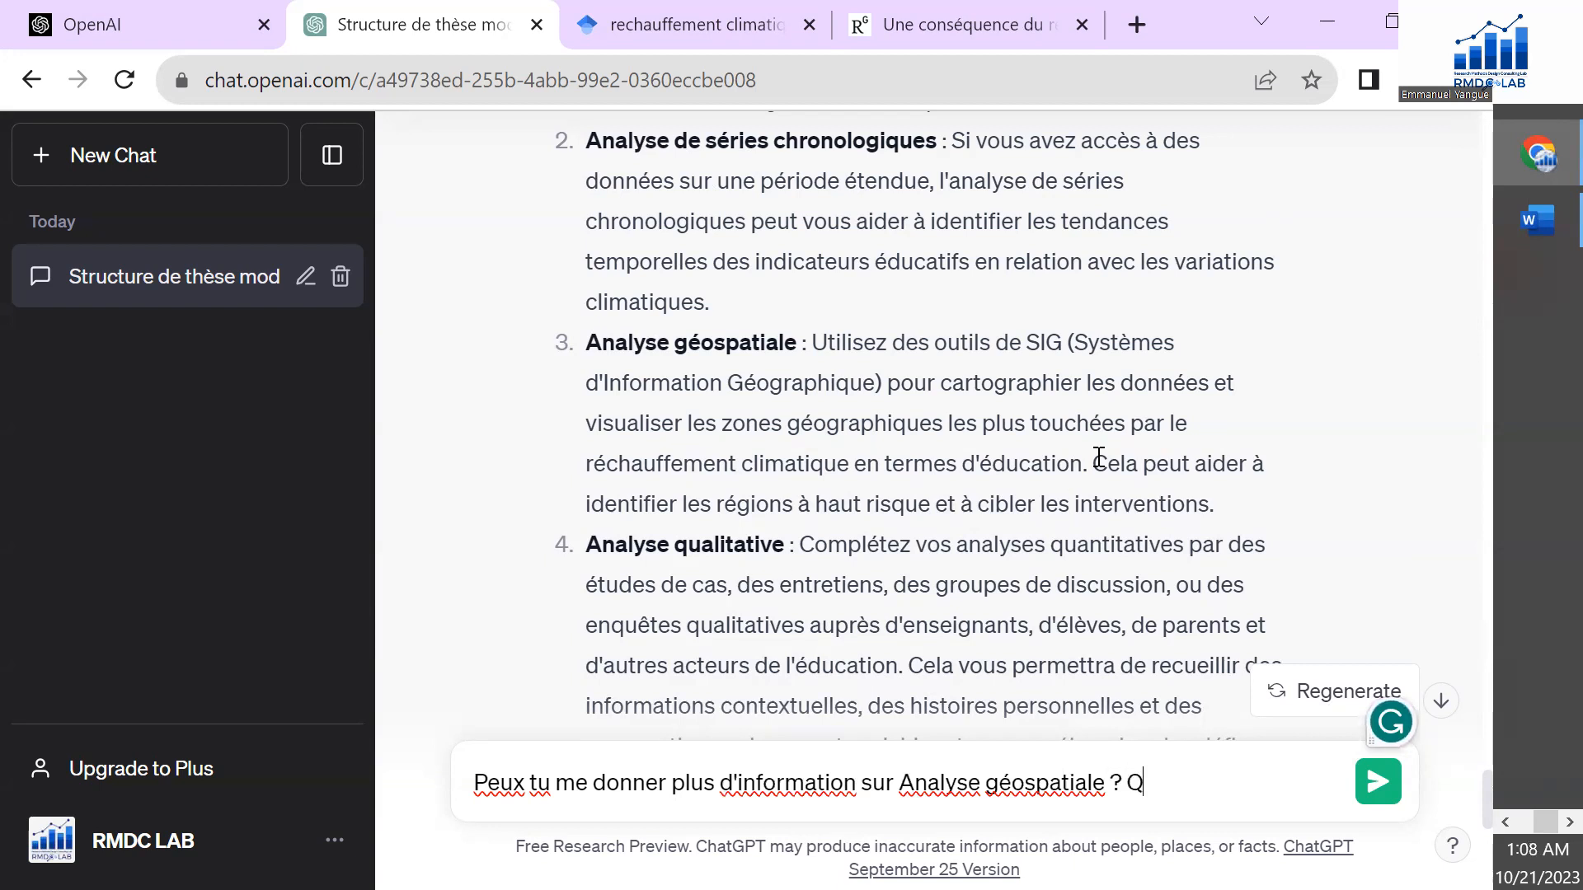
type("uel log")
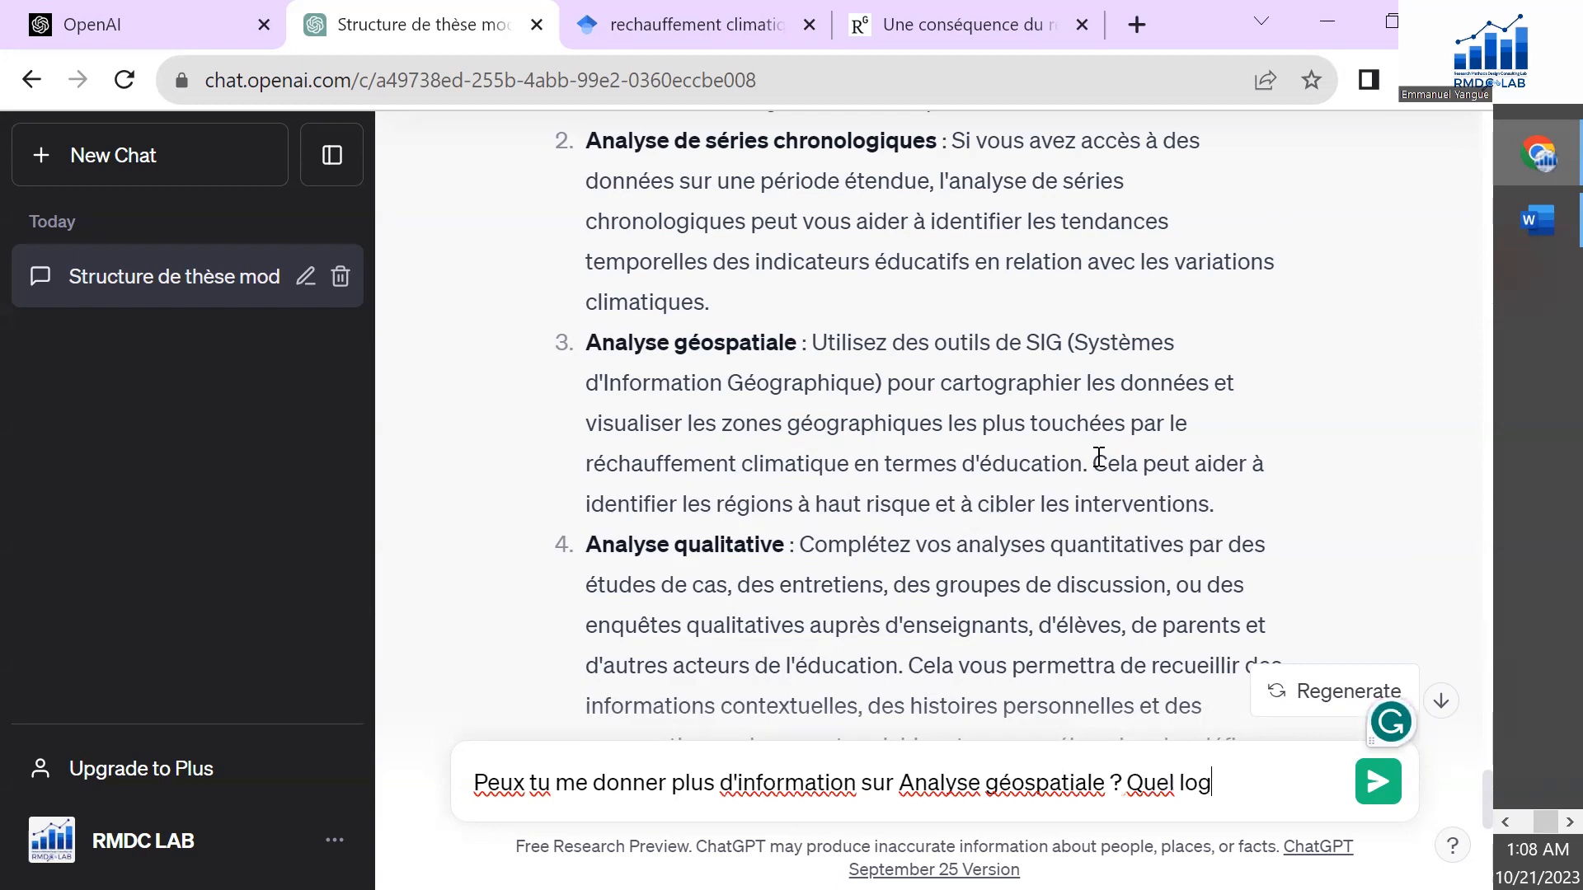
type("iciel utilise ?")
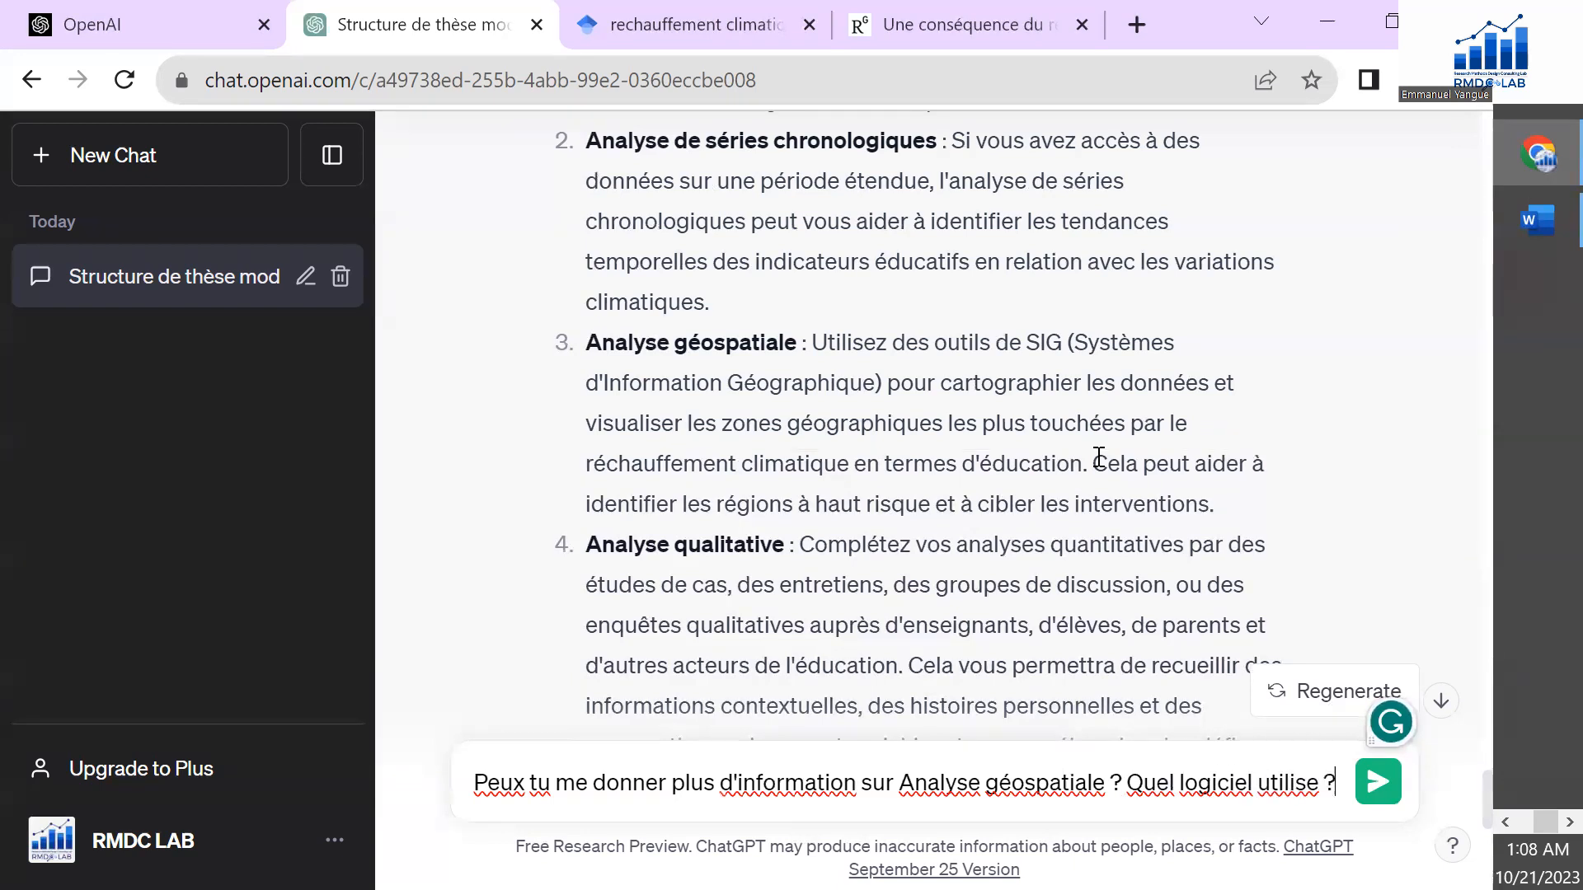
key("Return")
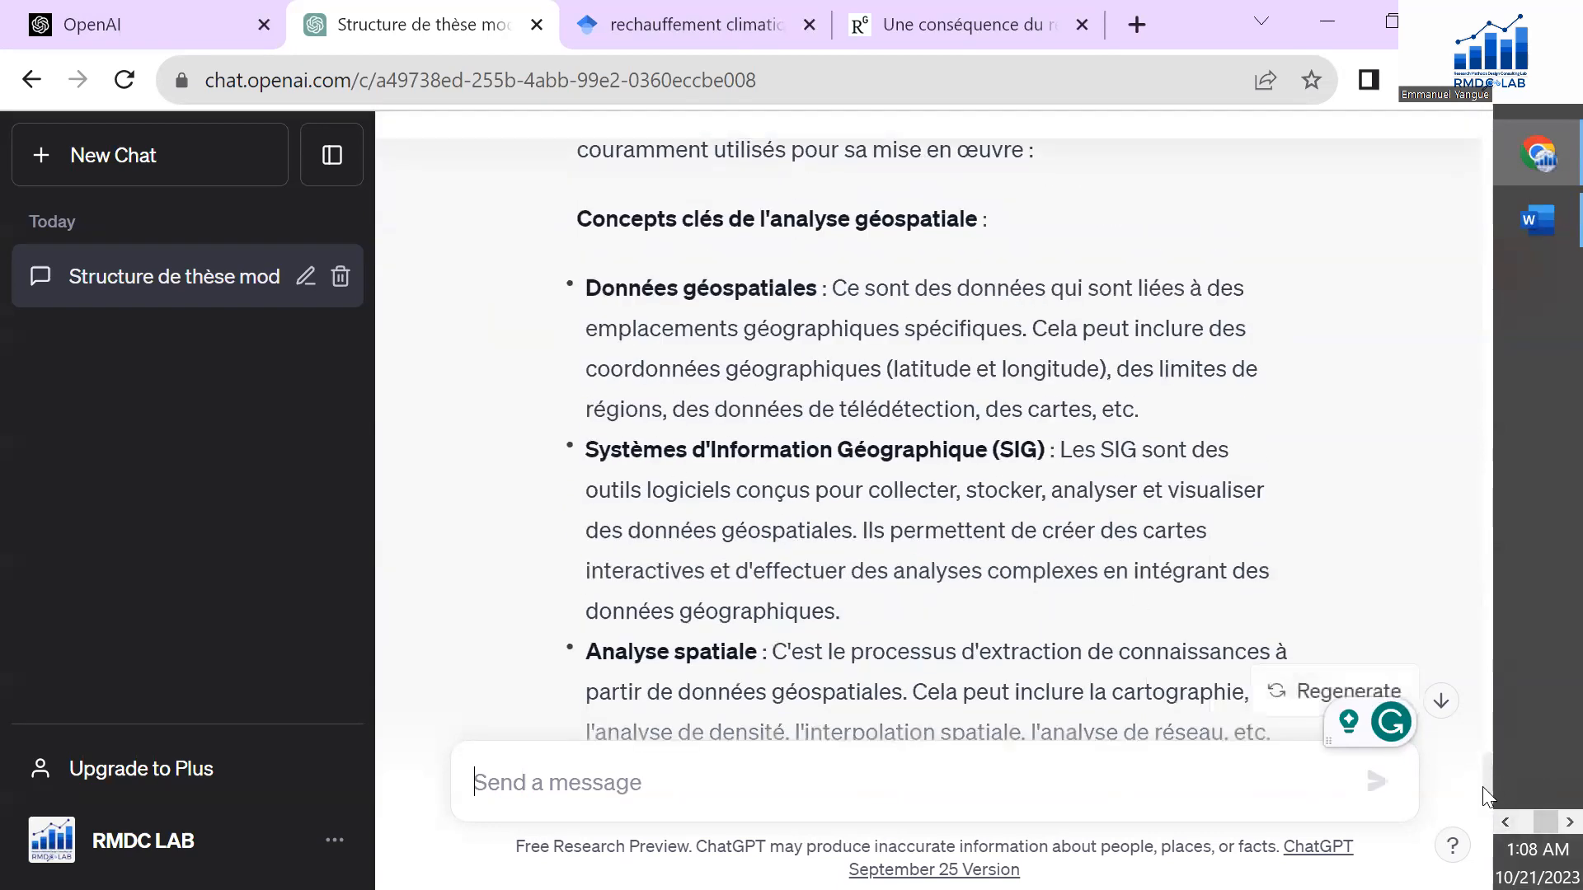
Step: Look through the reply's key concepts and recommended software for geospatial analysis, highlighting the ArcGIS and R entries
scroll(1487, 799, "down", 6)
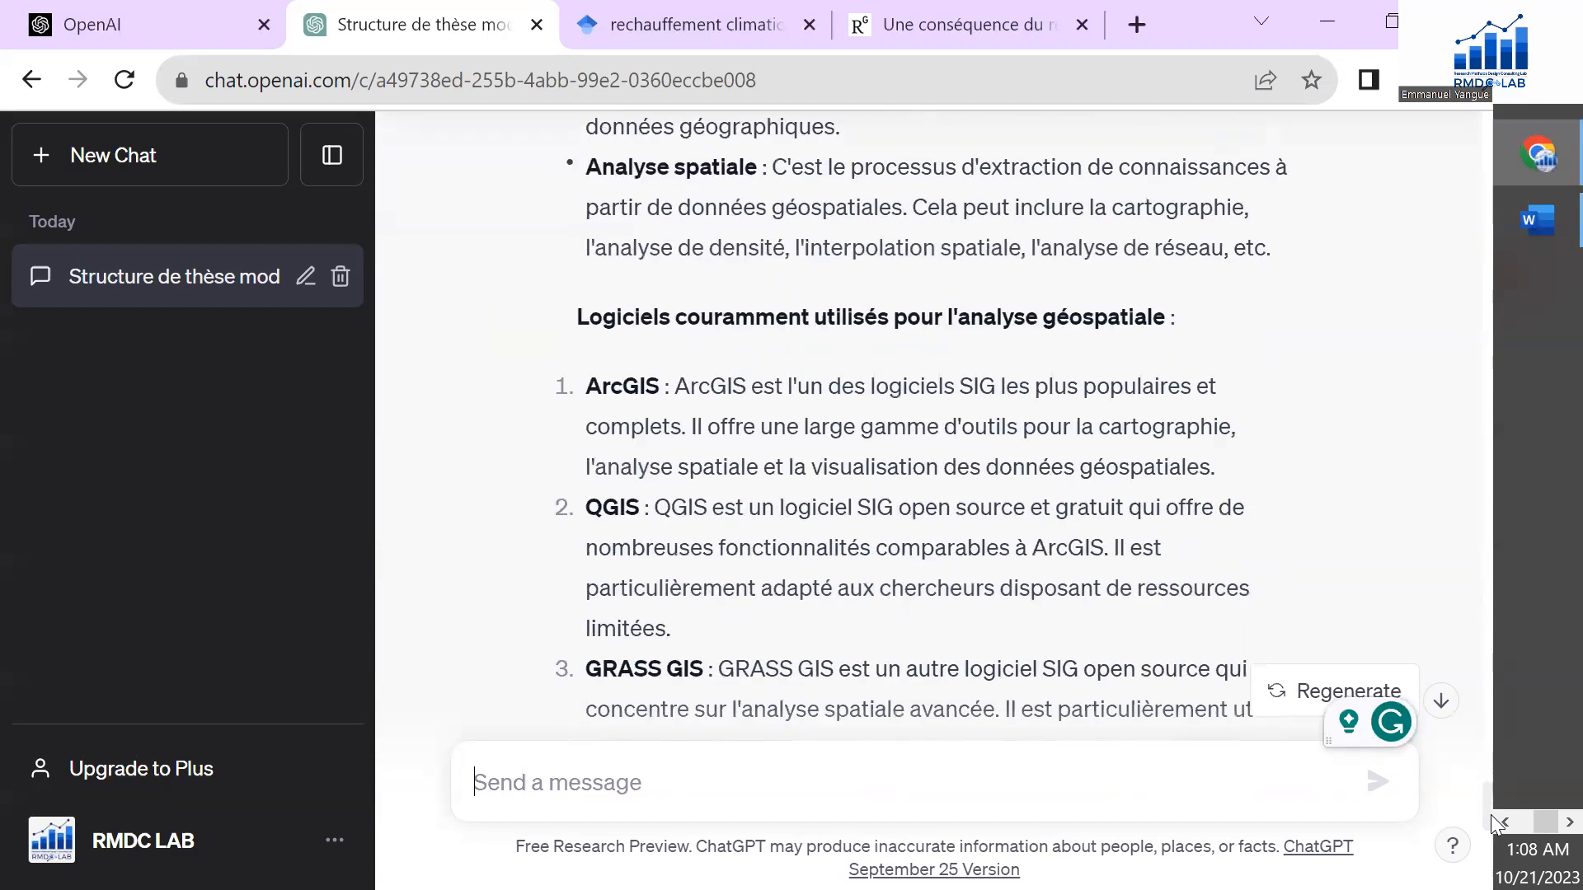
scroll(1491, 814, "down", 3)
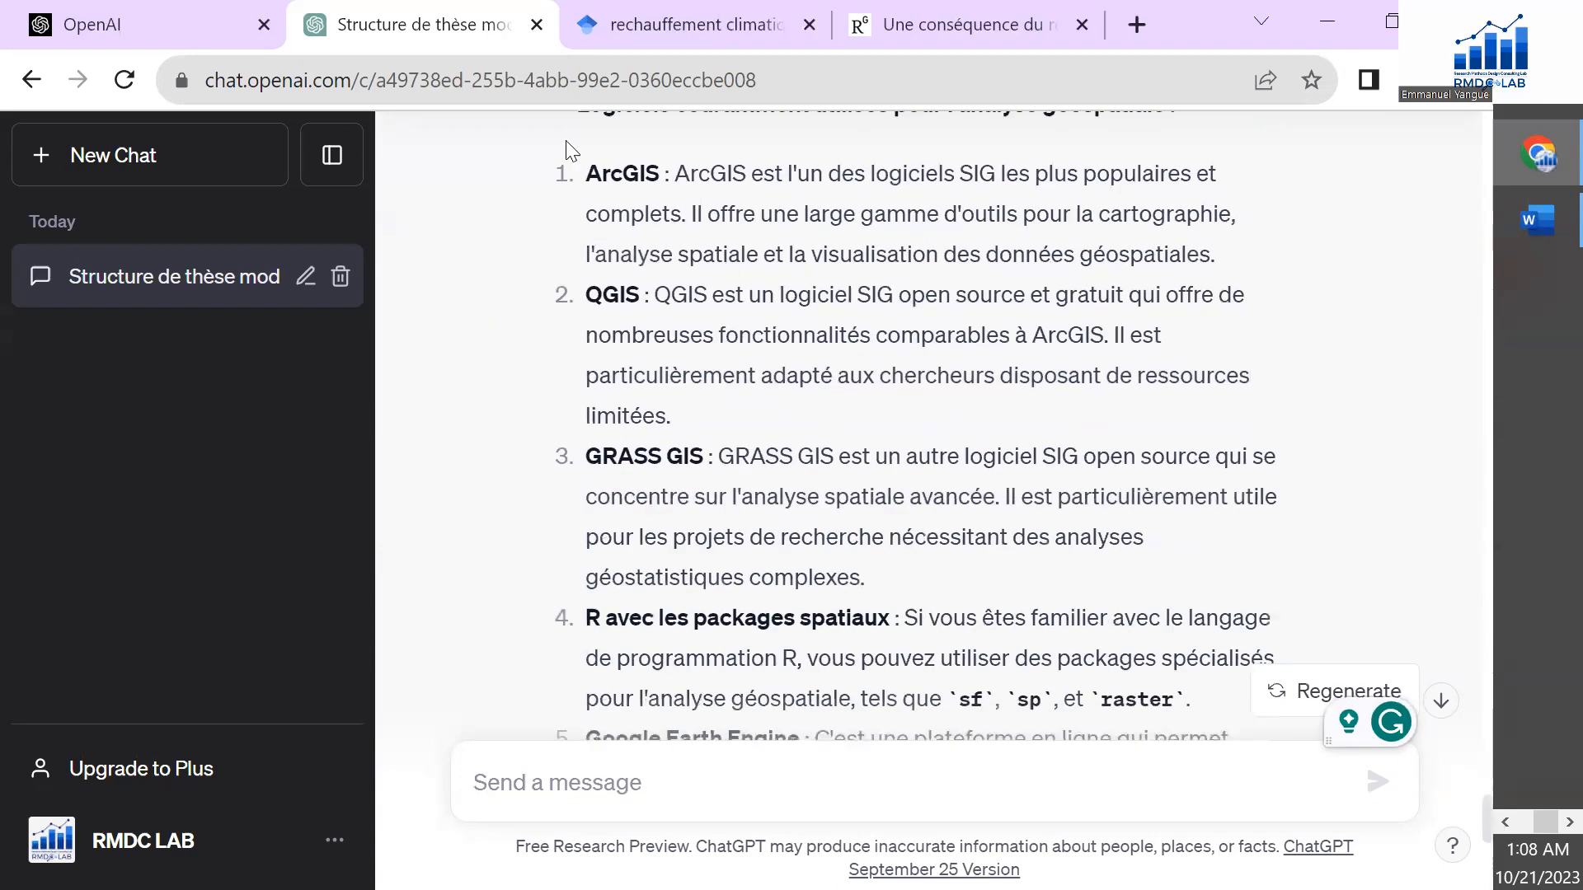
left_click_drag(593, 179, 807, 507)
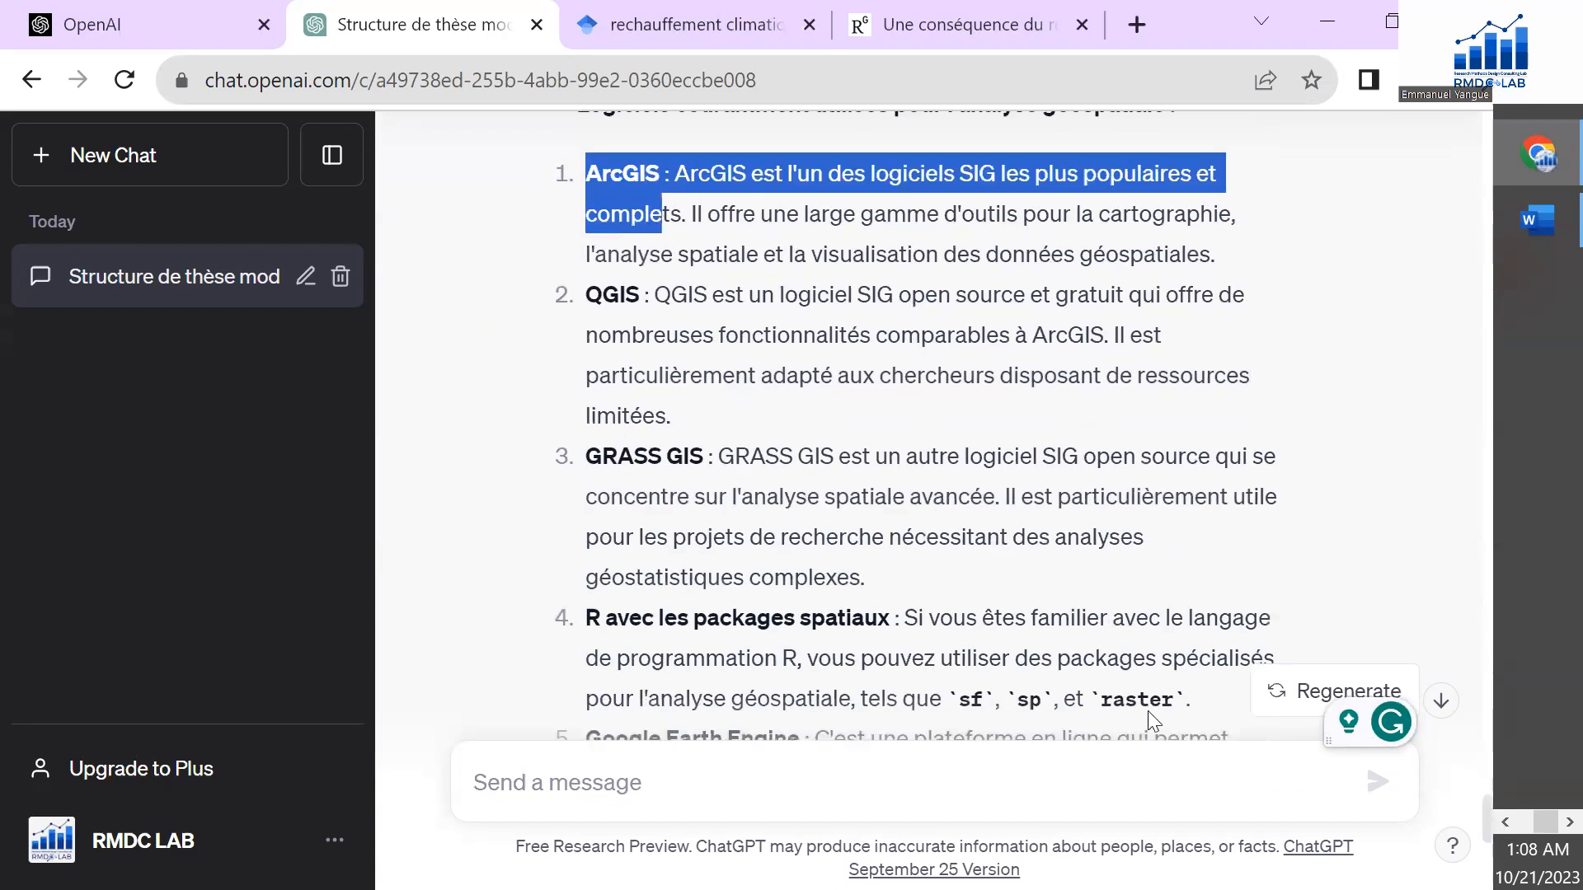
left_click_drag(592, 620, 940, 626)
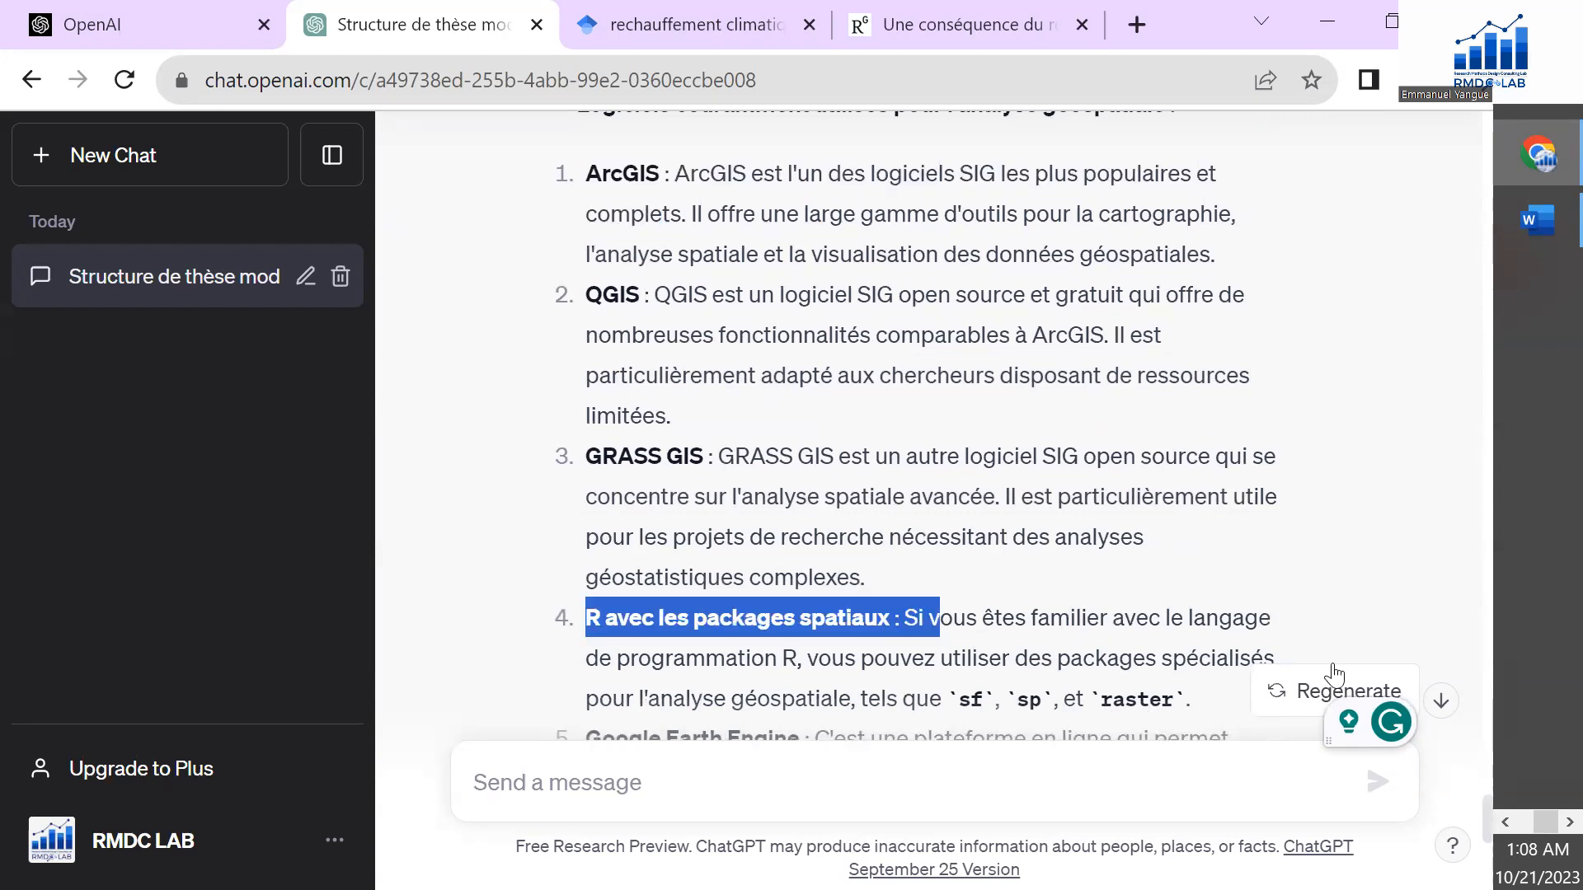
scroll(1491, 819, "down", 5)
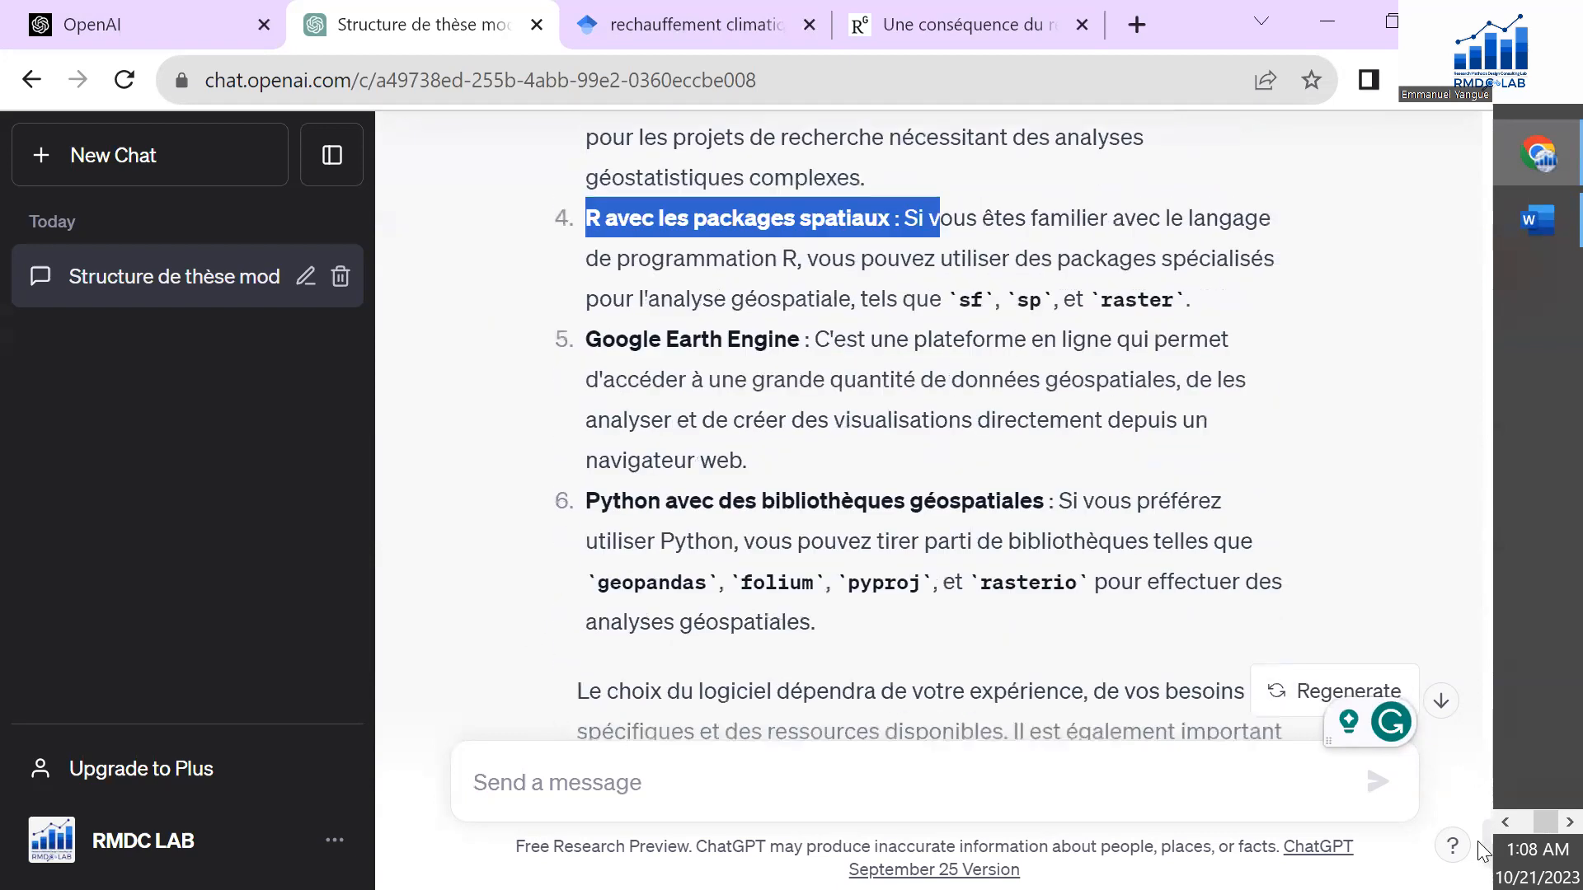
scroll(907, 495, "up", 1)
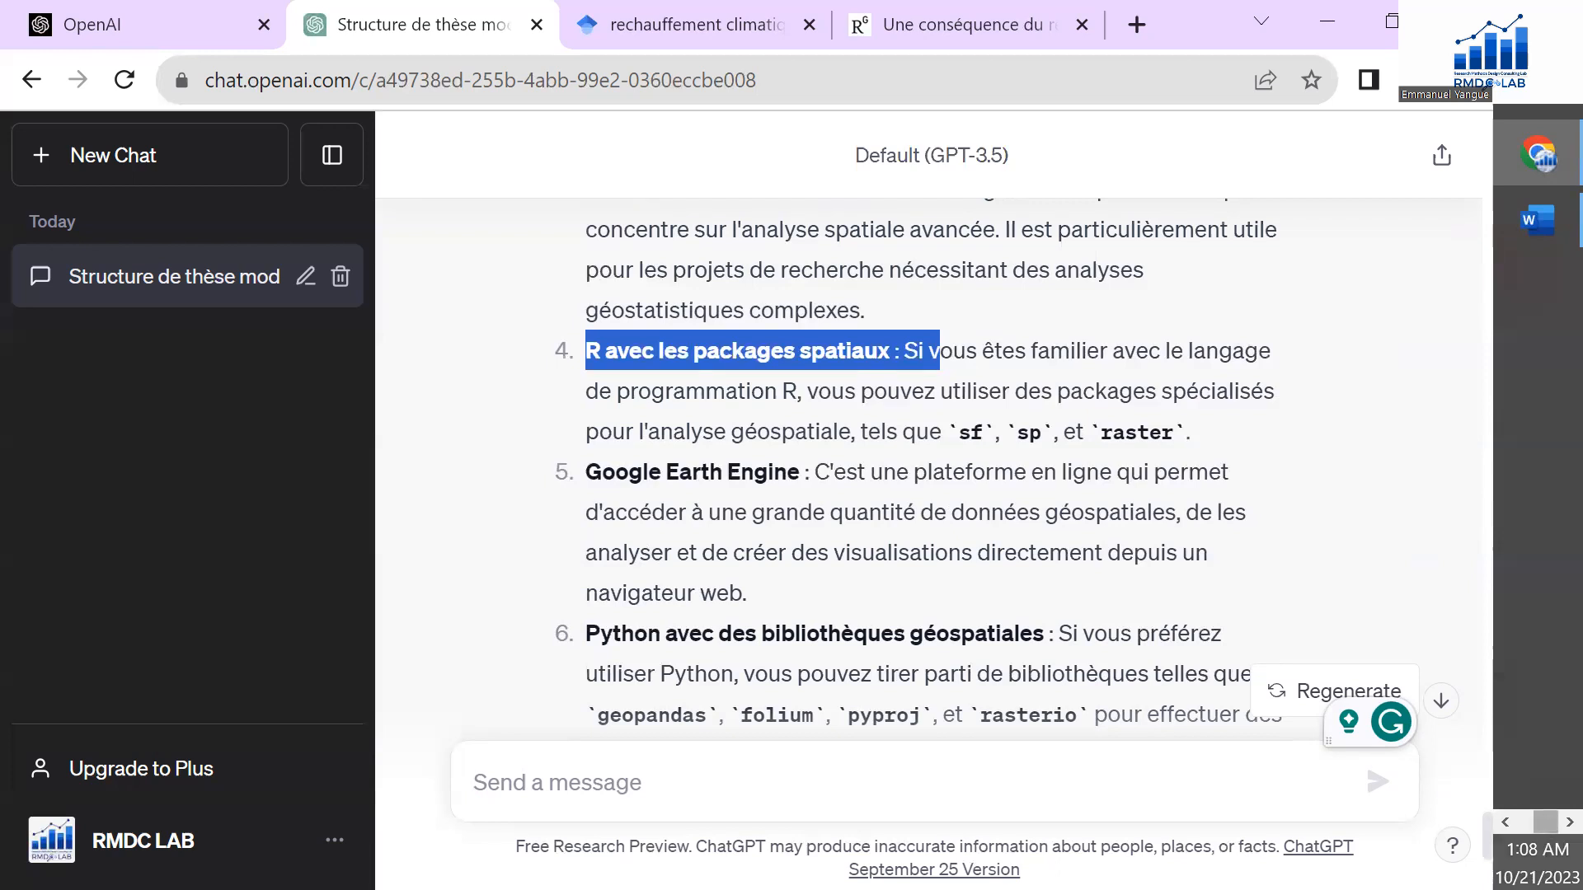
Step: Copy the whole generated "Résumé" from earlier in the conversation and paste it into a new message
left_click_drag(1486, 834, 1493, 351)
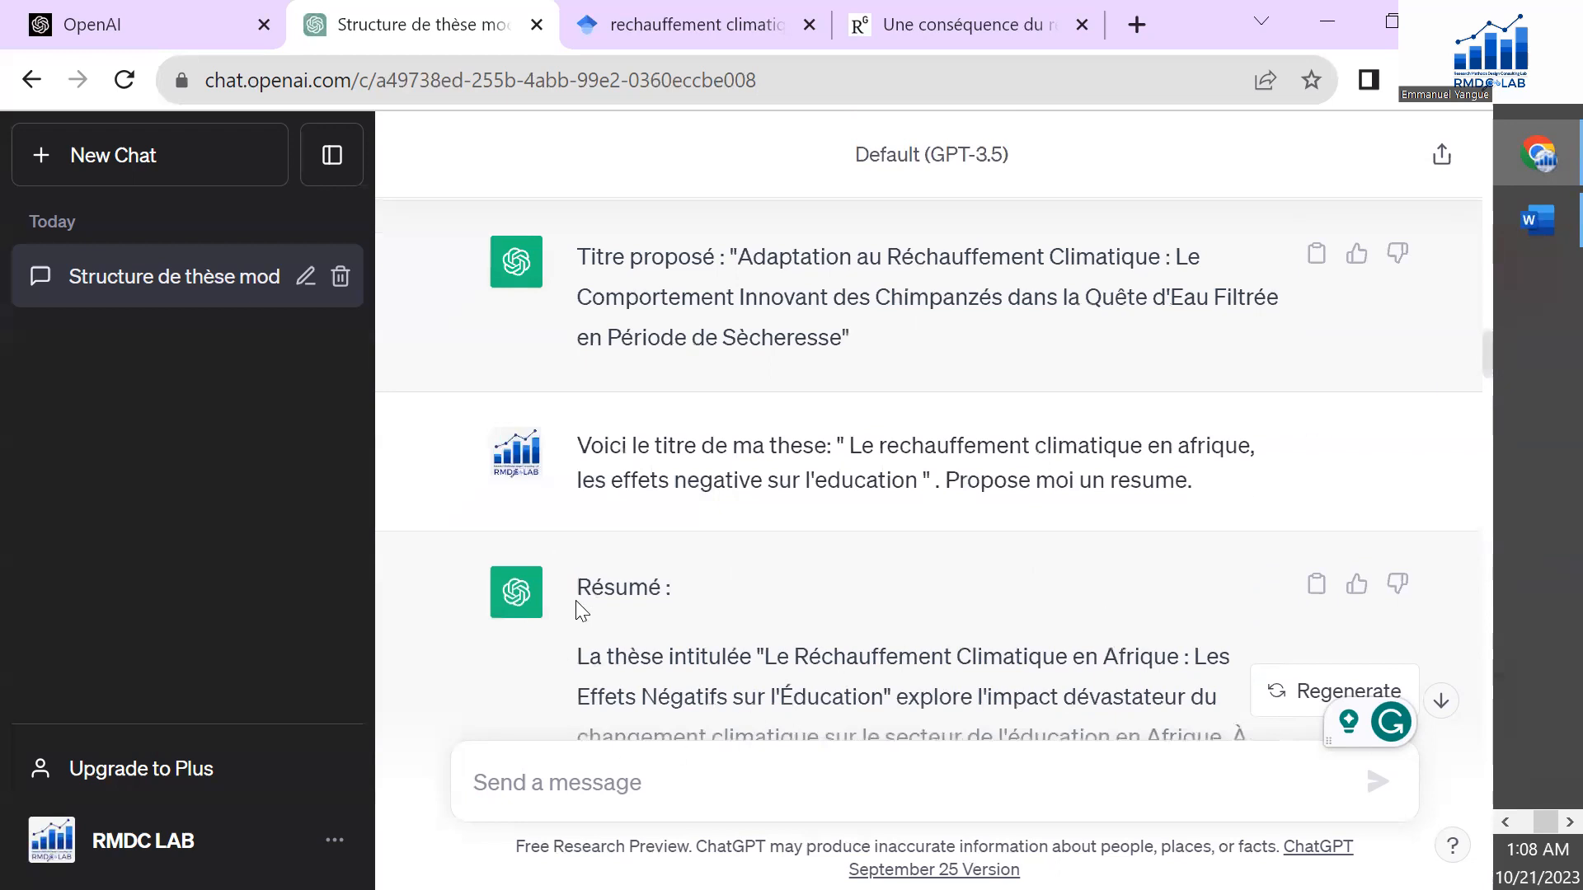
left_click_drag(585, 586, 956, 549)
left_click_drag(1016, 853, 1292, 395)
left_click(610, 798)
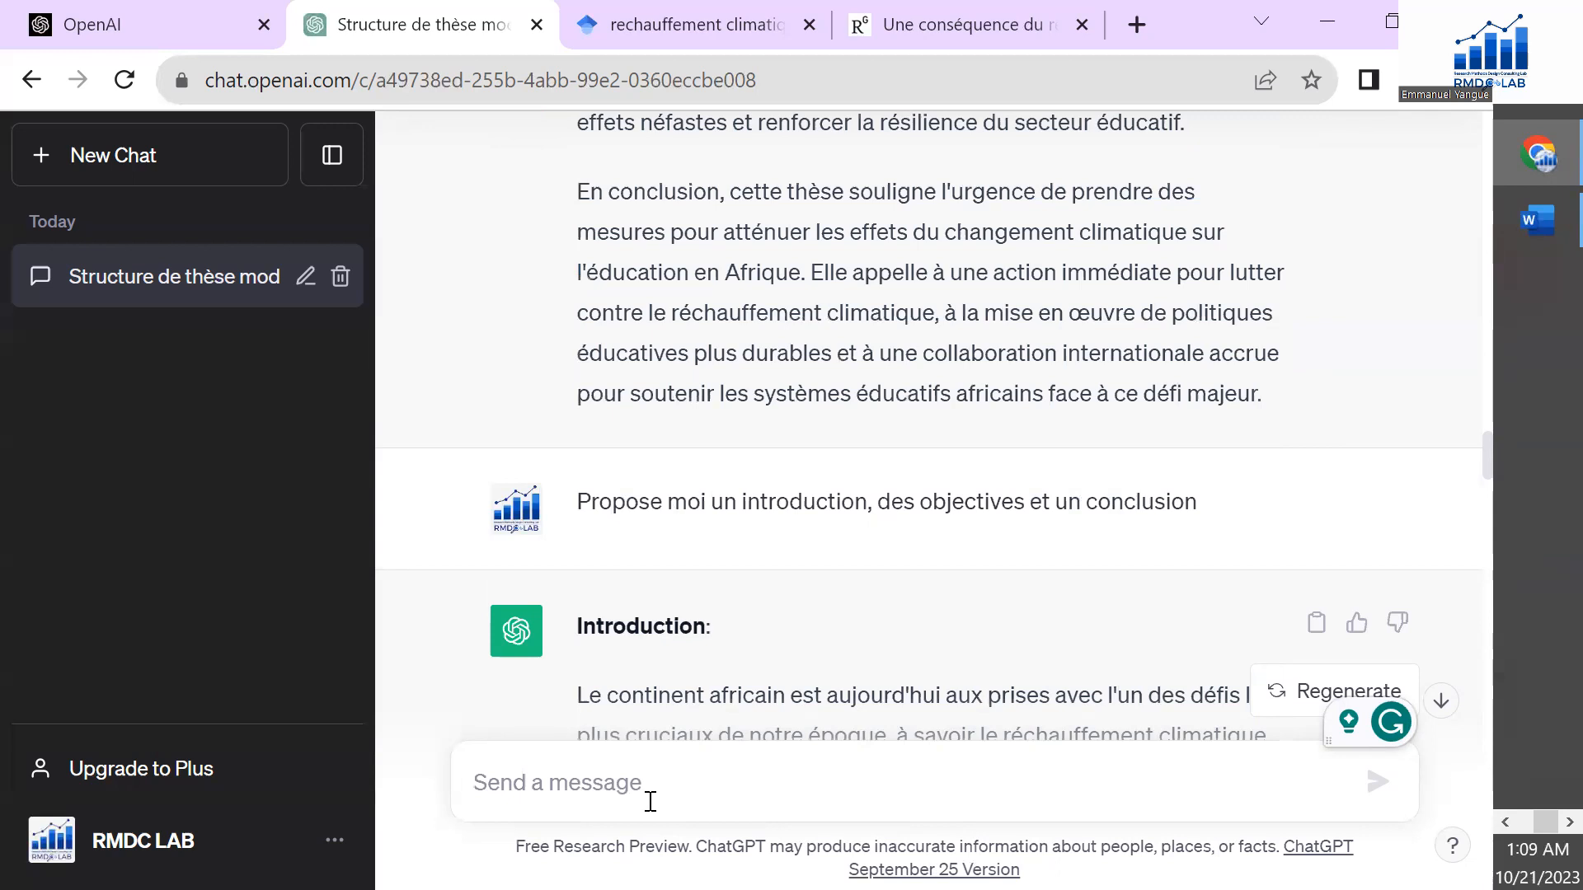
key("ctrl+v")
scroll(1410, 764, "up", 3)
scroll(804, 595, "up", 5)
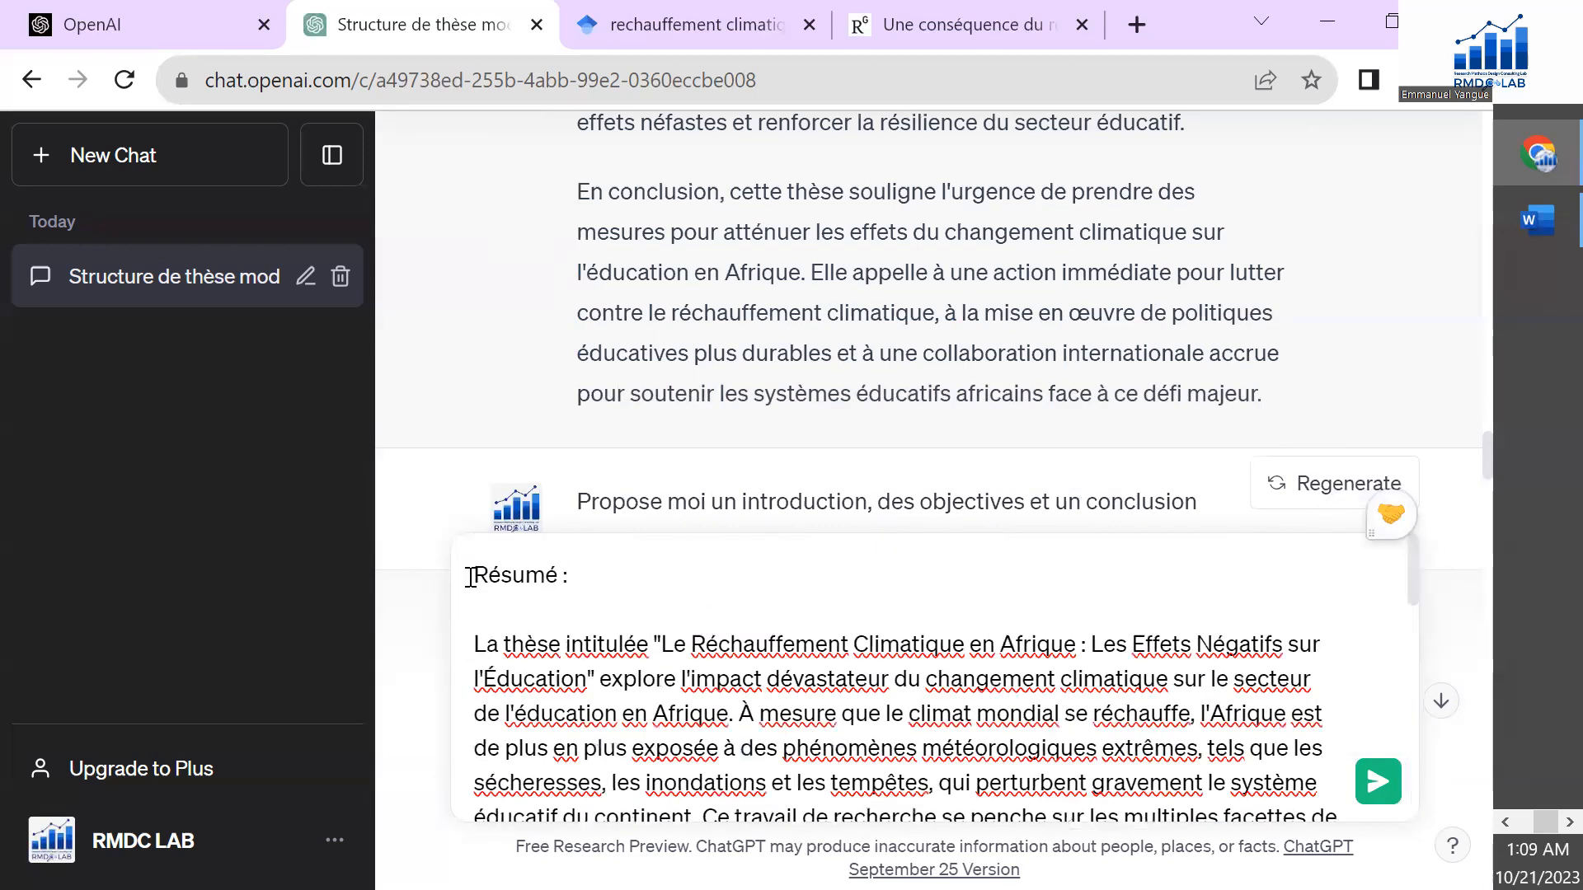
Step: Insert "En se basant sur ce resume qui est un peu trop long, tu" in front of the pasted "Résumé" text
type("En se b")
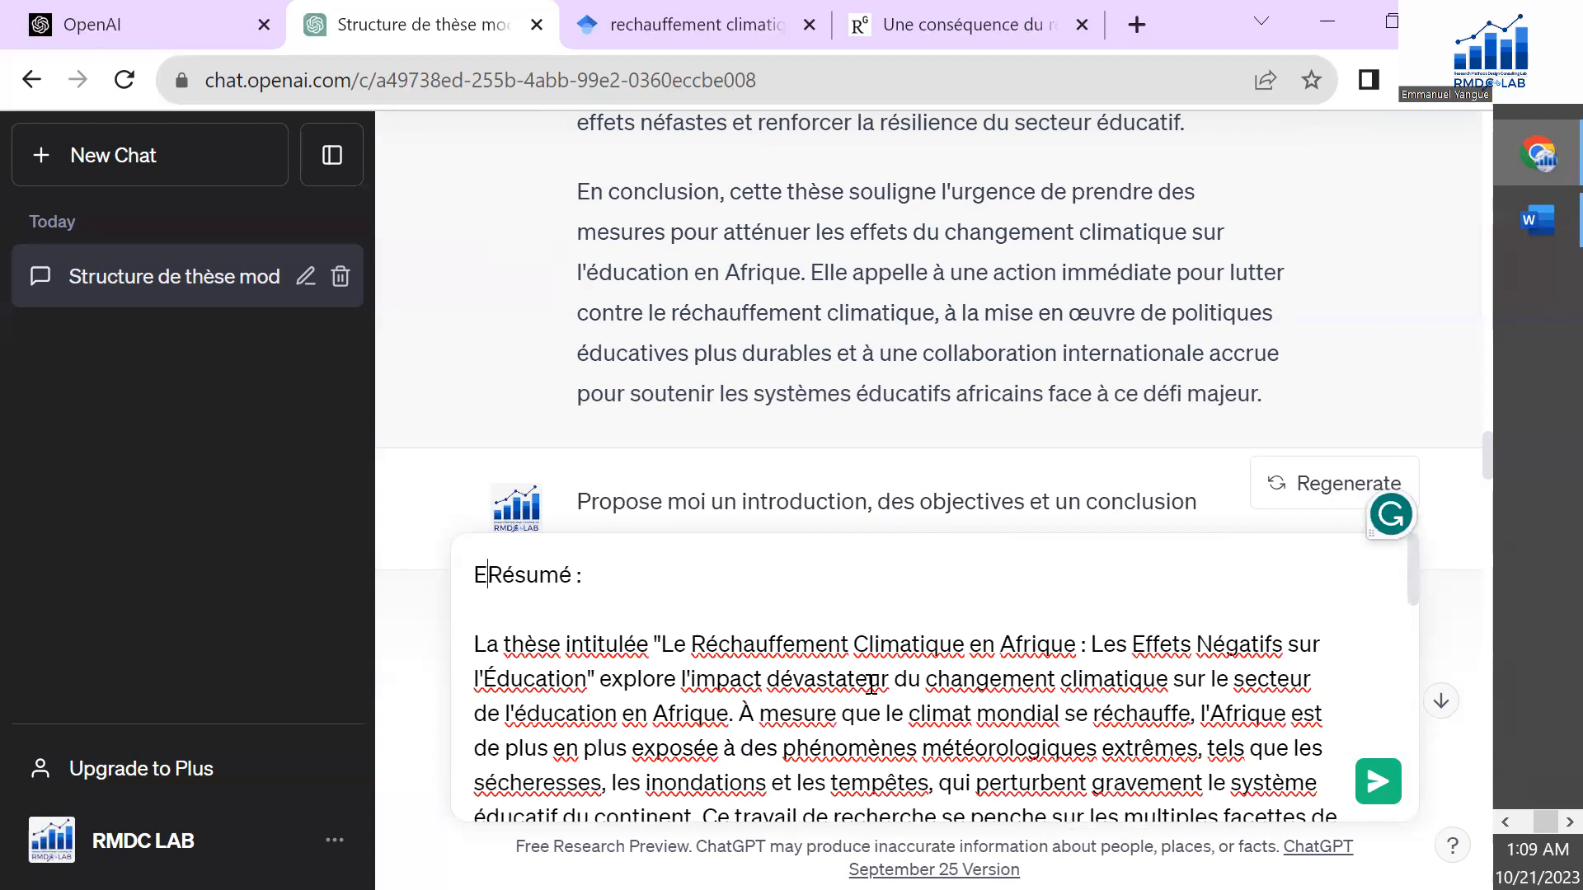
type("asant ")
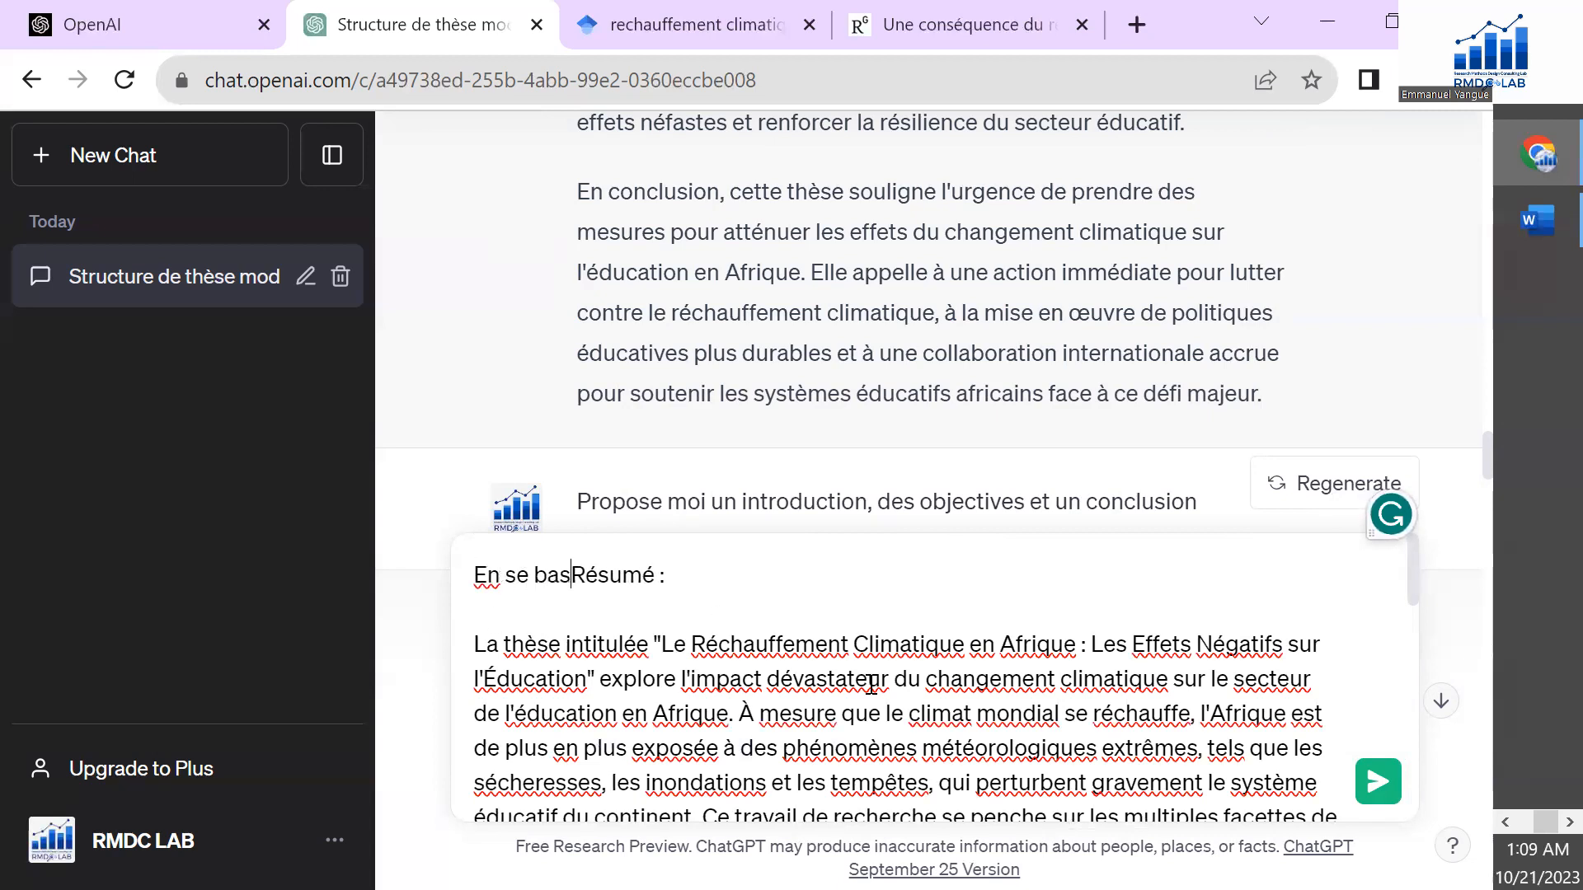
type("sur ce ")
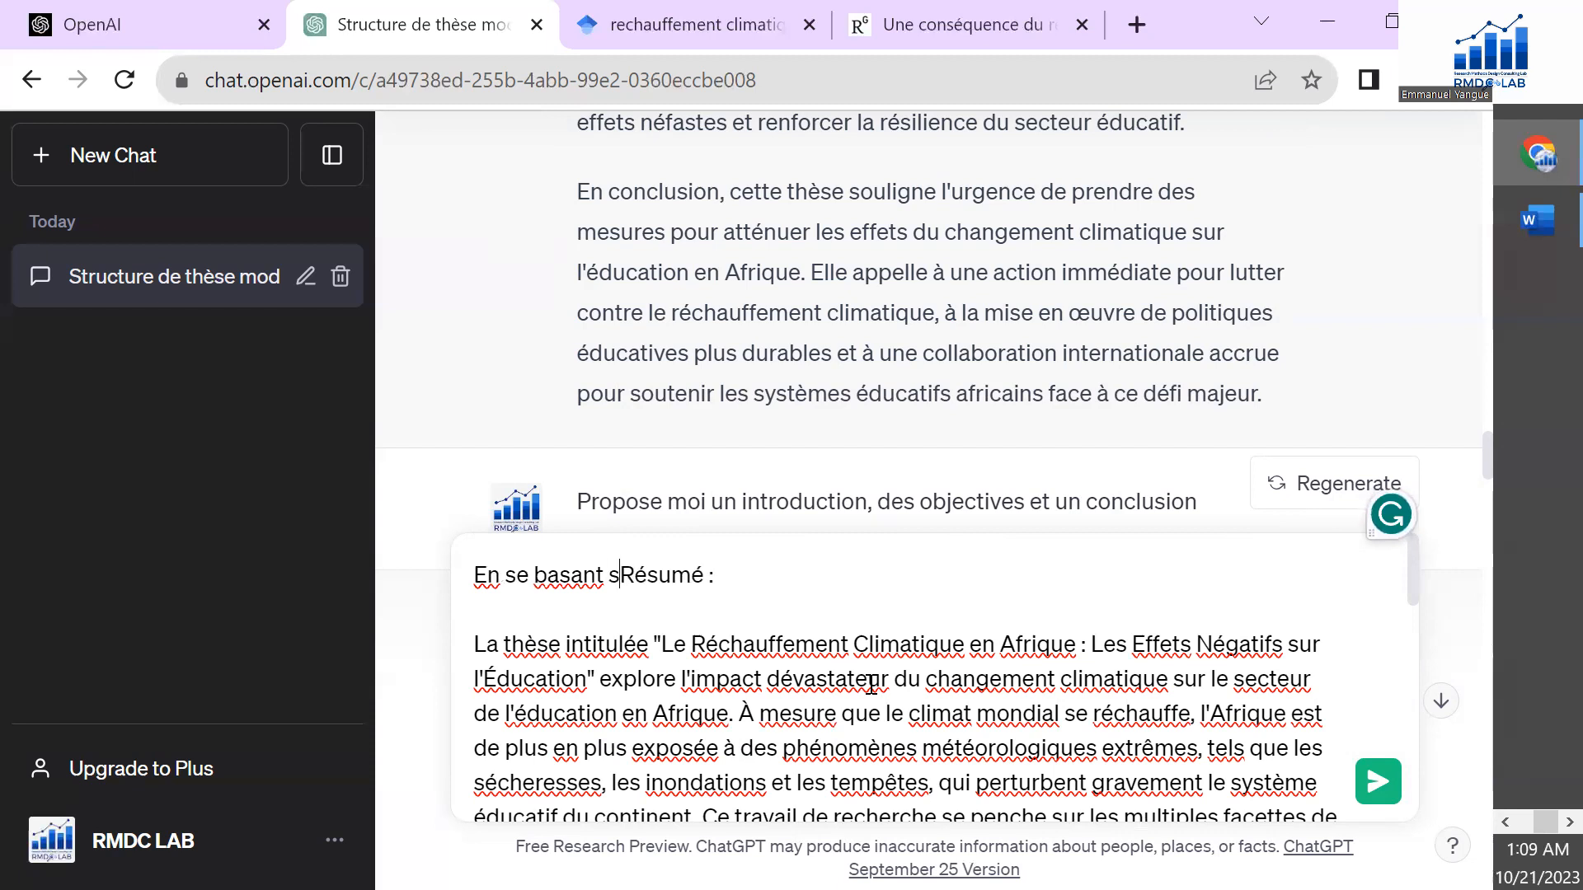
type("resume")
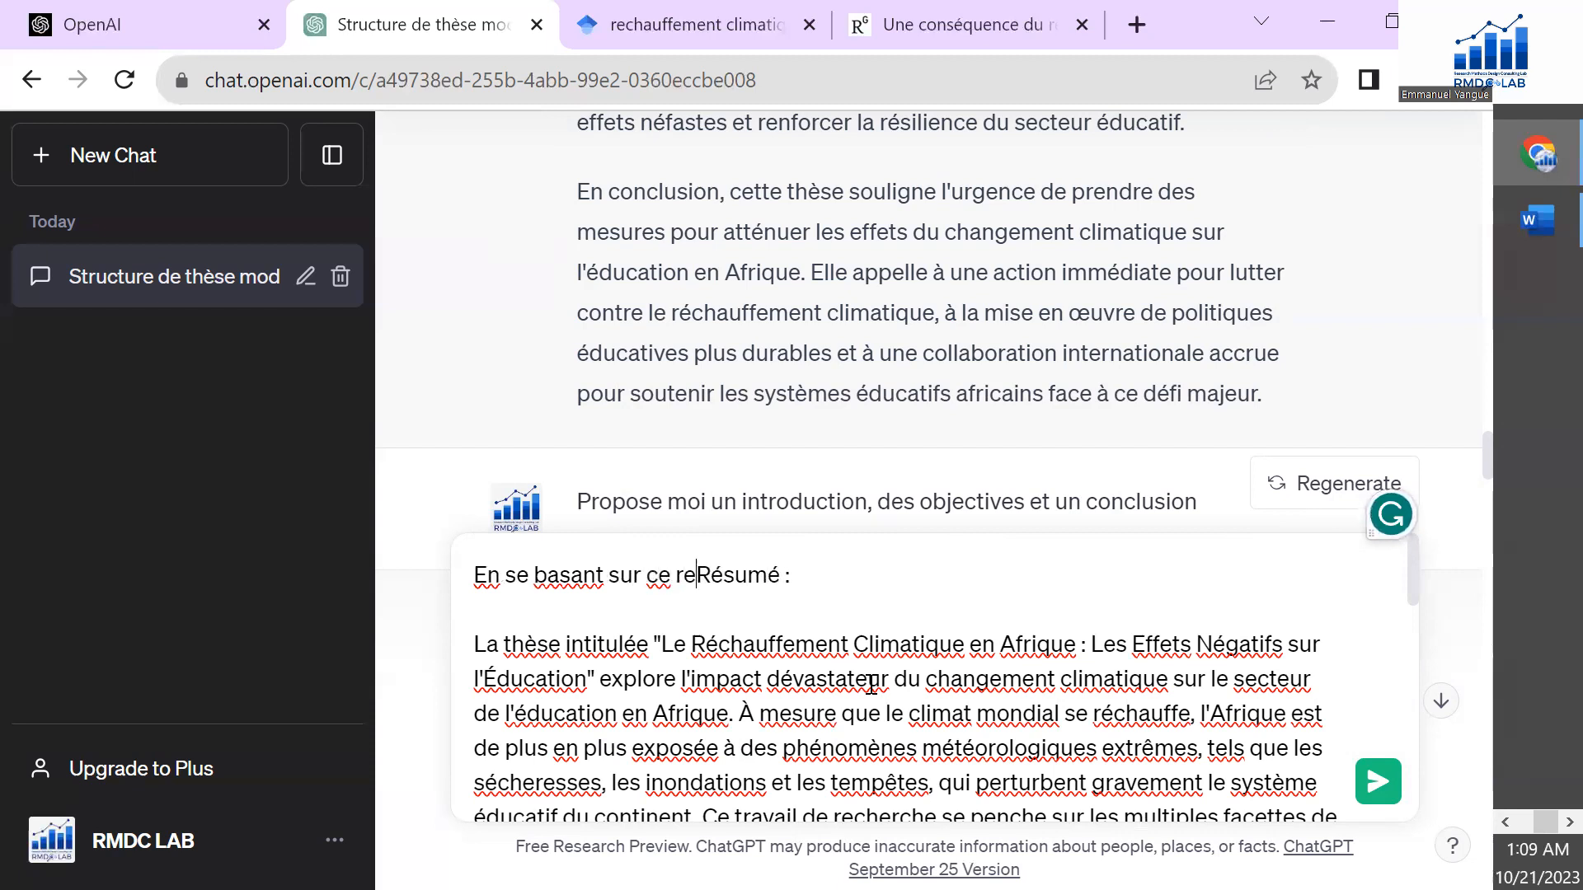
type(" qui es")
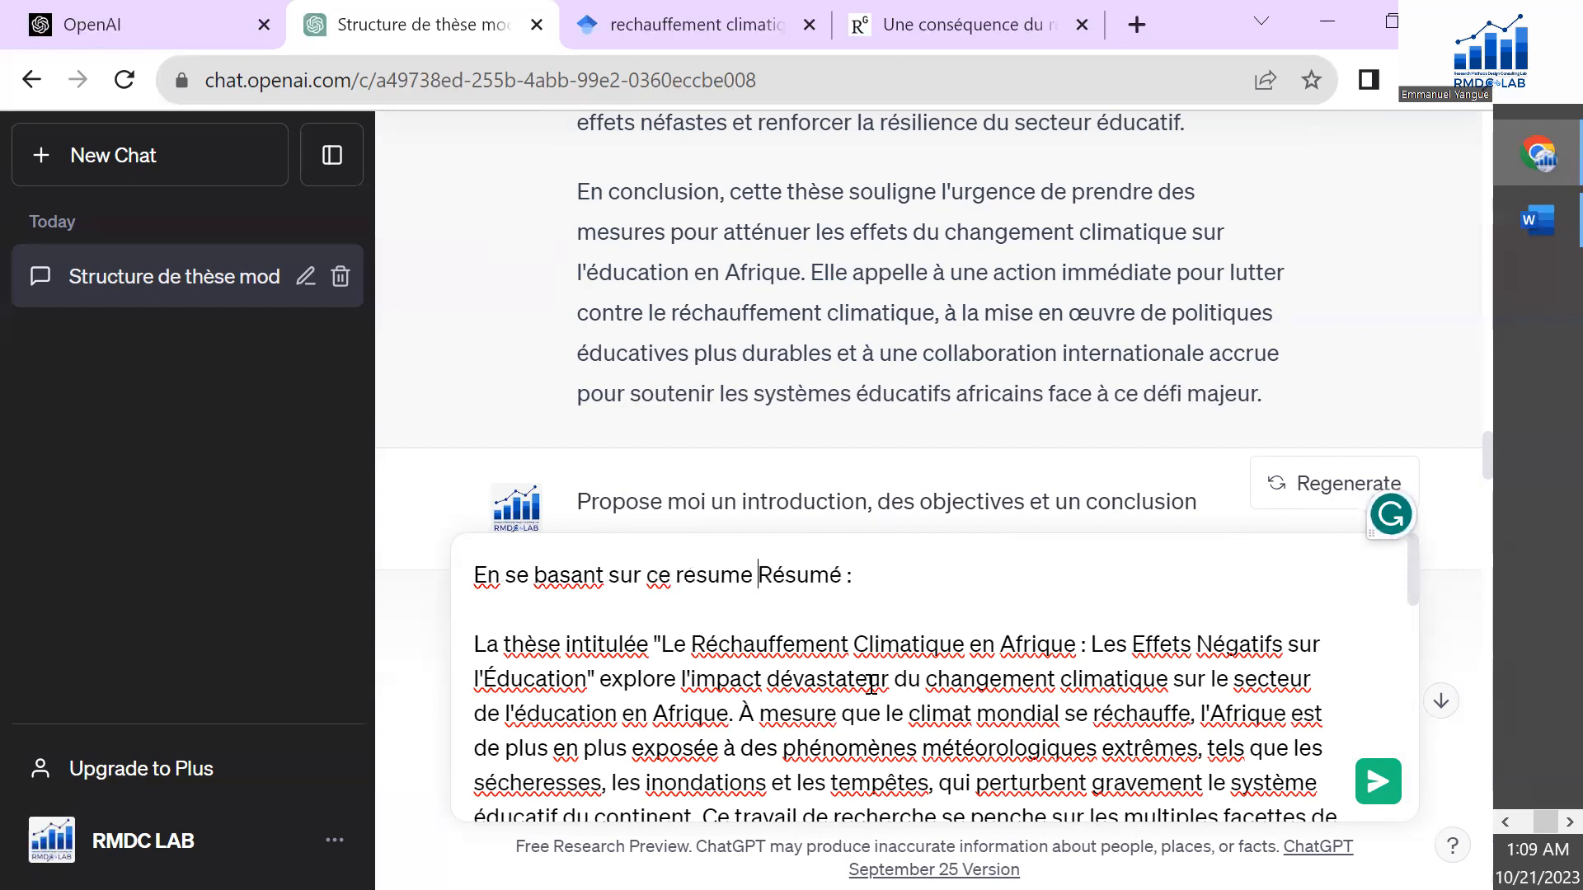
type("t un pe")
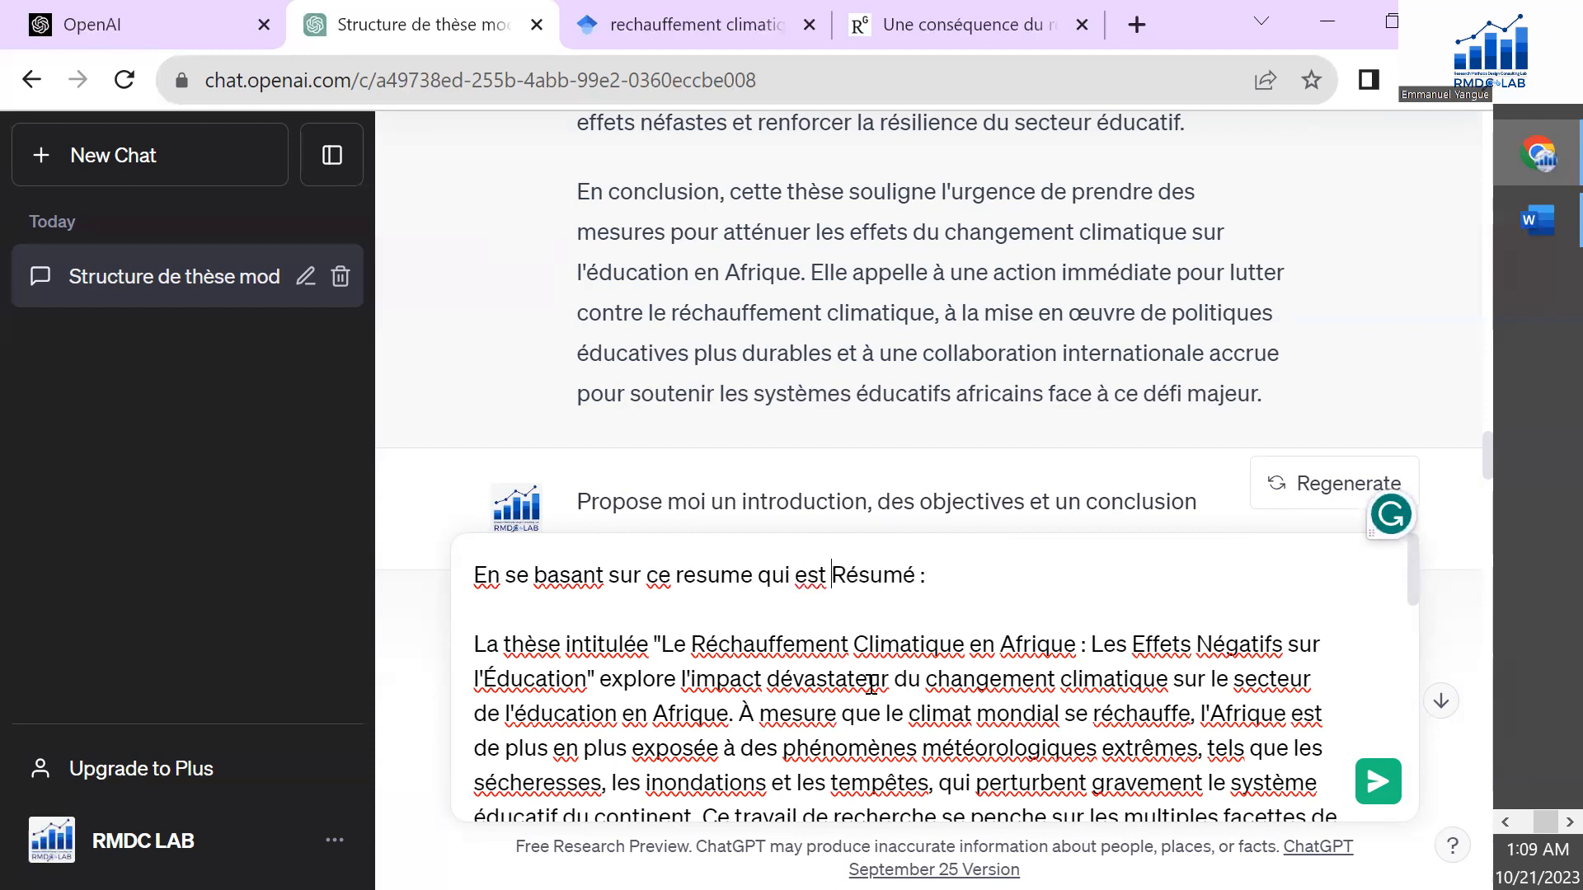
type("u ")
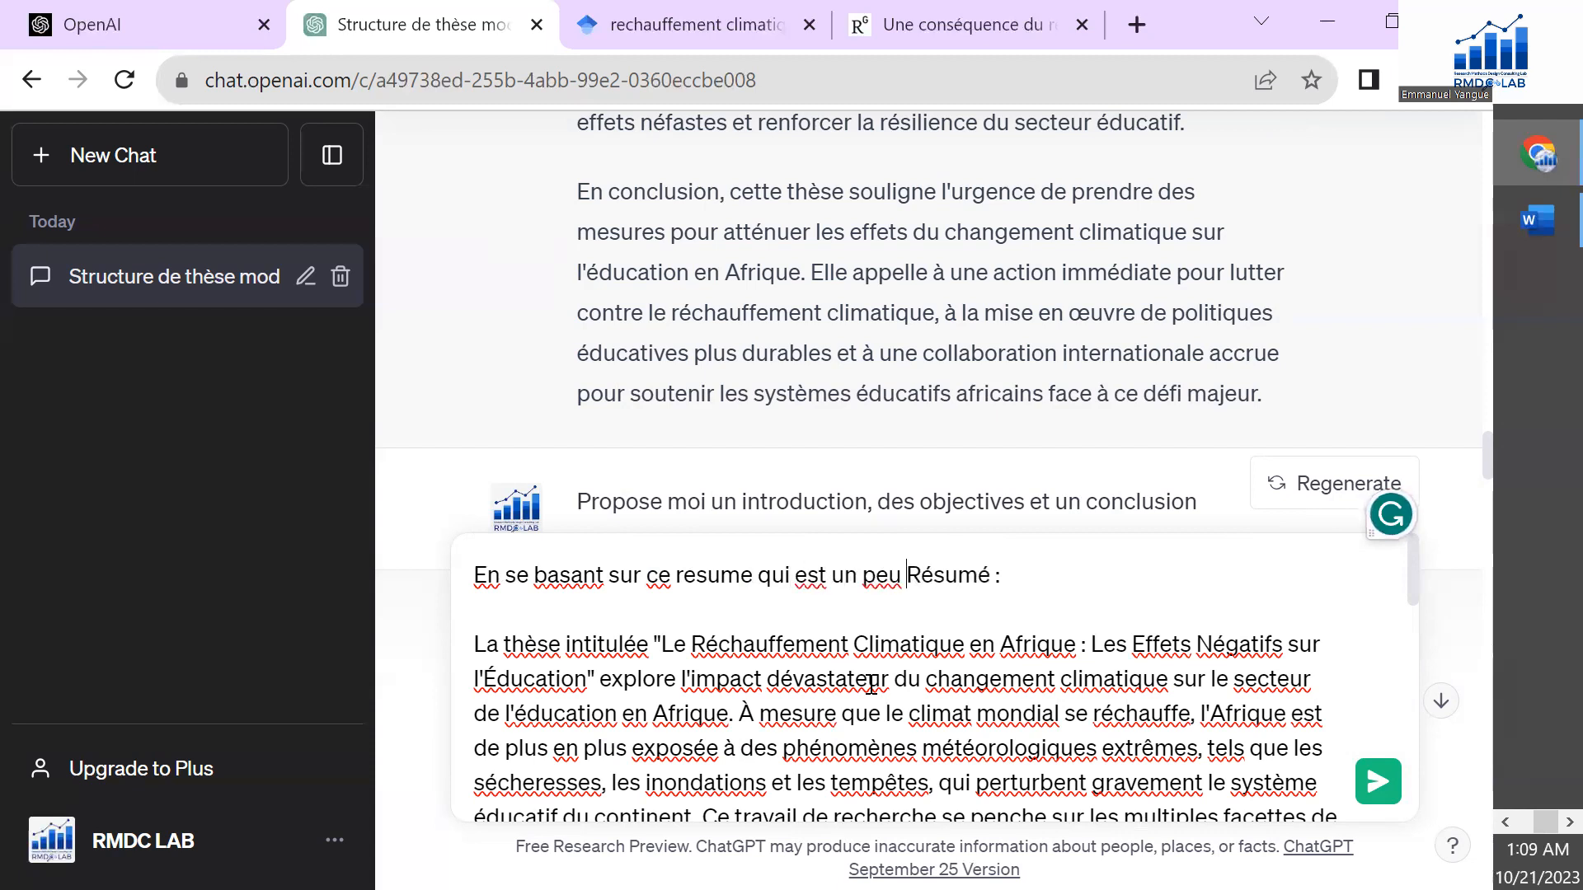
type("teop")
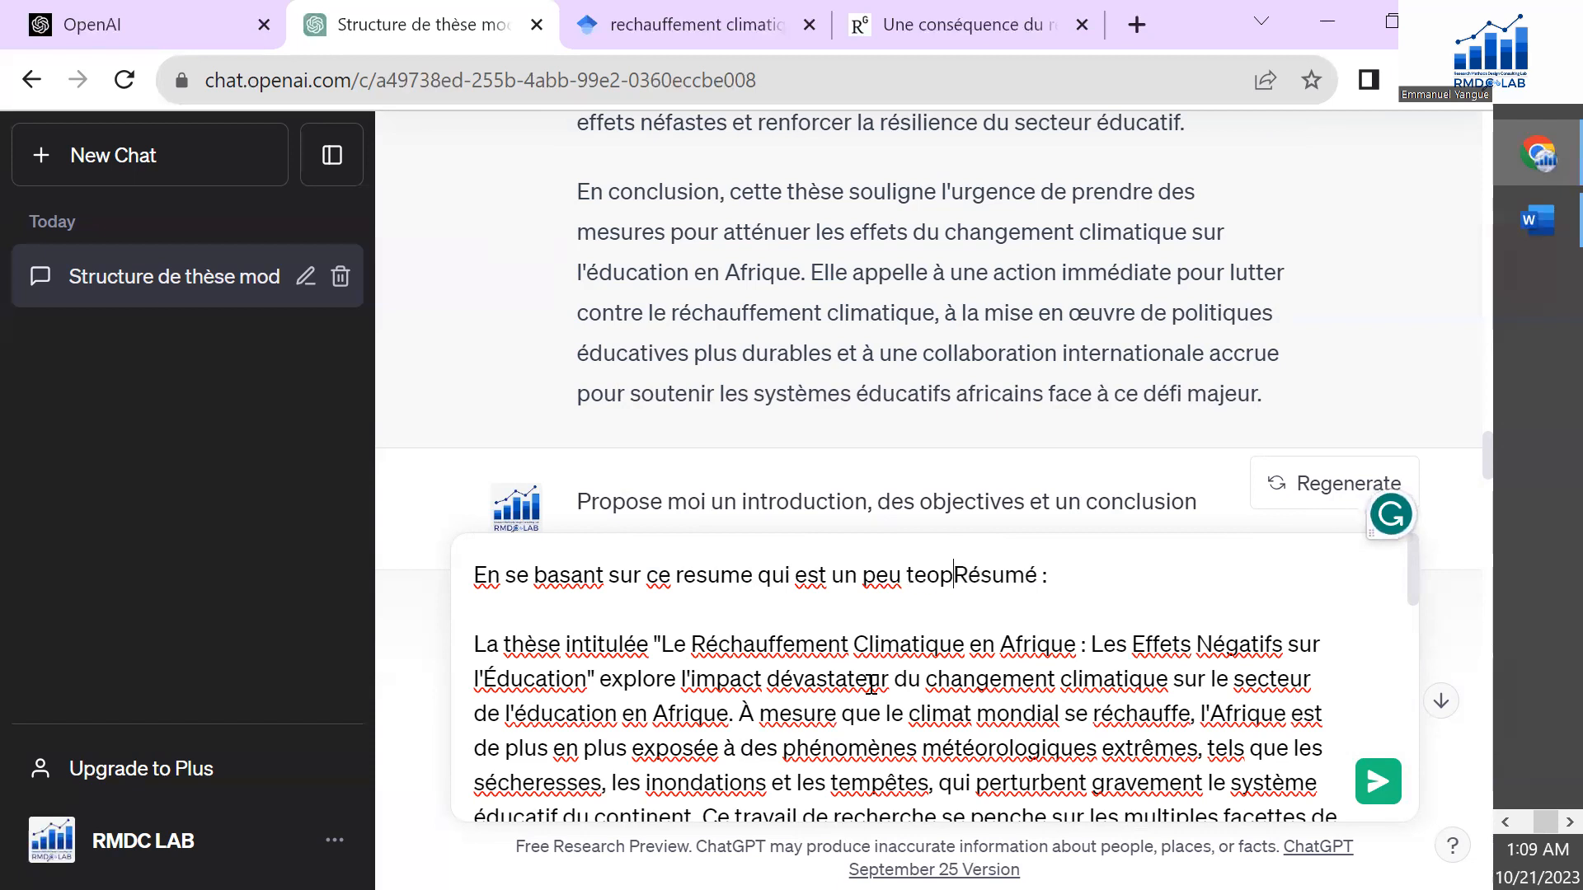
key("BackSpace")
key("BackSpace")
key("BackSpace")
type("rop lon")
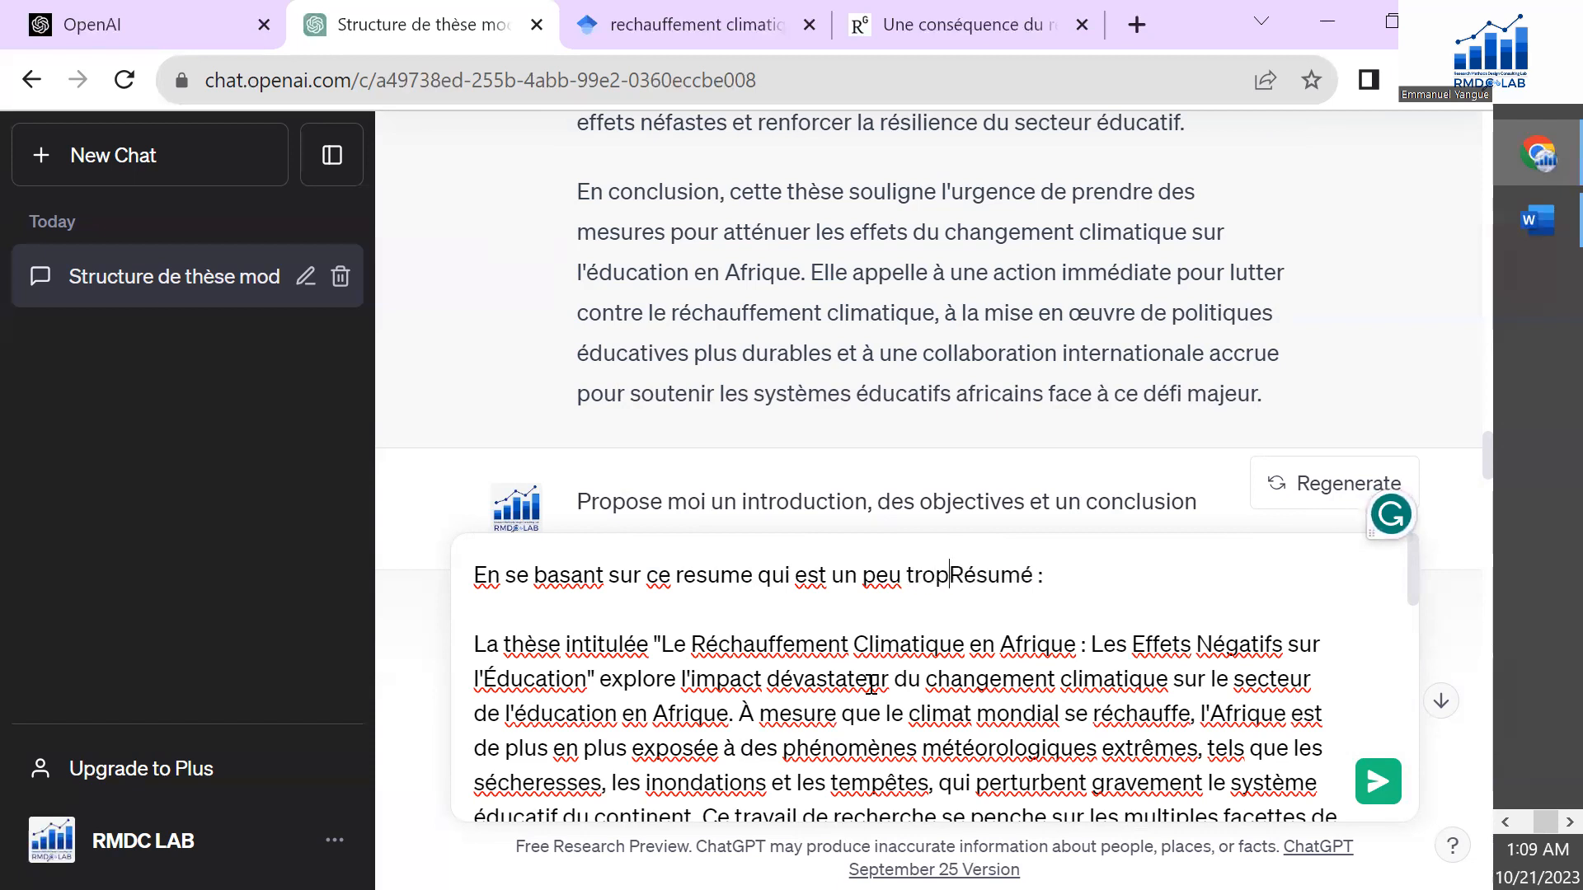
type("g, tu ")
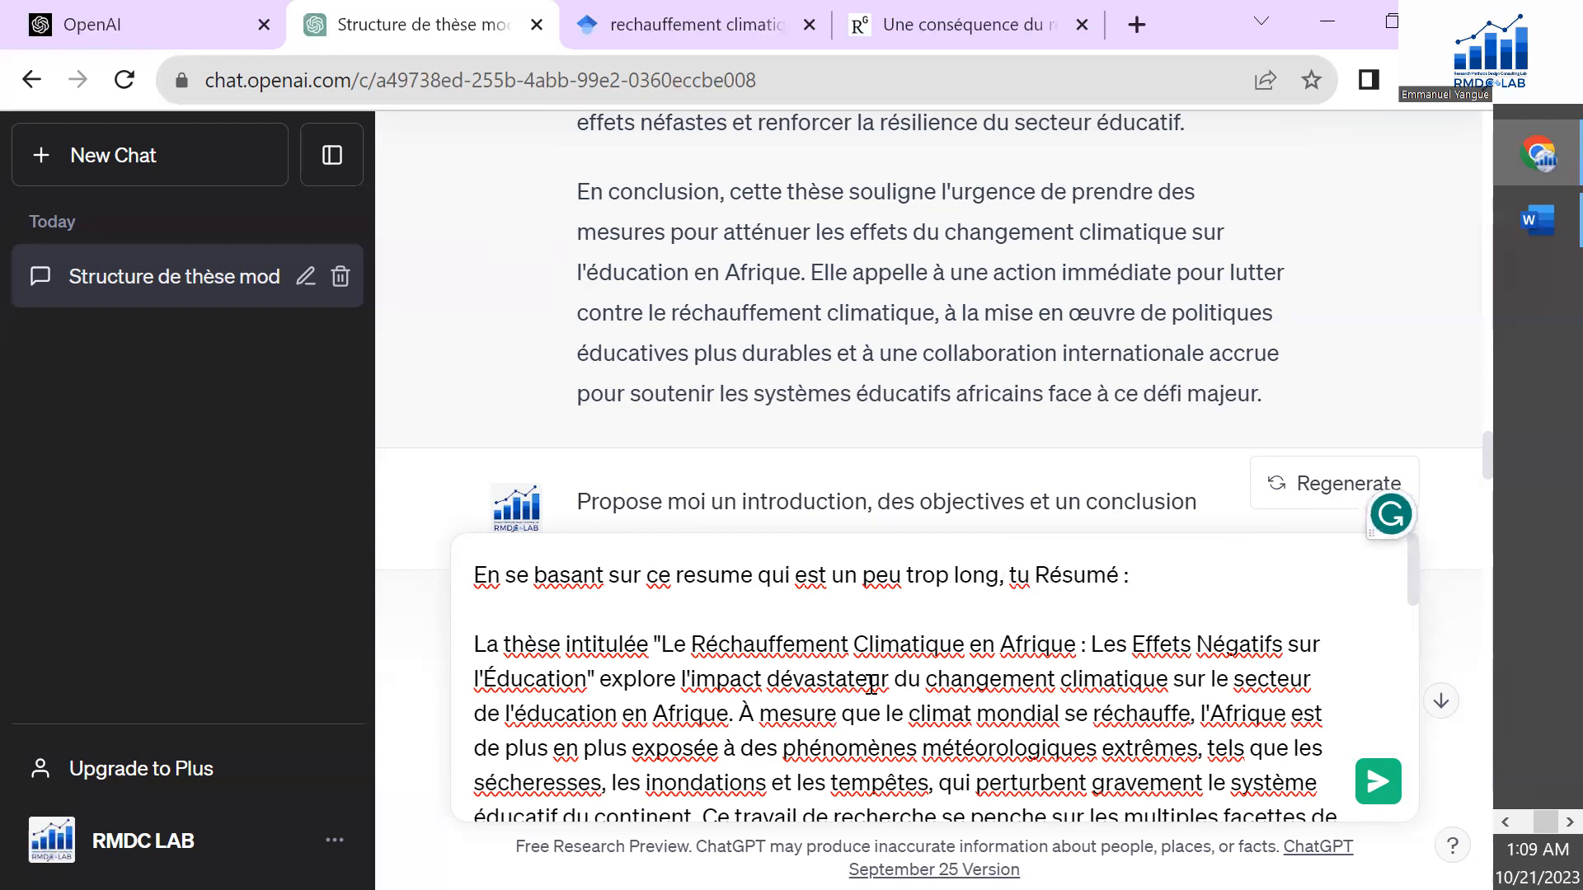
Step: Complete the instruction with "peux le resume en deux paragraphes:" ahead of the pasted abstract and send the message
type("peux le res")
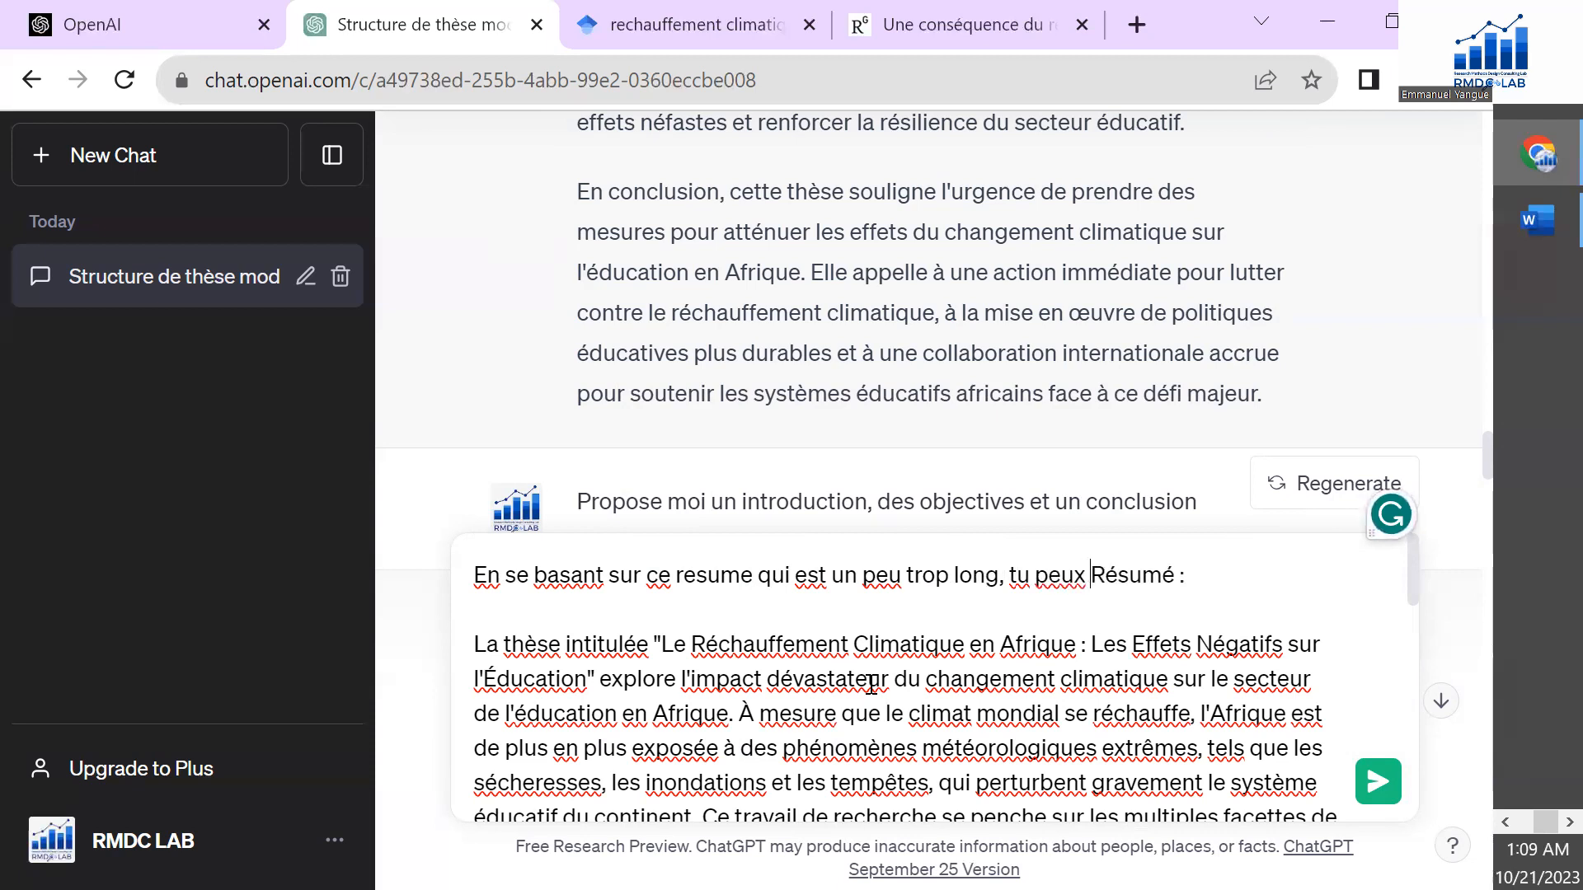
type("ume ")
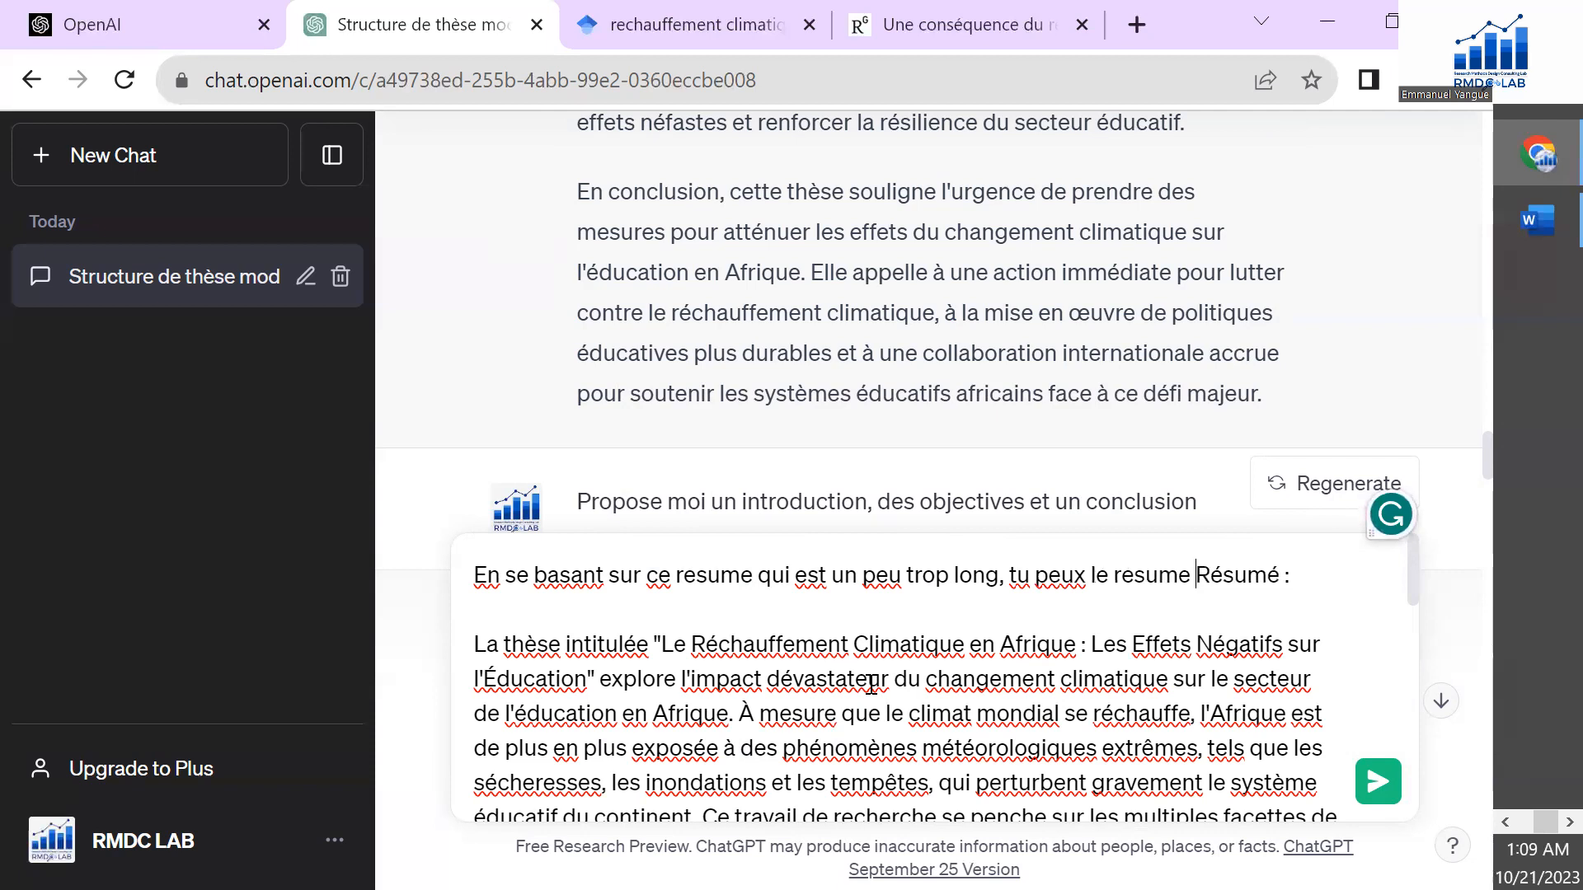
type("en deux ")
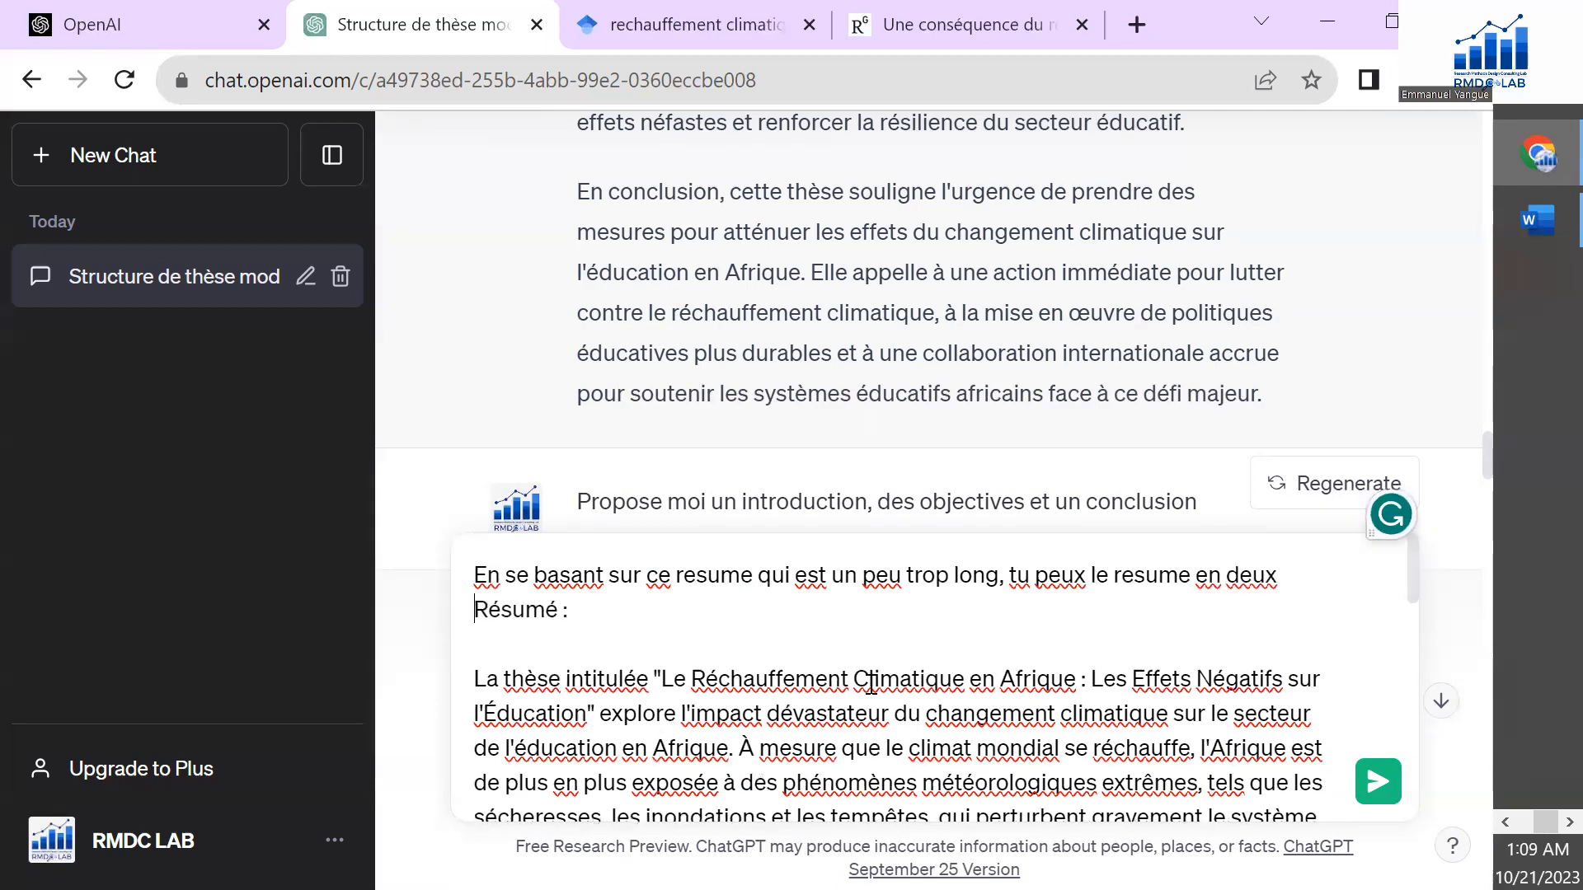
type("paragraph")
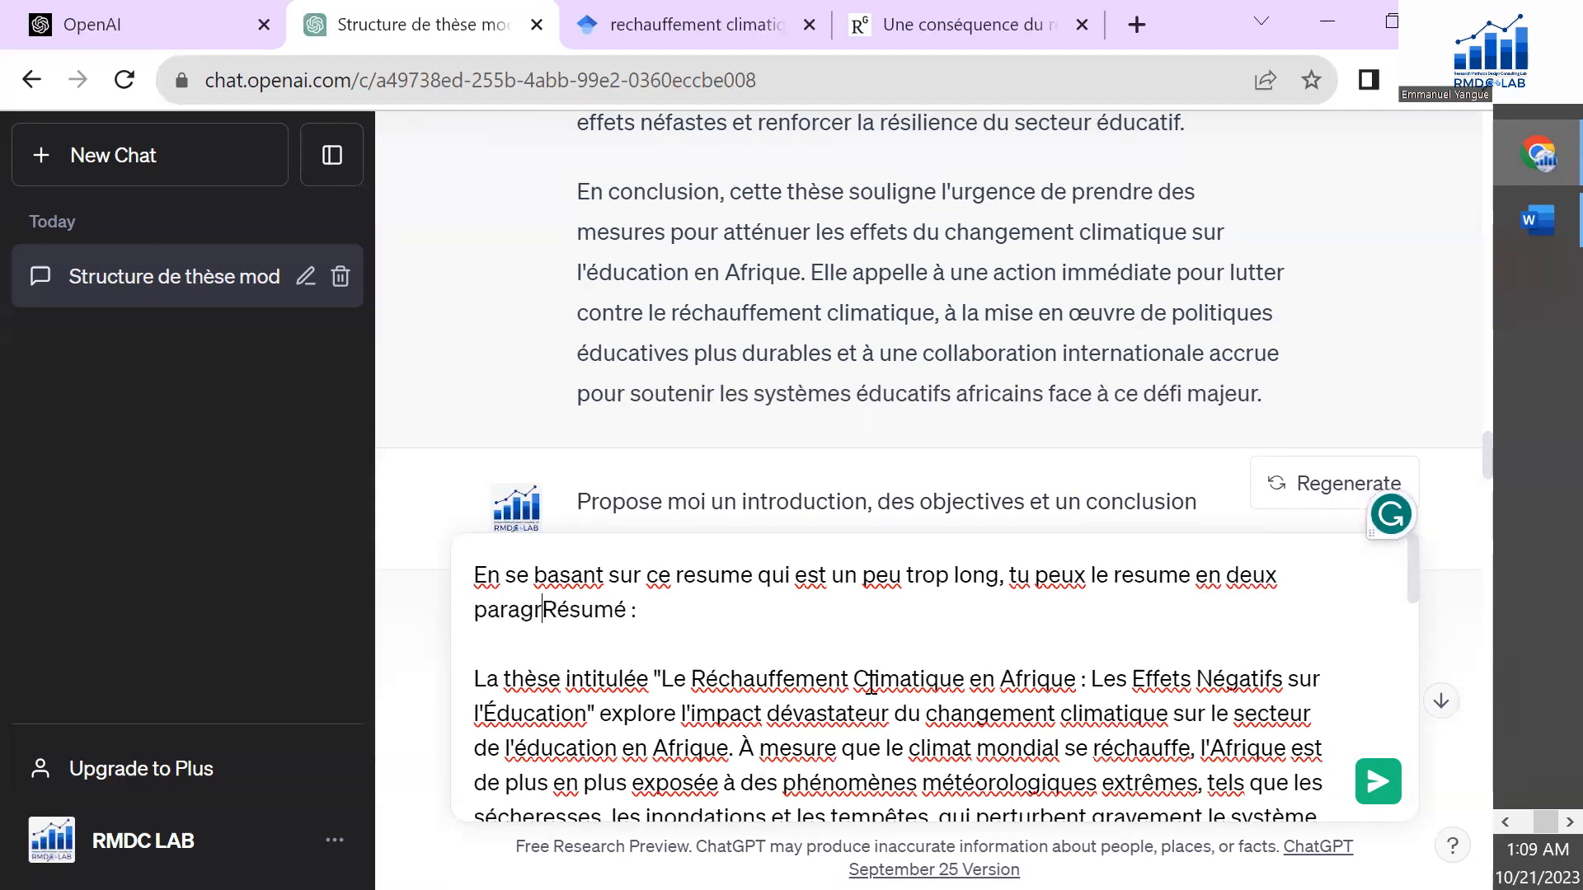
type("es")
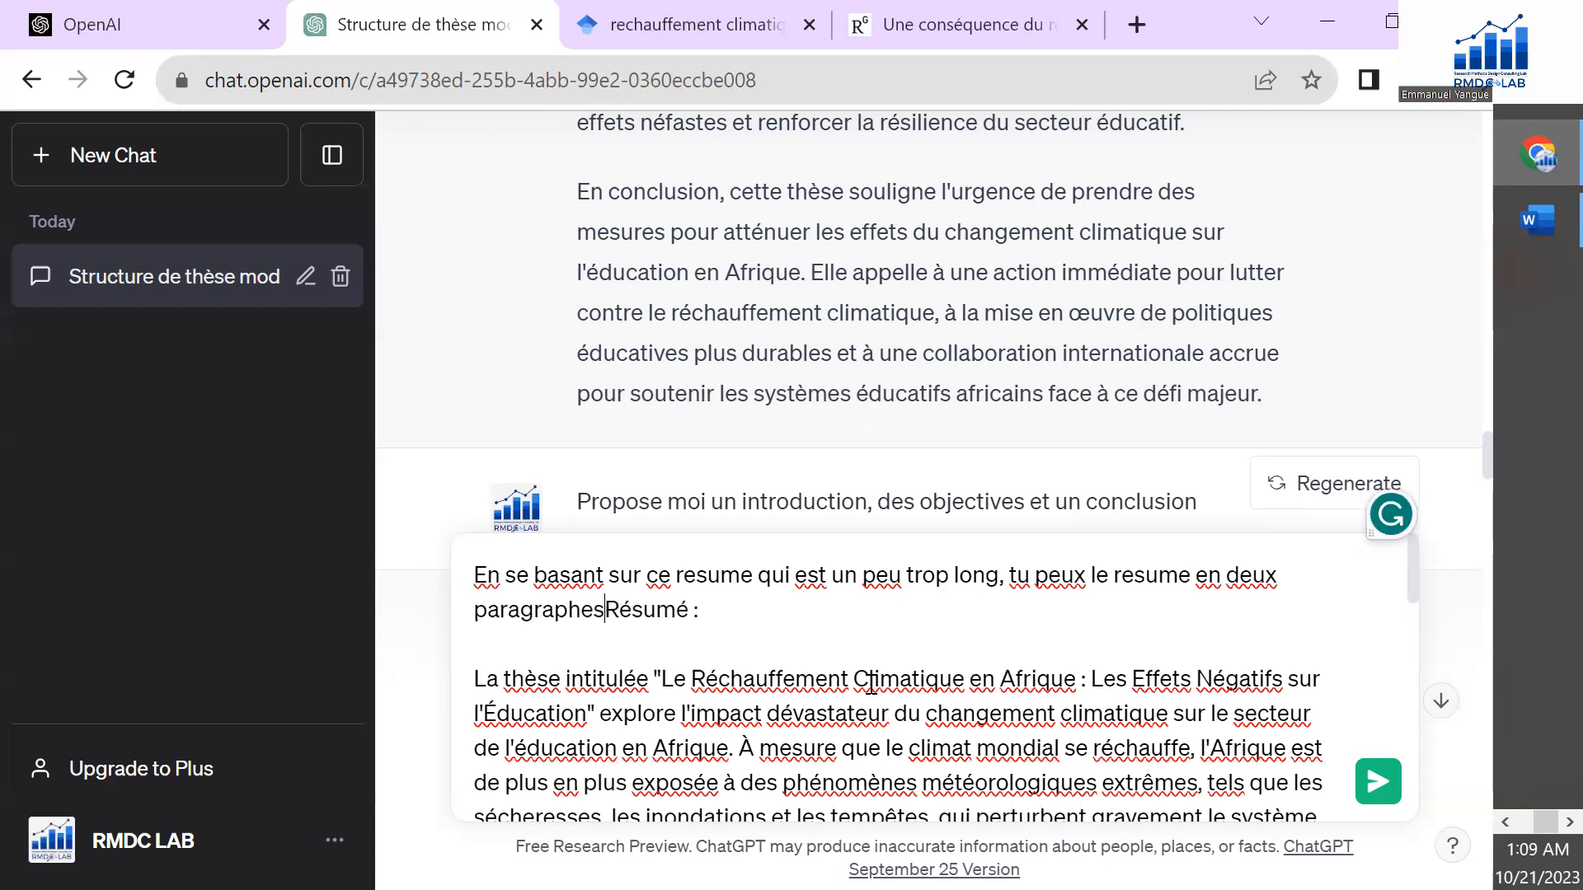
type(":")
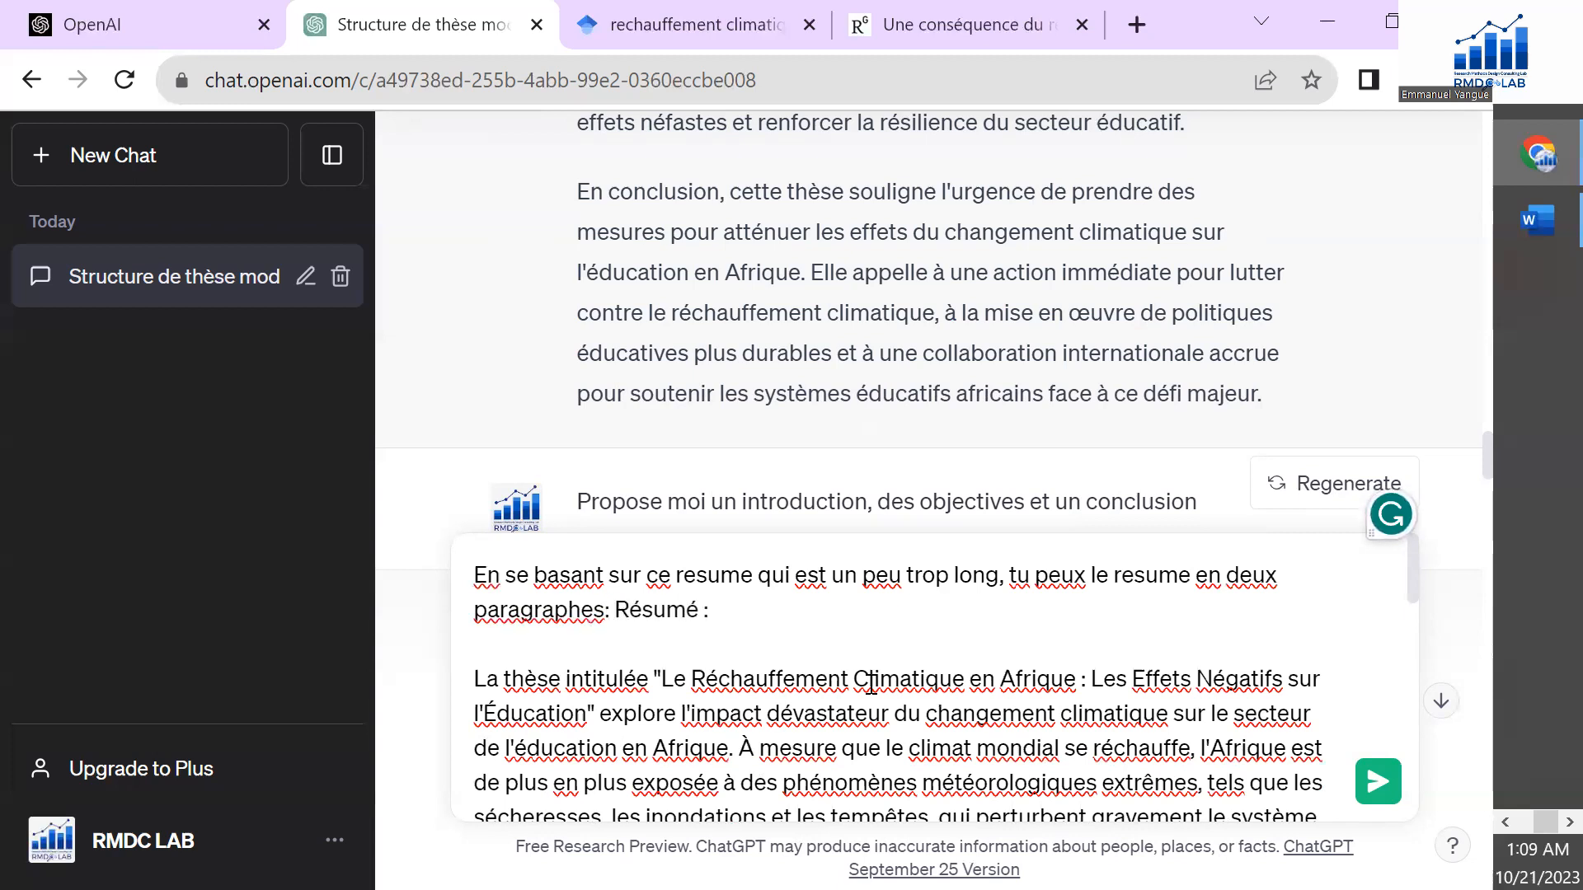
key("Return")
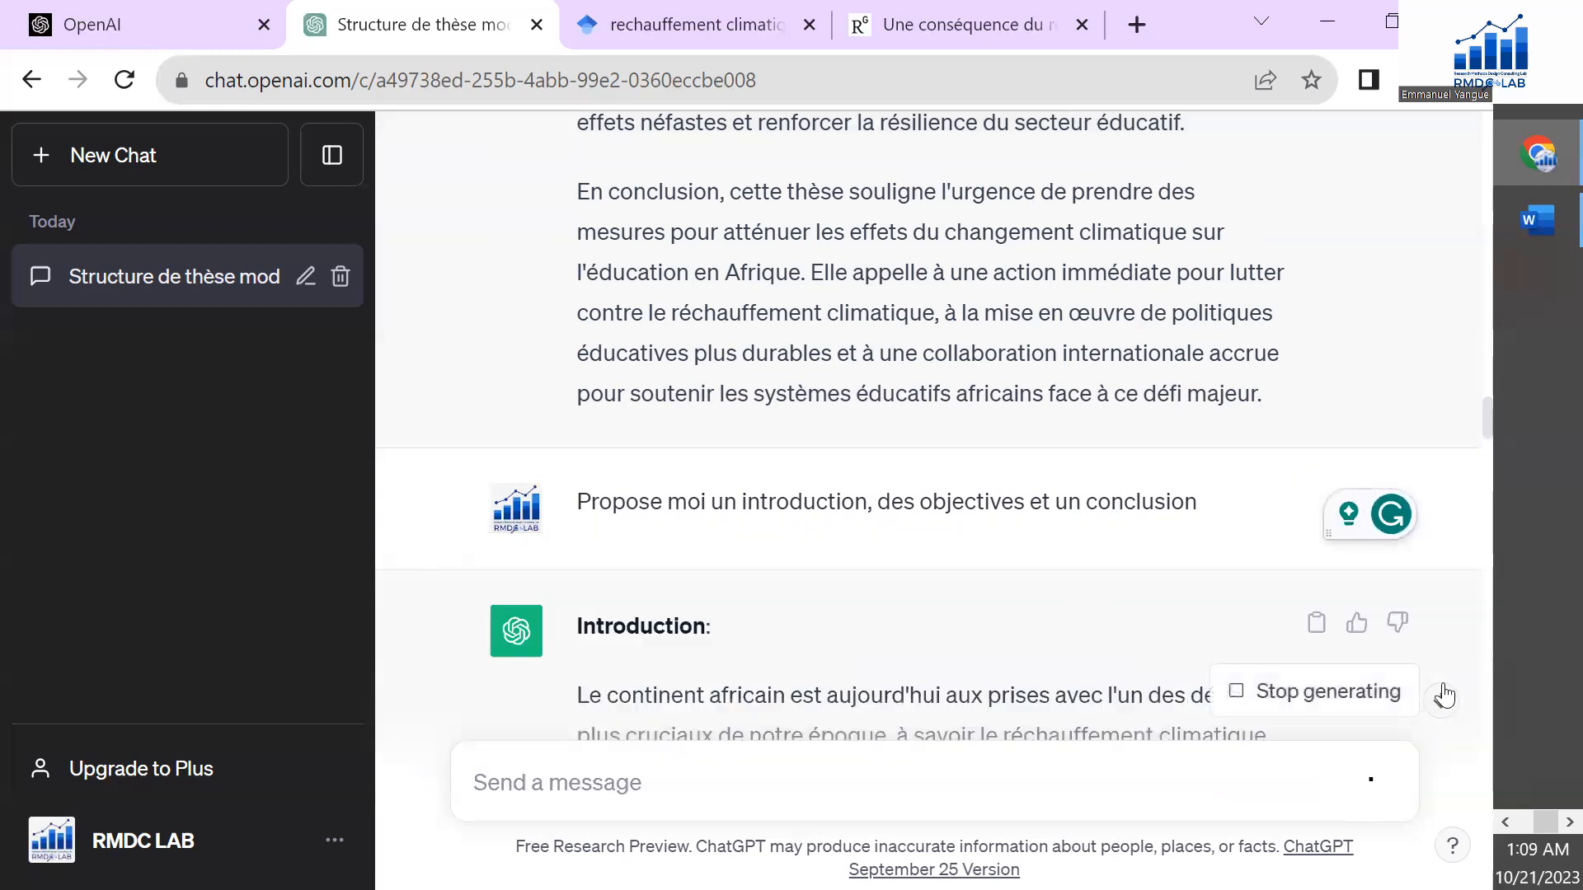
Step: Ask for the shortened abstract to be expanded by sending "peux tu l'allonger en dix paragraphes?"
left_click_drag(1485, 399, 1477, 887)
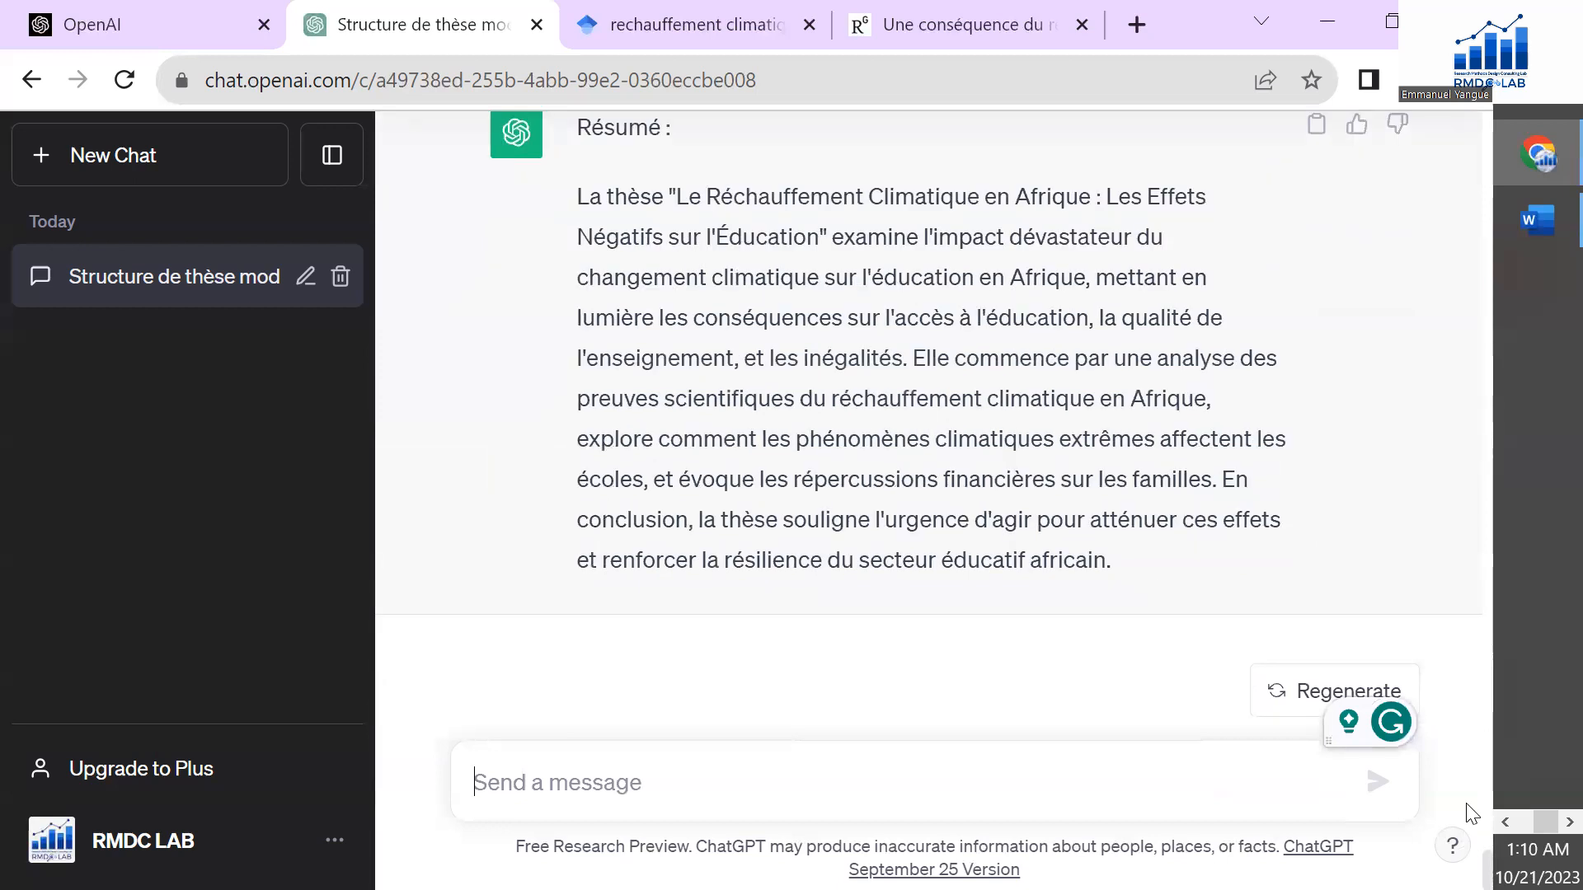
left_click_drag(1114, 562, 1114, 638)
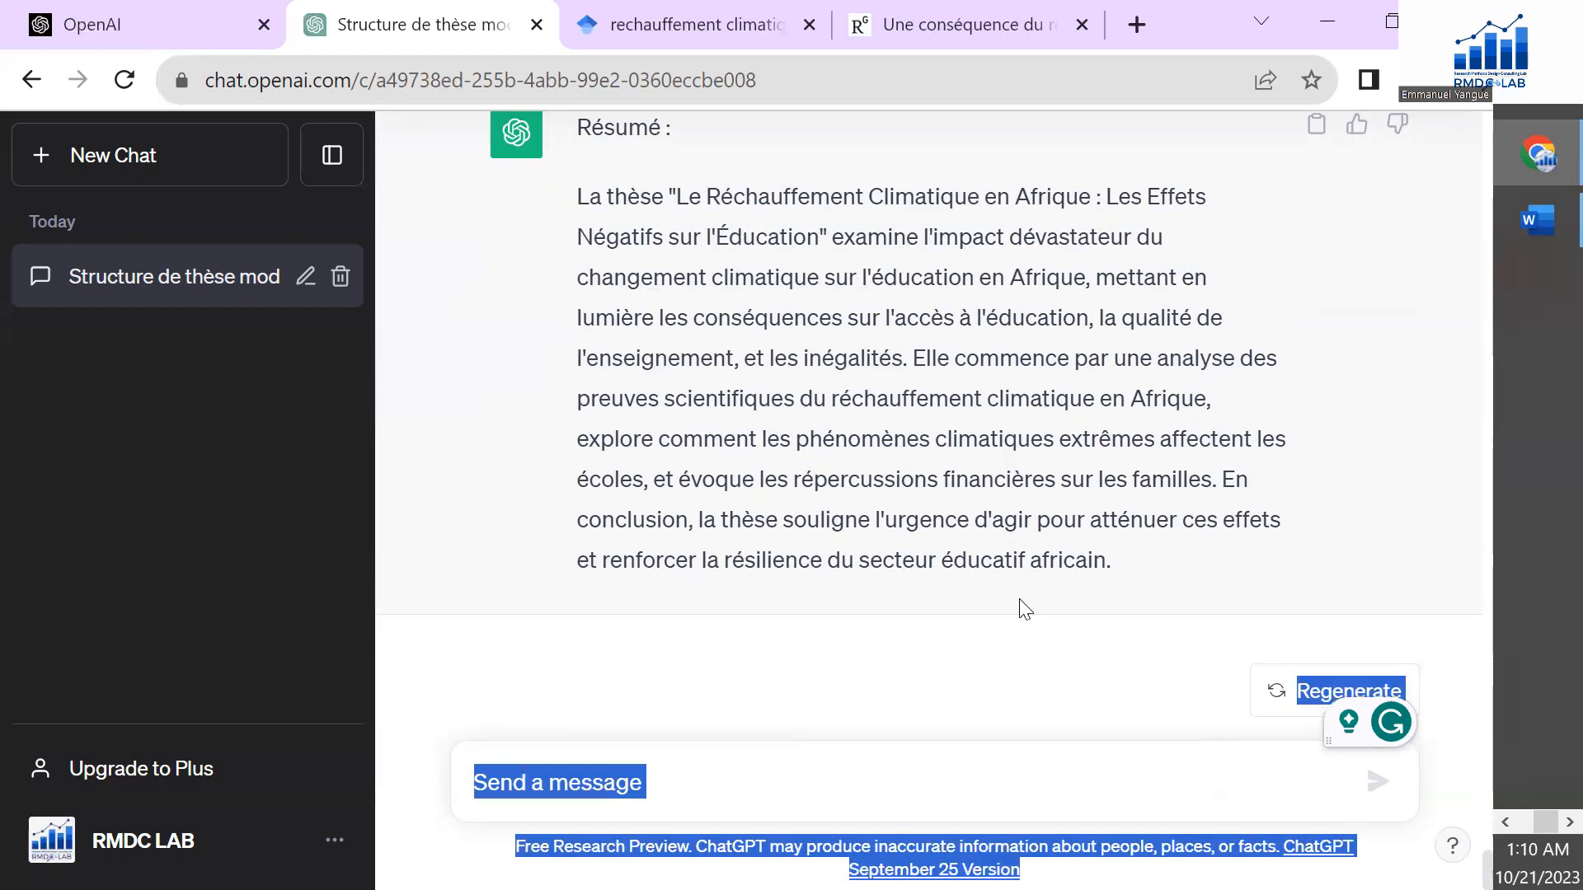
left_click(960, 486)
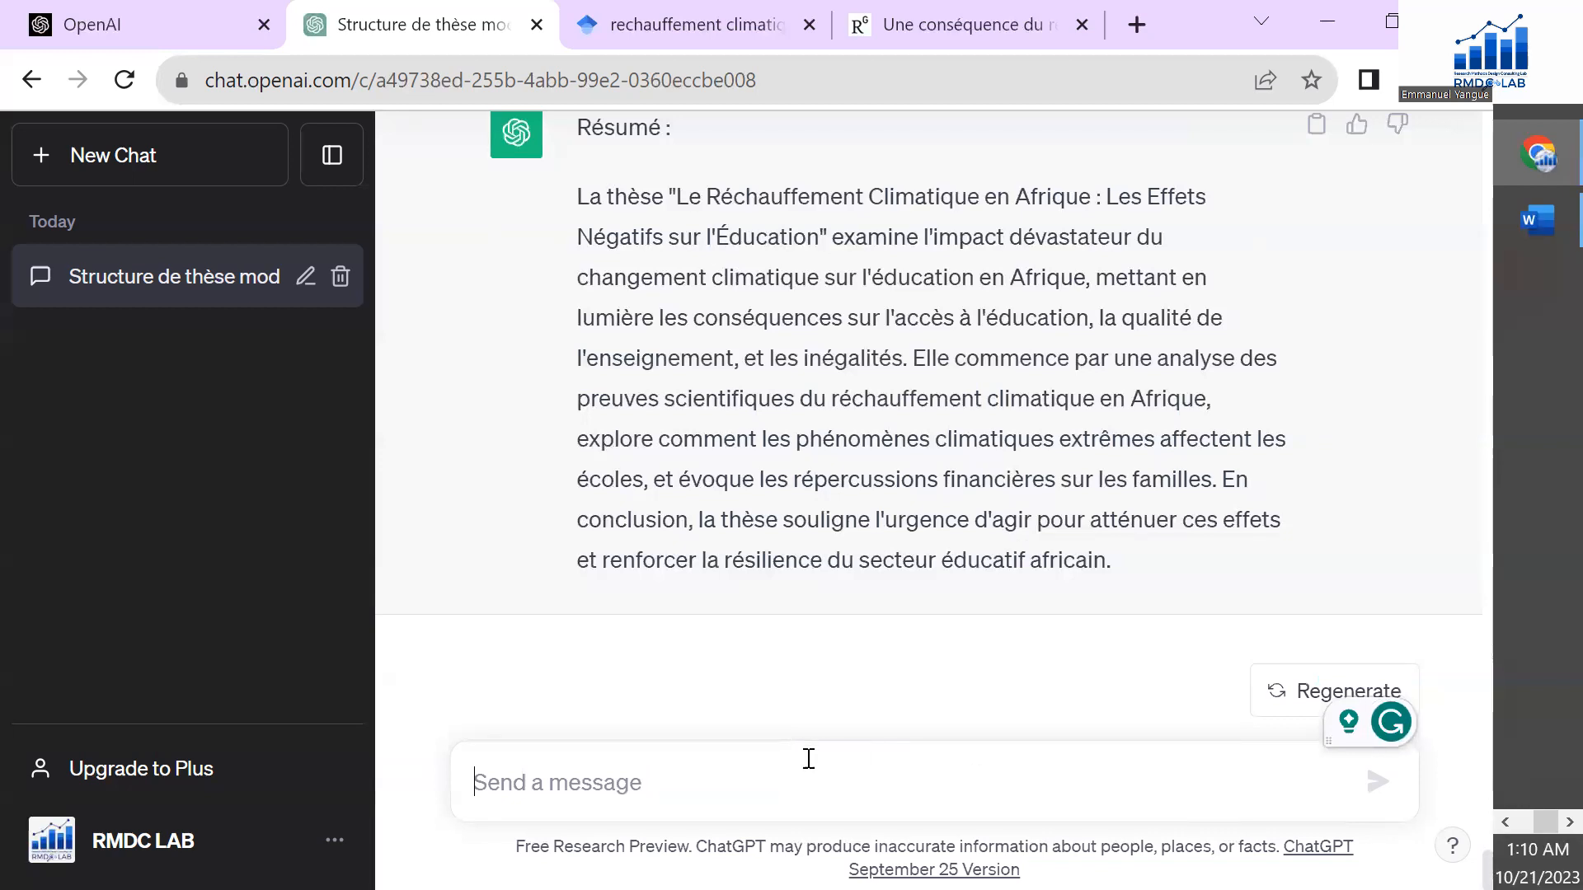
left_click(723, 760)
type("peux ")
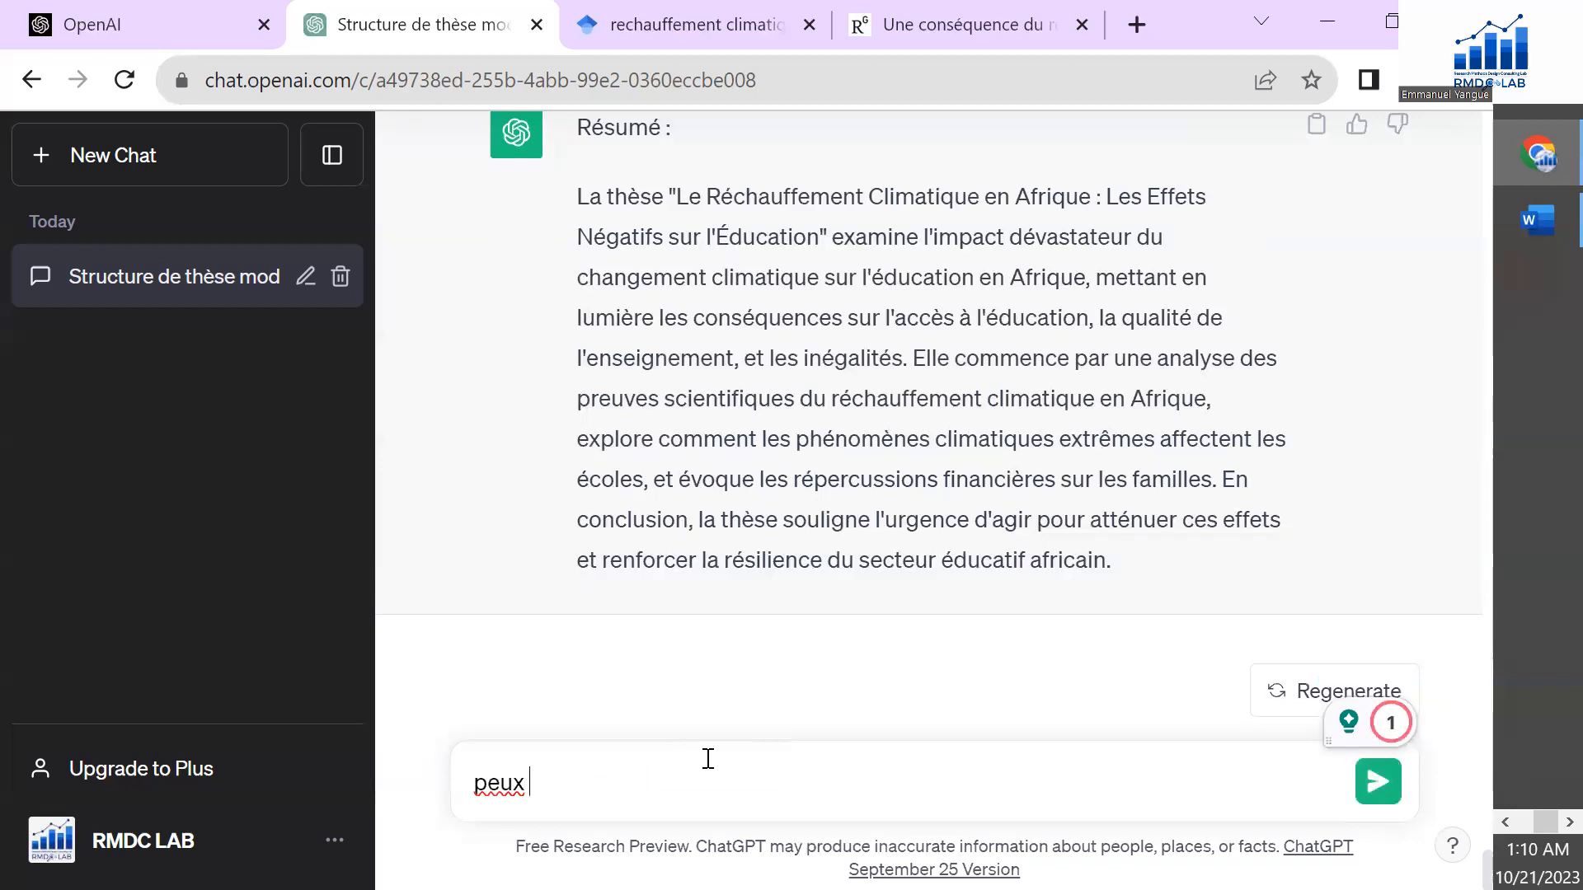
type("tu ")
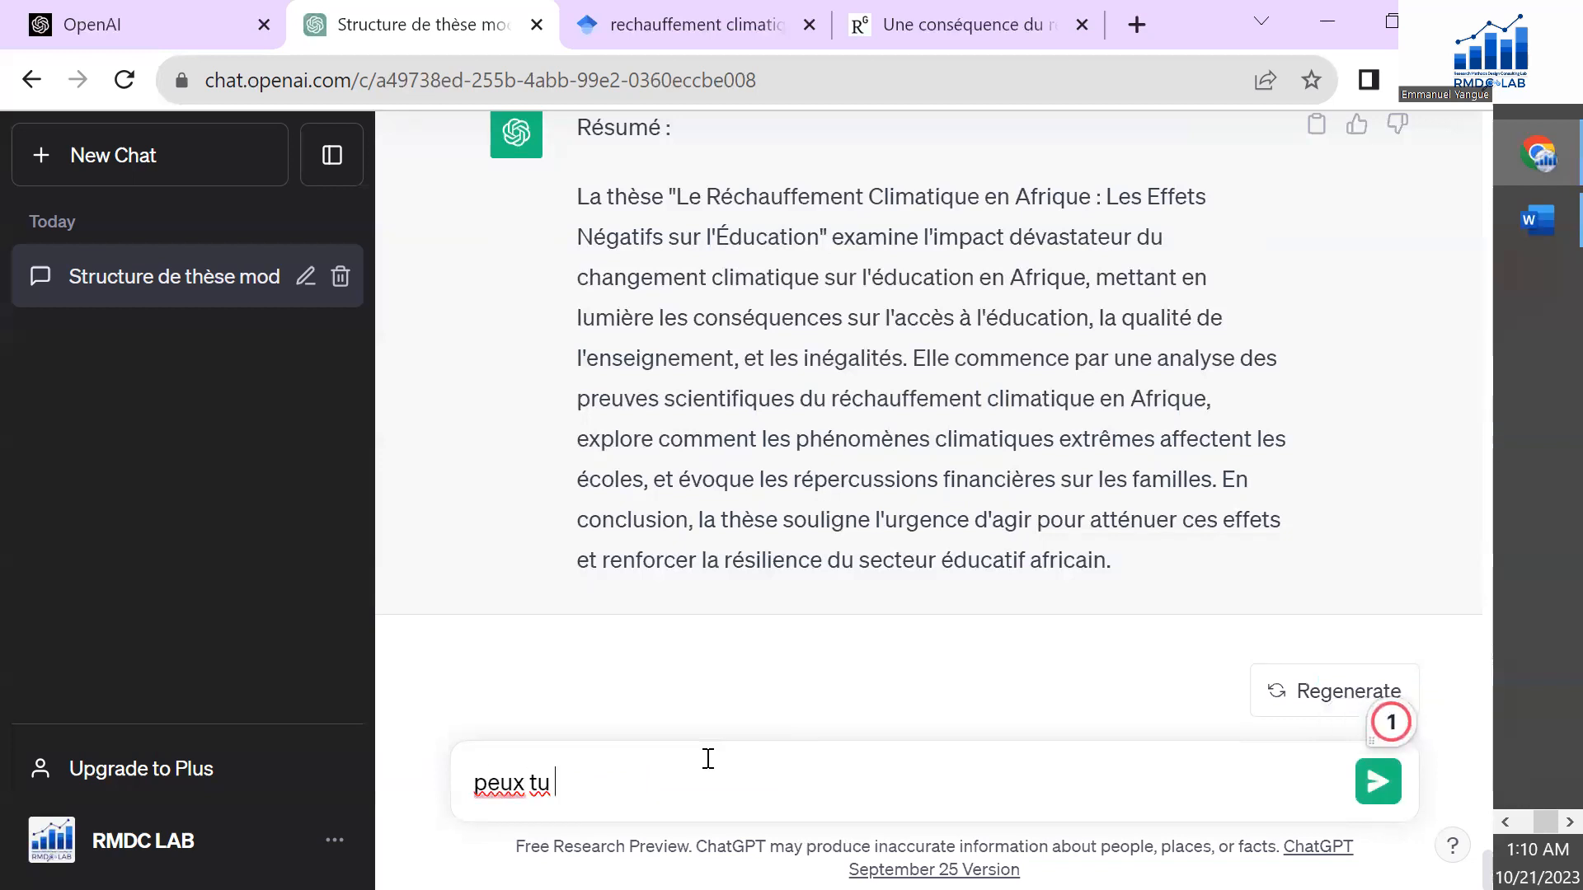
type("l'allonger eb")
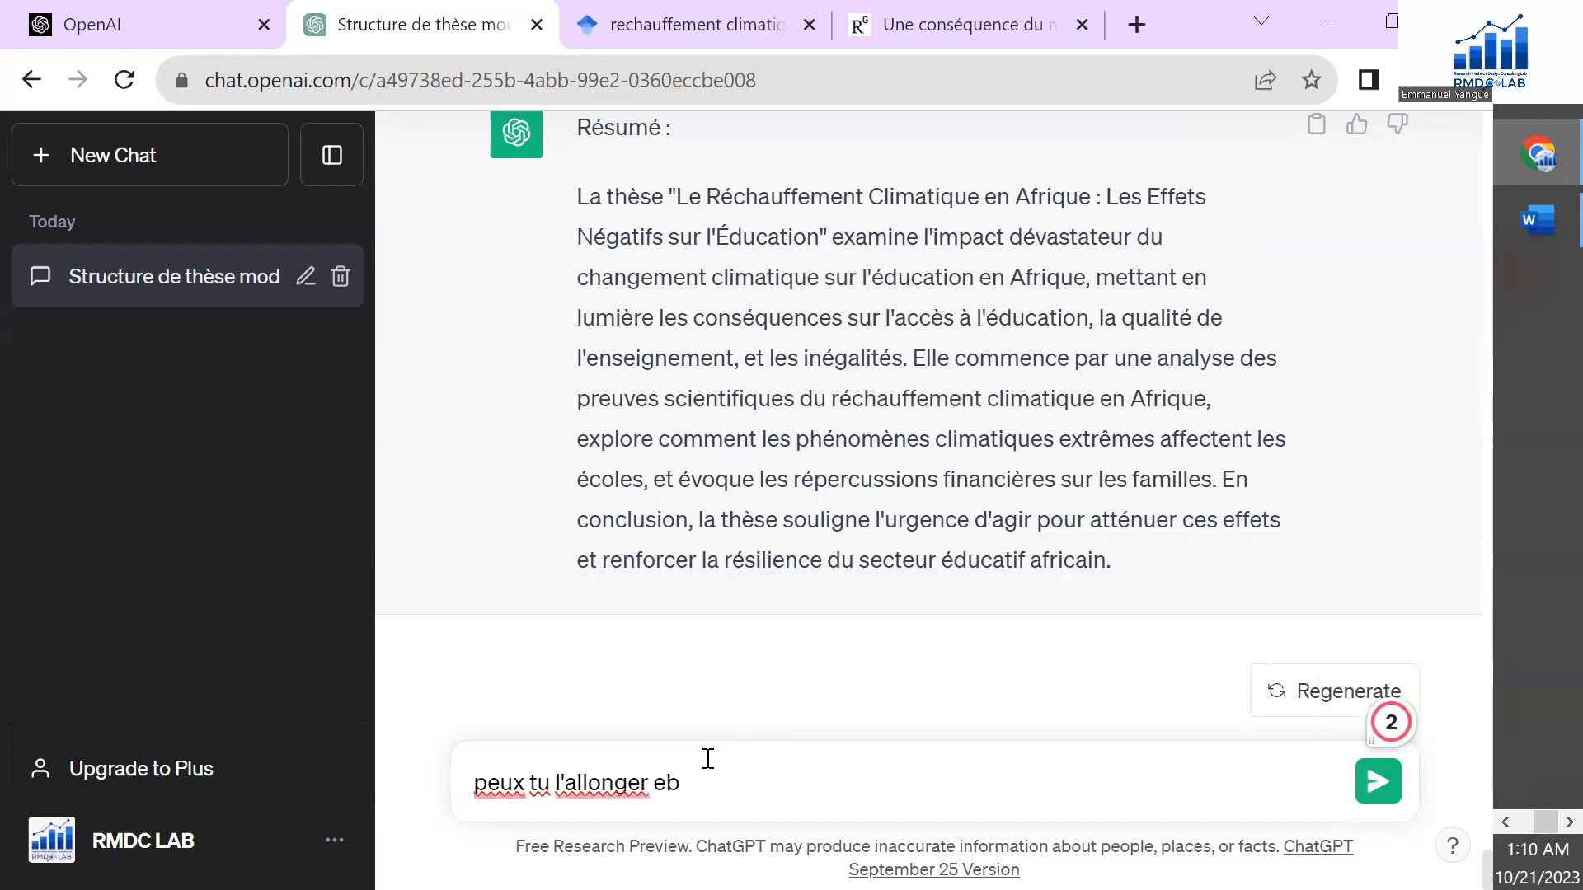
key("BackSpace")
type("n ")
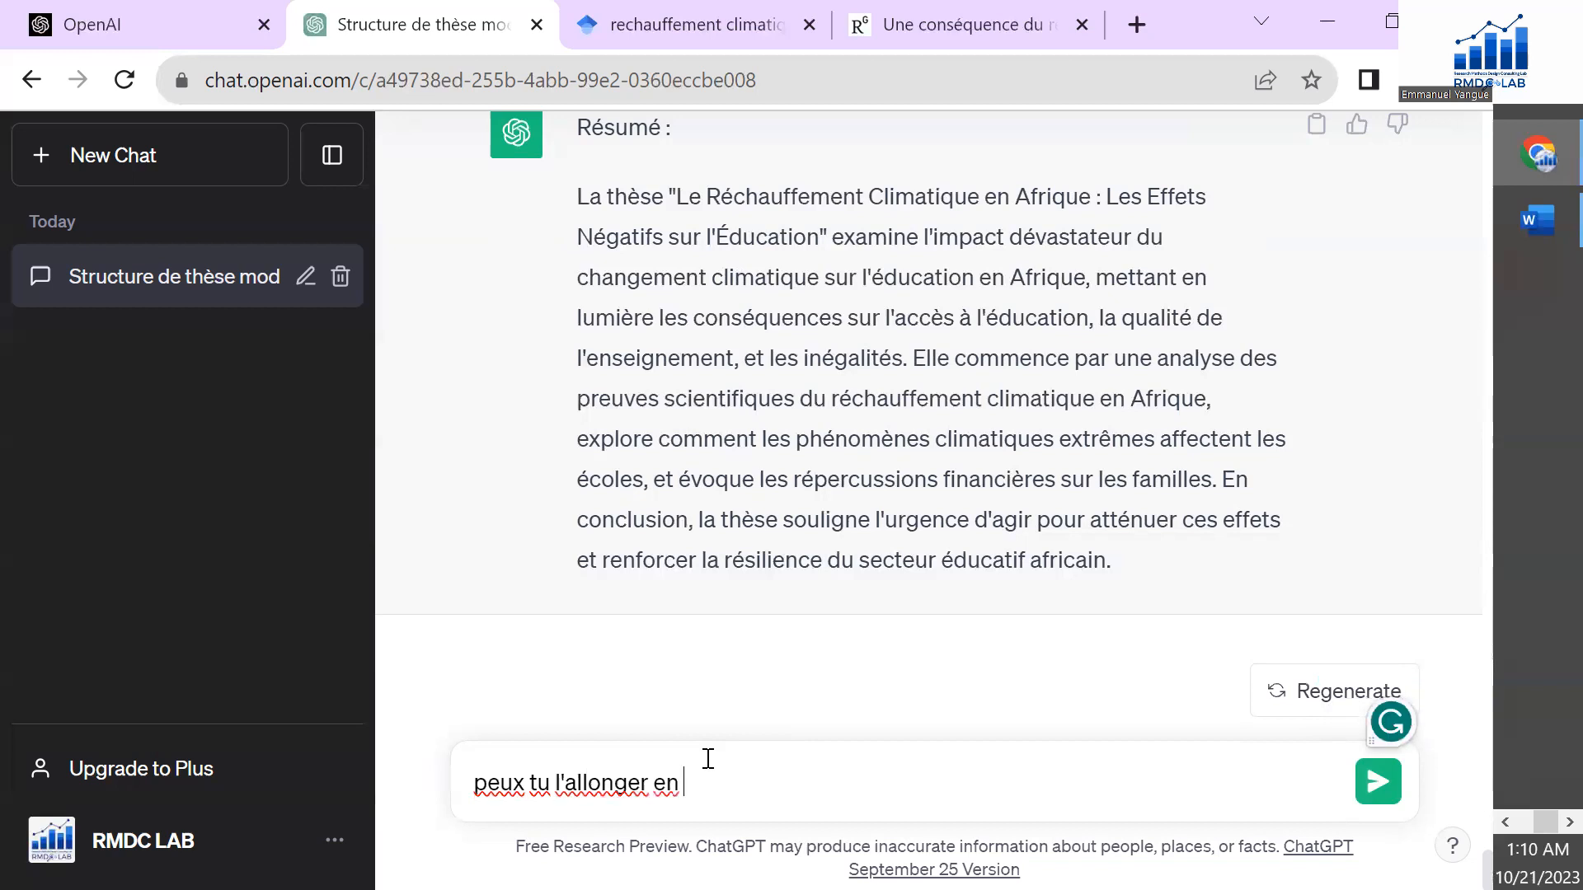
type("dix paragraphes?")
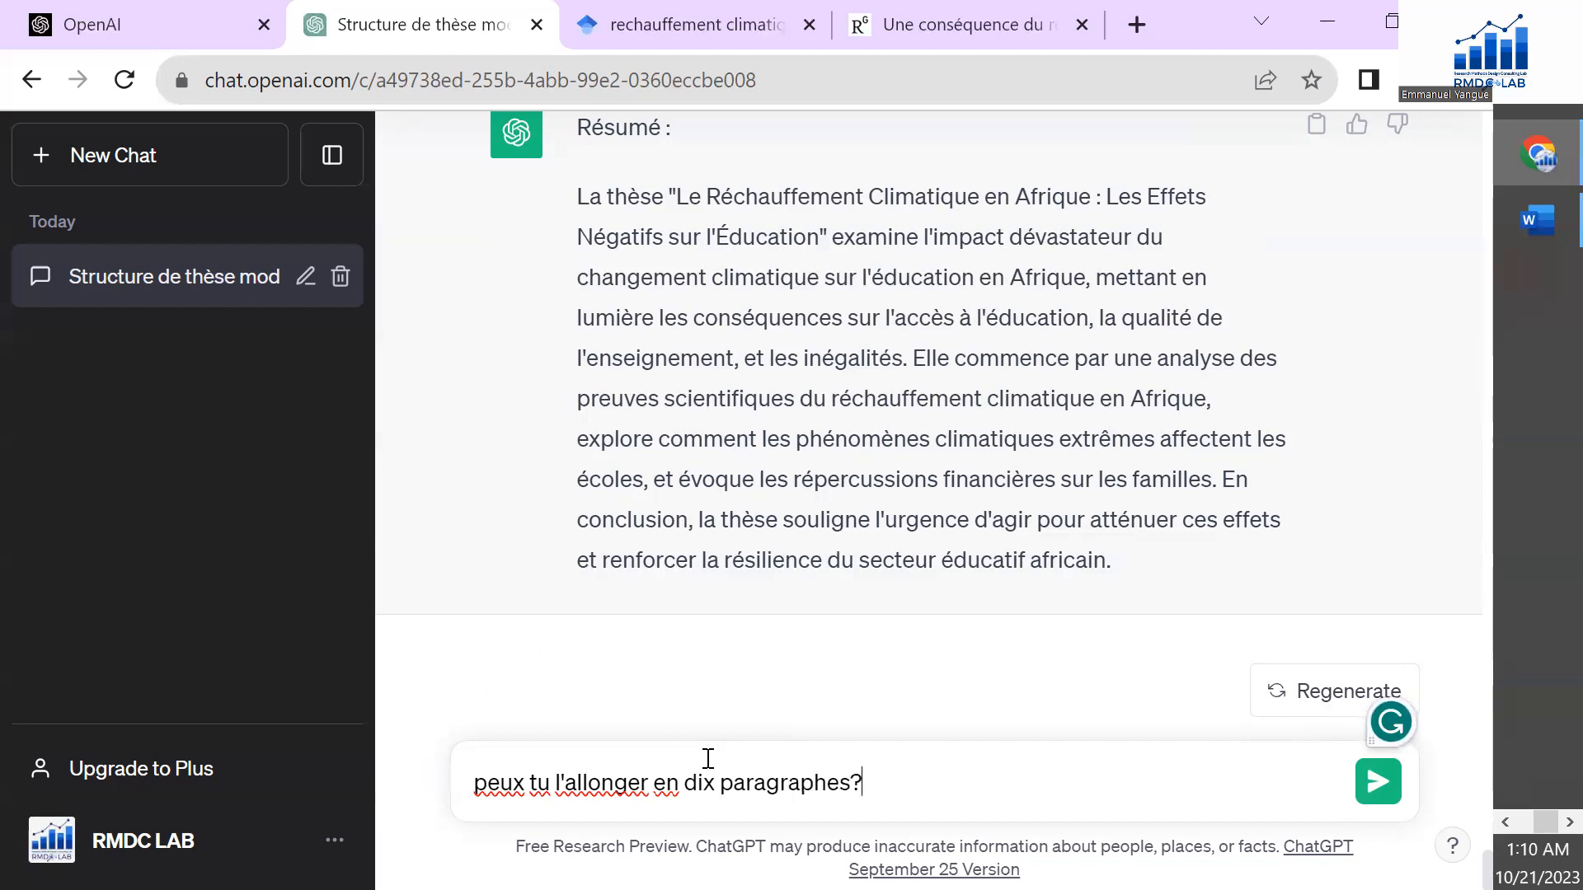
key("Return")
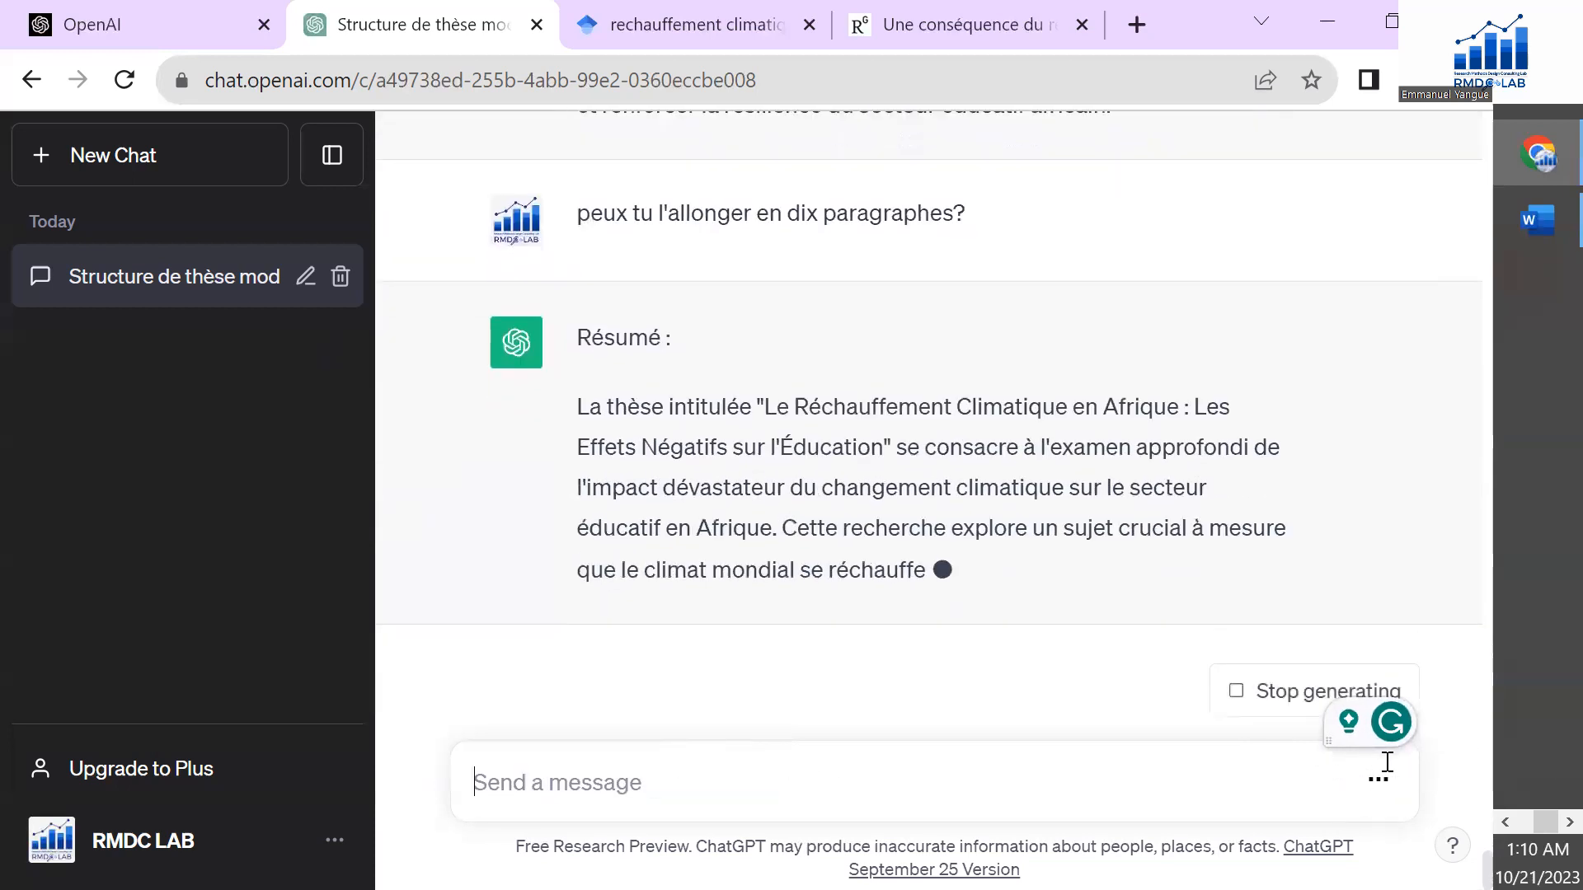
Step: Look through the expanded abstract from its opening paragraph to its conclusion
scroll(929, 412, "up", 6)
scroll(928, 412, "down", 4)
scroll(932, 430, "down", 6)
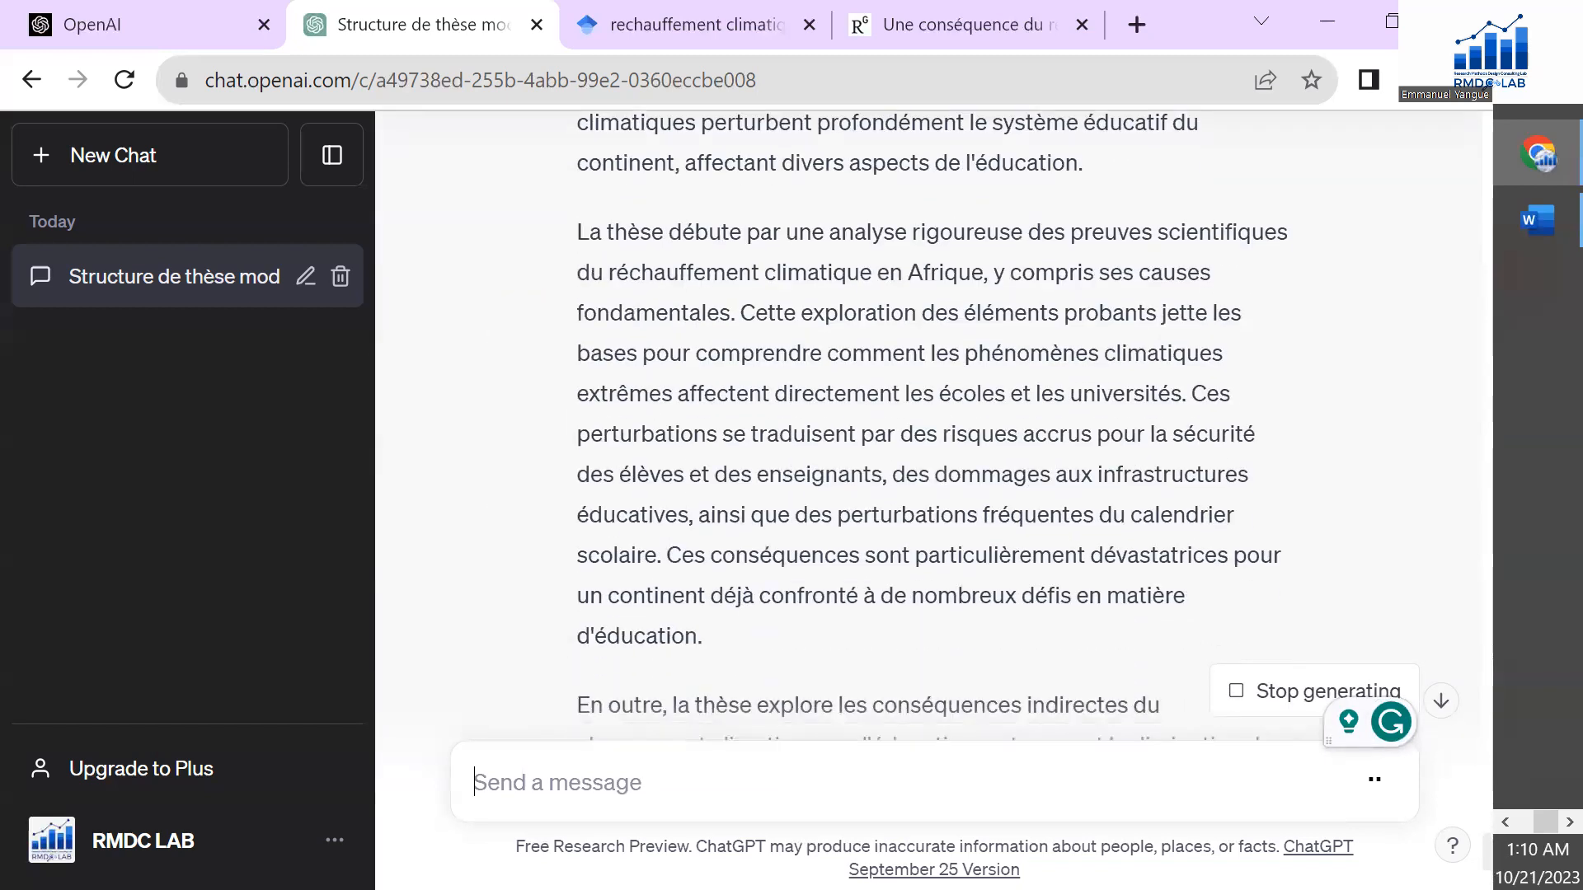
left_click_drag(1488, 853, 1476, 222)
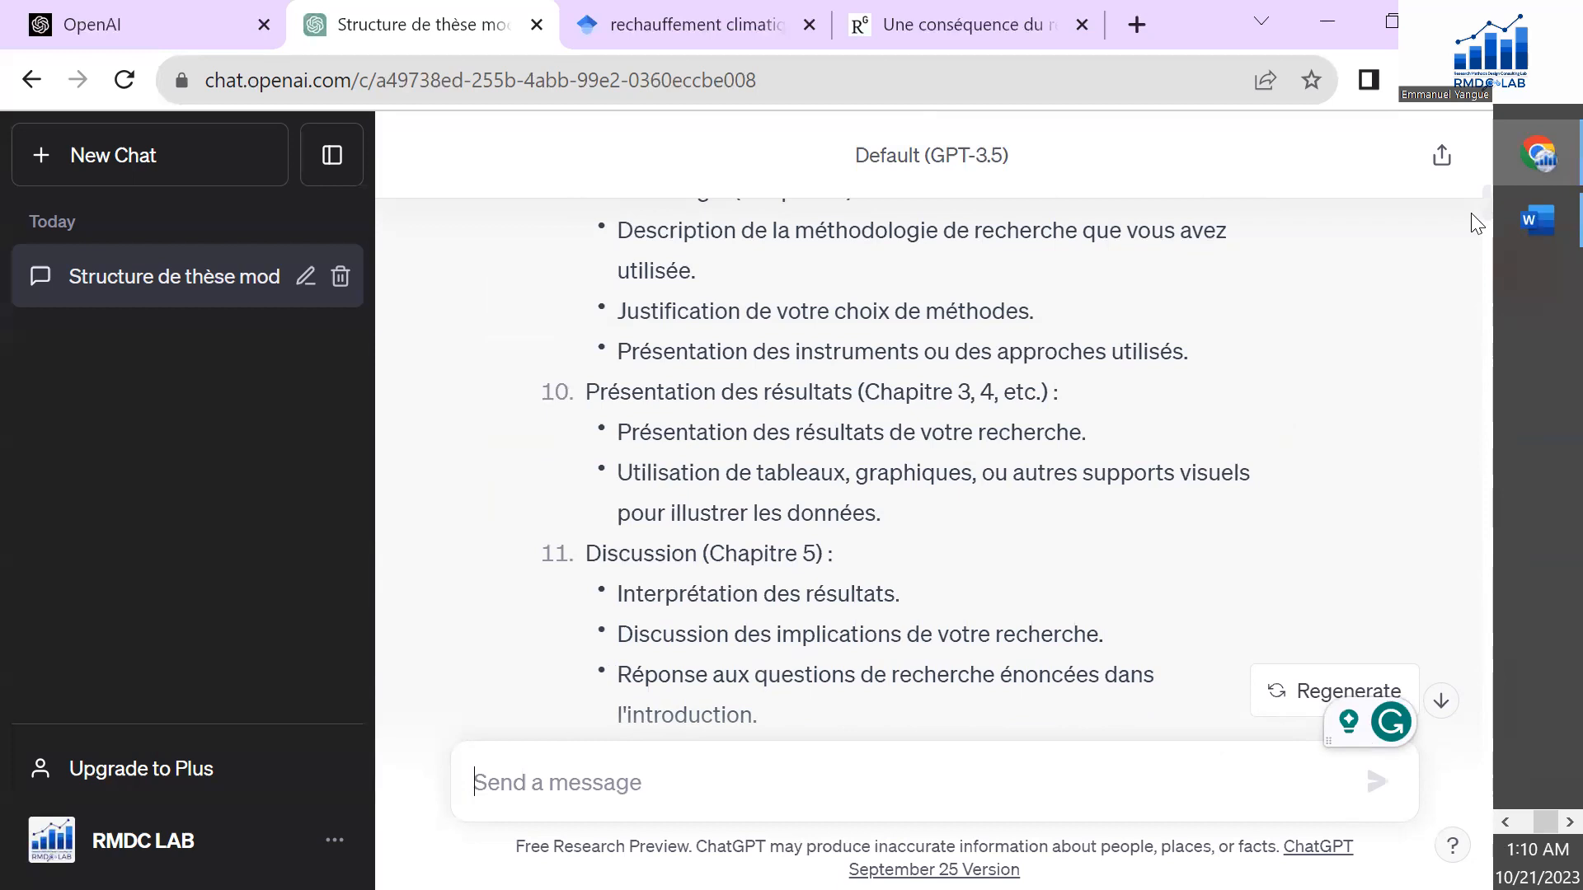
left_click_drag(1473, 215, 1544, 885)
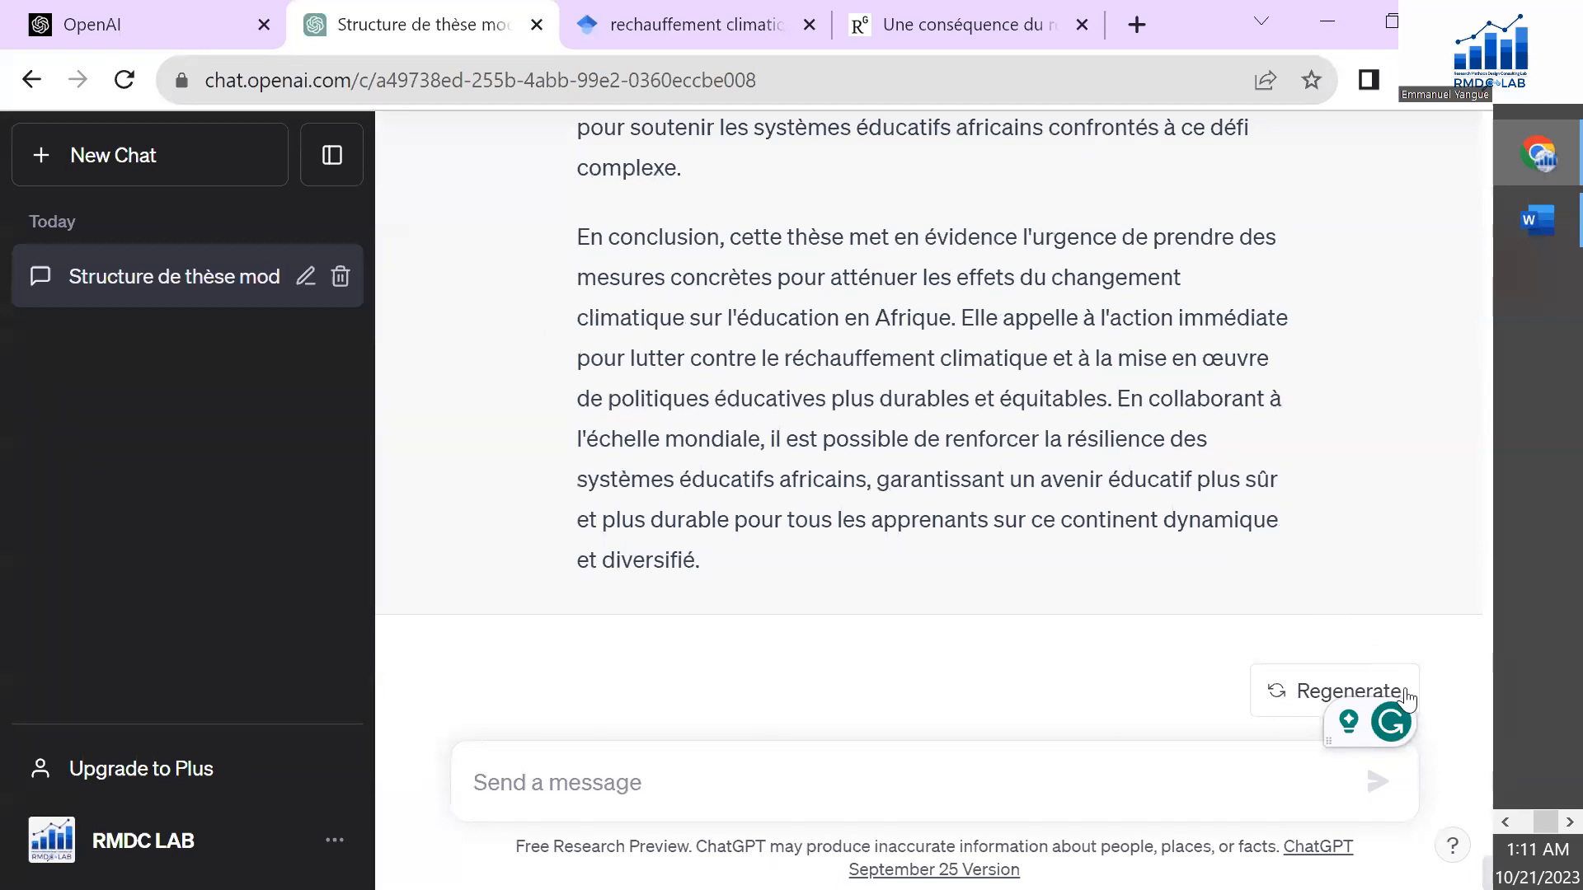
scroll(1492, 792, "up", 20)
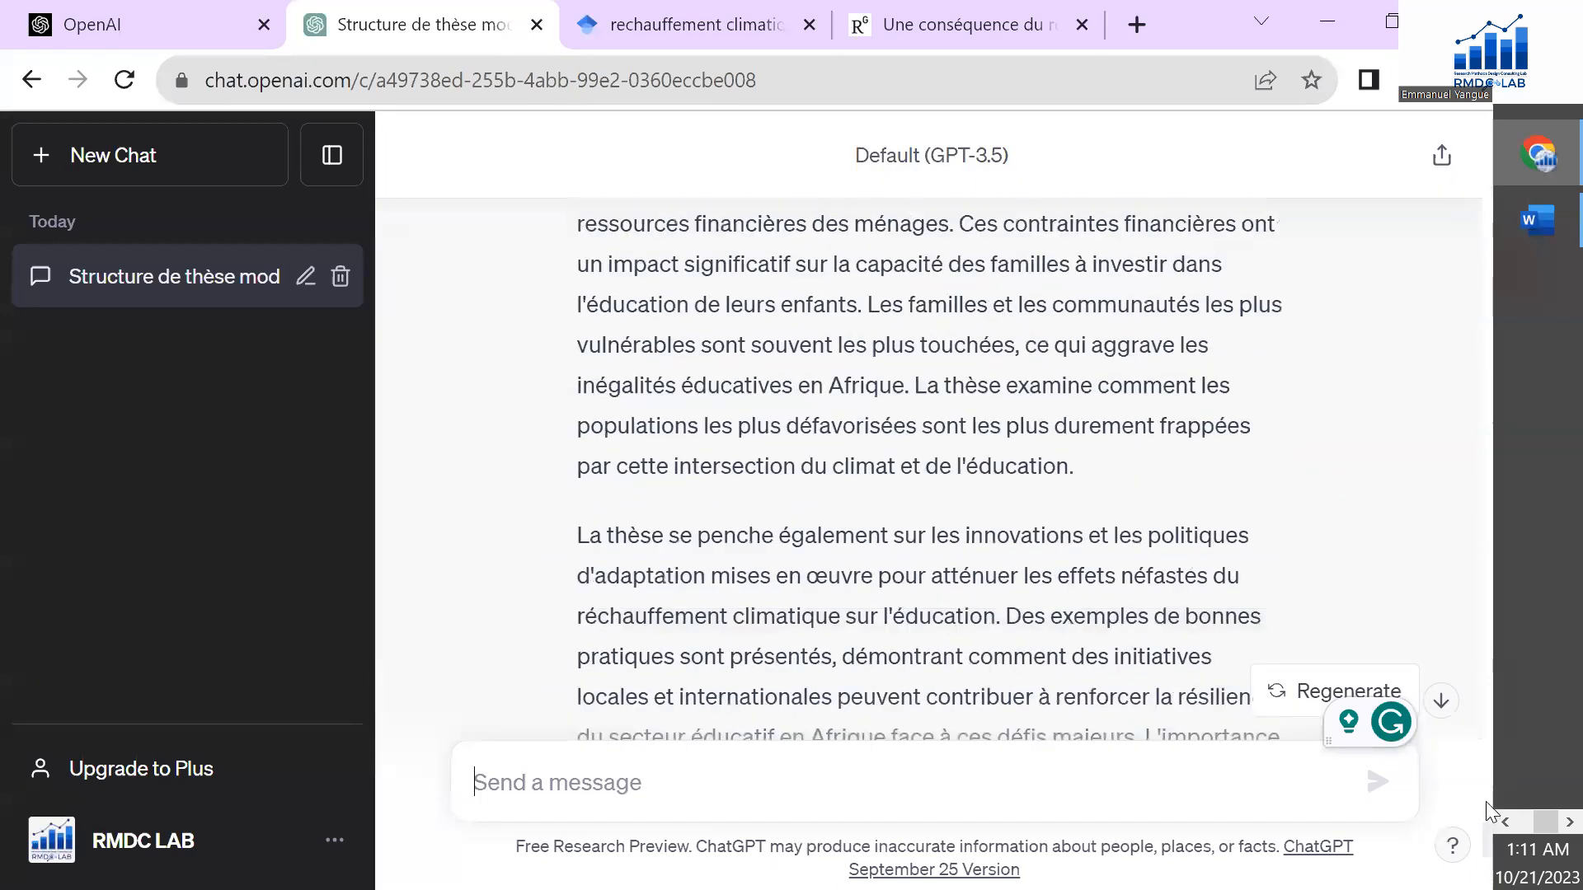
scroll(1492, 791, "down", 9)
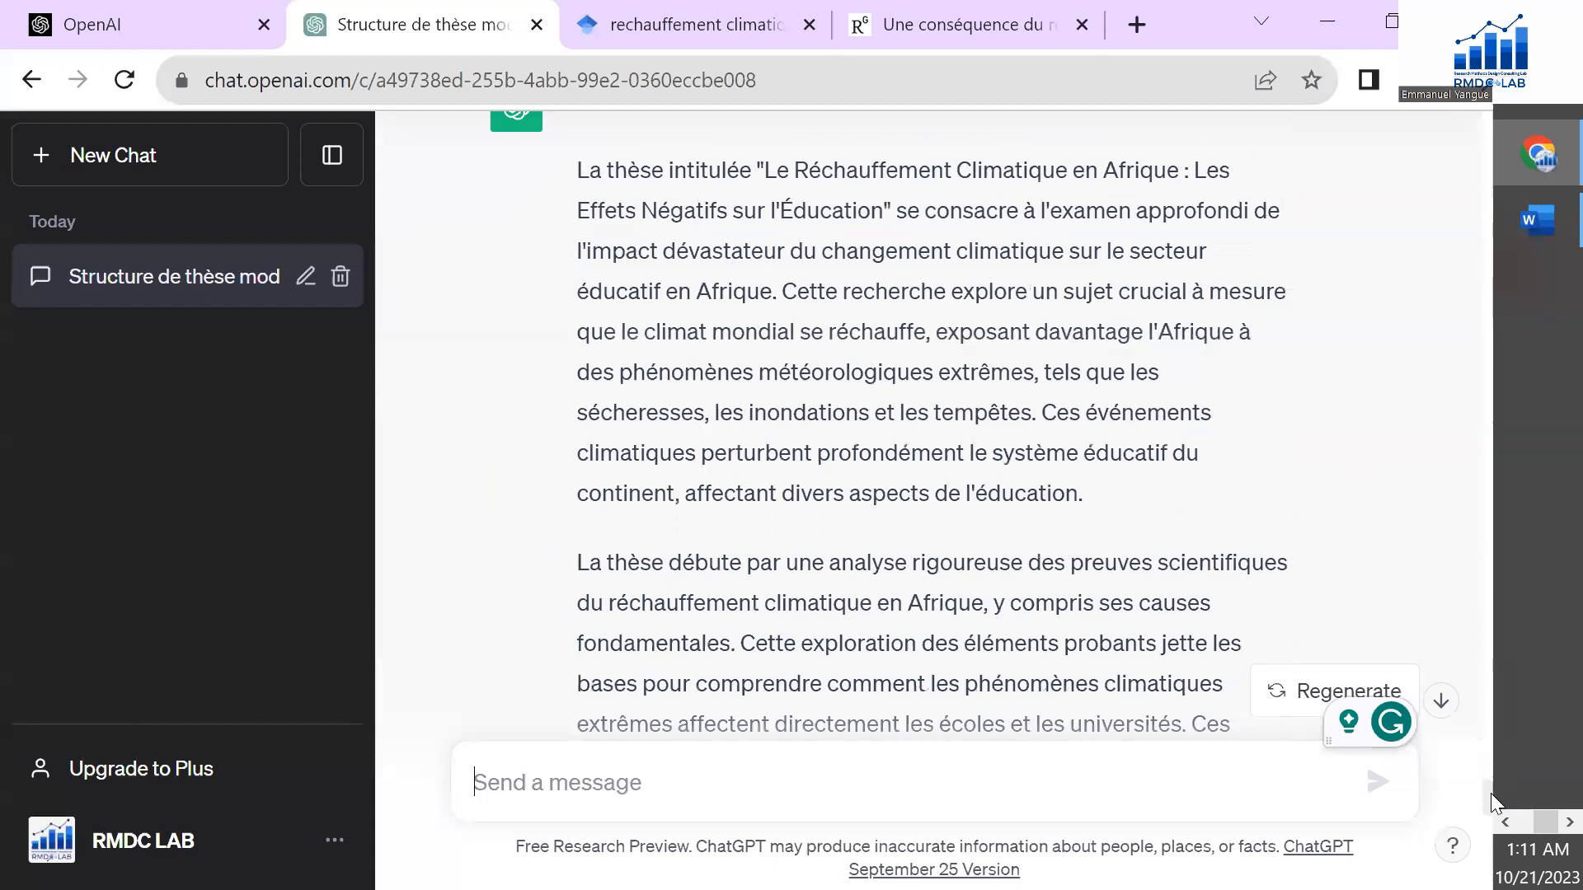
scroll(1492, 821, "down", 10)
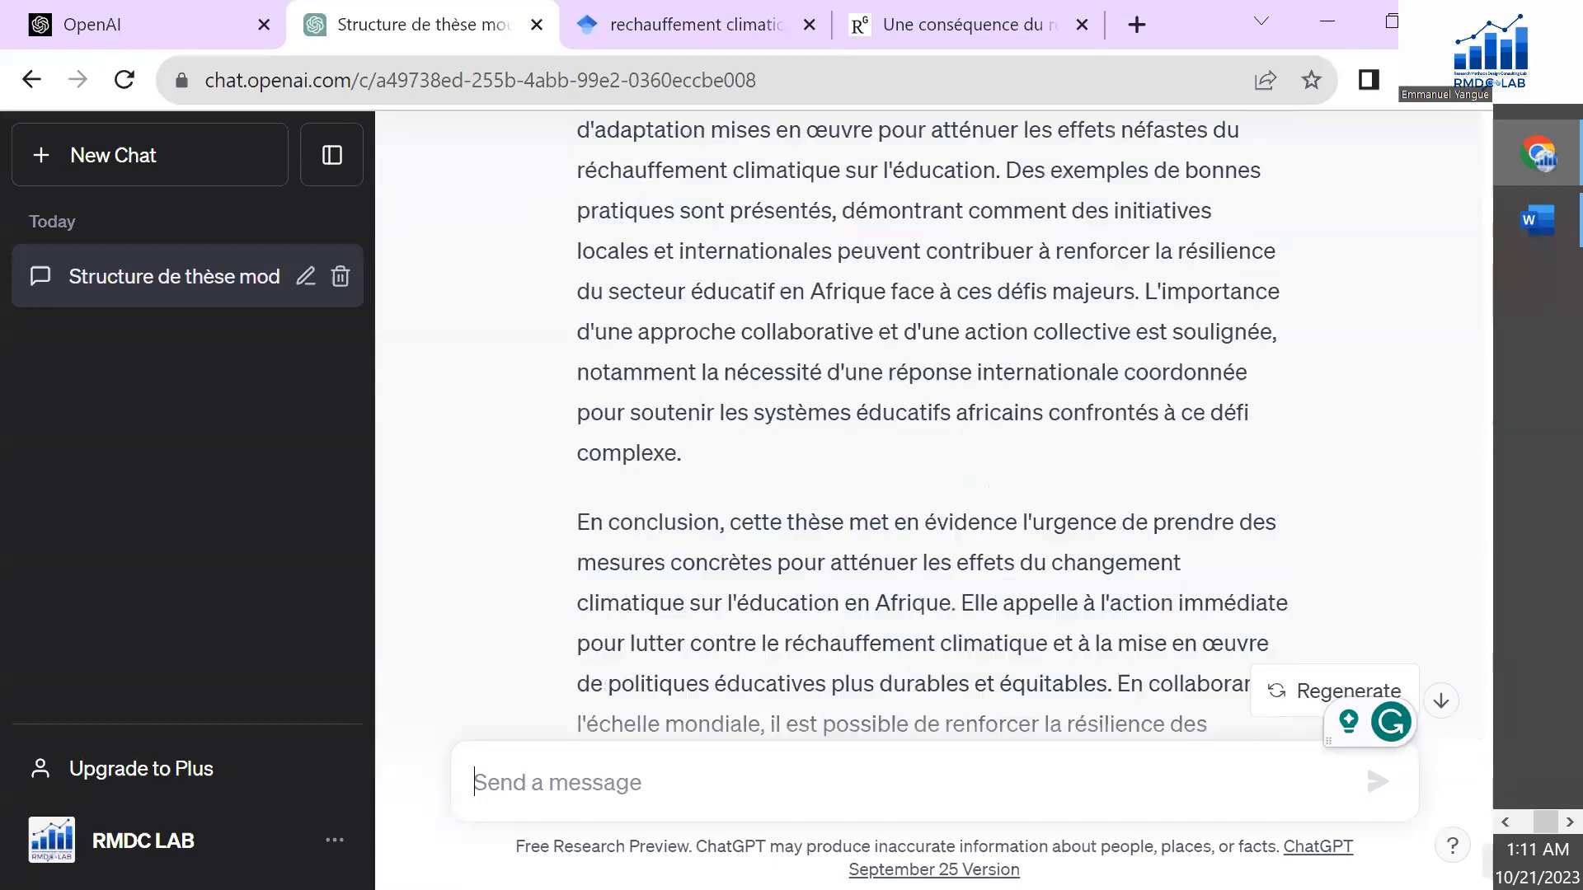
scroll(964, 753, "down", 3)
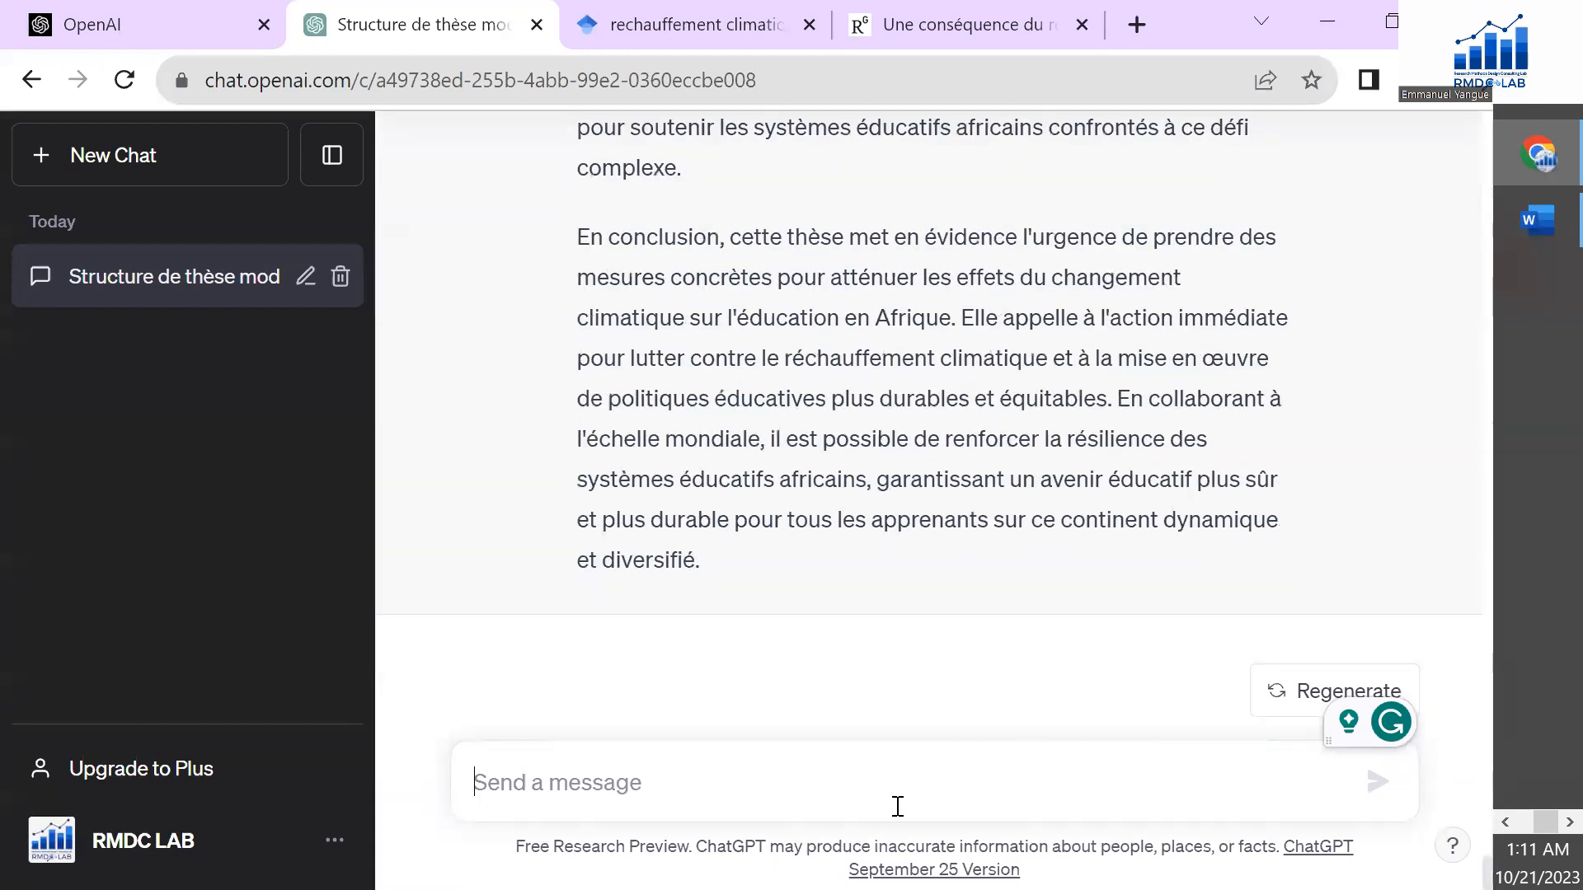
Step: Ask for help presenting the results by sending "Peux tu maider dans la presentation des resultats?"
left_click(1012, 746)
type("Peux")
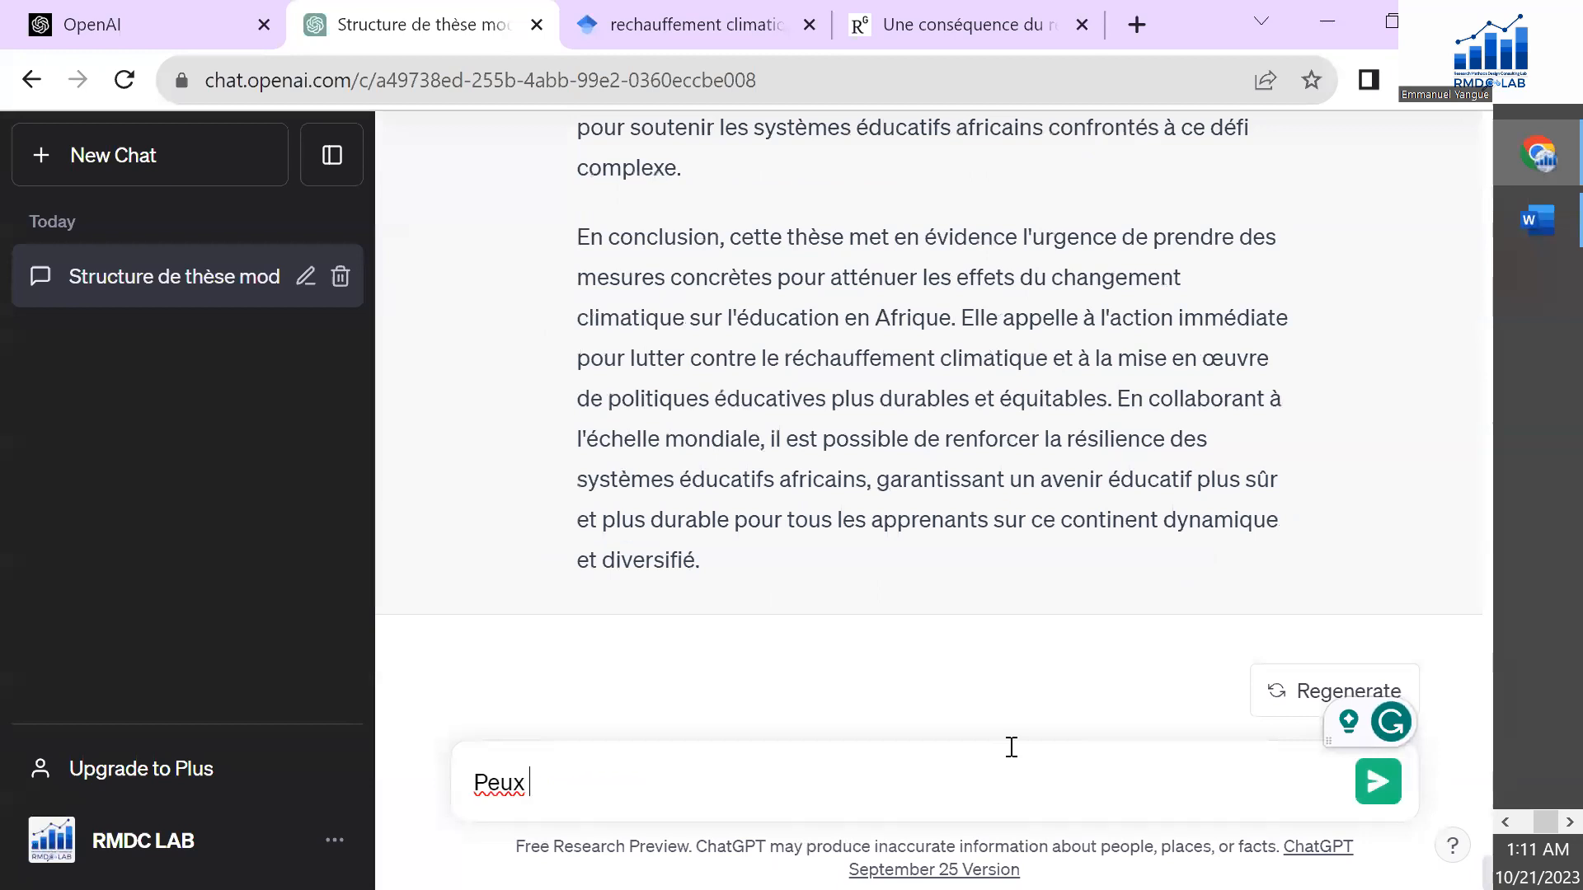
type(" tu maid")
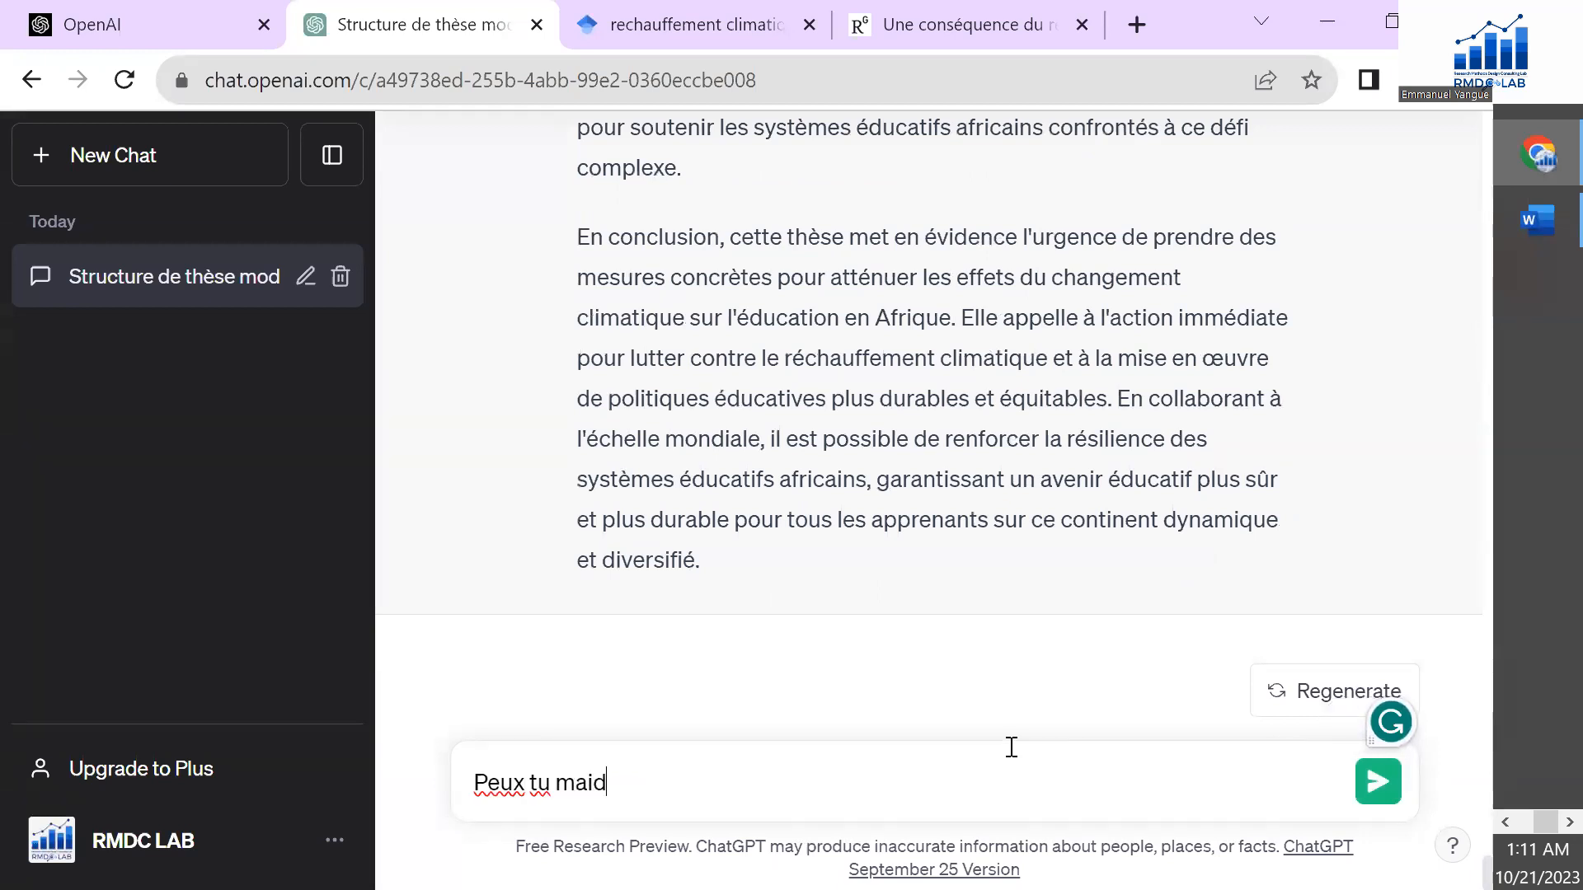
type("er dans la ")
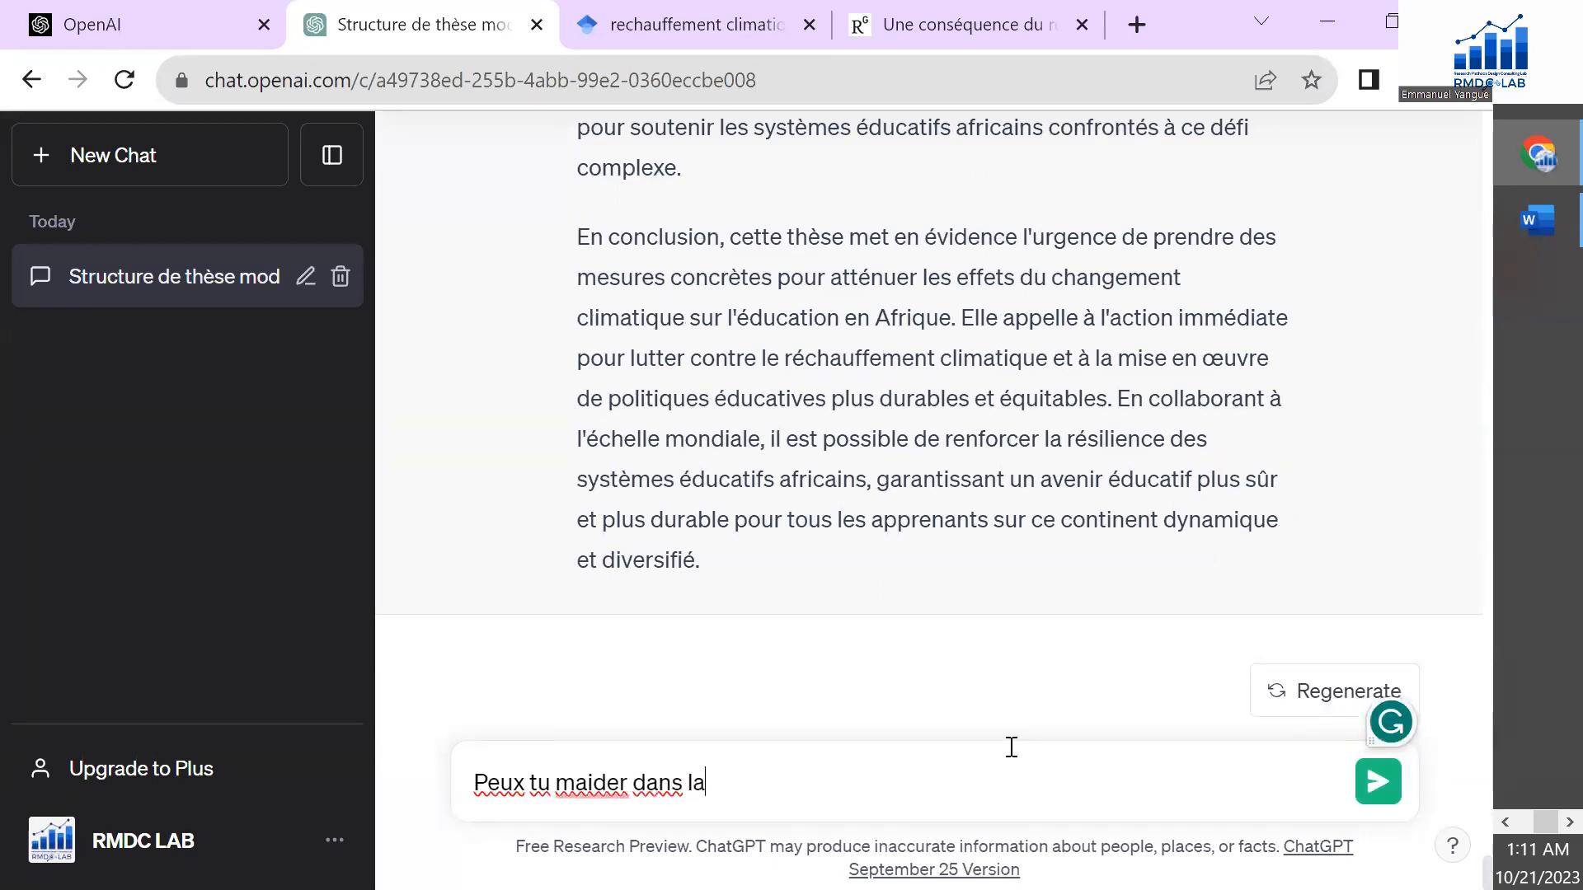
type("present")
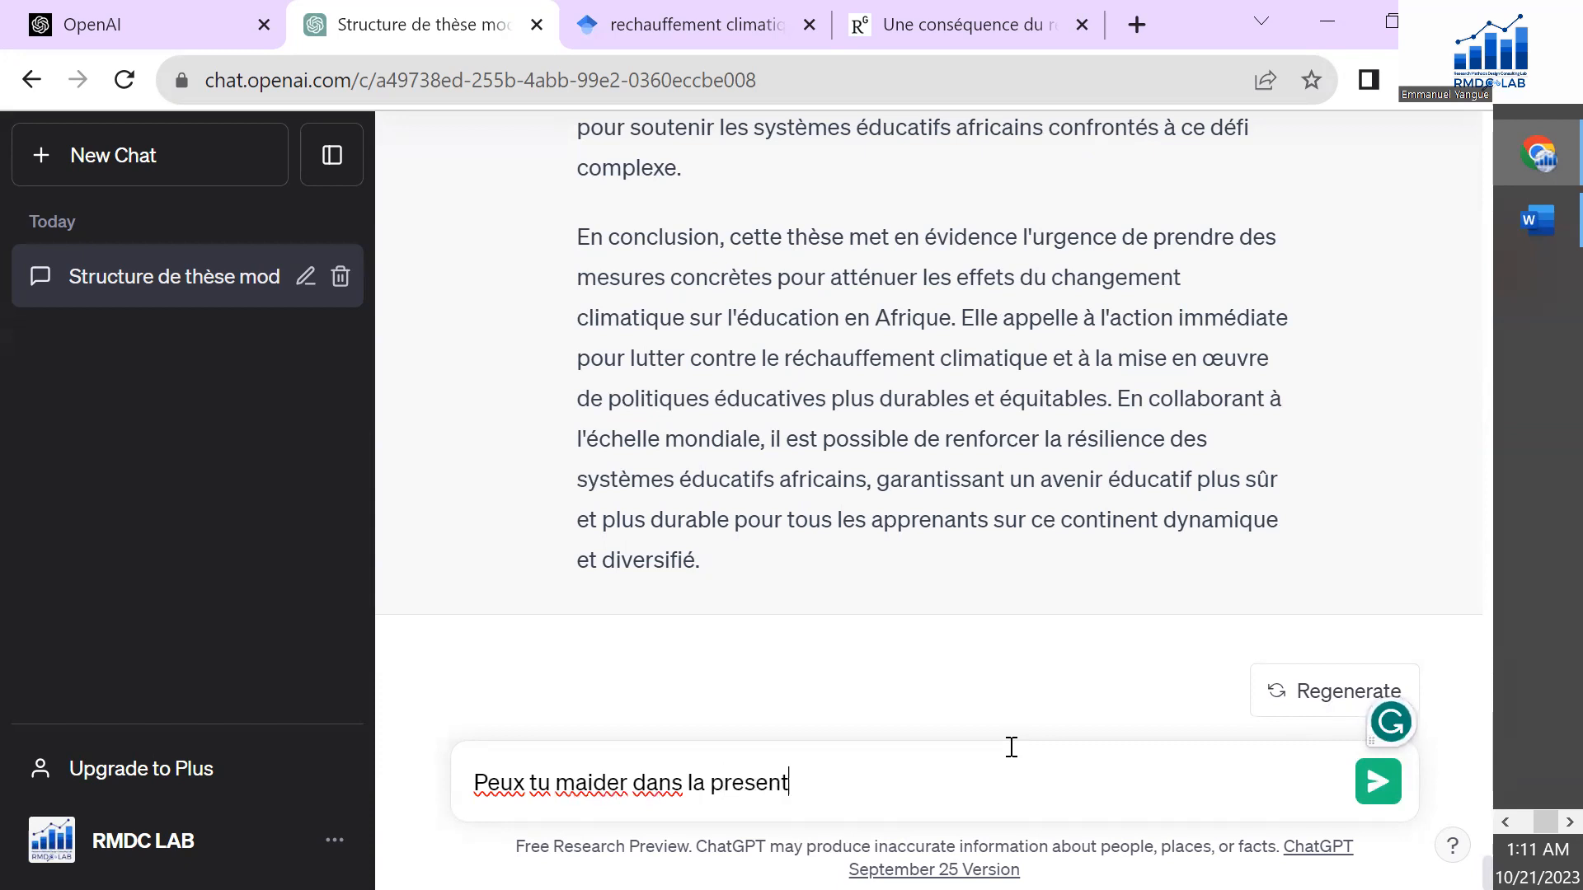
type("ation des resultan")
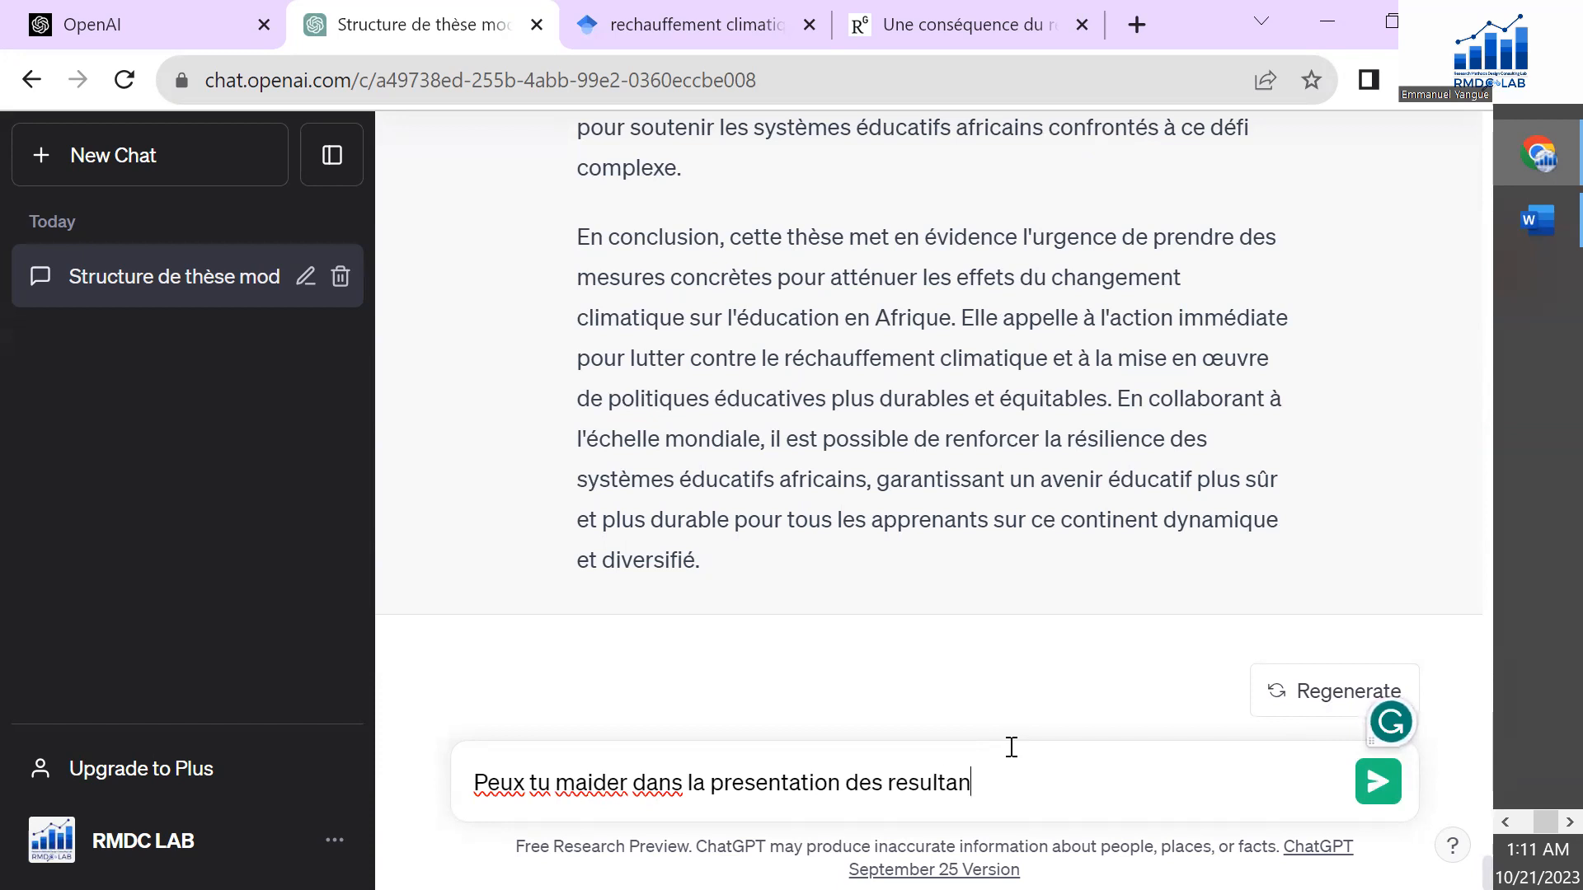
key("BackSpace")
type("ts?")
key("Return")
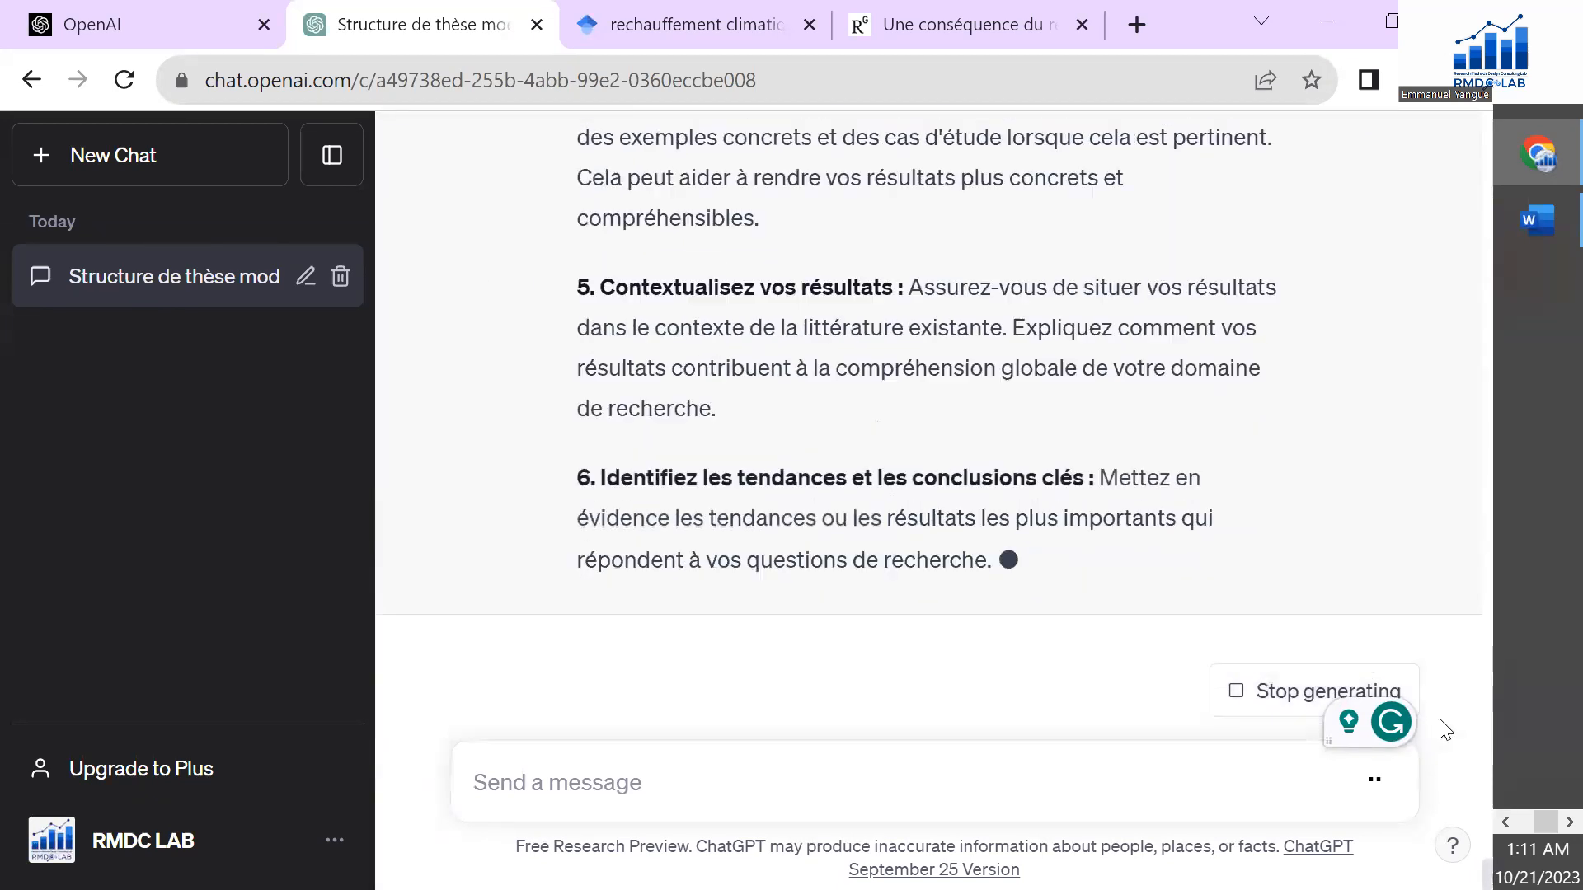
Step: Review the numbered advice on presenting research results, from its closing remarks back to its introduction
scroll(932, 437, "up", 3)
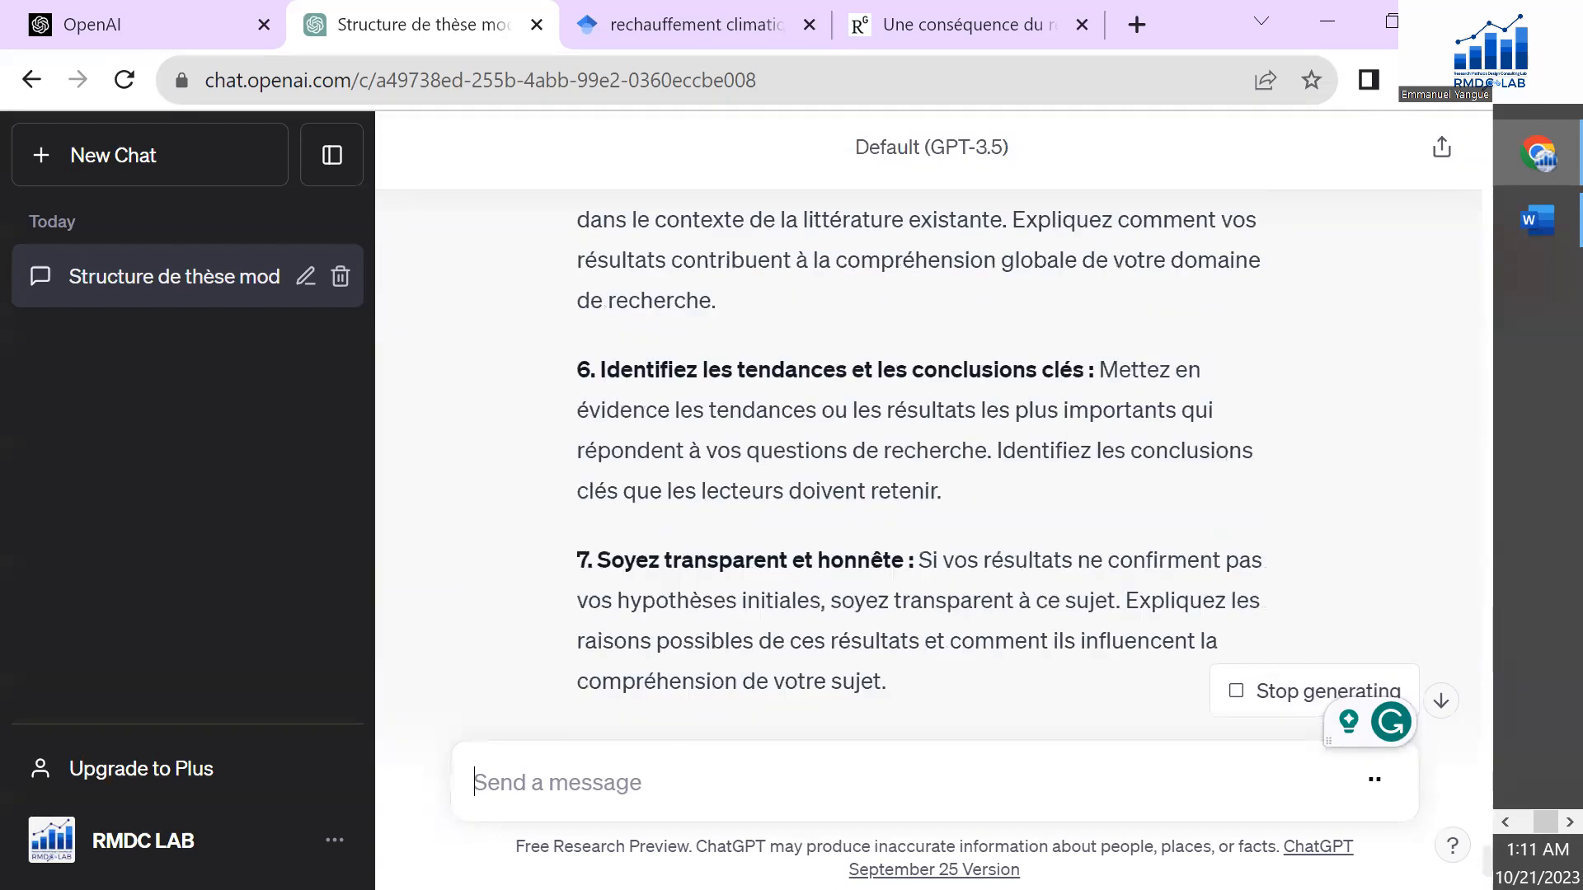
scroll(931, 437, "down", 9)
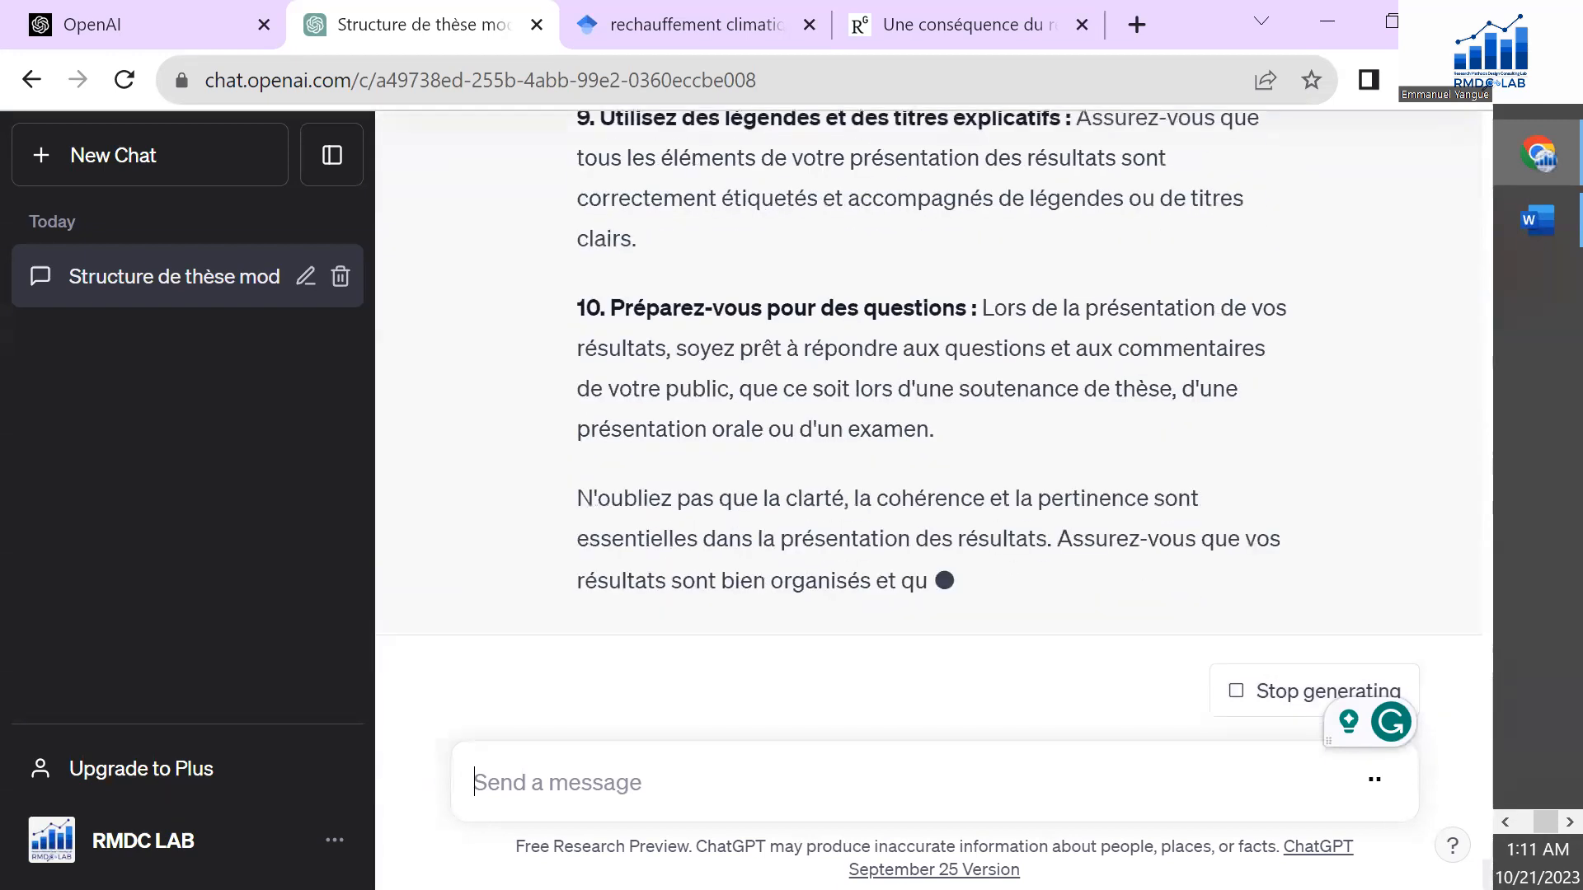
scroll(932, 436, "up", 1)
scroll(932, 437, "up", 6)
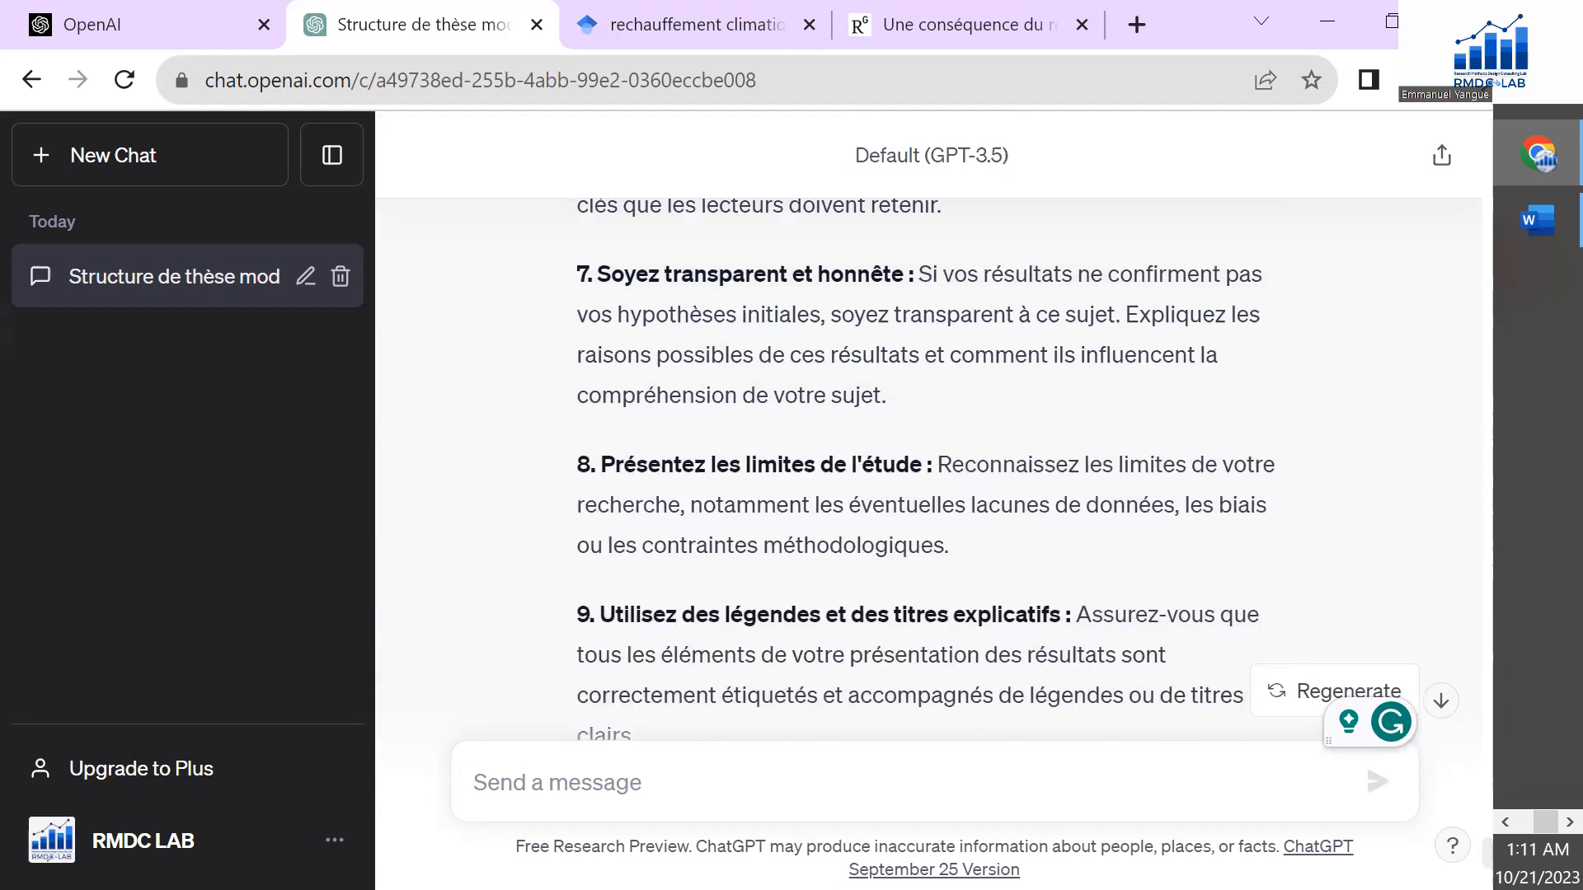
scroll(931, 437, "up", 1)
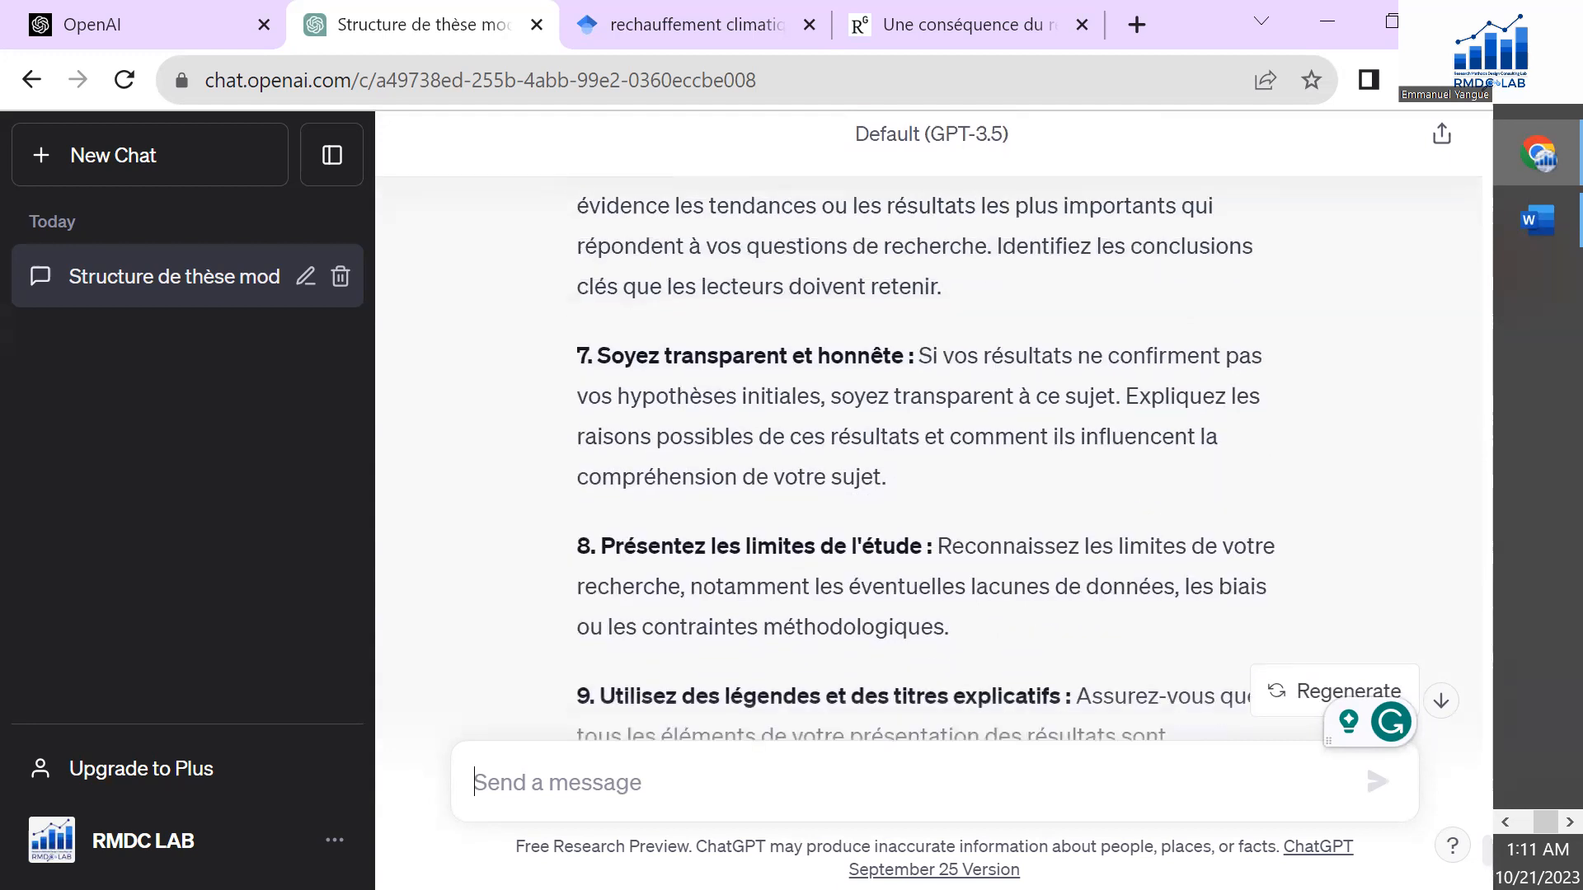
scroll(931, 437, "up", 1)
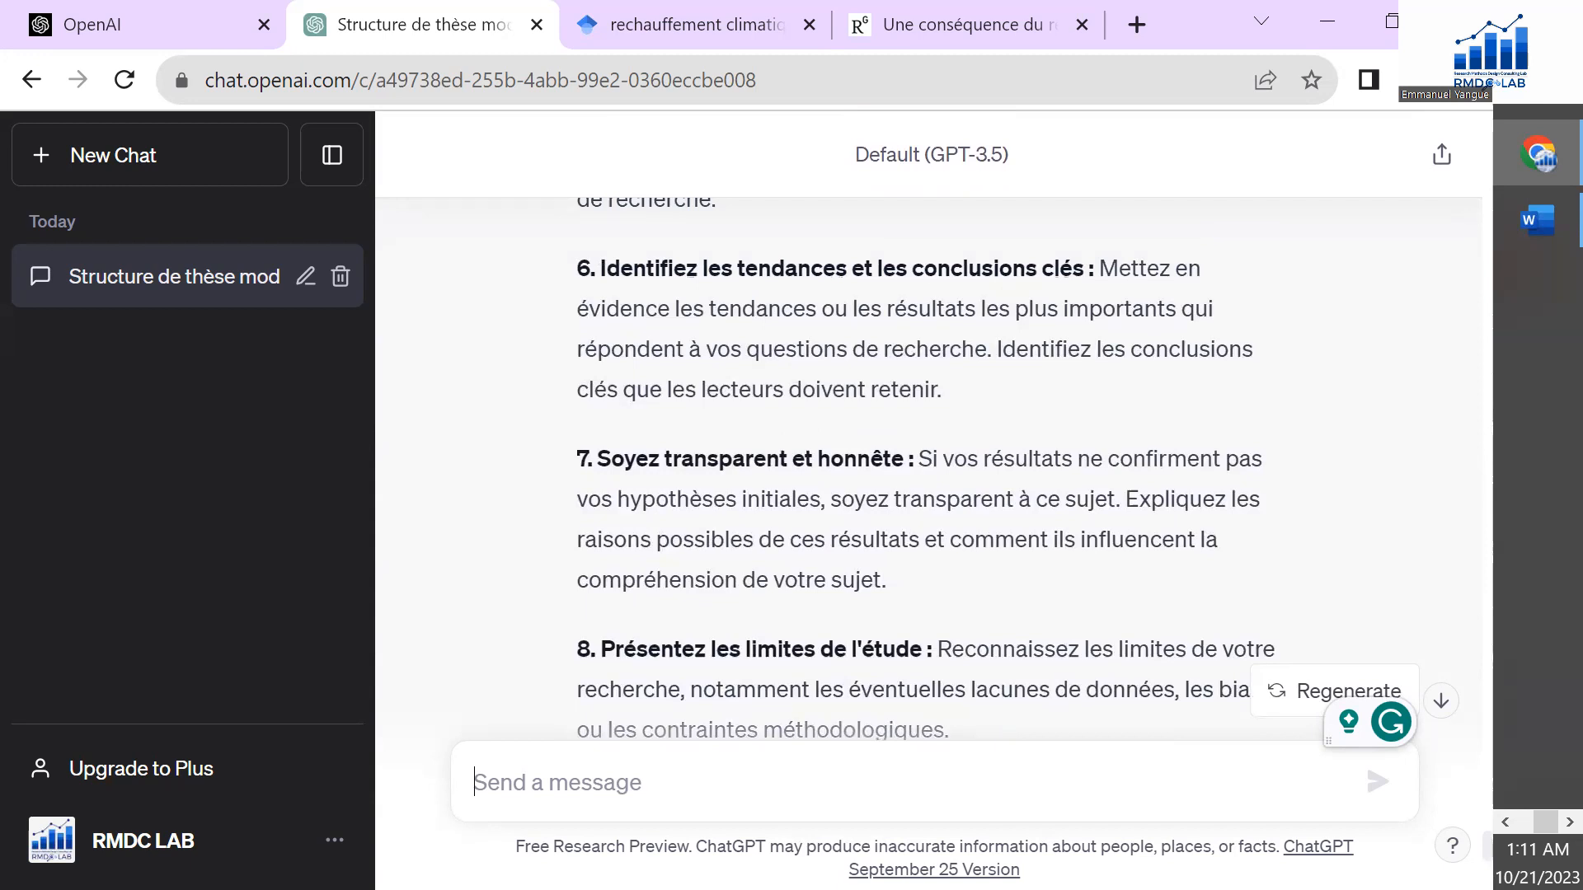
scroll(1489, 843, "up", 2)
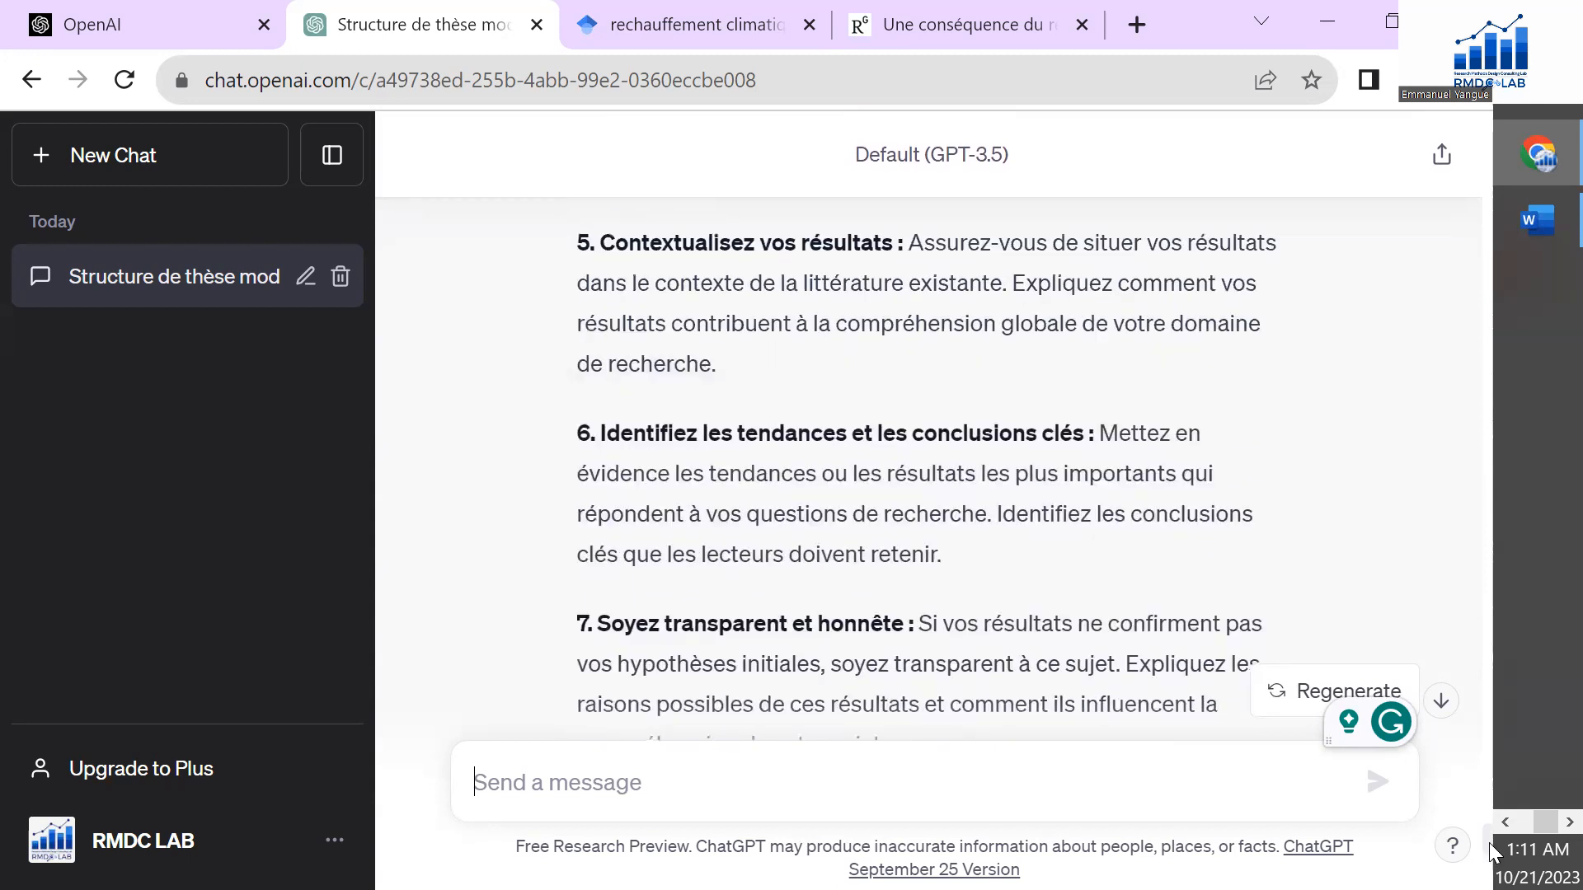
scroll(1489, 843, "up", 9)
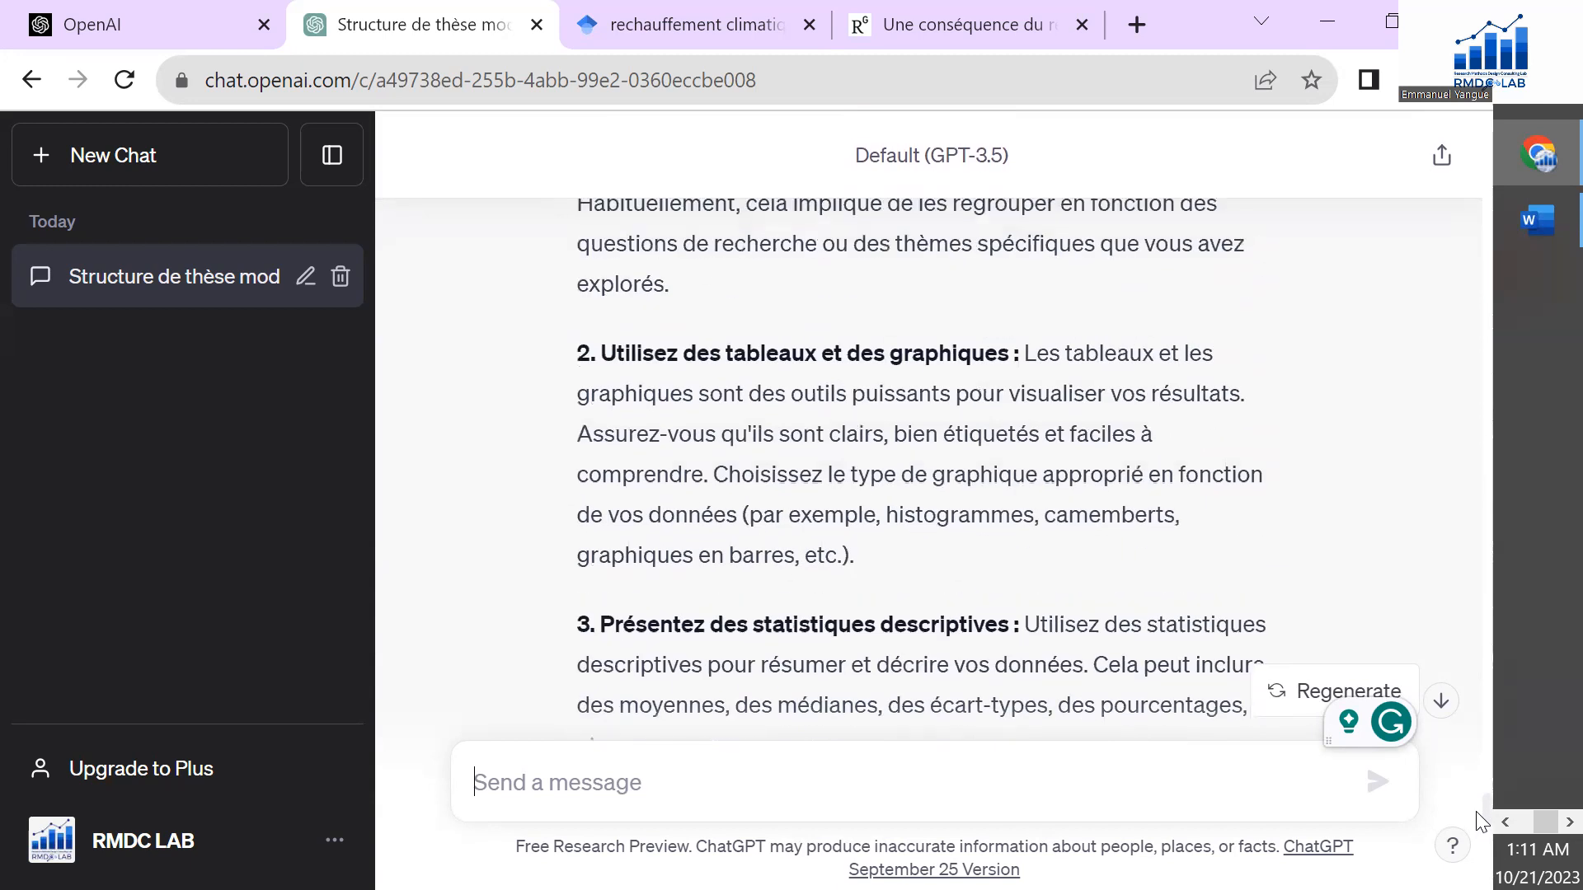
scroll(1476, 822, "down", 1)
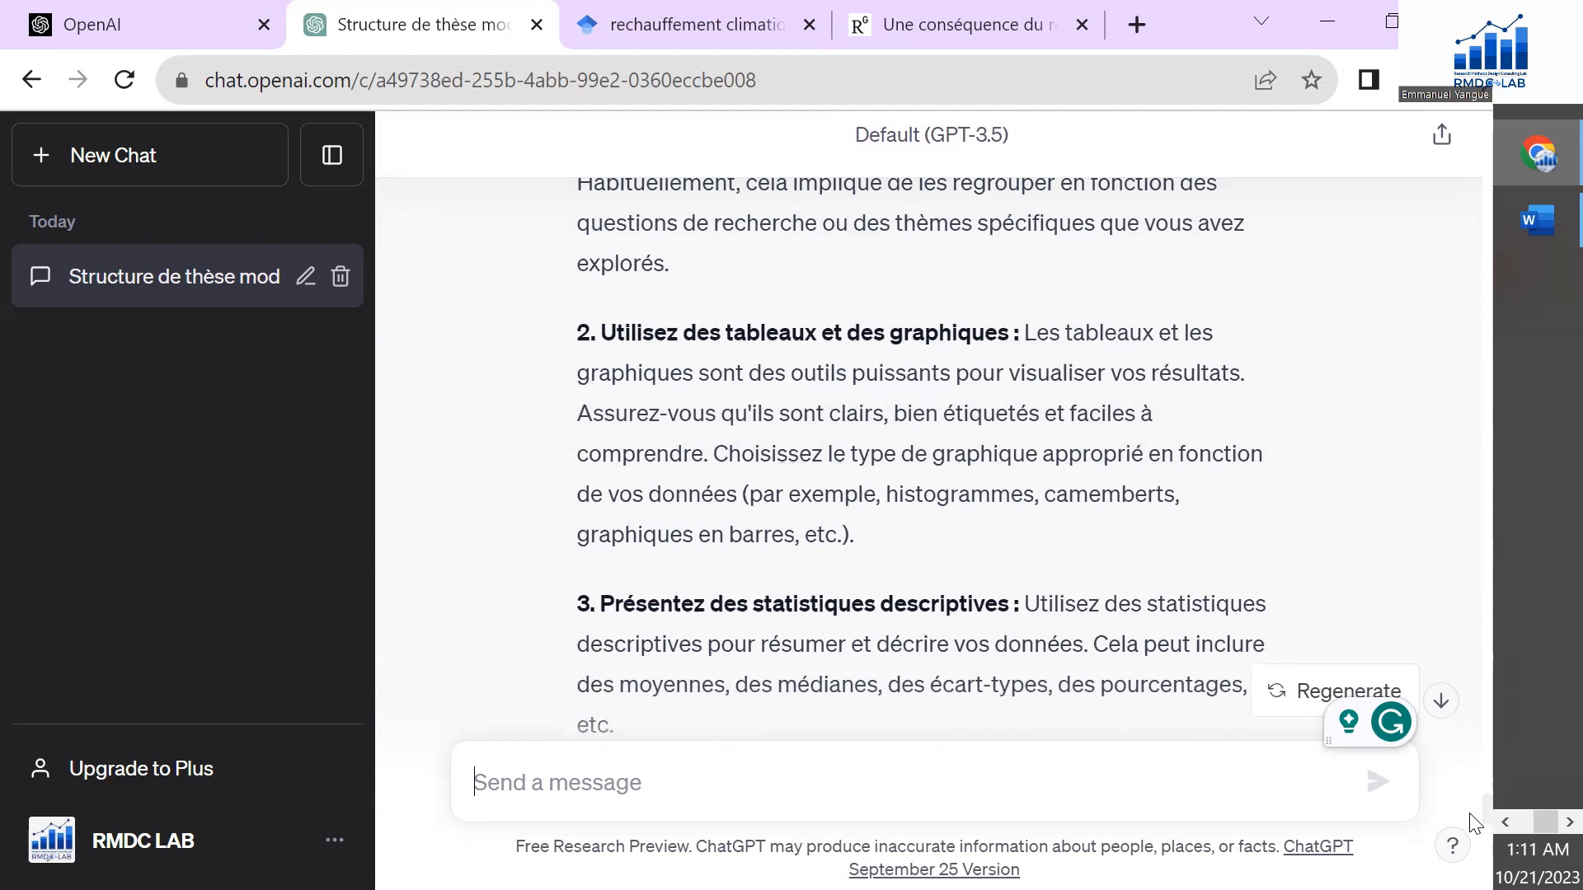
scroll(1475, 817, "up", 2)
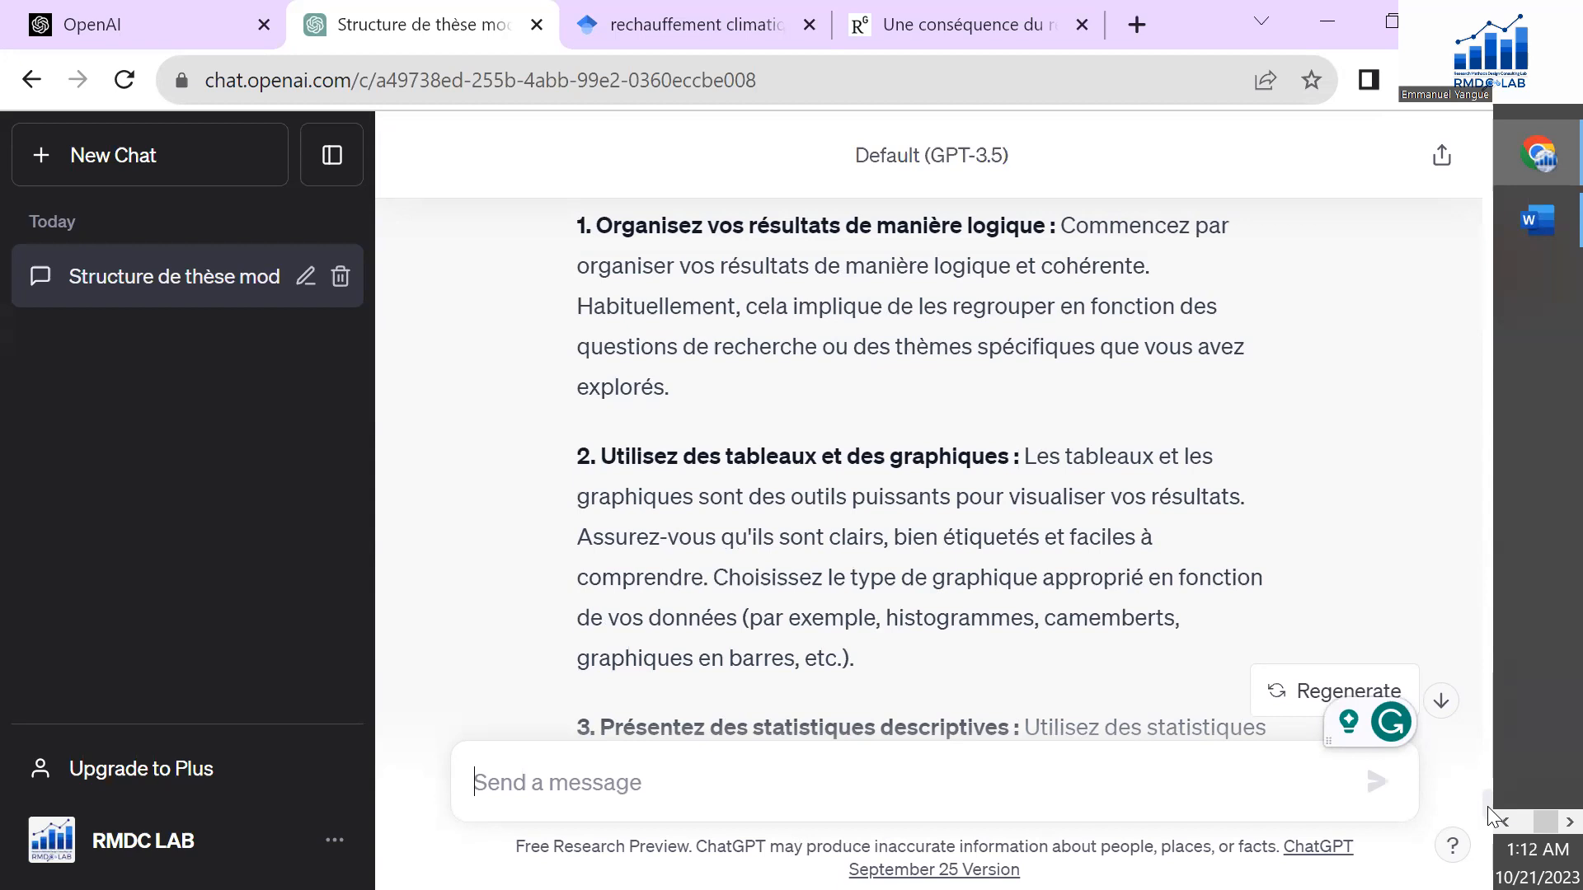
scroll(1487, 806, "up", 1)
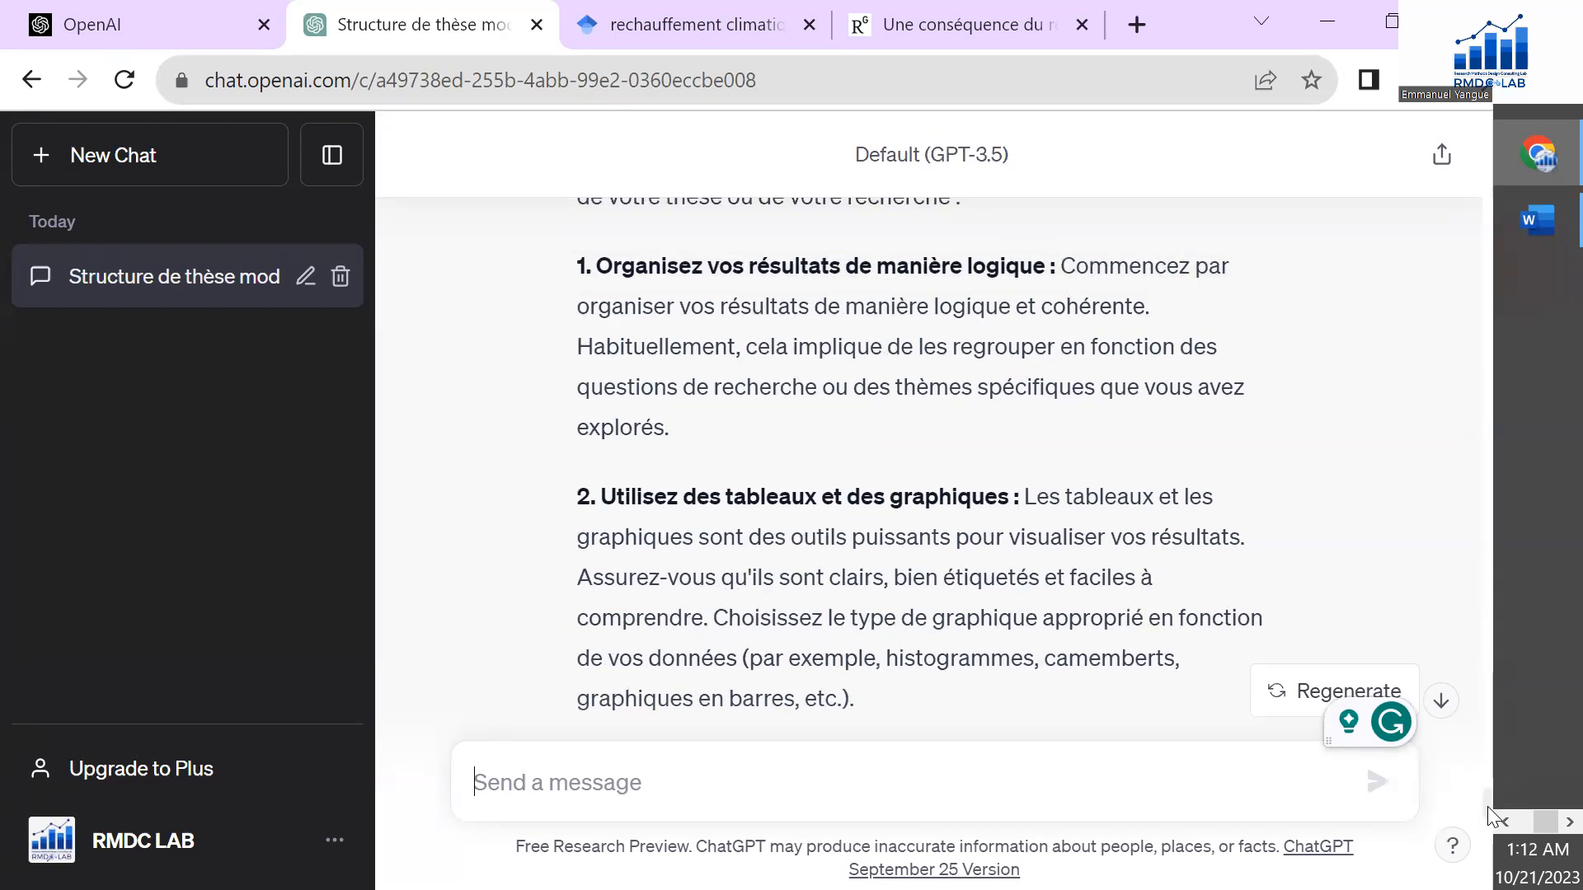
left_click_drag(1487, 806, 1483, 796)
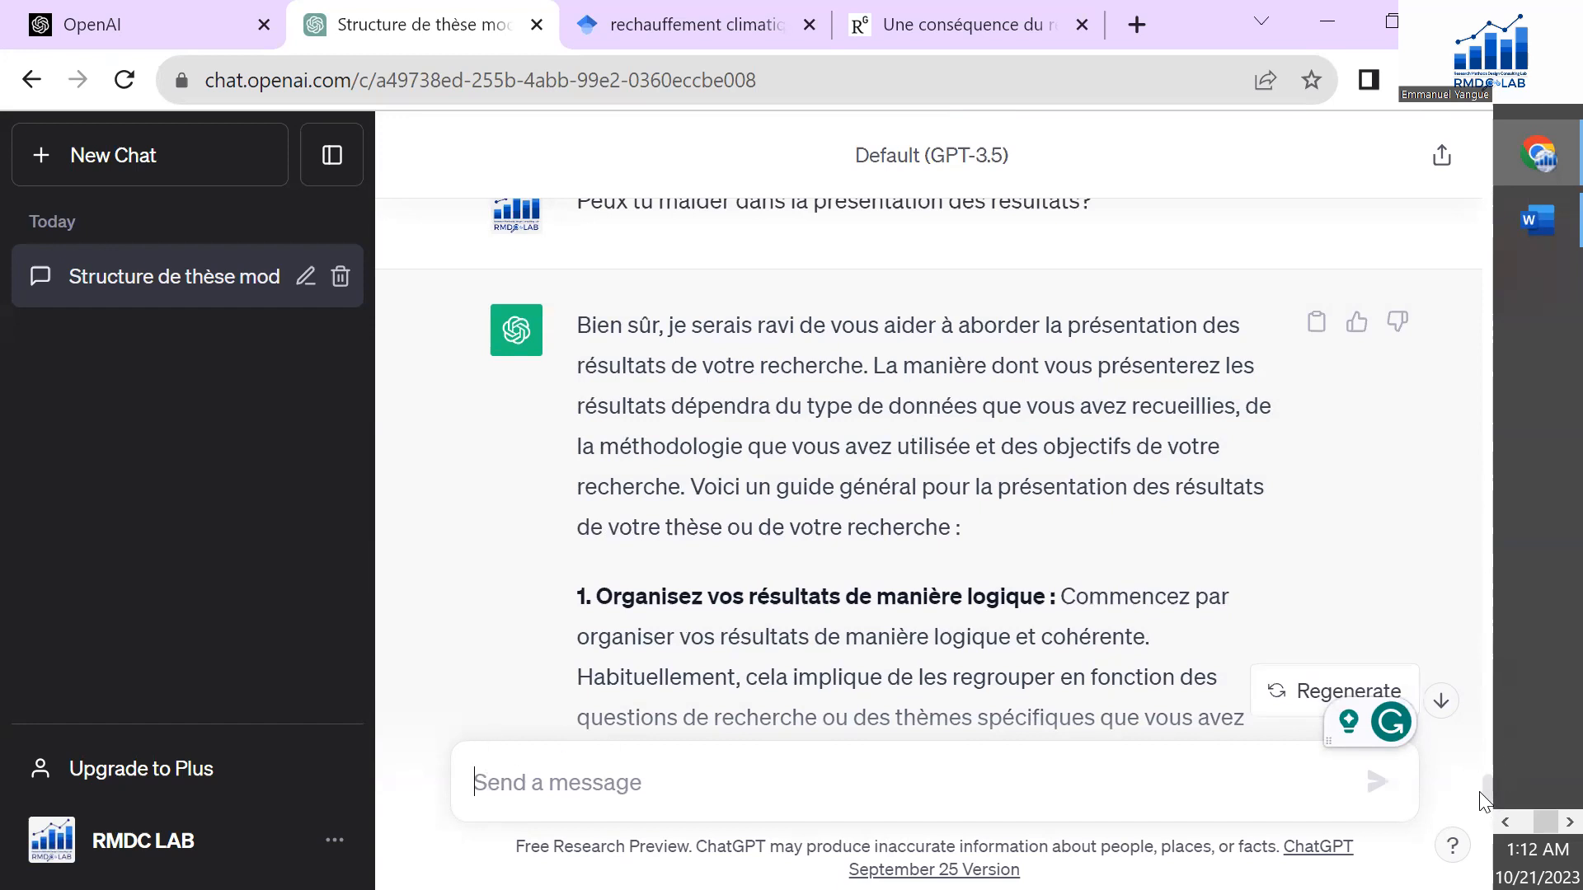
Step: Go back to the thesis outline early in the conversation and examine the "Méthodologie (Chapitre 2)" section, highlighting its bullet points
left_click_drag(1481, 787, 1421, 343)
left_click_drag(1486, 790, 1508, 181)
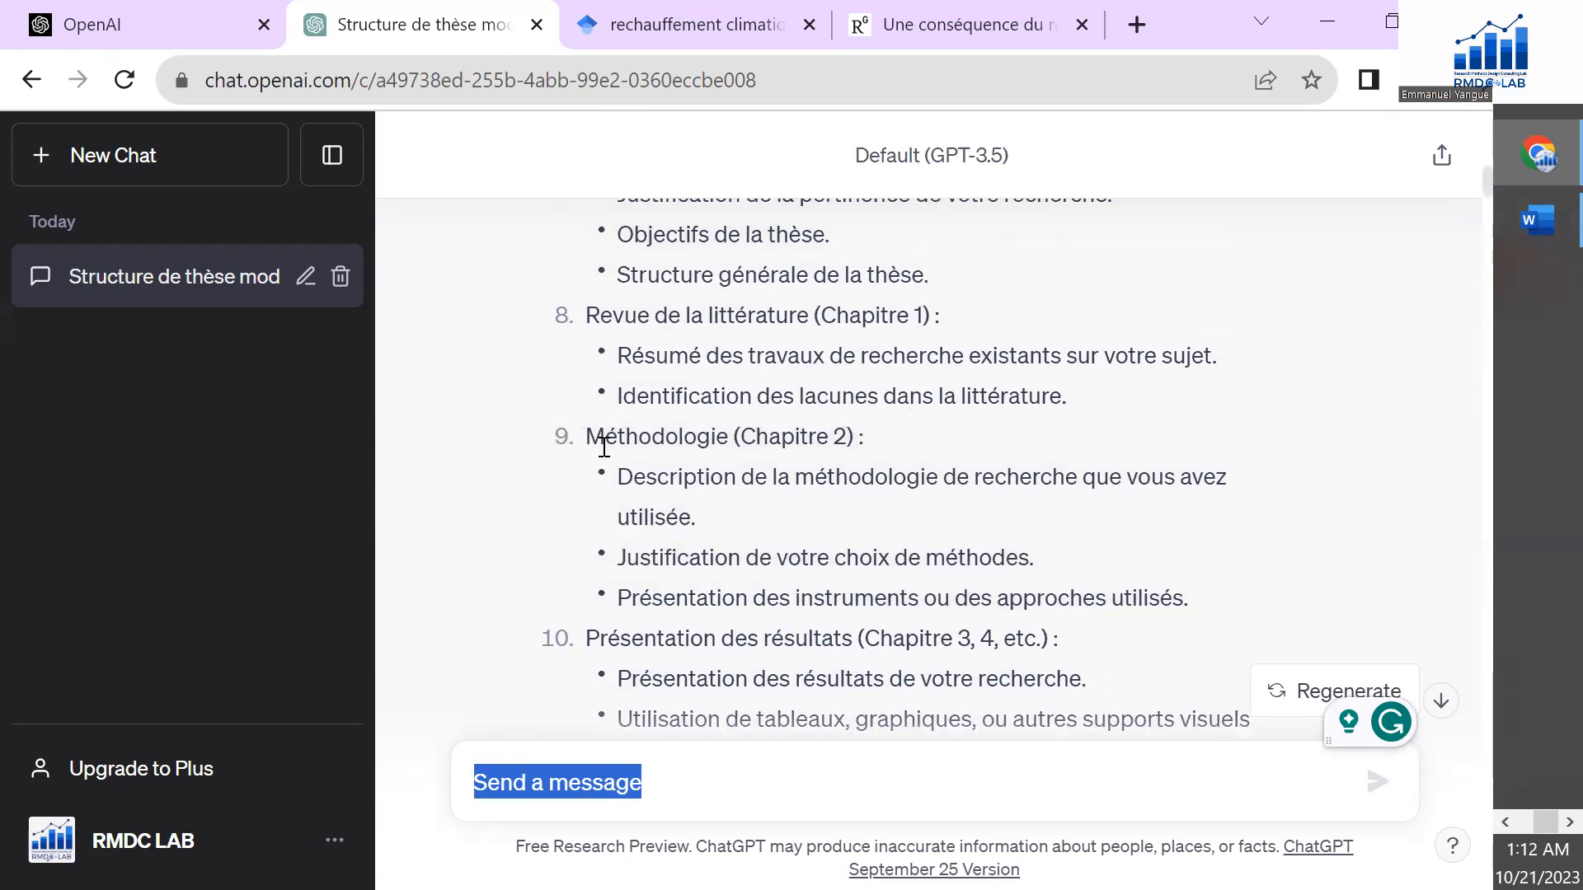
left_click_drag(605, 437, 1197, 604)
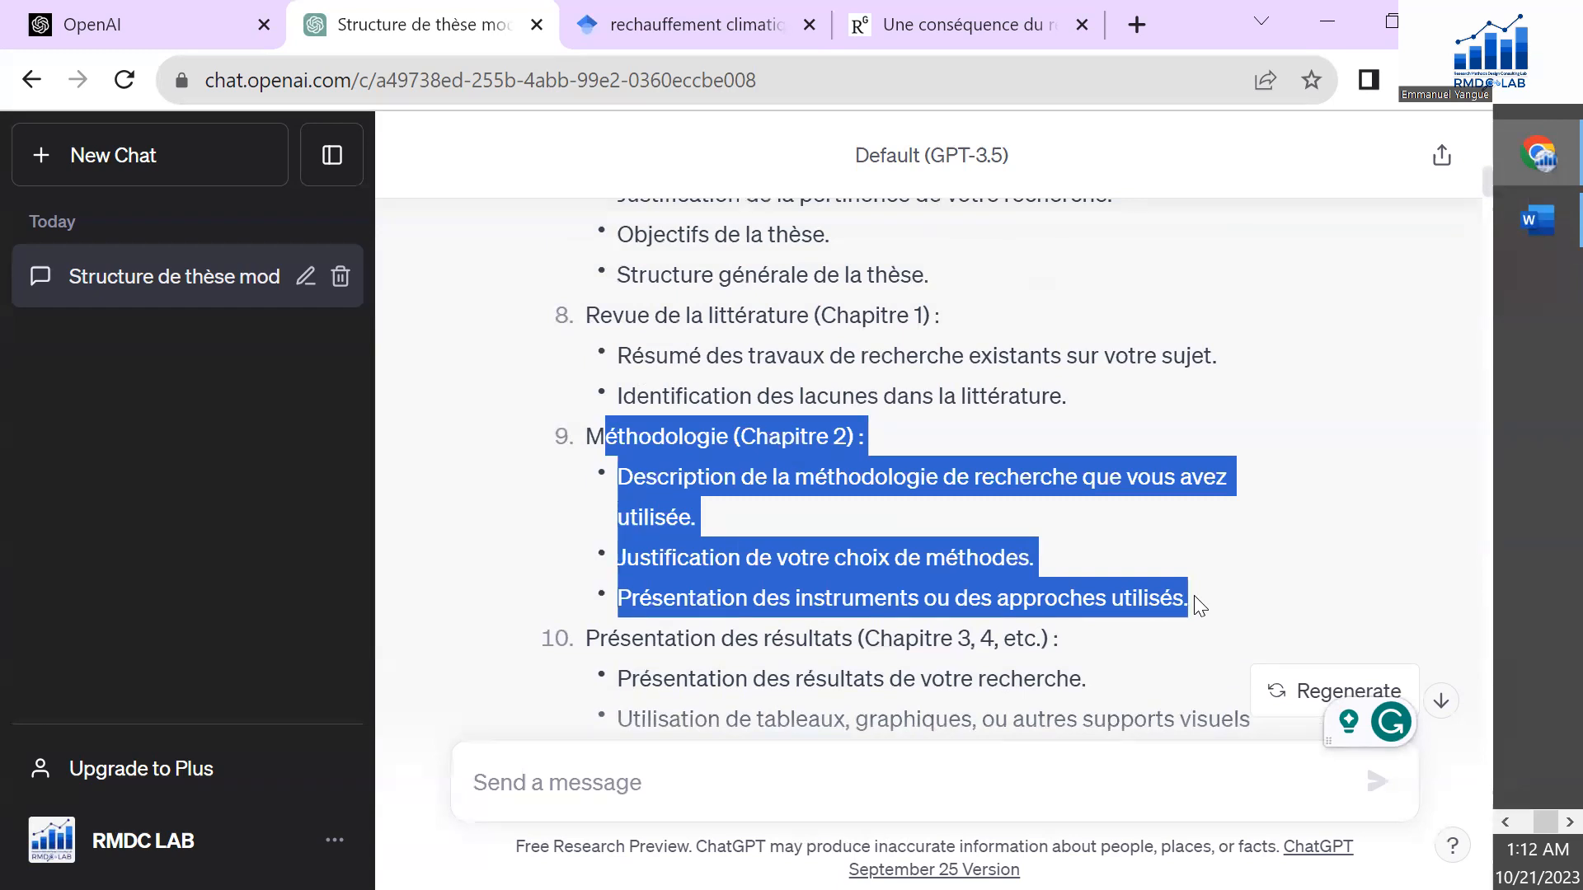
left_click(1016, 570)
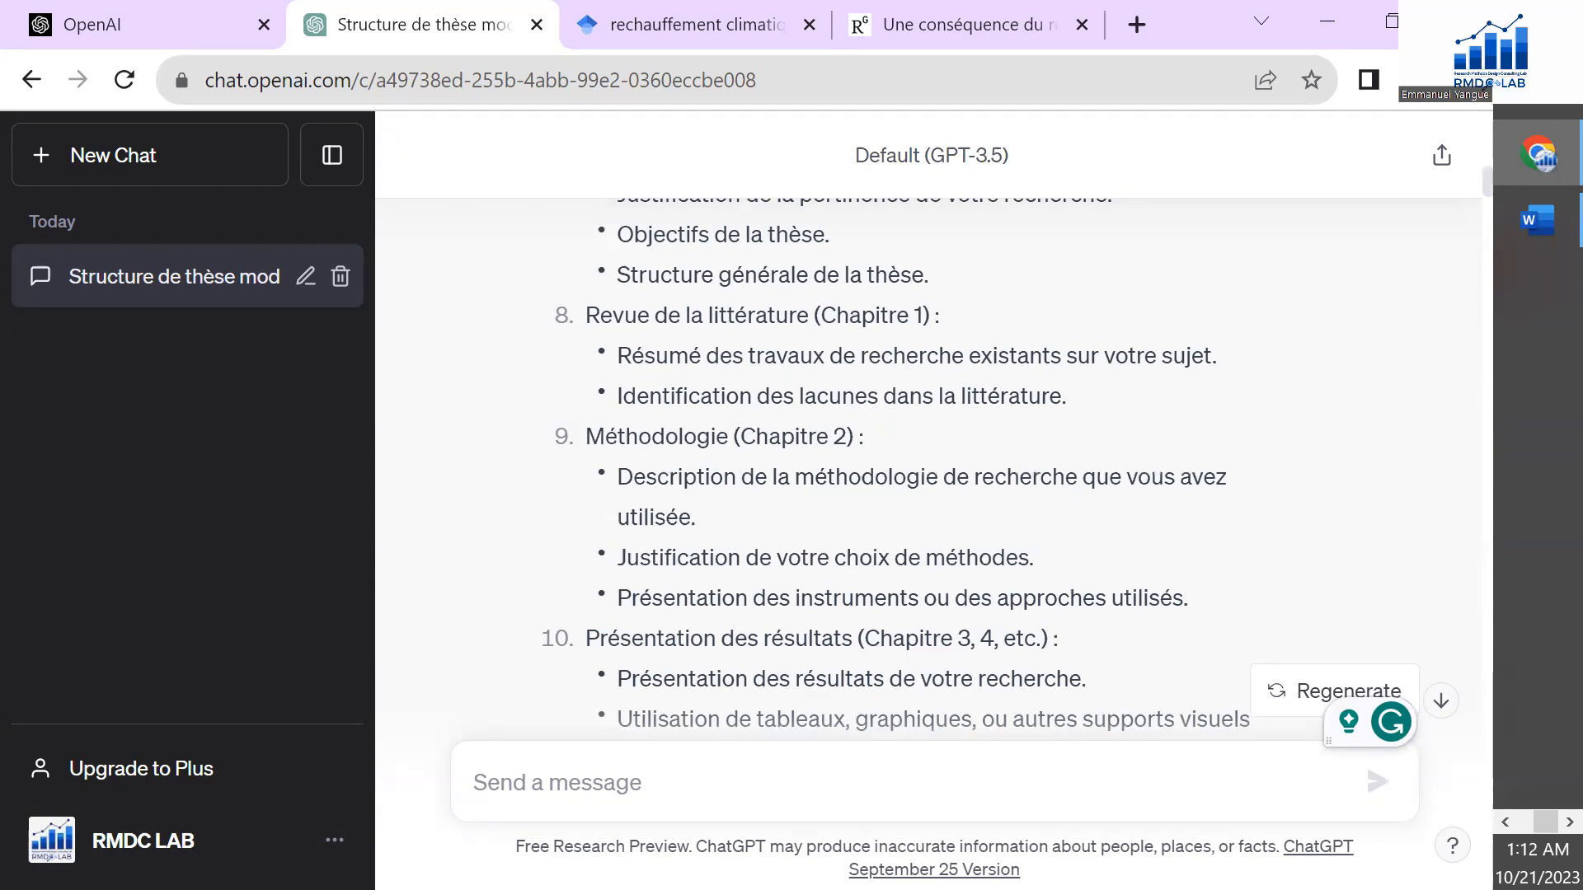